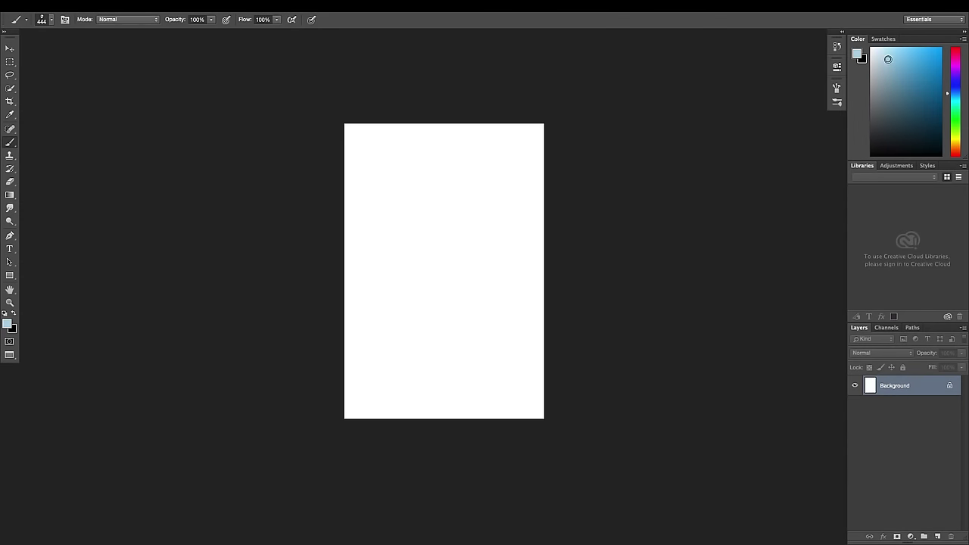
On a new Layer 1, paint large light-blue and pink strokes, then set the brush to 1200
left_click(929, 534)
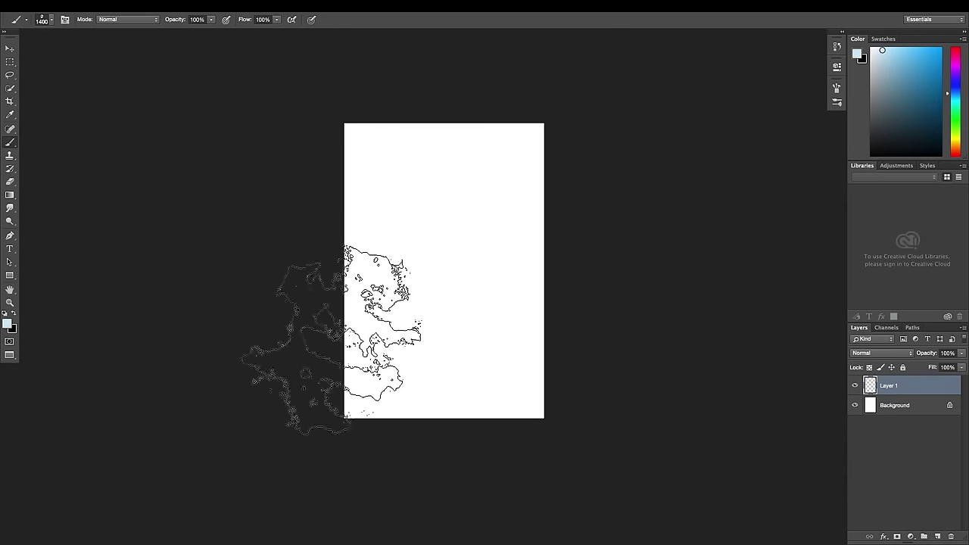
left_click_drag(346, 335, 652, 311)
left_click(876, 49)
left_click_drag(484, 356, 469, 189)
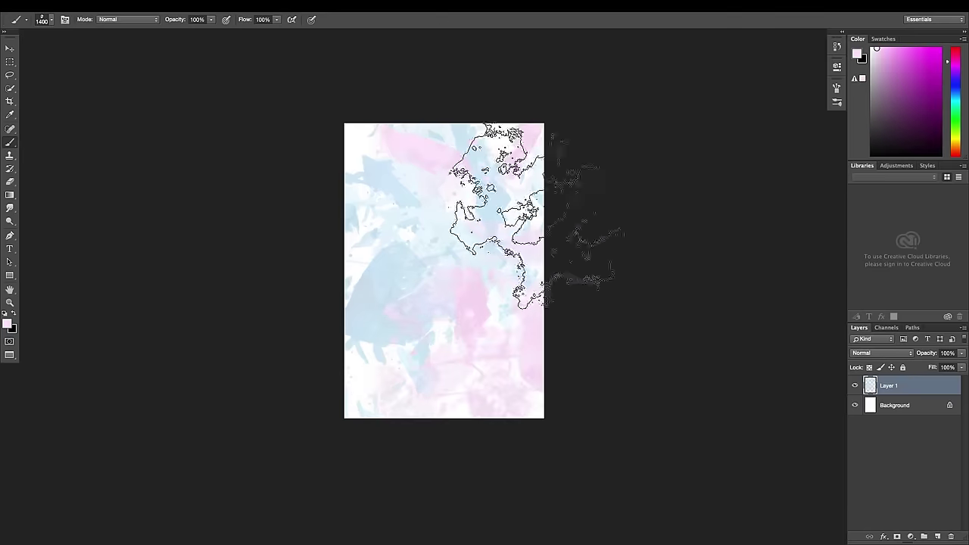
right_click(487, 310)
type("1200")
key("Return")
Lighten the background with pale blue strokes and add an empty Layer 2 above it
left_click_drag(411, 361, 411, 270)
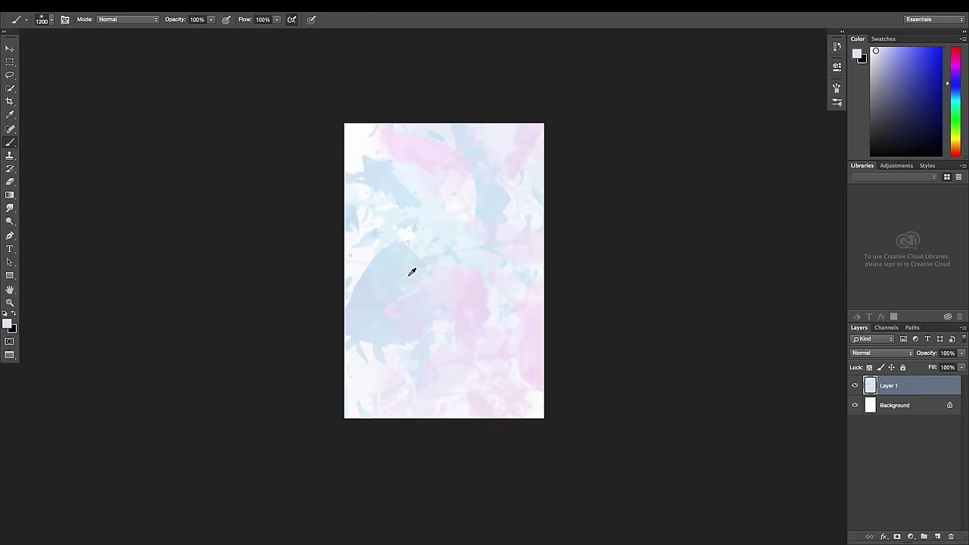
left_click(411, 270, "alt")
right_click(467, 300)
left_click(885, 47)
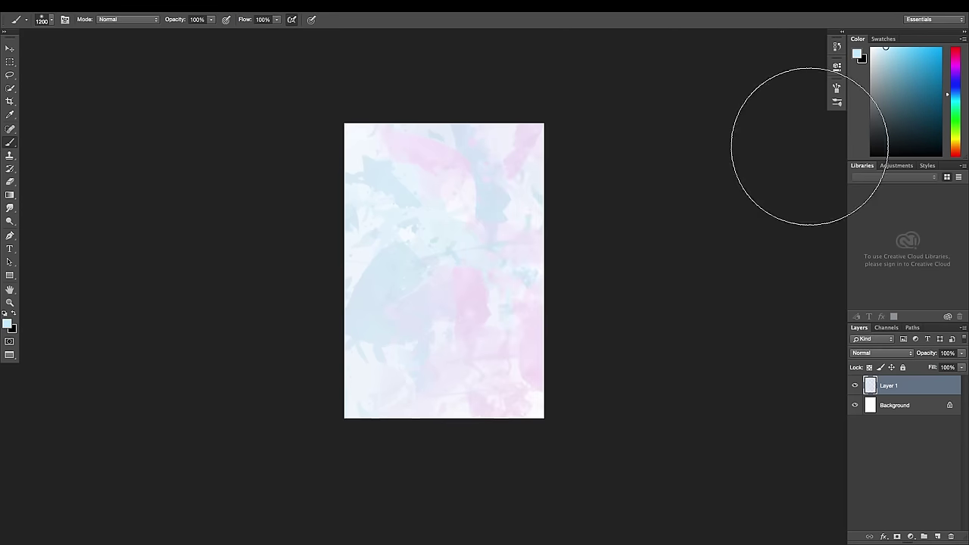
key("ctrl+shift+alt+n")
right_click(469, 361)
With a splatter brush, paint dark brown strokes across the page centre, undoing two trial strokes
double_click(473, 405)
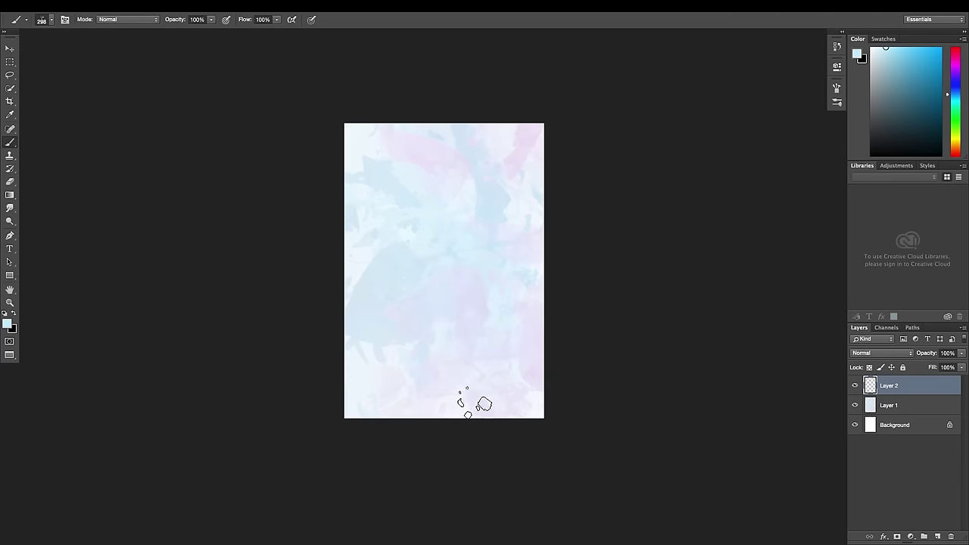
left_click(952, 155)
left_click_drag(446, 295, 504, 368)
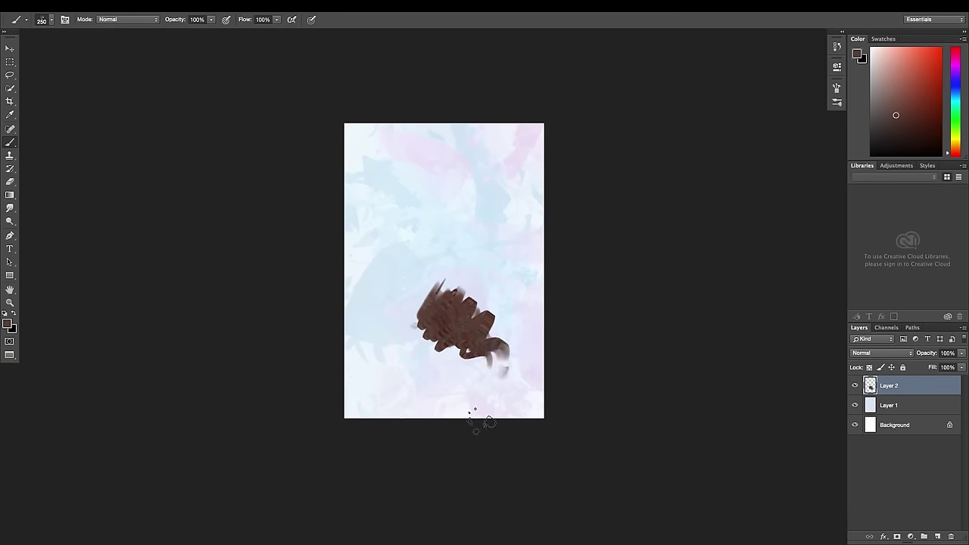
key("ctrl+z")
left_click_drag(435, 299, 492, 378)
key("ctrl+z")
key("bracketright")
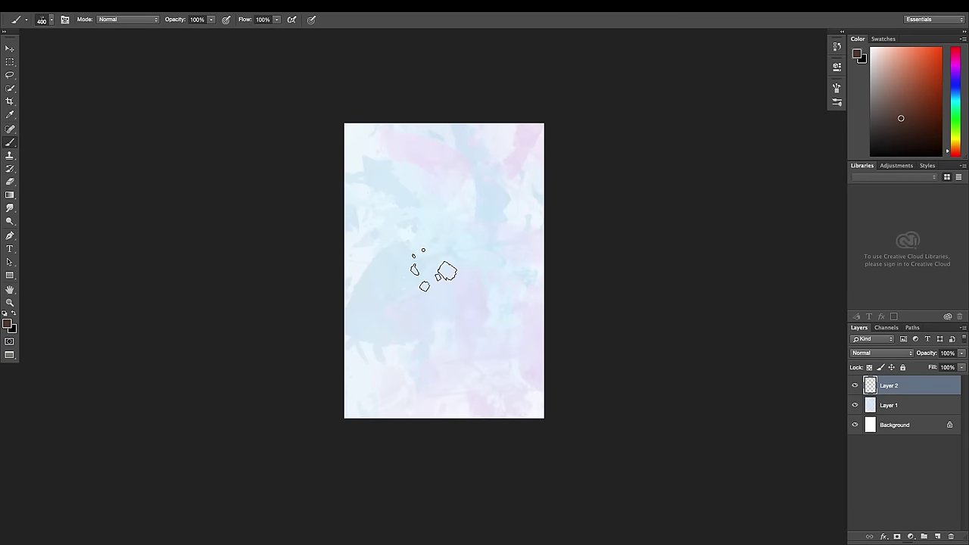
mouse_move(432, 266)
left_mouse_down()
mouse_move(402, 261)
mouse_move(458, 262)
mouse_move(465, 344)
mouse_move(530, 413)
left_mouse_up()
Add large brown strokes down the page and dark strokes on the figure's upper and lower parts
left_click_drag(477, 250, 427, 178)
right_click(433, 171)
double_click(470, 445)
key("bracketright")
key("bracketright")
key("bracketright")
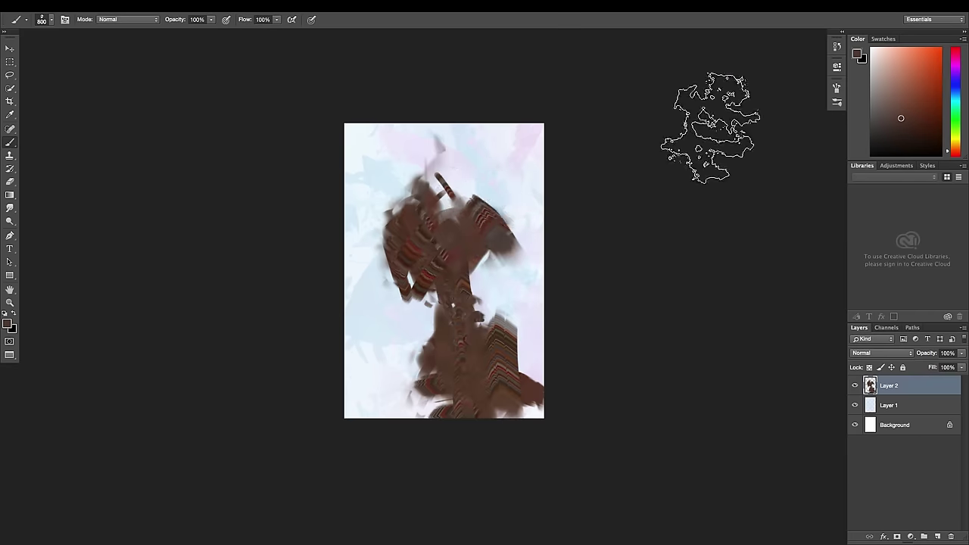
left_click_drag(432, 250, 454, 212)
left_click(492, 272)
left_click_drag(503, 374, 378, 464)
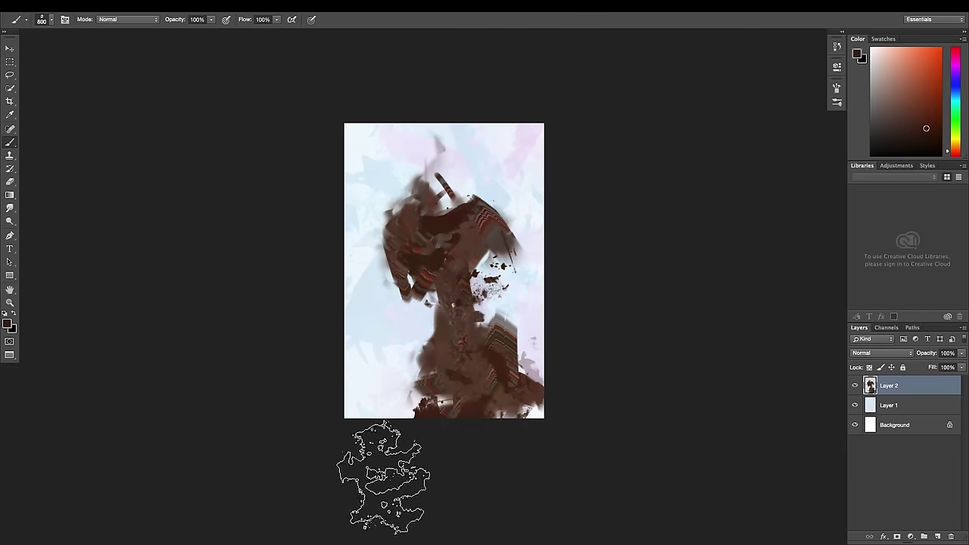
With a smaller brush, paint dark strokes over the head and textured brown on the lower right
left_click(302, 4)
key("ctrl+plus")
key("ctrl+minus")
right_click(465, 176)
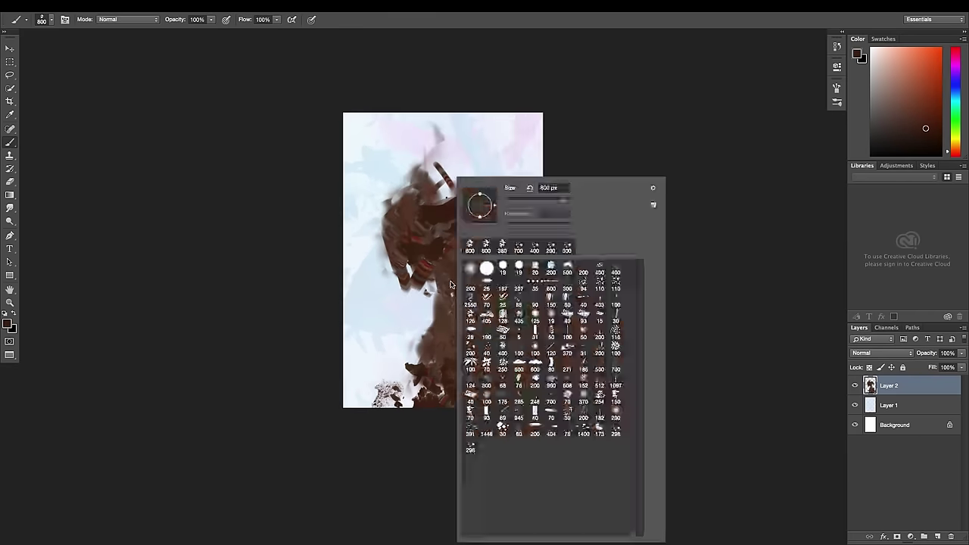
left_click_drag(590, 205, 545, 198)
key("Return")
mouse_move(454, 218)
left_mouse_down()
mouse_move(443, 205)
mouse_move(476, 184)
mouse_move(523, 313)
left_mouse_up()
left_click_drag(540, 355, 497, 370)
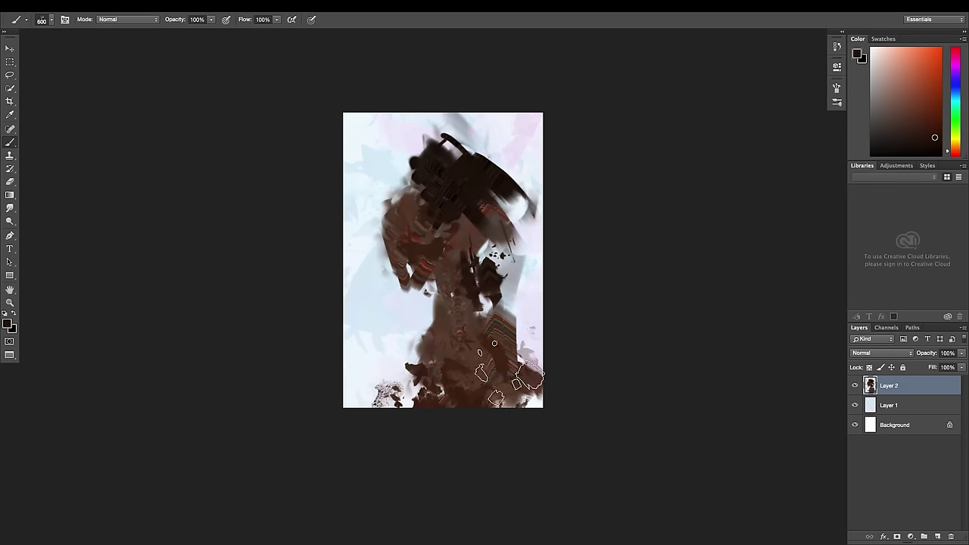
Add strokes on the figure's left side, then history-erase paint to the right of the figure
key("bracketright")
key("bracketright")
key("bracketright")
left_click_drag(392, 237, 408, 198)
key("bracketleft")
key("bracketleft")
key("bracketleft")
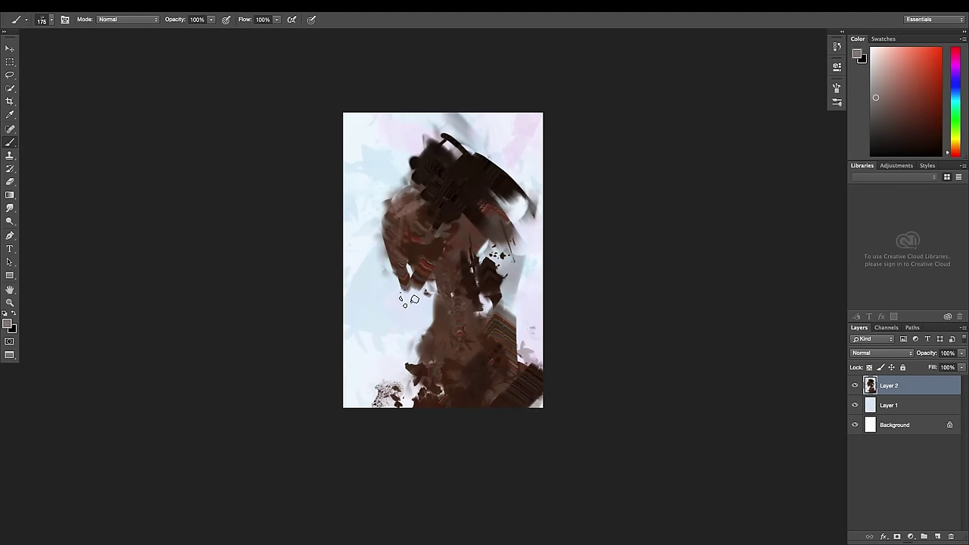
left_click(443, 205, "alt")
left_click(524, 283, "alt")
key("e")
mouse_move(488, 265)
left_mouse_down()
mouse_move(509, 321)
mouse_move(518, 243)
mouse_move(534, 405)
left_mouse_up()
key("b")
Paint the lower torso a lighter brown, repaint the head, and choose a darker brown and small tip
right_click(497, 457)
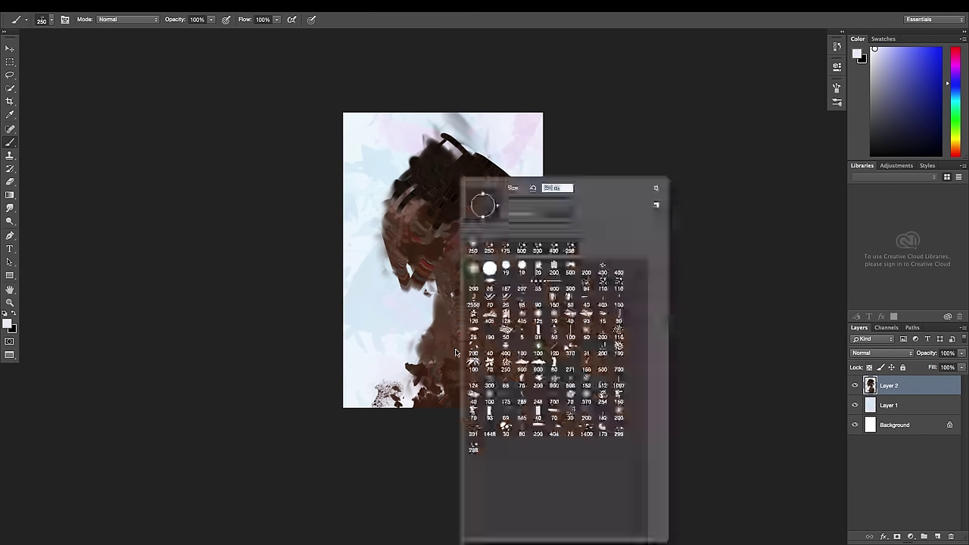
left_click(907, 113)
key("bracketleft")
key("bracketleft")
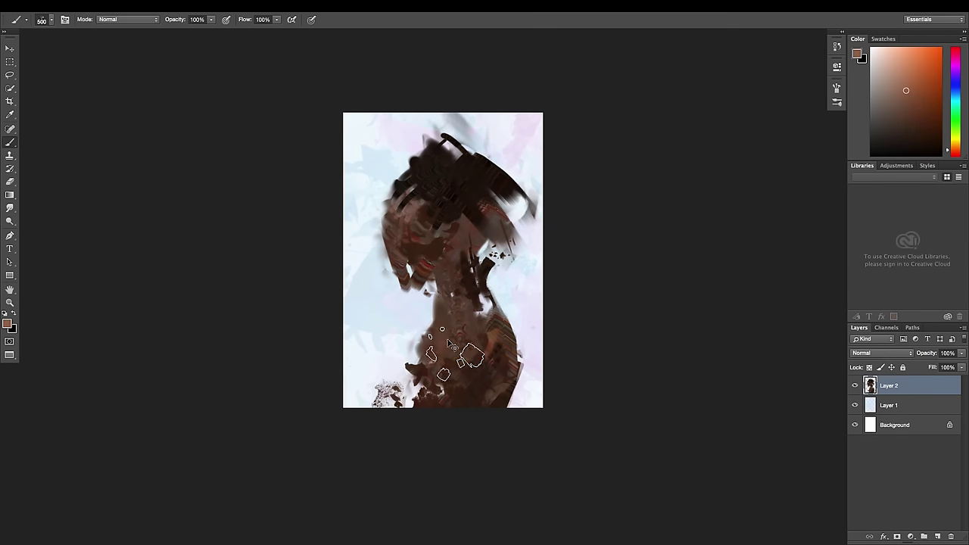
left_click_drag(444, 367, 469, 348)
left_click_drag(385, 281, 424, 220)
left_click(421, 207, "alt")
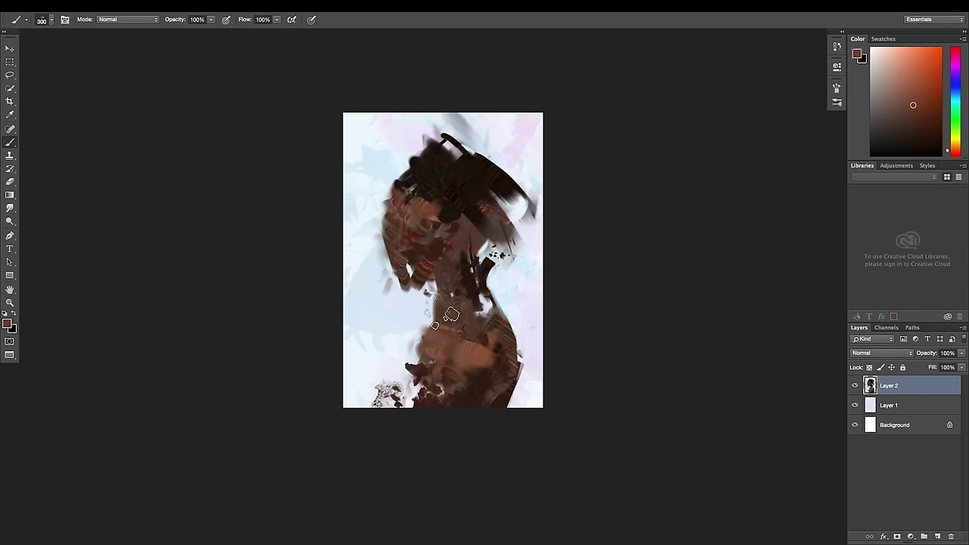
right_click(413, 179)
double_click(435, 250)
Adjust the brush's Color Dynamics settings and paint reddish-brown strokes on the face
key("F5")
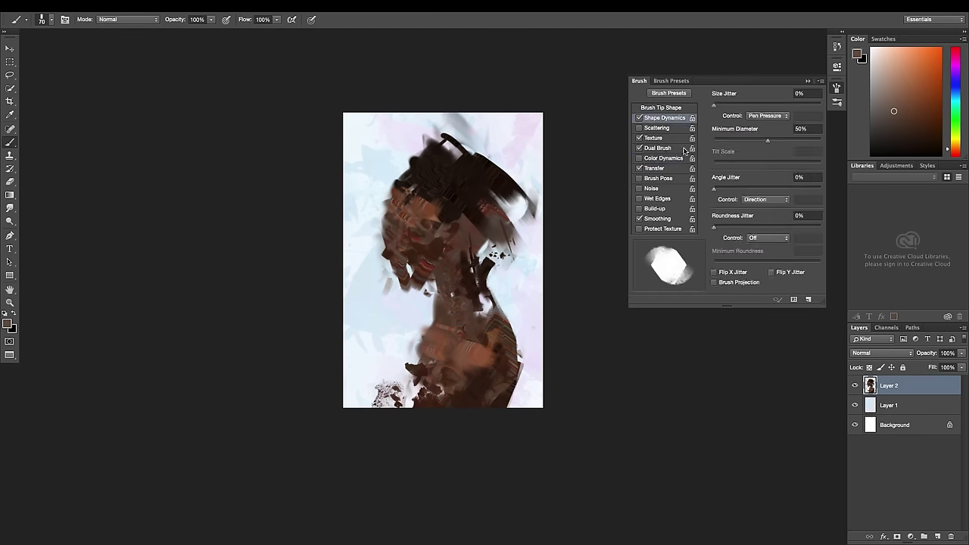
left_click(663, 157)
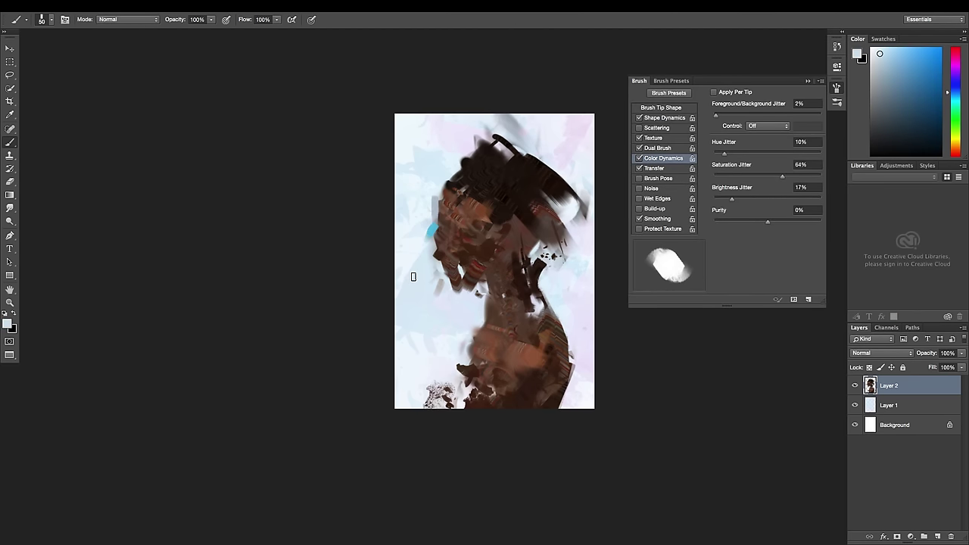
left_click(443, 238, "alt")
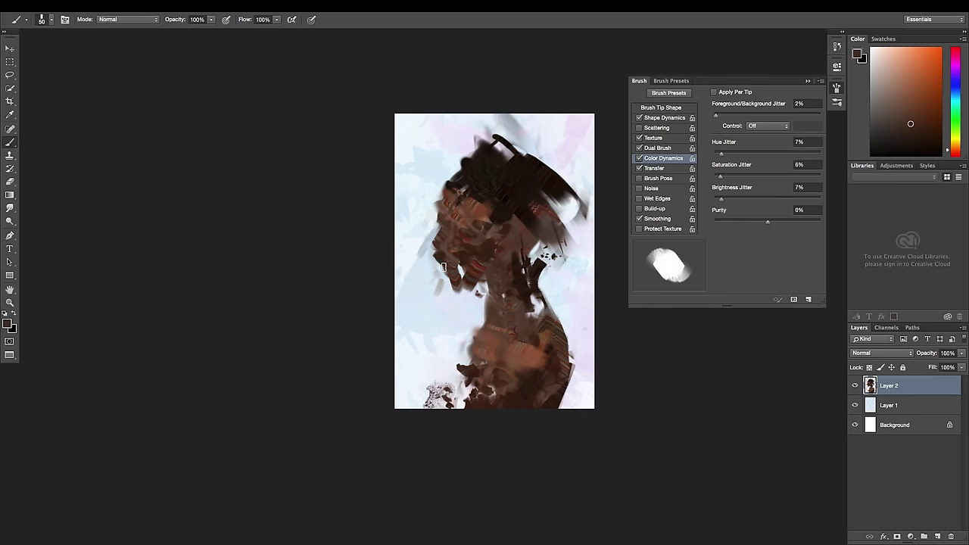
key("bracketright")
left_click(465, 274, "alt")
left_click_drag(454, 272, 502, 259)
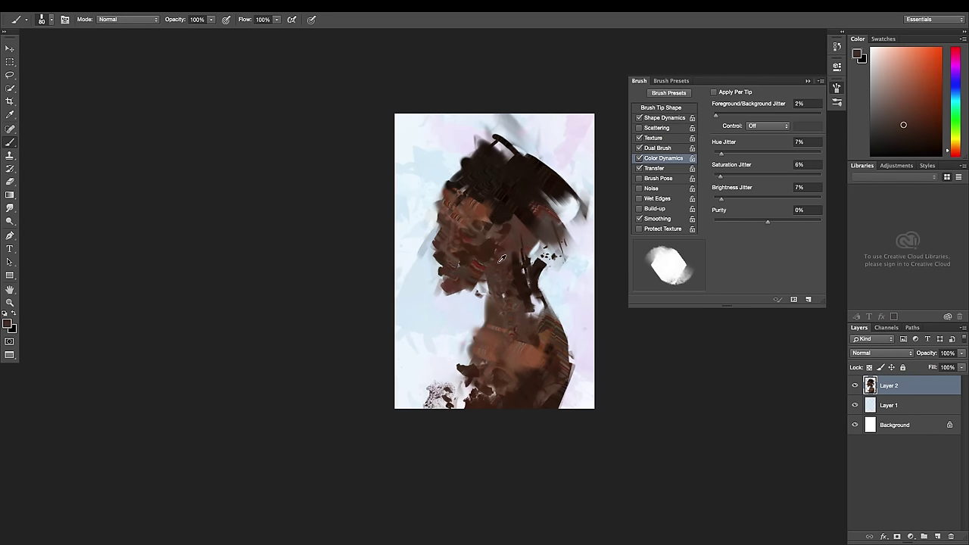
Paint dark blocky strokes over the hair and neck, with pale bluish-white along the neck's right
key("bracketleft")
key("bracketleft")
key("bracketleft")
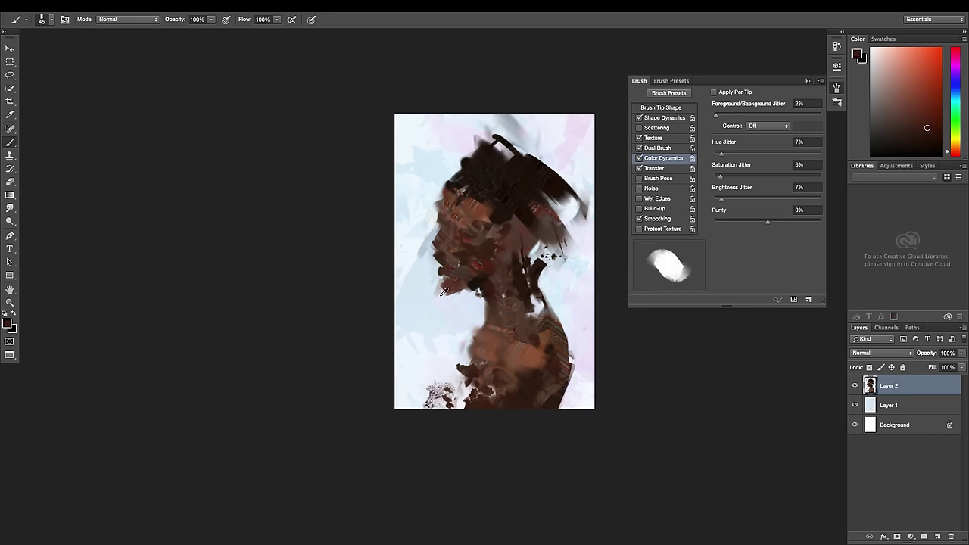
left_click(439, 290, "alt")
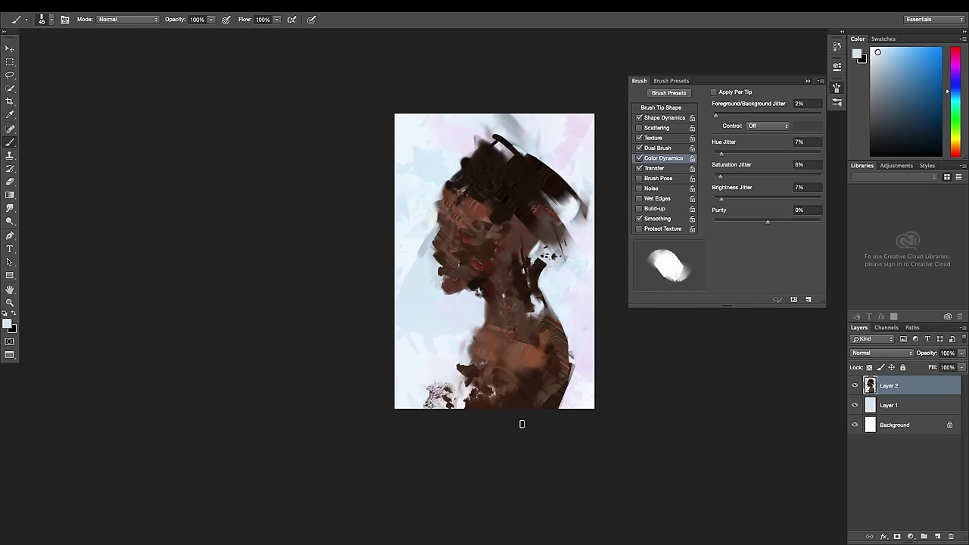
left_click(436, 227, "alt")
left_click(462, 160, "alt")
mouse_move(534, 239)
left_mouse_down()
mouse_move(541, 274)
mouse_move(545, 194)
mouse_move(573, 325)
left_mouse_up()
key("bracketright")
key("bracketright")
key("bracketright")
key("bracketleft")
key("bracketleft")
key("bracketleft")
left_click(550, 262, "alt")
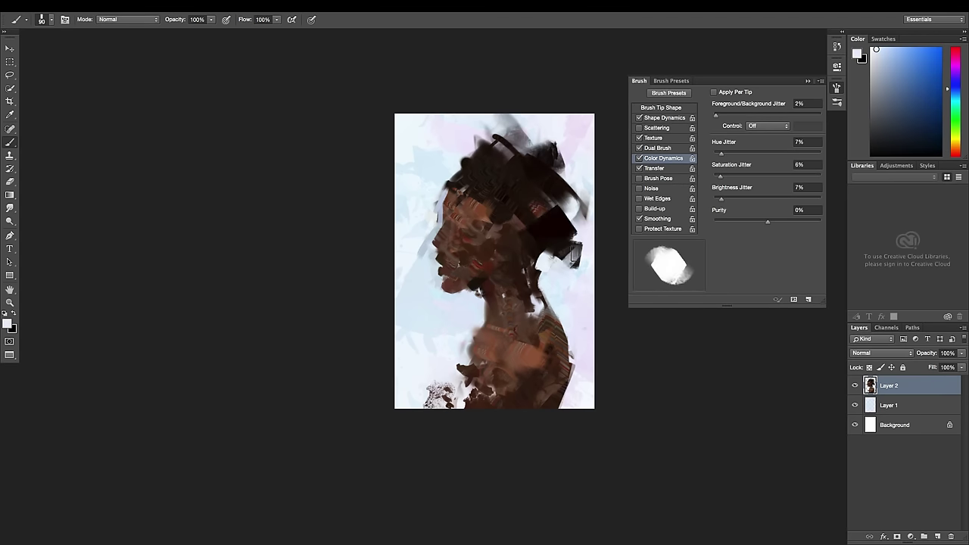
left_click_drag(571, 258, 562, 310)
Sample a light peach skin tone and paint peach strokes over the face
left_click(499, 332, "alt")
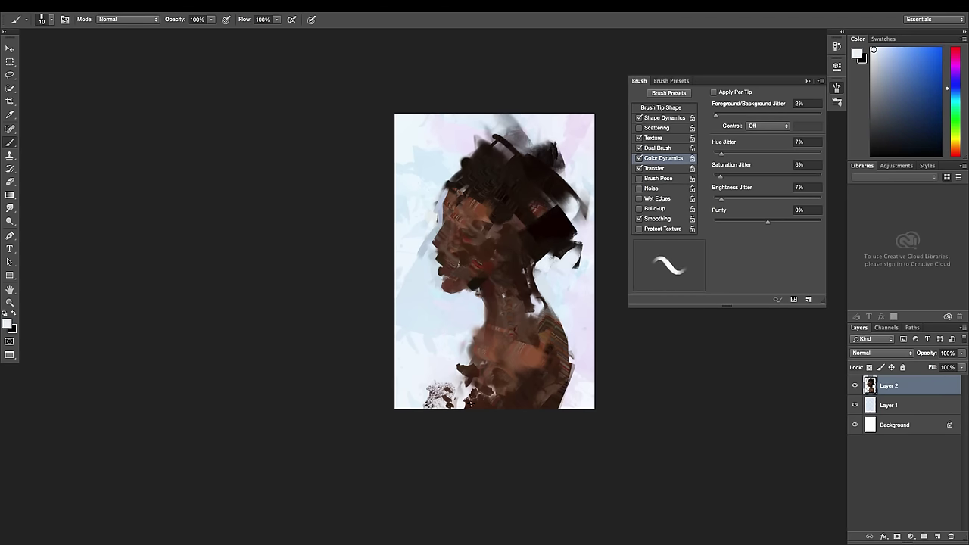
key("bracketleft")
key("bracketleft")
key("bracketleft")
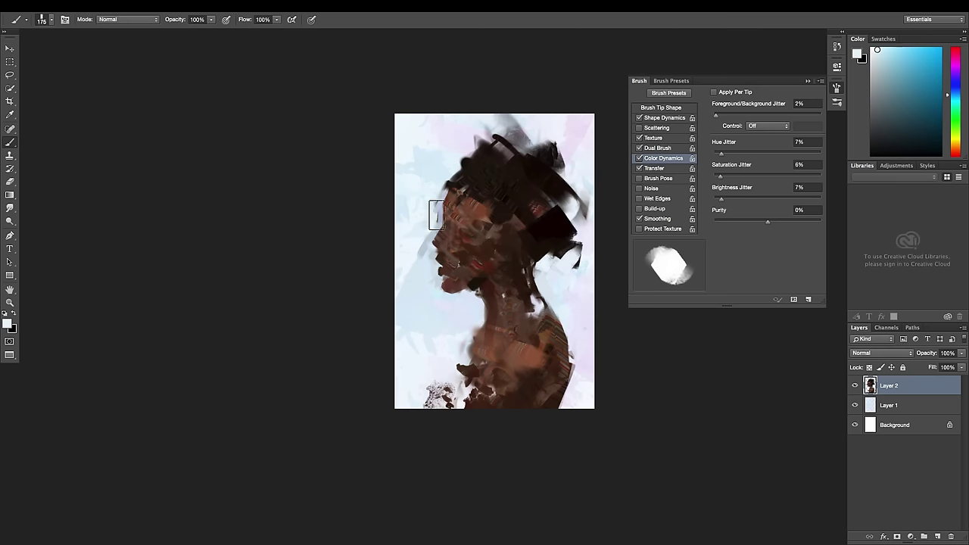
left_click(432, 205, "alt")
scroll(440, 253, "up", 1)
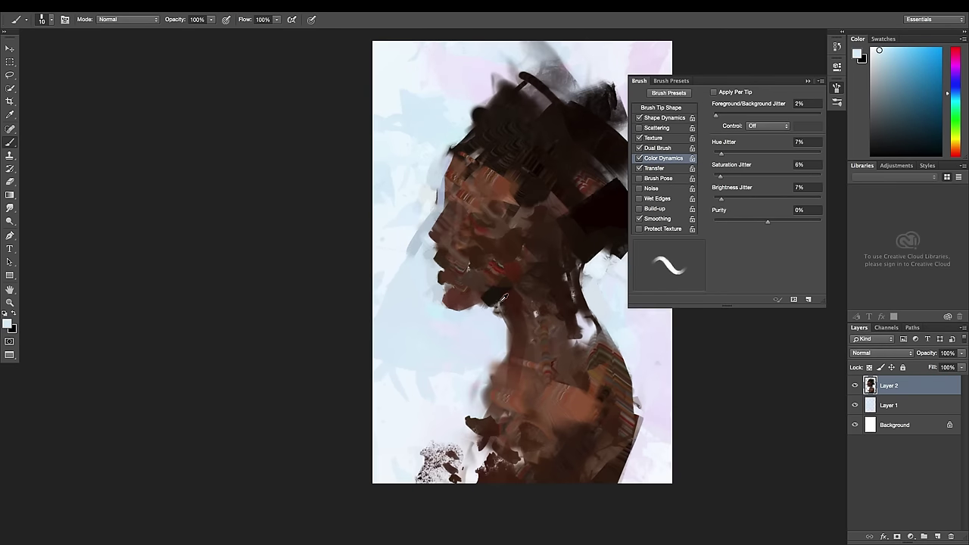
right_click(503, 297)
left_click(685, 186)
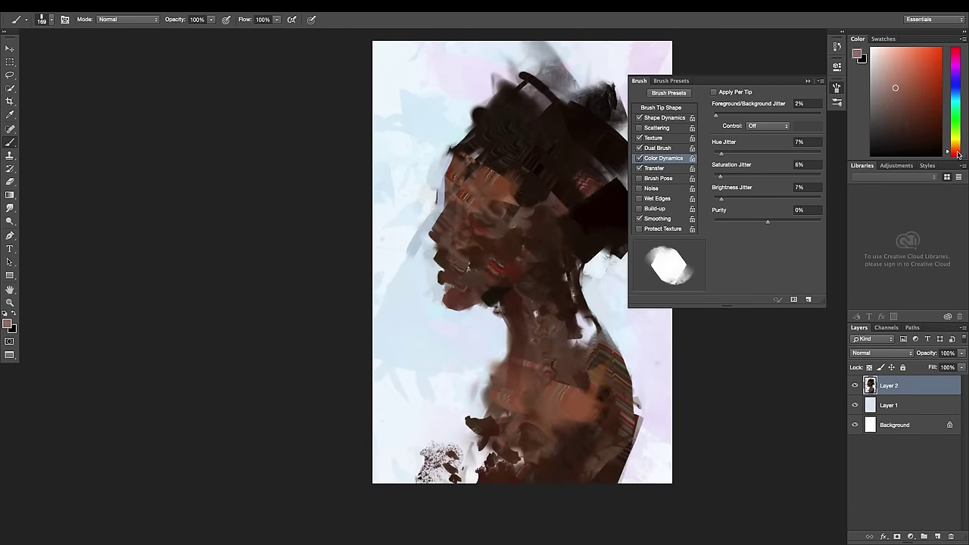
left_click(477, 219, "alt")
key("bracketright")
left_click(470, 208, "alt")
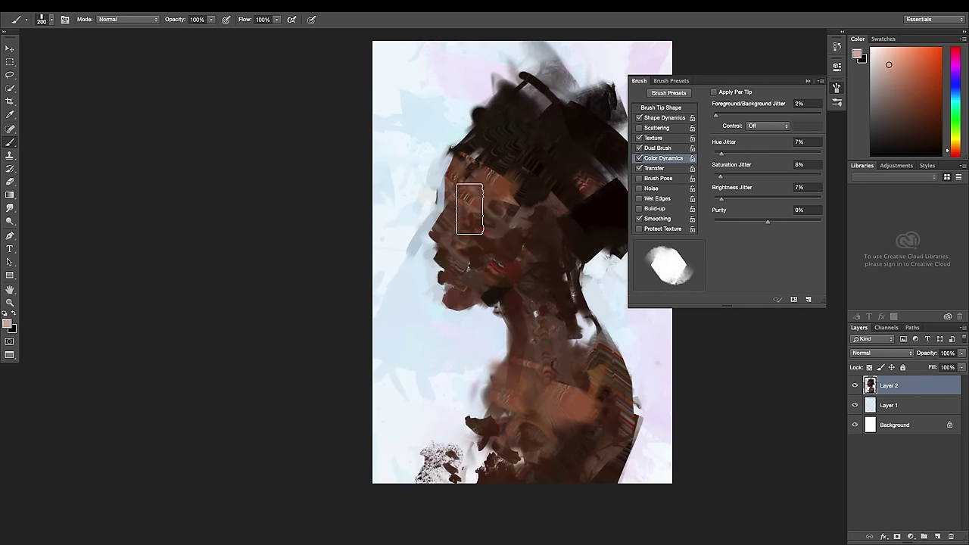
mouse_move(469, 208)
left_mouse_down()
mouse_move(476, 194)
mouse_move(484, 212)
left_mouse_up()
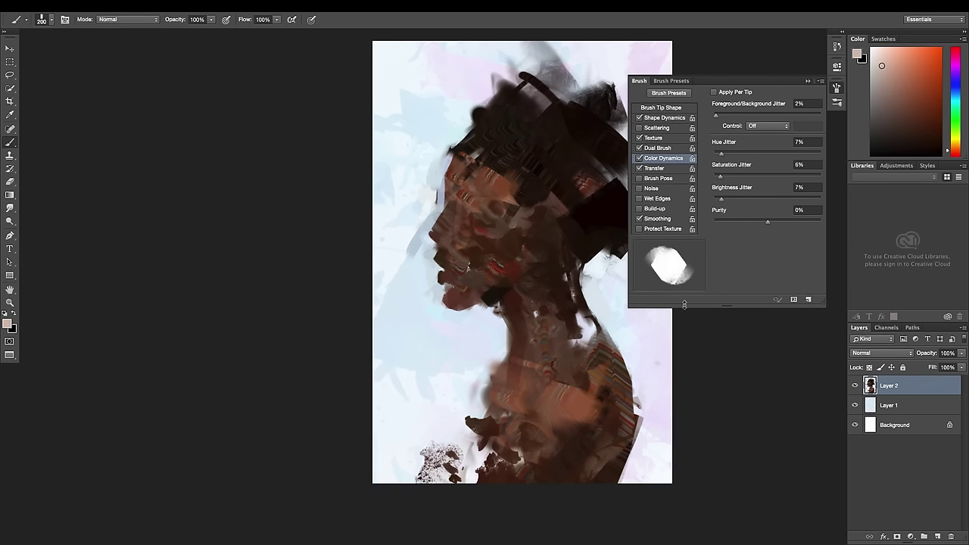
Duplicate the figure layer (Layer 2) and the background paint layer (Layer 1)
key("bracketright")
key("bracketright")
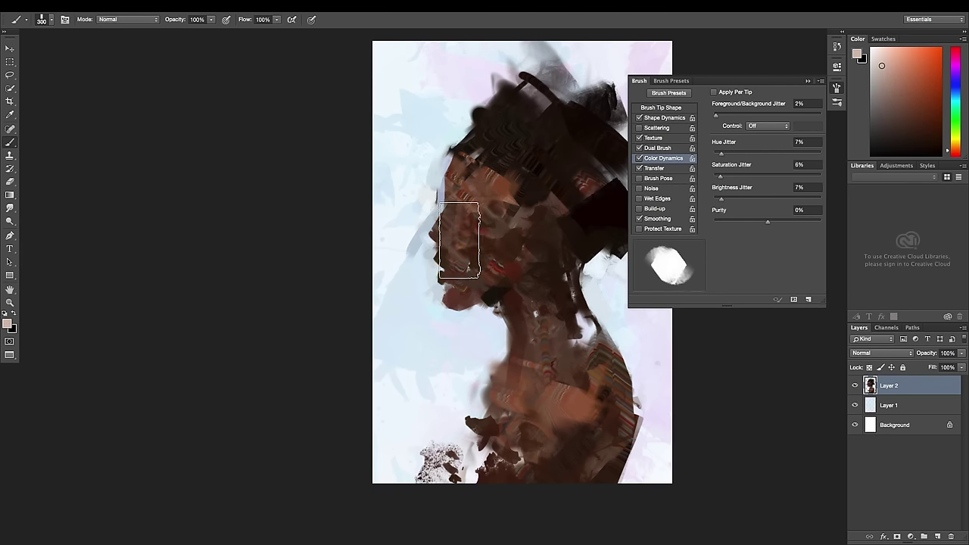
left_click_drag(536, 421, 471, 337)
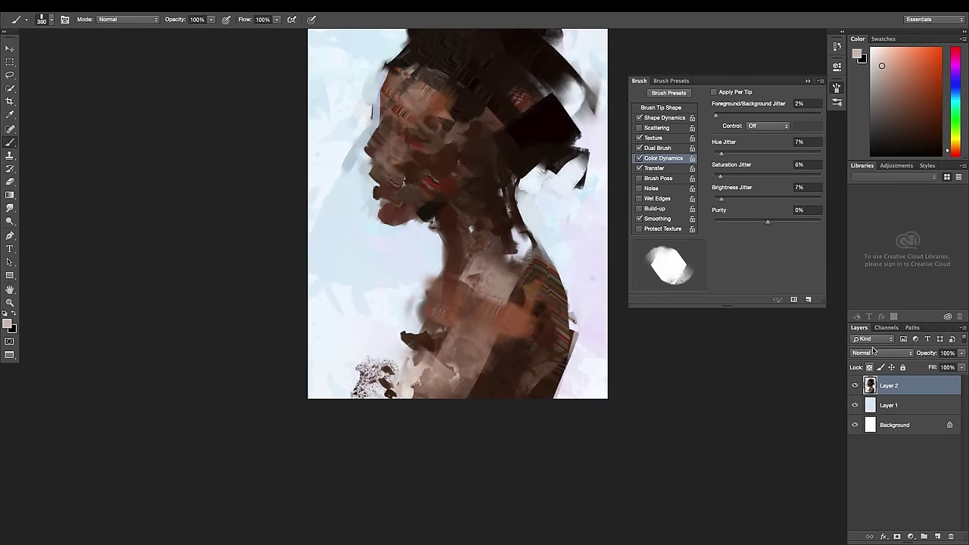
key("ctrl+j")
left_click(888, 424)
key("ctrl+j")
Select the portrait layers and merge them into one with Merge Visible
left_click(889, 424)
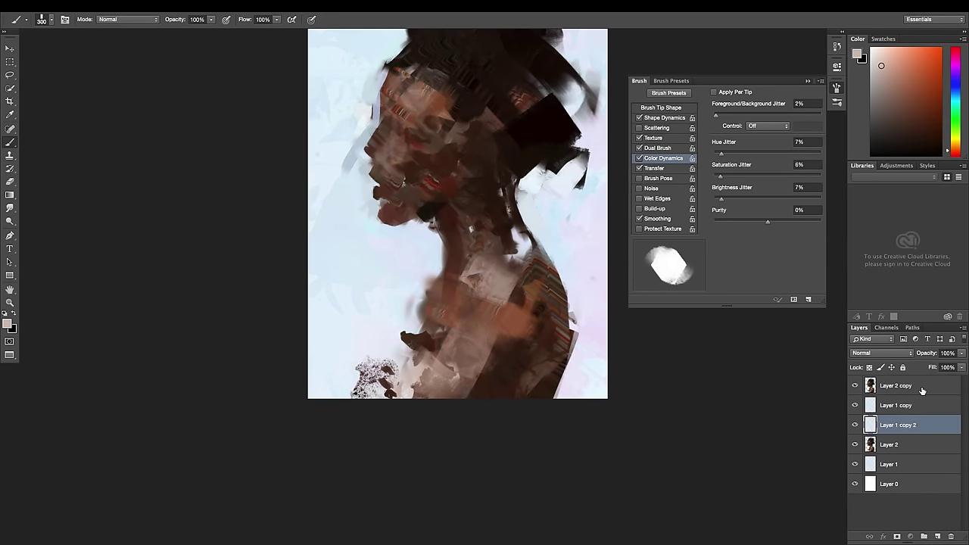
left_click(895, 386, "shift")
right_click(908, 415)
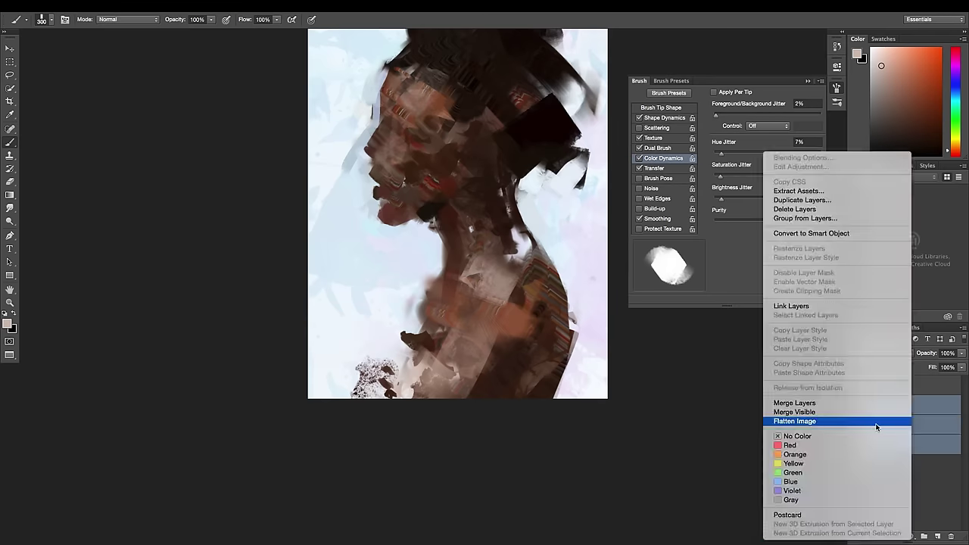
left_click(869, 413)
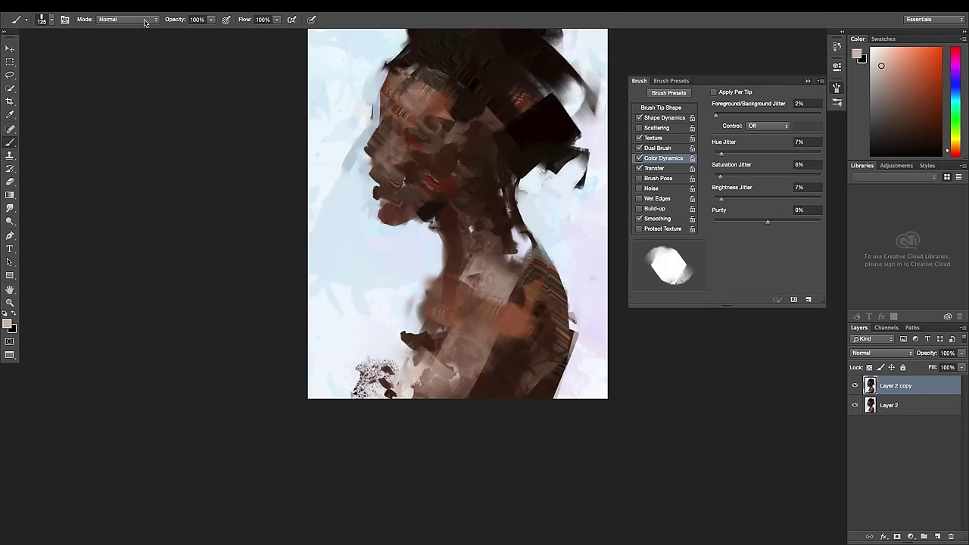
Forward-warp the chin, neck and face in Liquify, apply it, and save as Side.psd
key("ctrl+shift+x")
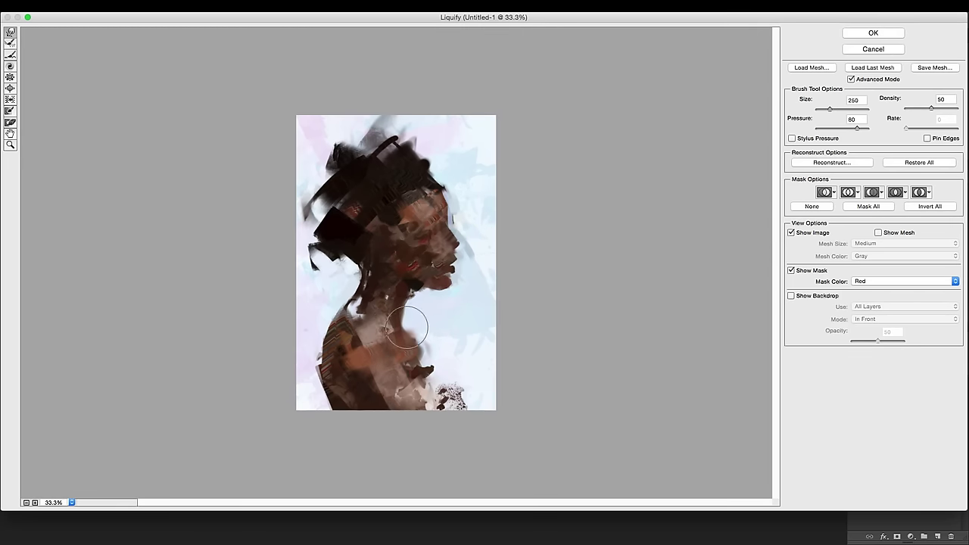
key("bracketleft")
key("bracketleft")
key("bracketleft")
mouse_move(419, 288)
left_mouse_down()
mouse_move(444, 320)
mouse_move(457, 294)
left_mouse_up()
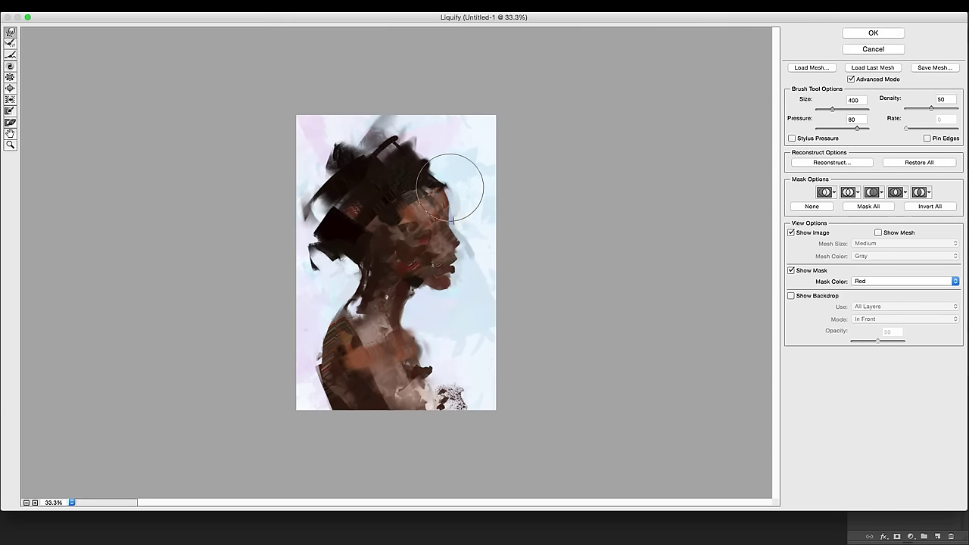
key("bracketright")
key("bracketright")
key("bracketright")
left_click_drag(405, 264, 465, 280)
key("Return")
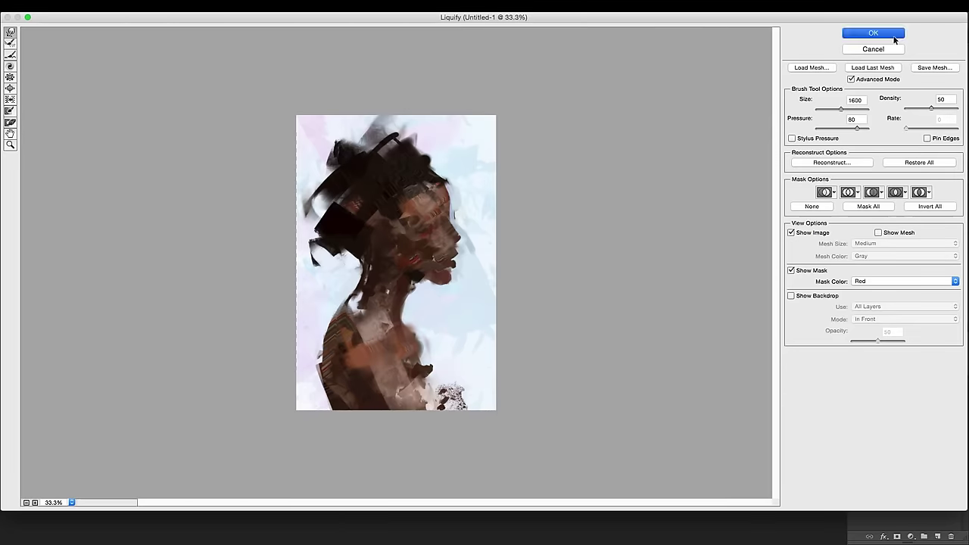
key("ctrl+s")
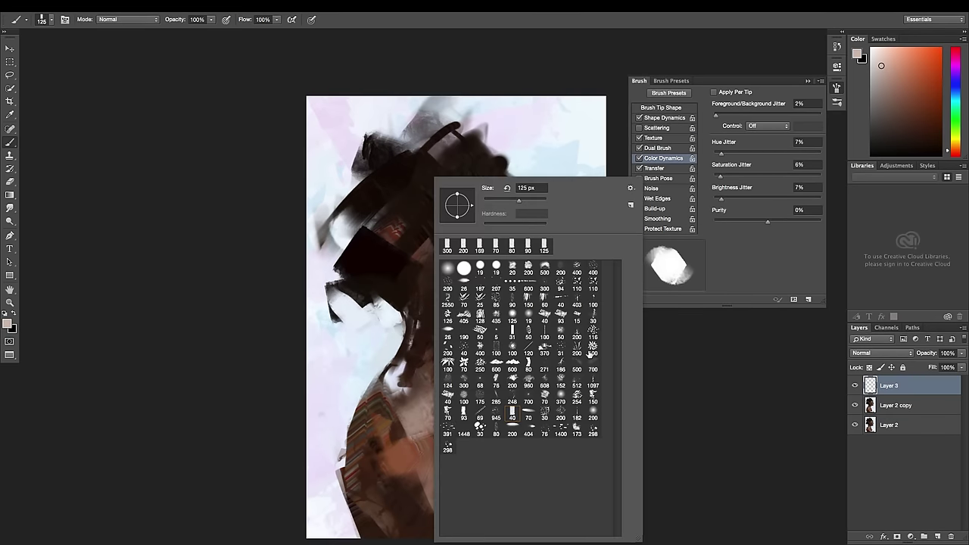
On Layer 3, paint light-blue and near-white strokes into the dark hair
double_click(589, 431)
mouse_move(424, 322)
left_mouse_down()
mouse_move(386, 261)
mouse_move(454, 189)
mouse_move(532, 158)
left_mouse_up()
left_click(874, 50)
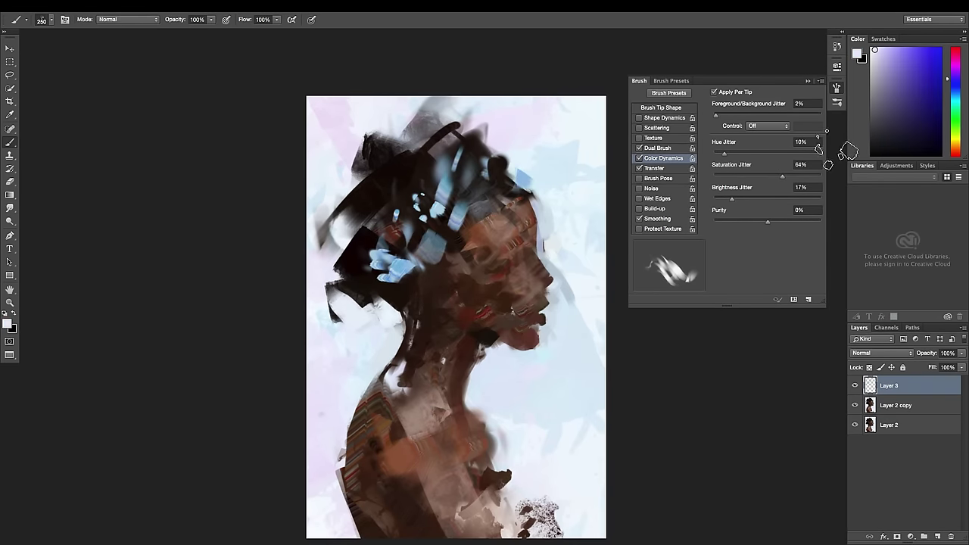
right_click(725, 159)
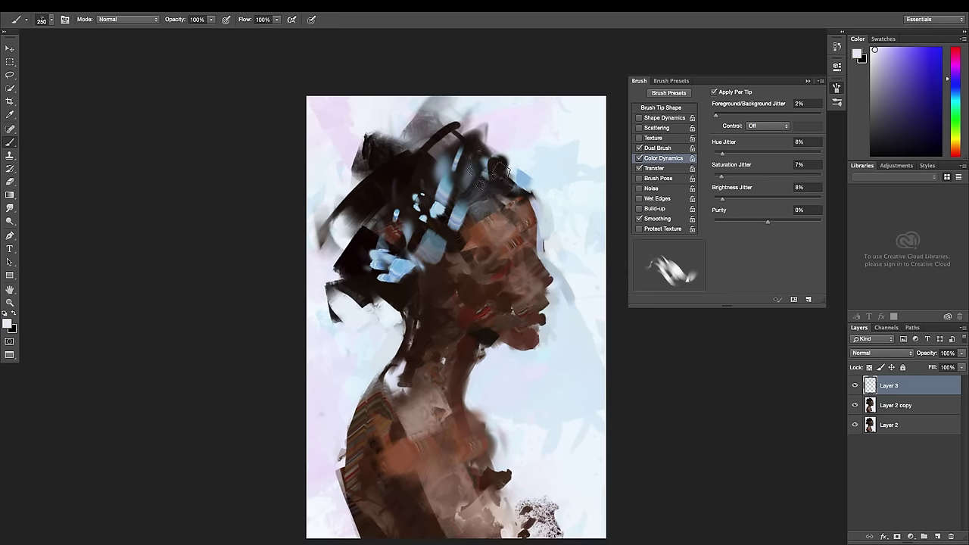
key("bracketleft")
key("bracketleft")
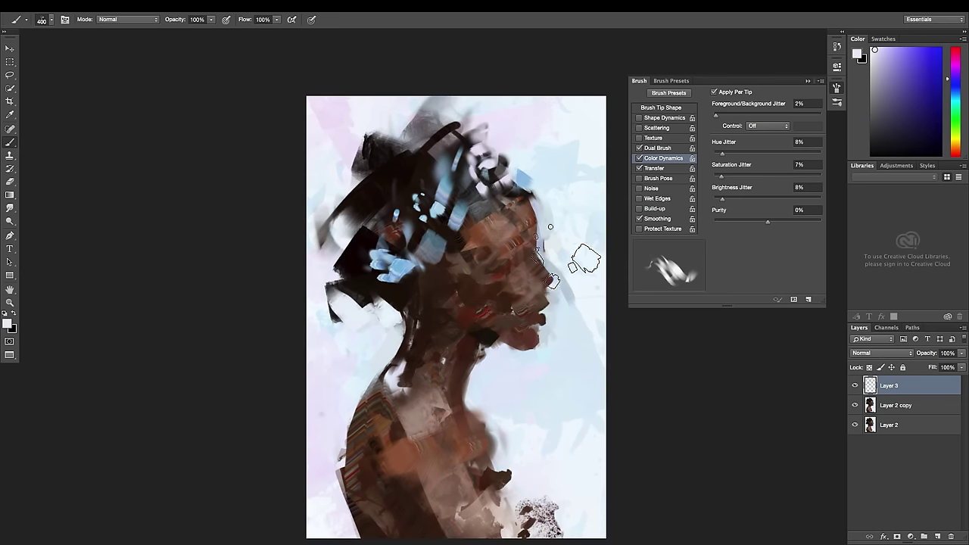
left_click_drag(473, 182, 529, 157)
With a scattered brush at size 300, paint white scattered floral shapes over the dark hair
right_click(399, 305)
left_click(445, 253)
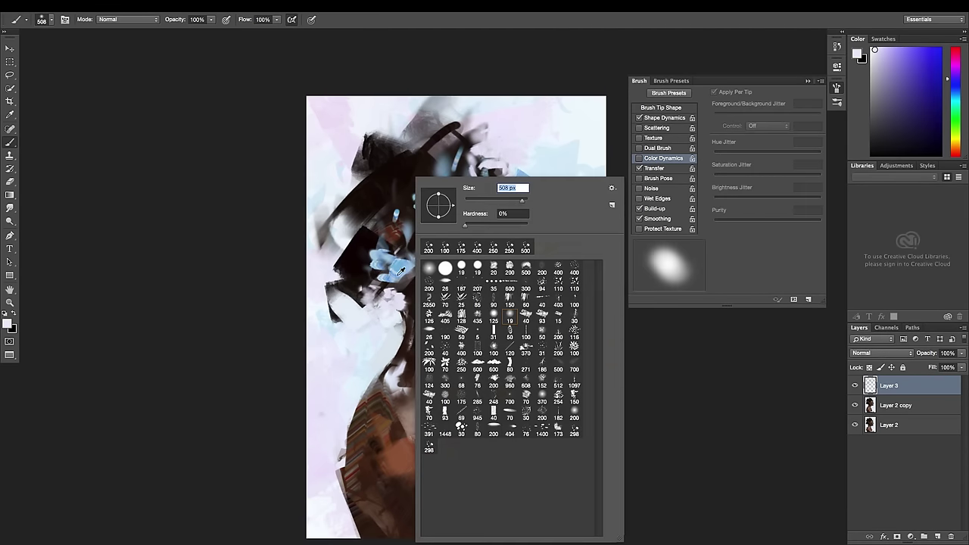
key("Return")
left_click(400, 259, "alt")
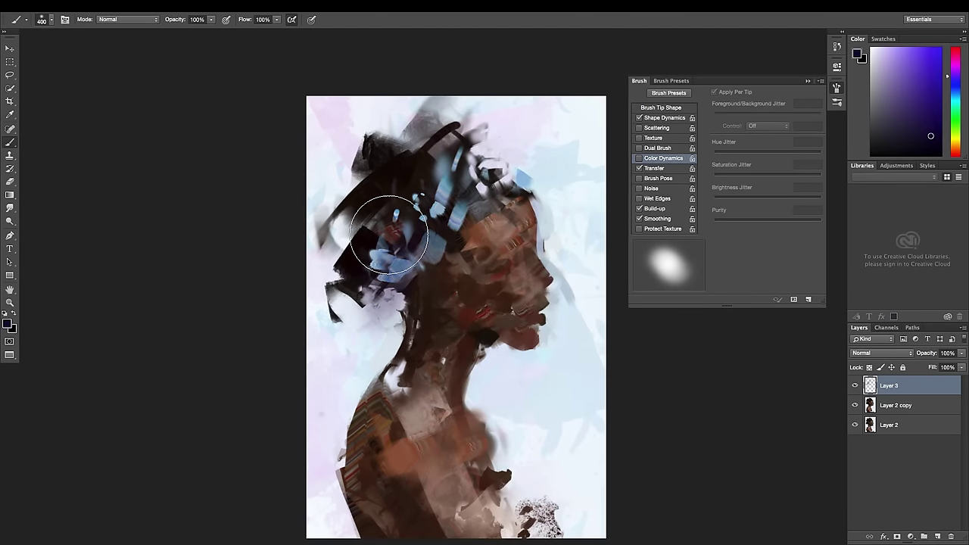
right_click(443, 170)
key("Return")
key("x")
left_click_drag(481, 170, 401, 189)
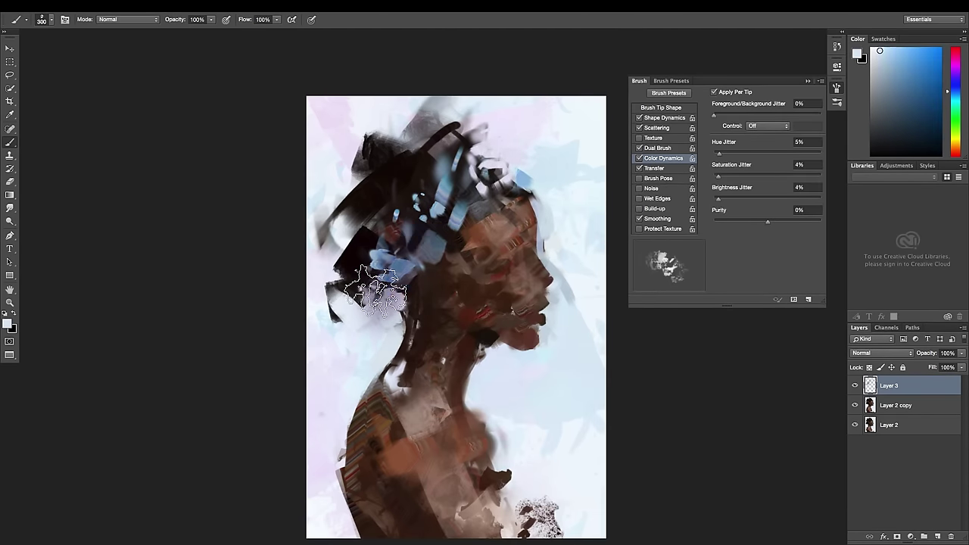
With a thin stroke brush at size 80 and colour variation on, paint dark strokes beside the left hair
right_click(496, 241)
left_click(551, 391)
key("Return")
key("x")
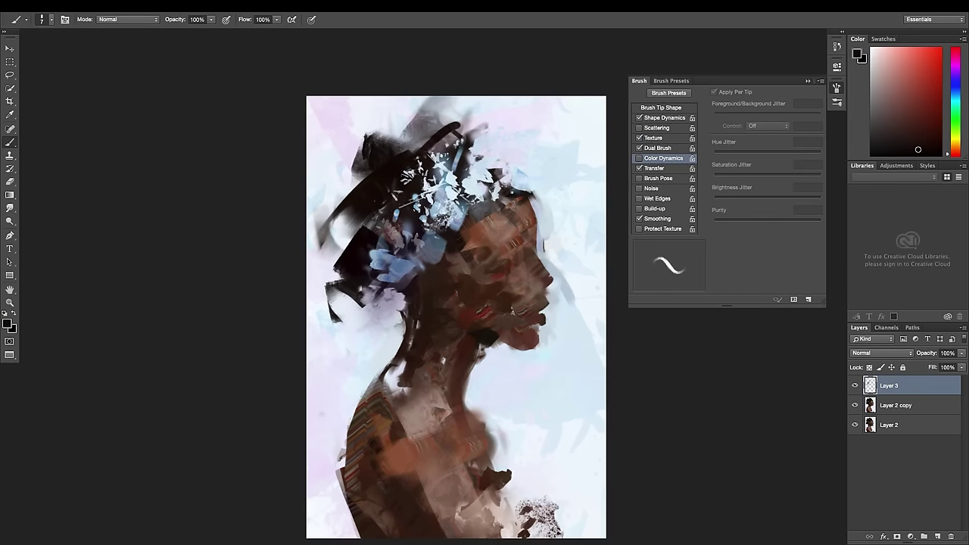
key("bracketright")
key("bracketright")
key("bracketright")
key("bracketright")
key("bracketright")
key("bracketright")
left_click(715, 92)
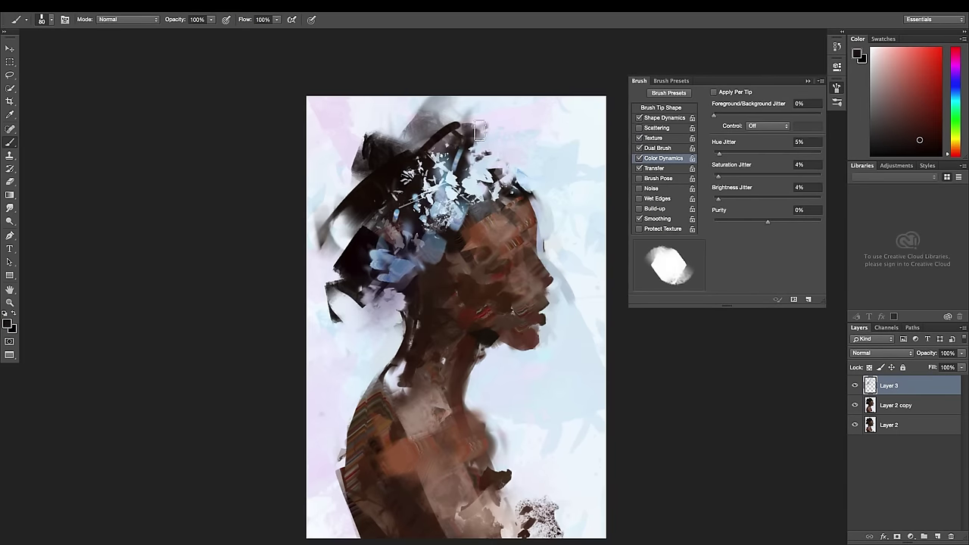
left_click_drag(349, 244, 344, 219)
Sample brown from the face and duplicate the portrait layer as Layer 2 copy 2
left_click(333, 299, "alt")
key("bracketleft")
key("bracketleft")
key("bracketleft")
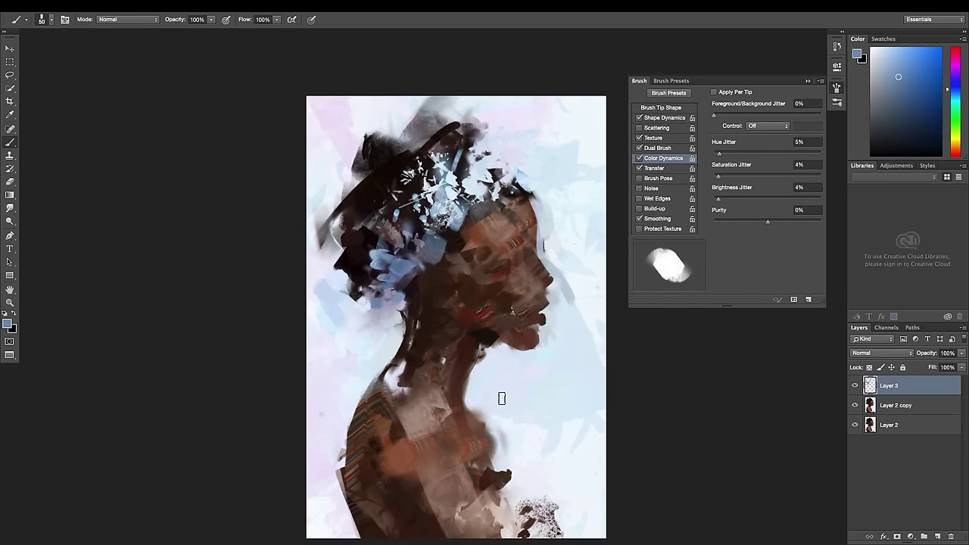
key("bracketleft")
key("bracketleft")
left_click(484, 239, "alt")
key("bracketright")
key("bracketright")
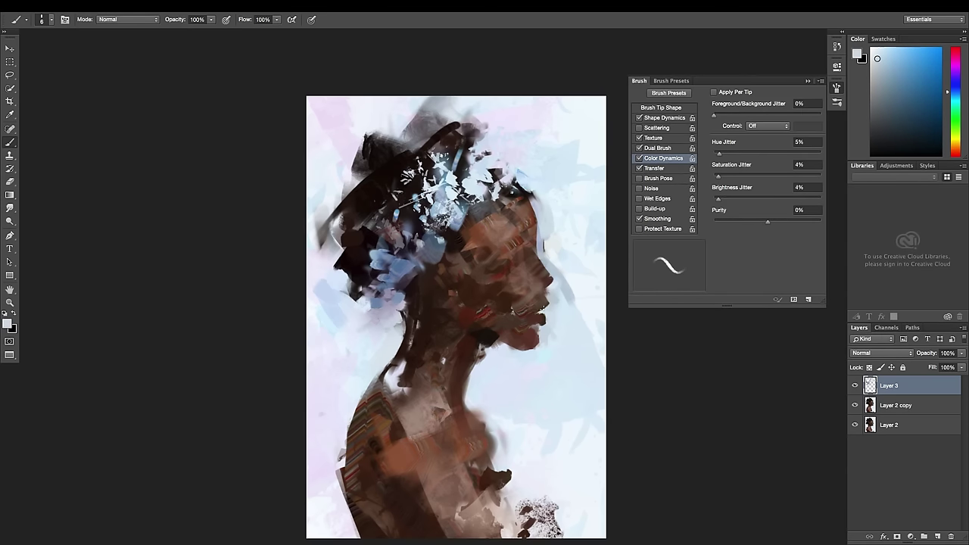
key("x")
left_click(896, 404)
key("ctrl+j")
Back on the painting layer, paint dark strokes over the upper head and sample a reddish brown
left_click(896, 385)
key("e")
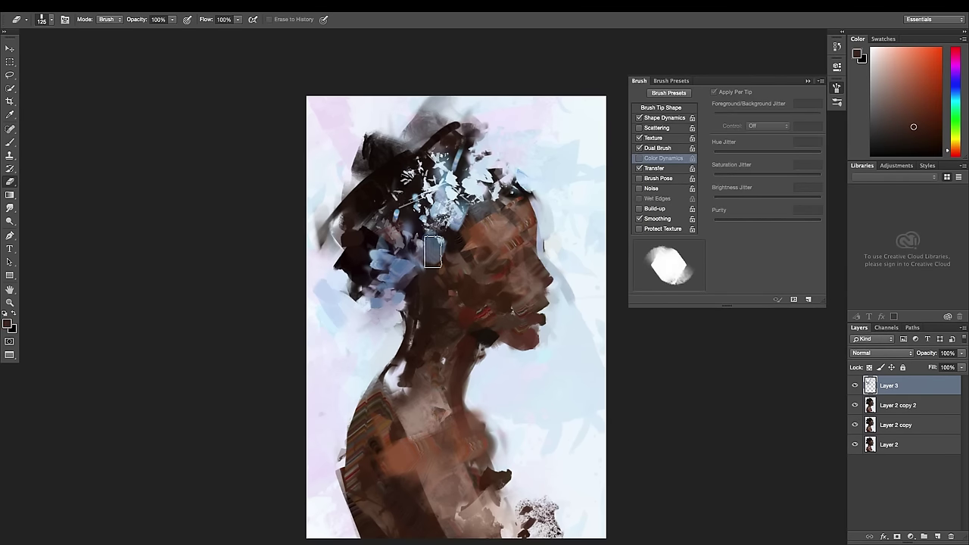
key("b")
left_click(409, 261, "alt")
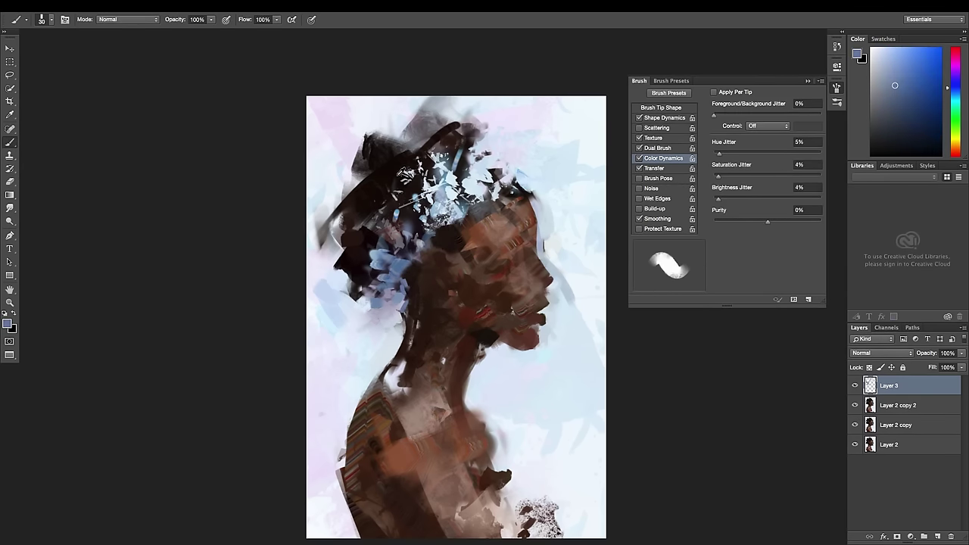
key("bracketright")
left_click_drag(485, 279, 476, 198)
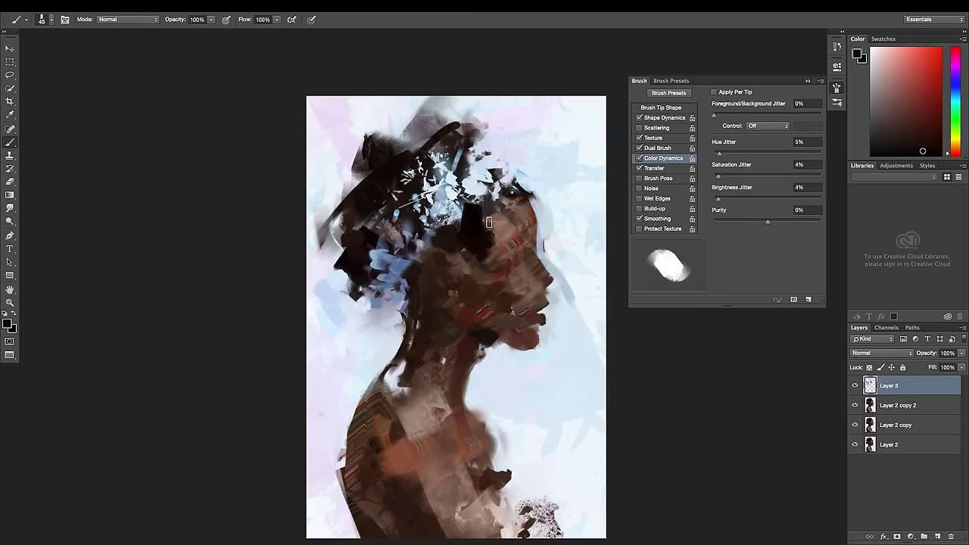
key("bracketright")
key("bracketright")
key("bracketright")
left_click(496, 265, "alt")
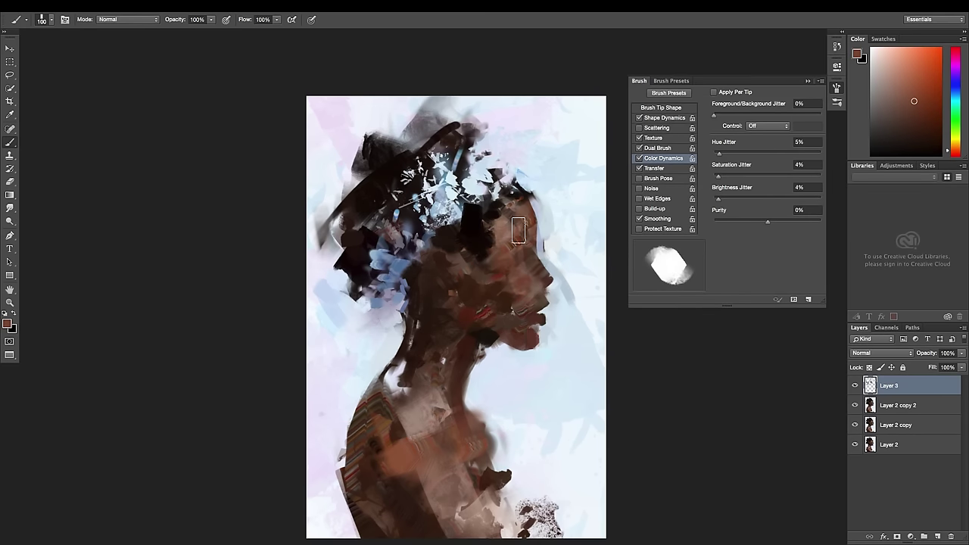
Switch to a soft round brush at size 300 and sample a red-brown from the face
right_click(519, 230)
double_click(563, 247)
left_click(564, 163, "alt")
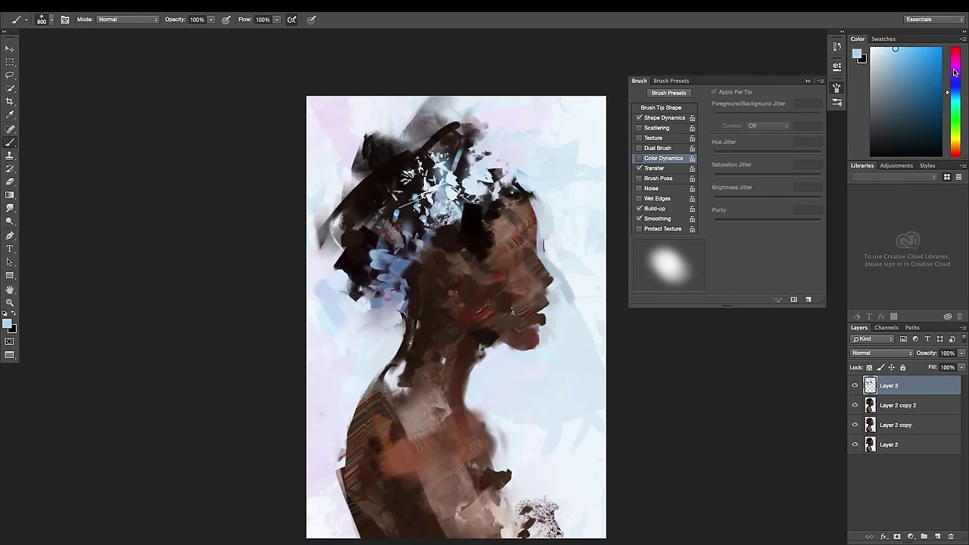
key("bracketleft")
key("bracketleft")
key("bracketleft")
key("bracketleft")
key("bracketleft")
scroll(504, 385, "down", 2)
left_click(401, 445, "alt")
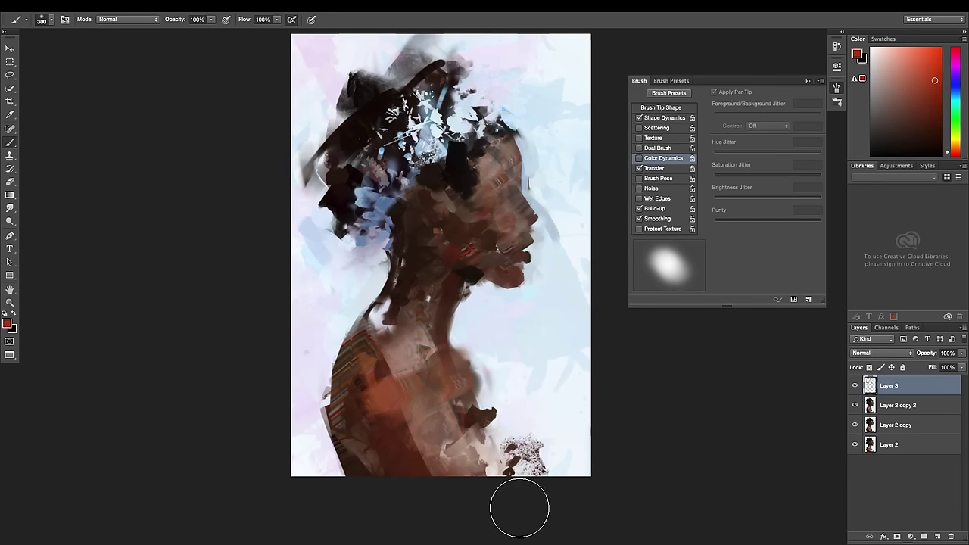
key("bracketleft")
key("bracketleft")
key("bracketleft")
Paint reddish-brown tones down the face to the chin with a 175 px brush
key("bracketright")
key("bracketright")
key("bracketright")
left_click_drag(483, 185, 530, 284)
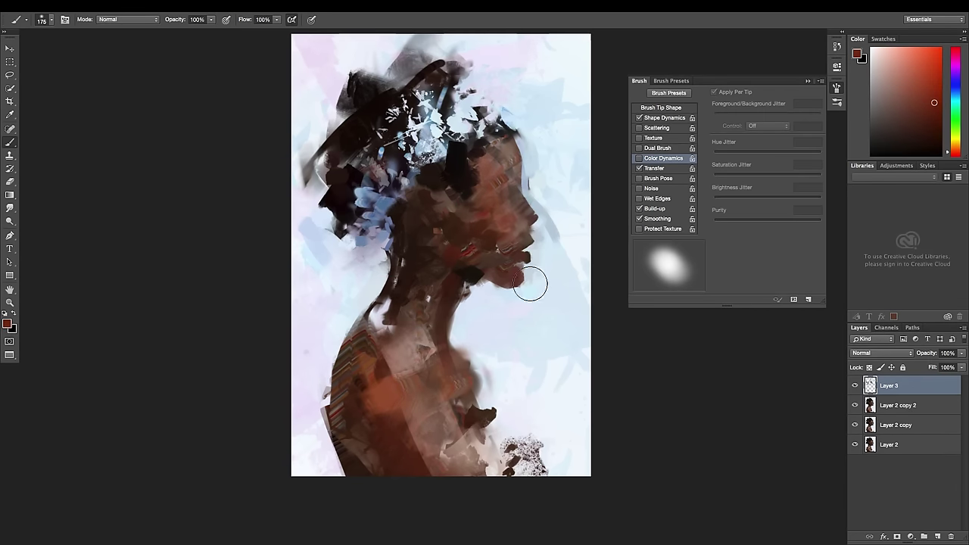
right_click(465, 376)
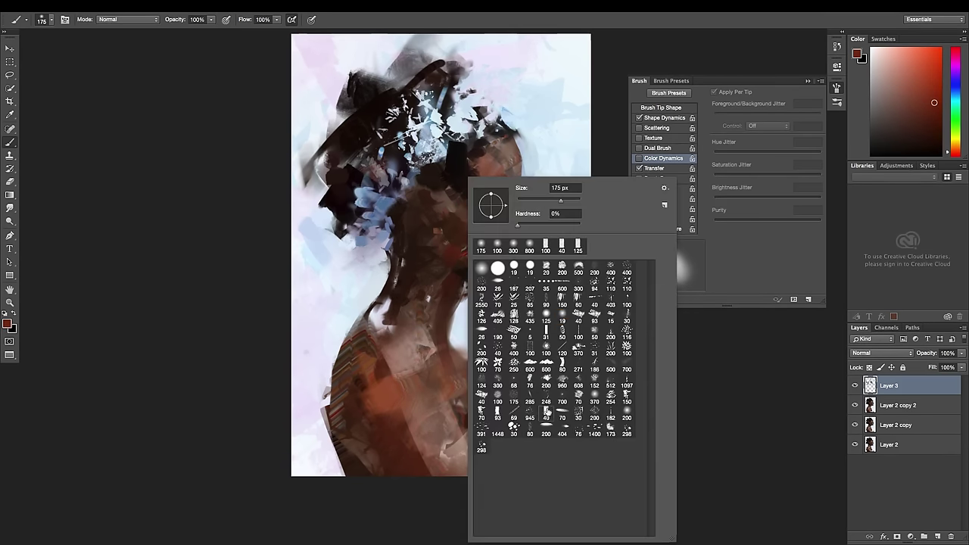
double_click(501, 408)
Sample a near-black, toggle the painting layer to compare, and choose a scattered brush
left_click(855, 385)
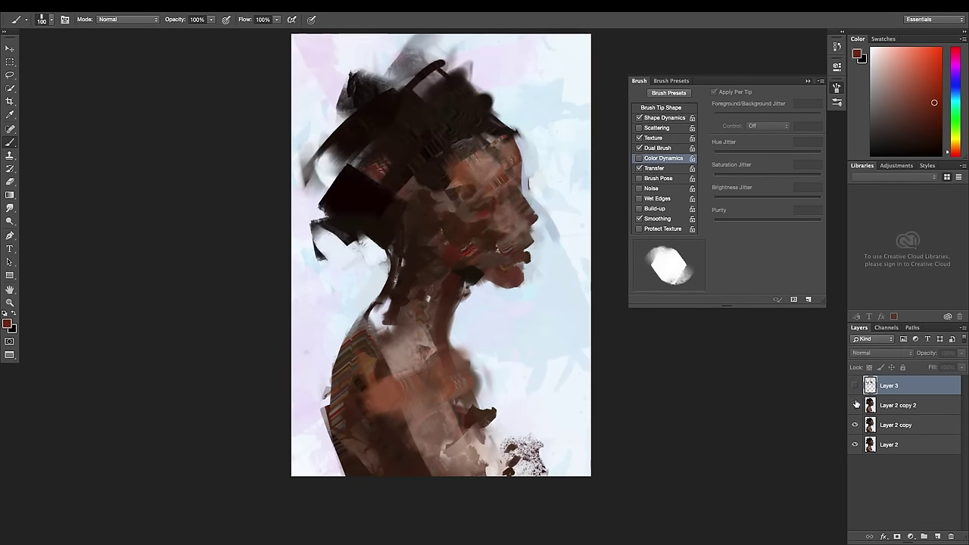
left_click(855, 385)
key("bracketright")
left_click(435, 80, "alt")
right_click(436, 81)
double_click(469, 189)
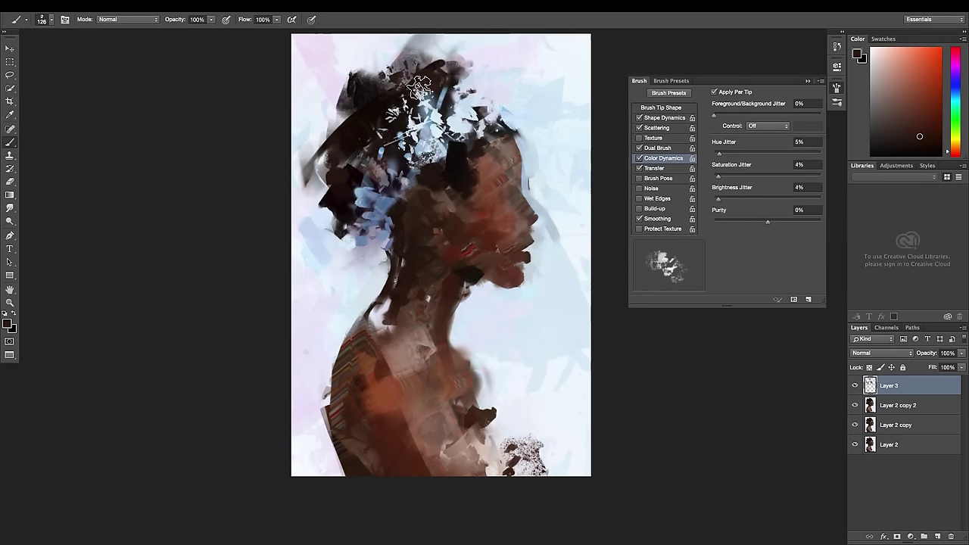
Paint dark brown strokes on the left of the neck with an 80 px blob brush
right_click(569, 246)
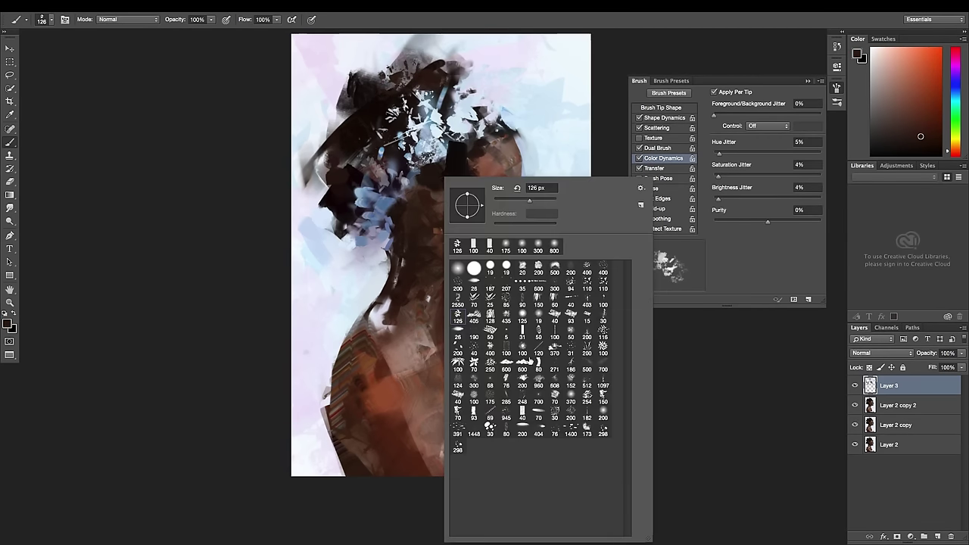
double_click(473, 384)
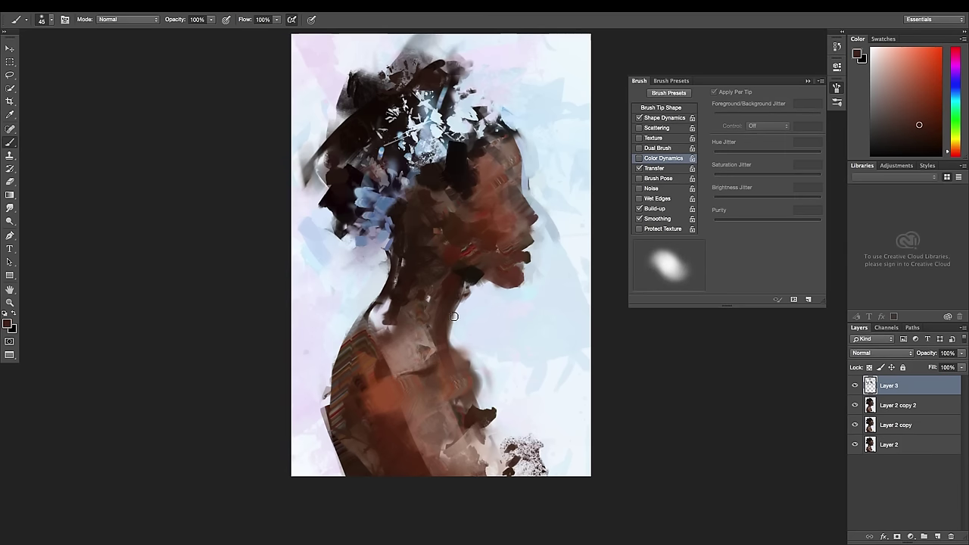
right_click(383, 331)
double_click(390, 439)
key("bracketleft")
key("bracketleft")
key("bracketleft")
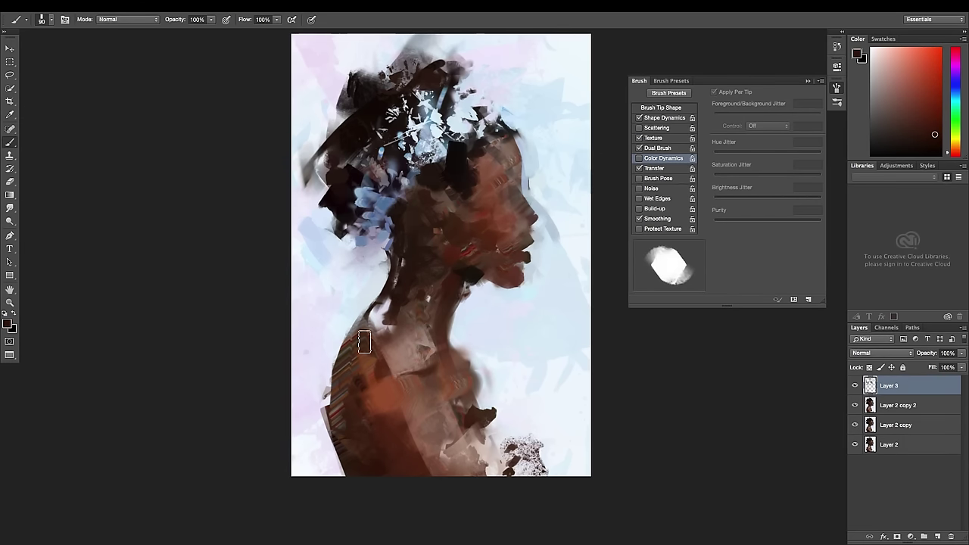
left_click_drag(368, 335, 390, 299)
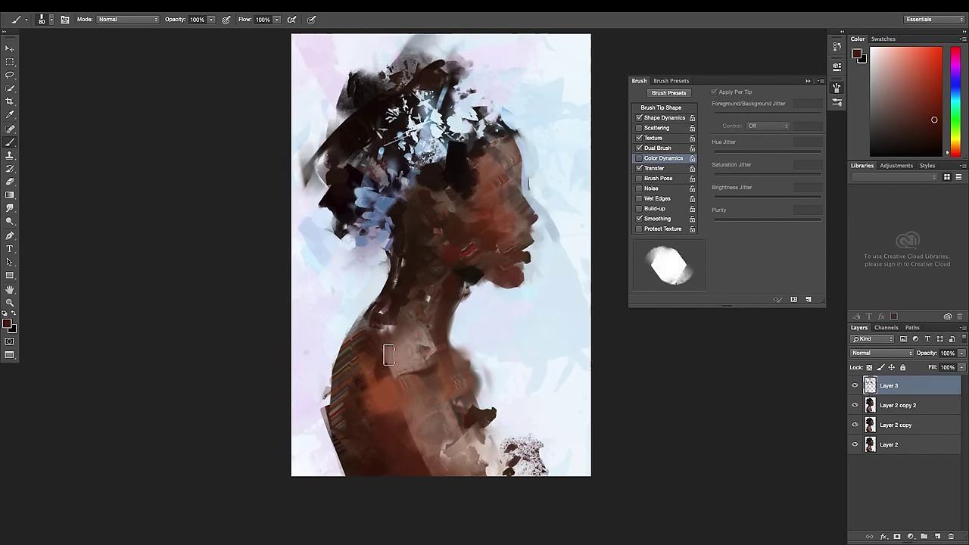
left_click_drag(389, 355, 411, 303)
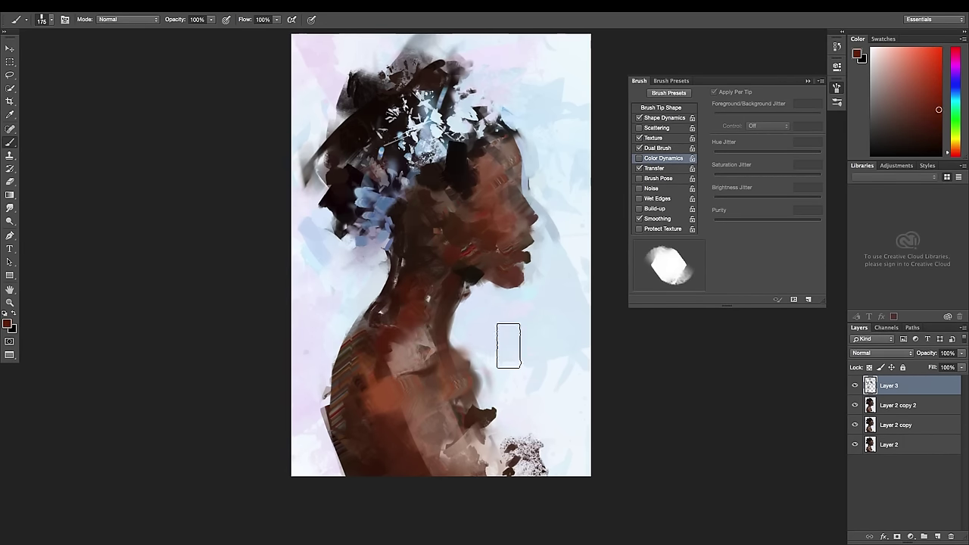
Sample orange-brown, red-brown and skin tones from the face with a smaller brush
key("bracketleft")
key("bracketleft")
key("bracketleft")
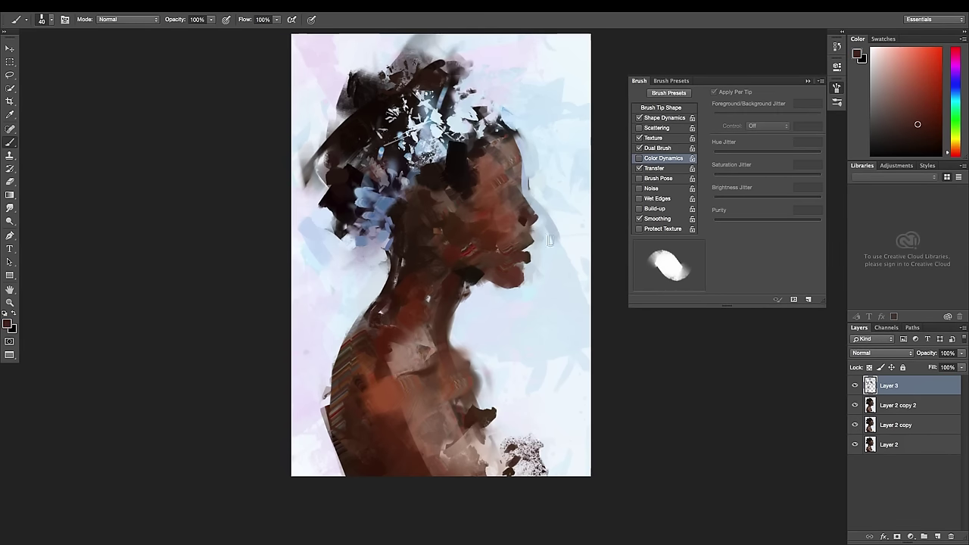
key("bracketleft")
key("bracketleft")
left_click(527, 216, "alt")
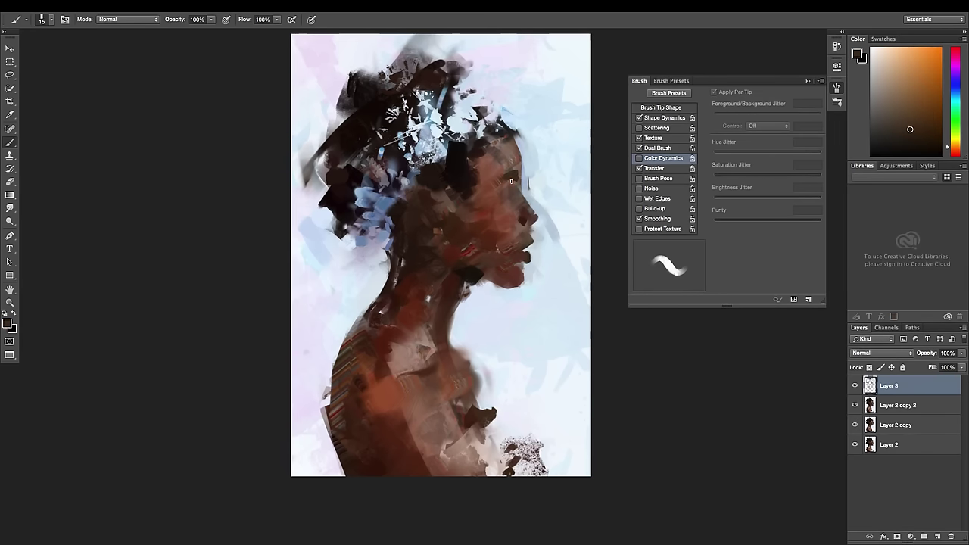
key("bracketleft")
key("bracketleft")
left_click(507, 194, "alt")
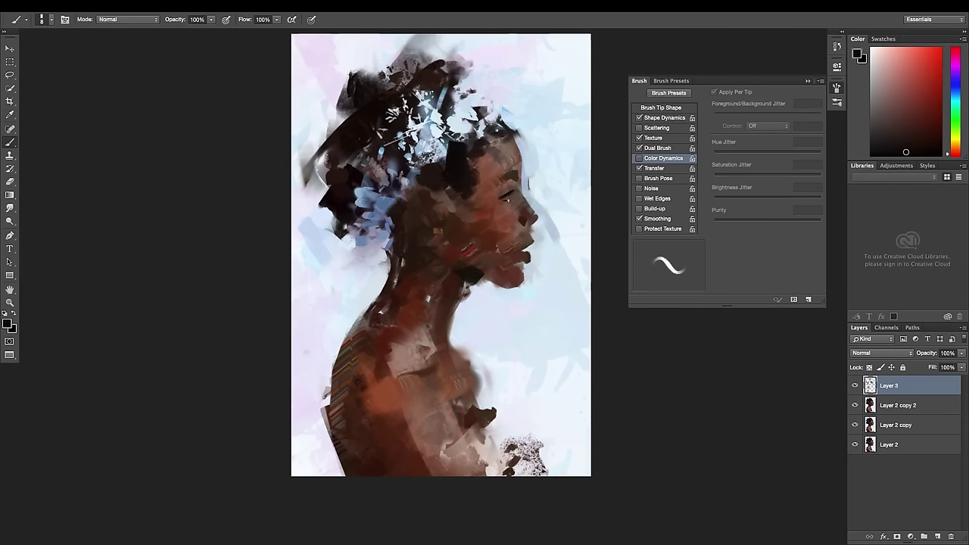
key("bracketleft")
key("bracketleft")
key("bracketleft")
left_click(527, 201, "alt")
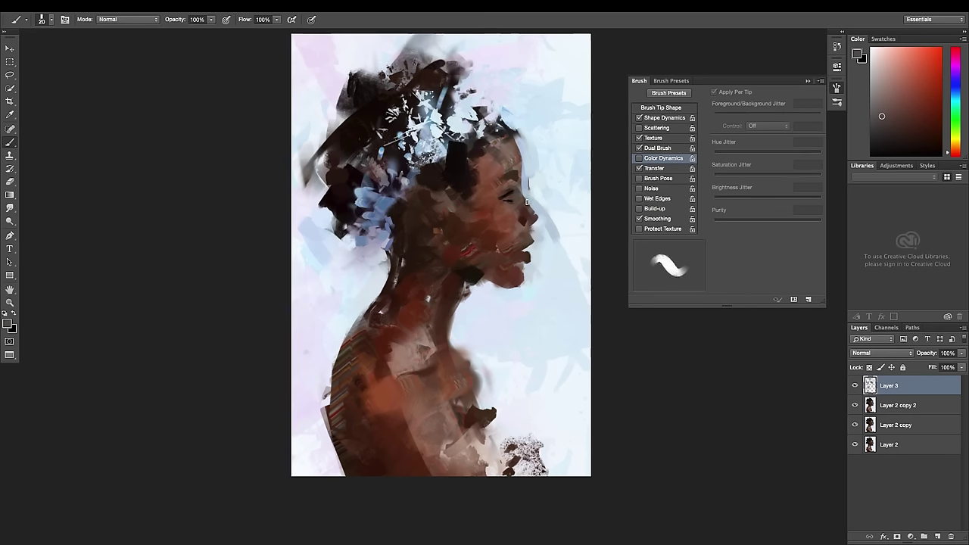
Sample pale blue, chin, dark brown and reddish-brown colours for fine facial detail
left_click(567, 224, "alt")
key("bracketright")
key("bracketright")
key("bracketright")
key("bracketright")
key("bracketright")
key("bracketright")
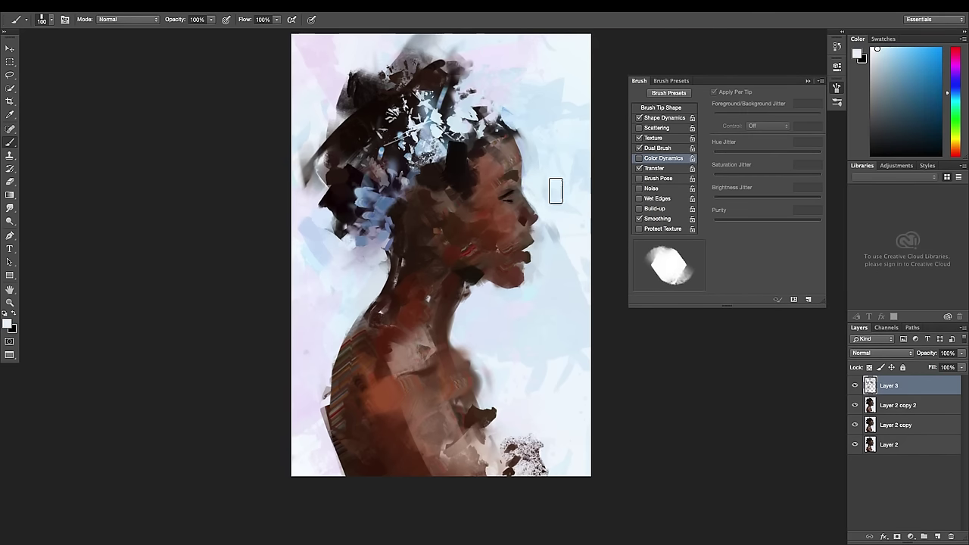
key("bracketleft")
key("bracketleft")
key("bracketleft")
left_click(522, 208, "alt")
left_click(537, 240, "alt")
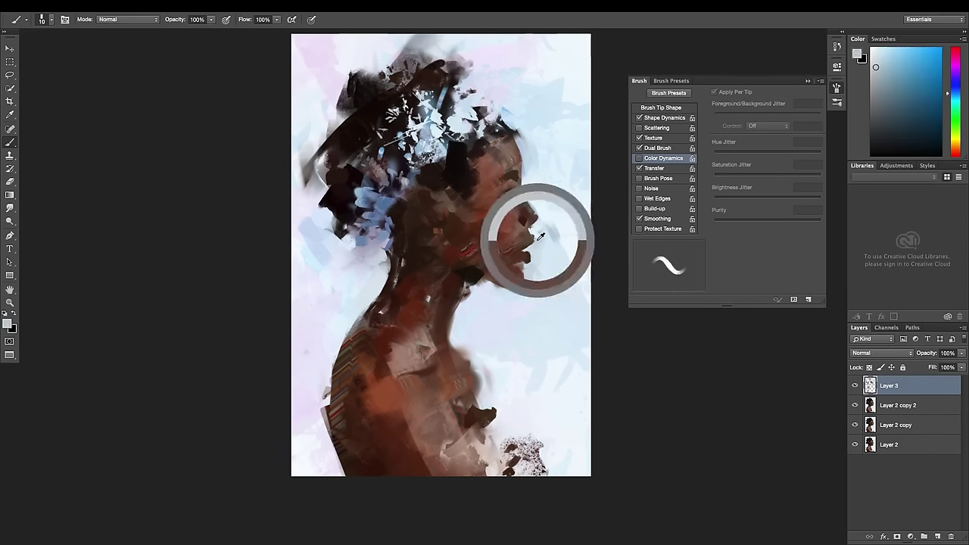
left_click(523, 258, "alt")
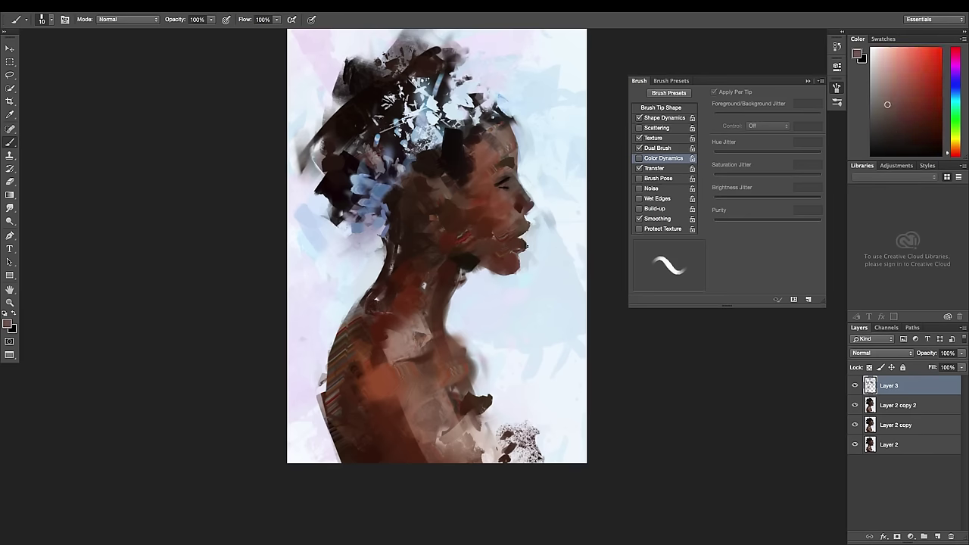
left_click(523, 244, "alt")
left_click(510, 216, "alt")
Flip the canvas horizontally and zoom out then back in on the portrait
key("h")
key("bracketright")
key("bracketright")
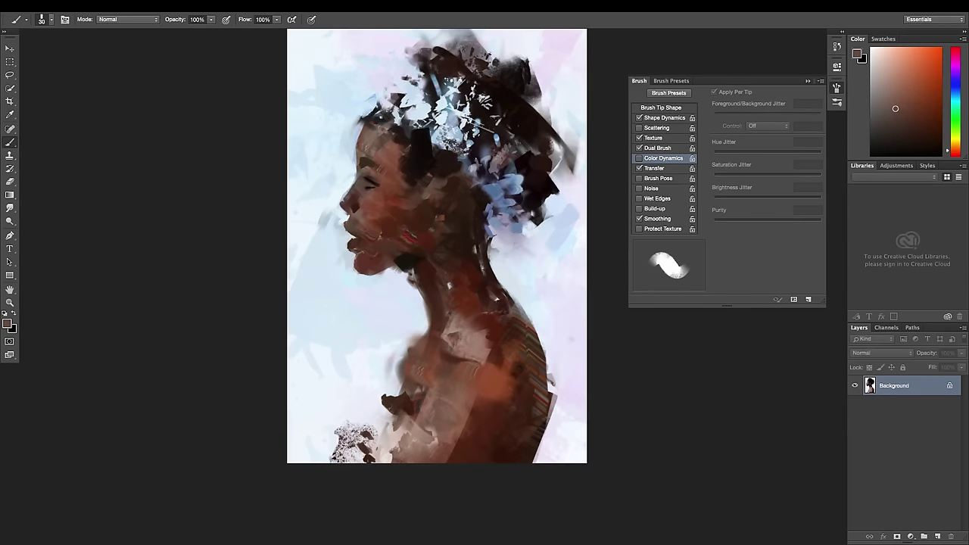
key("ctrl+minus")
key("ctrl+plus")
Merge the top layer down and subtly reshape the facial features with Liquify
right_click(901, 385)
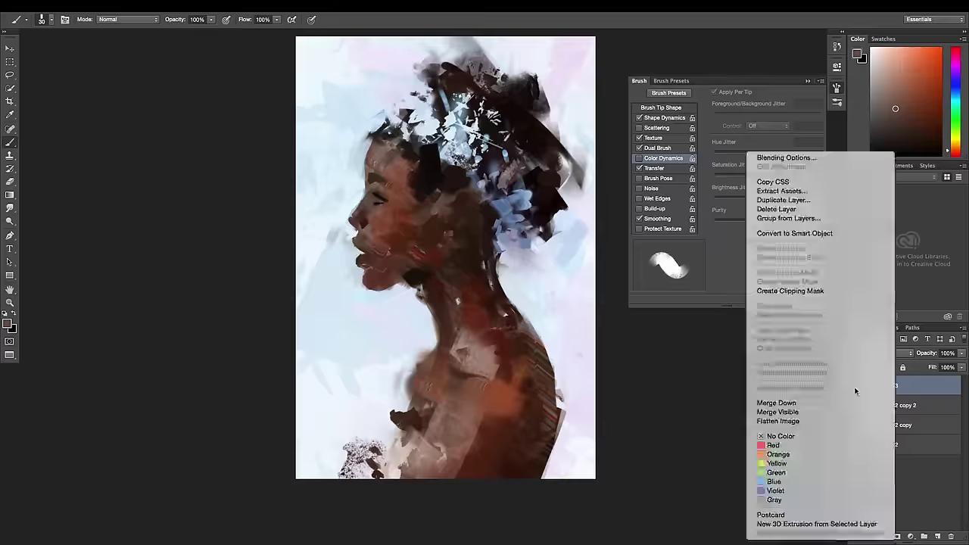
key("ctrl+shift+x")
key("bracketleft")
key("bracketleft")
key("bracketleft")
key("Return")
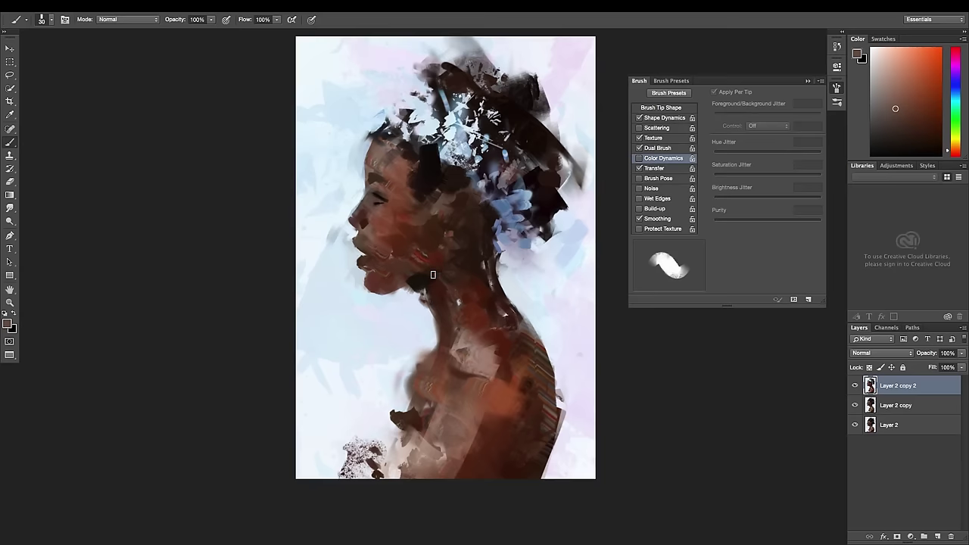
Sample skin, darker face and pale blue background tones while resizing the brush
left_click(432, 298, "alt")
key("bracketright")
key("bracketright")
key("bracketright")
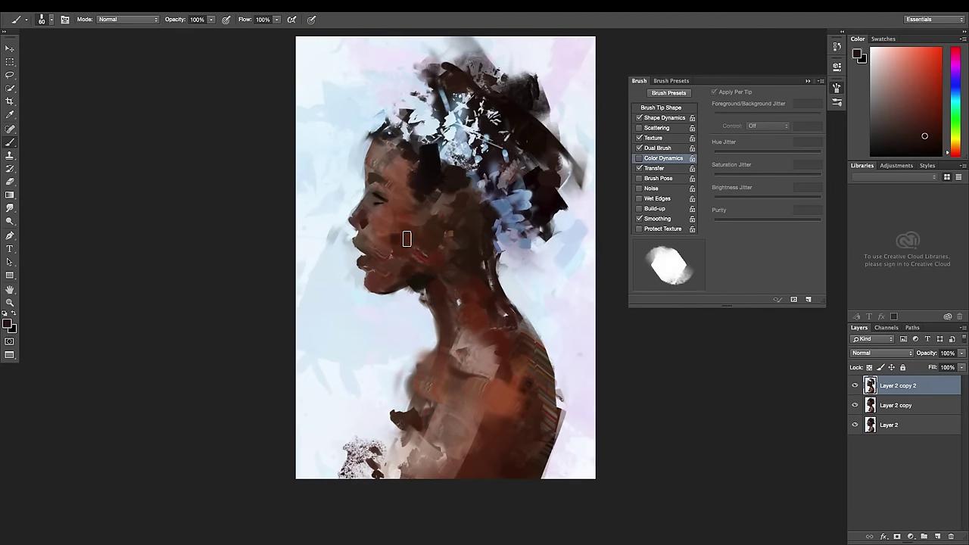
key("comma")
left_click(443, 222, "alt")
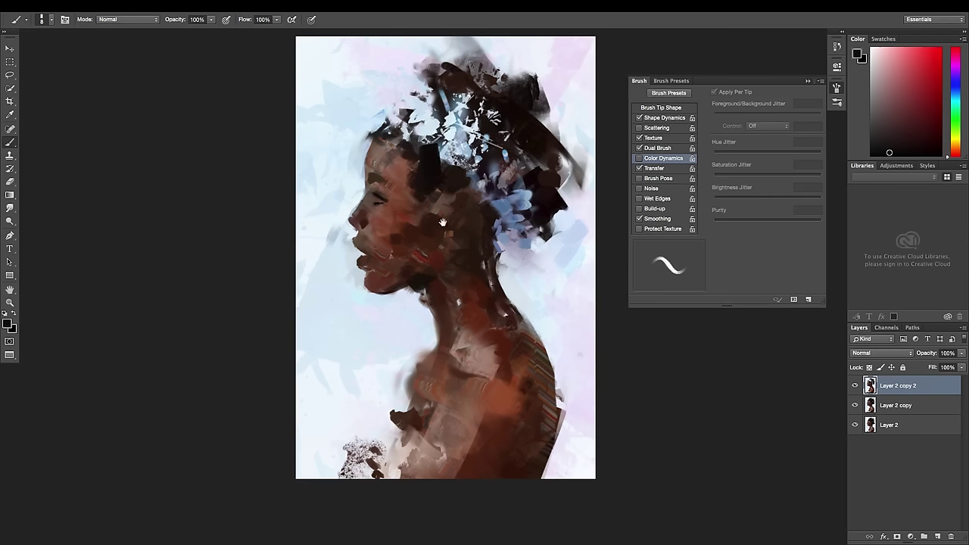
key("period")
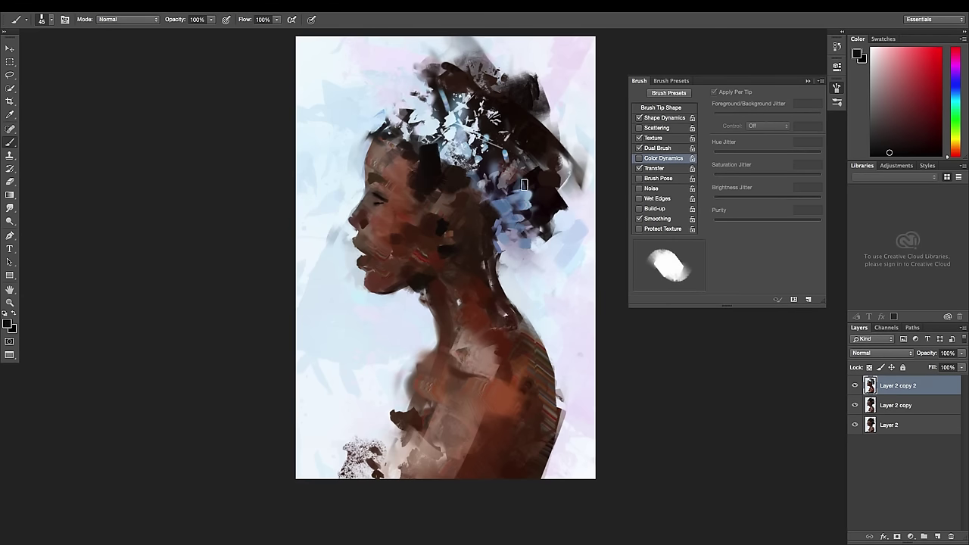
left_click(439, 219, "alt")
key("comma")
left_click(370, 137, "alt")
Try a wave-shaped brush tip, then settle on a 175 px brush tip
key("r")
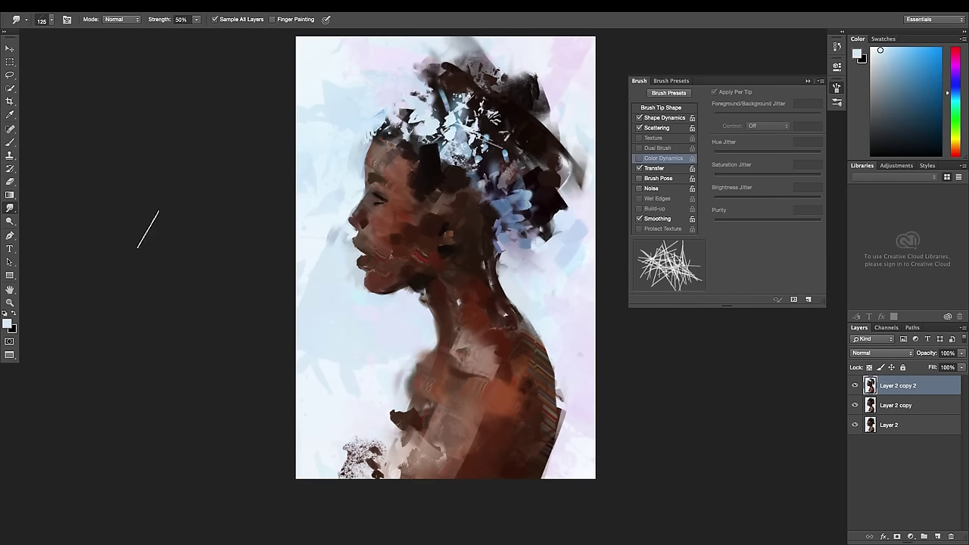
right_click(502, 345)
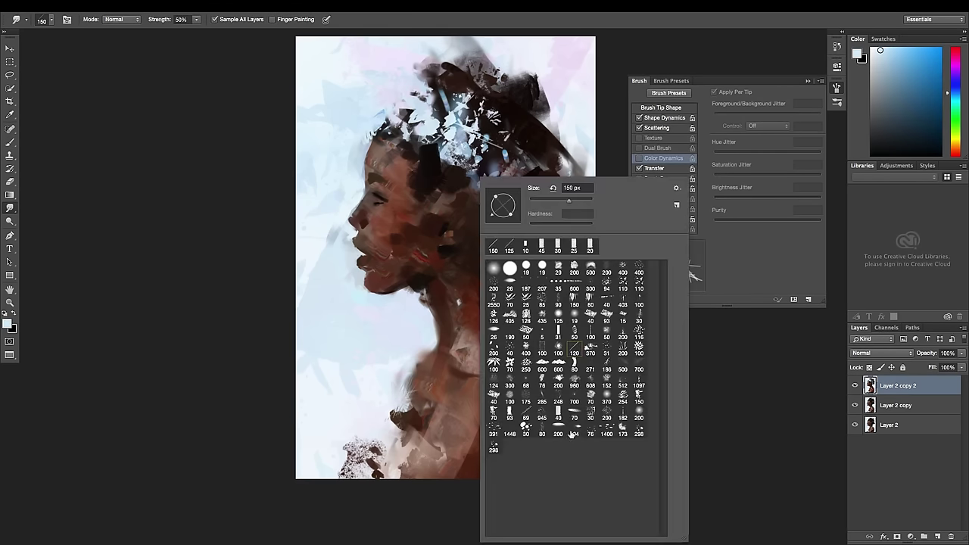
double_click(500, 424)
key("b")
right_click(488, 399)
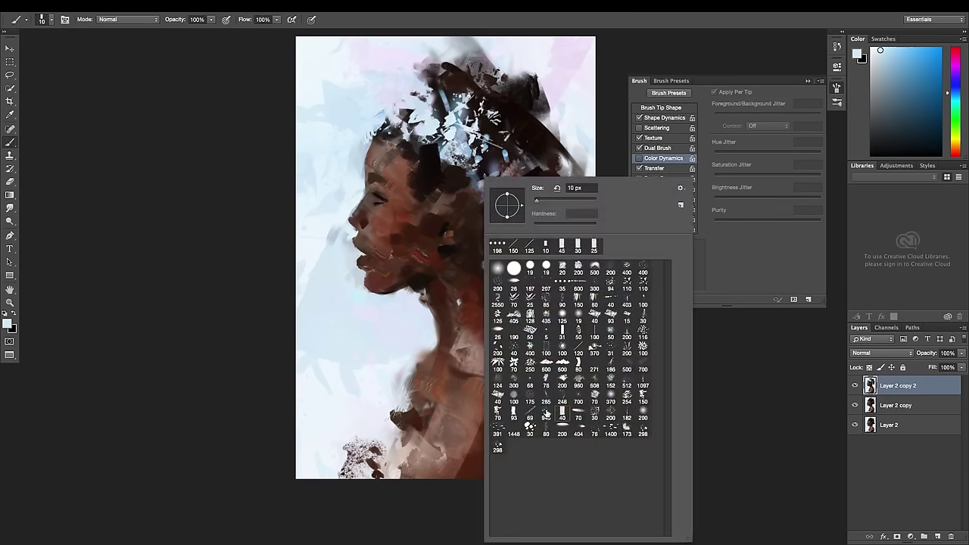
double_click(529, 393)
Pick a textured brush tip and sample reddish-brown, pinkish-brown and near-black tones
left_click(488, 432, "alt")
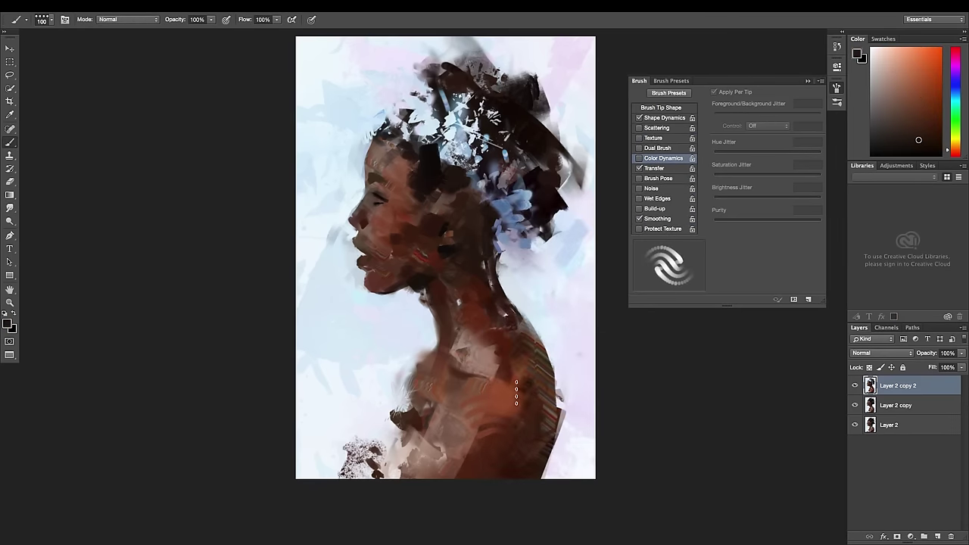
left_click(398, 167, "alt")
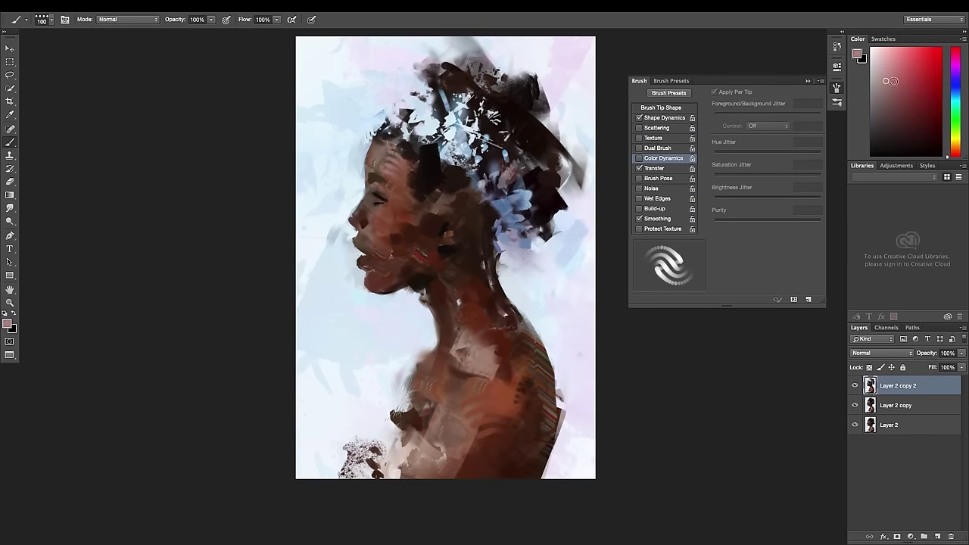
right_click(446, 280)
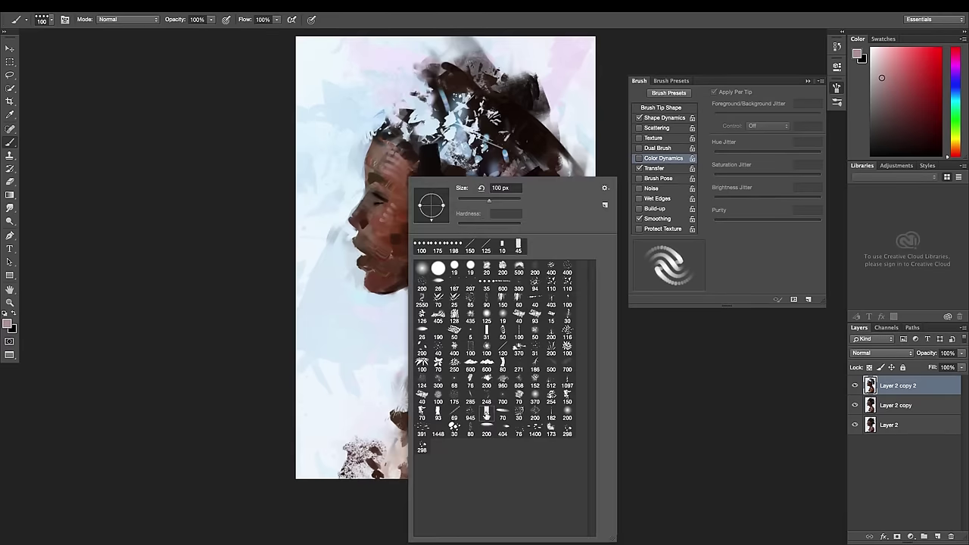
double_click(424, 288)
left_click(410, 185, "alt")
left_click(449, 256, "alt")
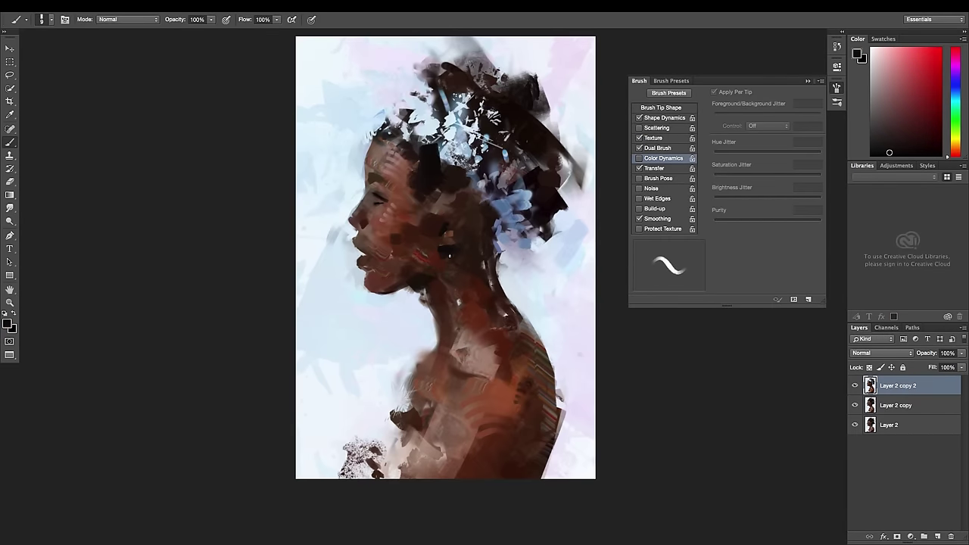
Sample neck, face-edge, skin and dark tones from the portrait while resizing the brush
key("bracketright")
key("bracketright")
key("bracketright")
left_click(461, 308, "alt")
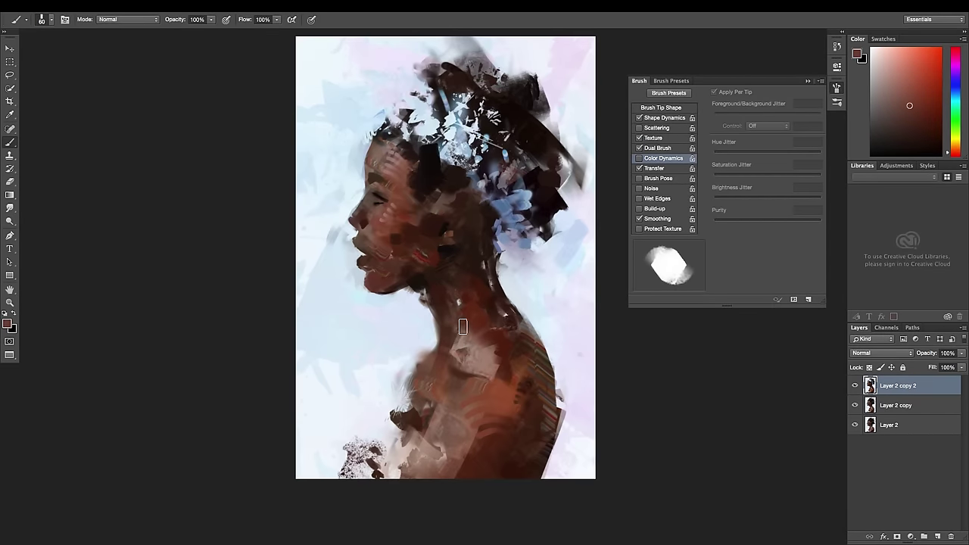
left_click(388, 218, "alt")
key("bracketleft")
key("bracketleft")
key("bracketleft")
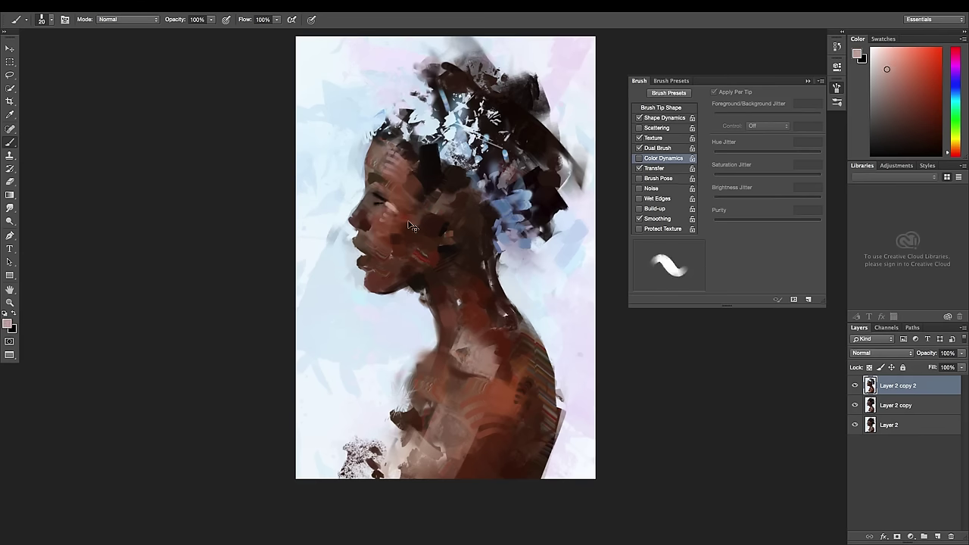
left_click(364, 242, "alt")
left_click(371, 239, "alt")
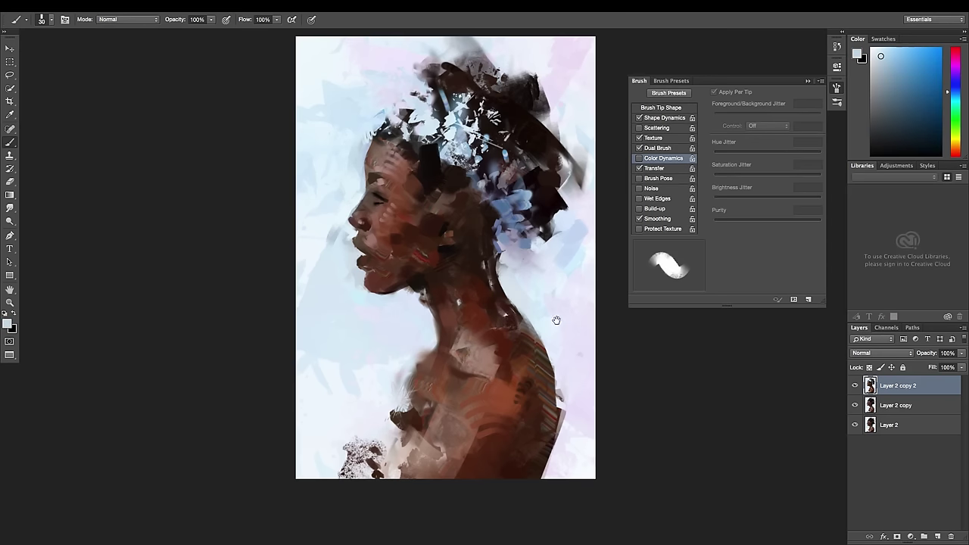
left_click(507, 247, "alt")
Paint pinkish strokes over the neck and shoulder with a 40 px brush tip
right_click(515, 181)
left_click(502, 244, "alt")
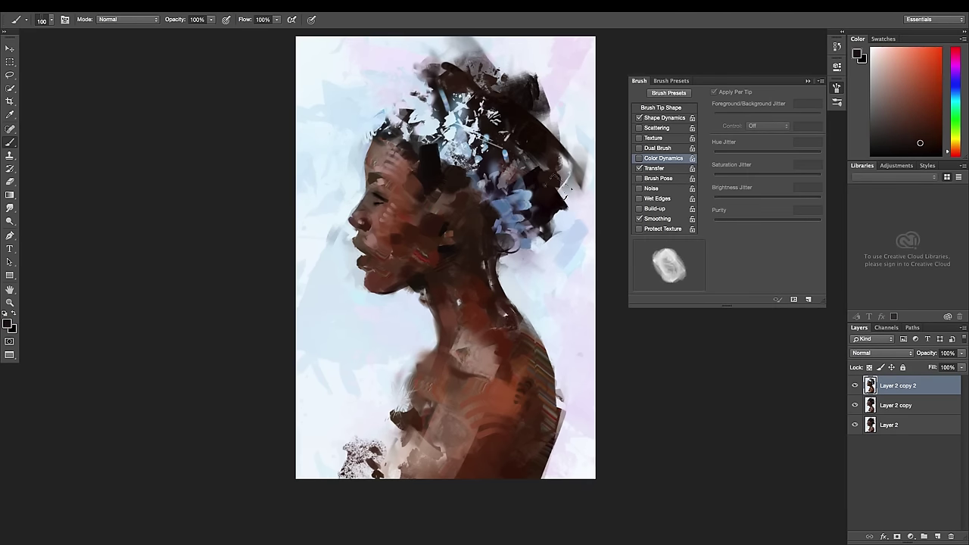
mouse_move(559, 301)
left_mouse_down()
mouse_move(531, 293)
mouse_move(519, 222)
left_mouse_up()
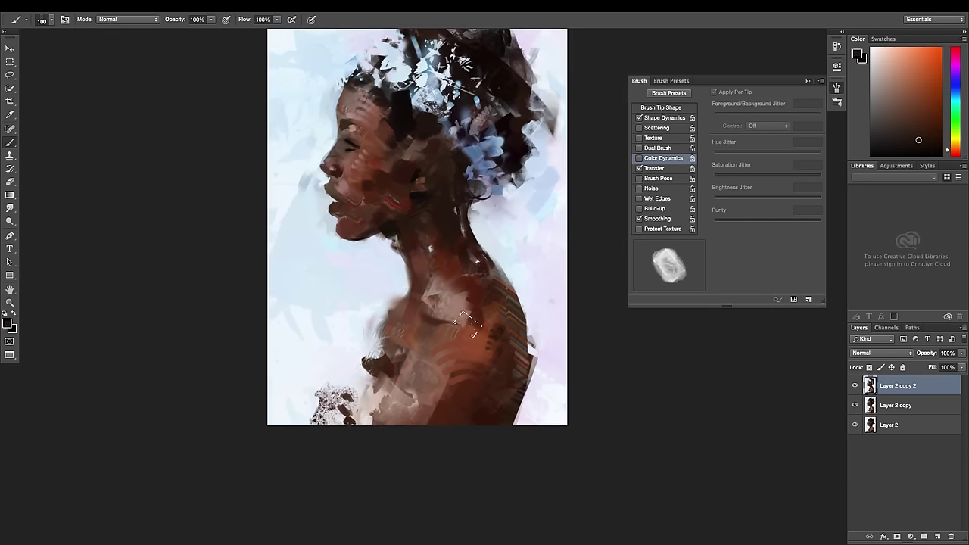
right_click(454, 178)
double_click(484, 257)
left_click(445, 292, "alt")
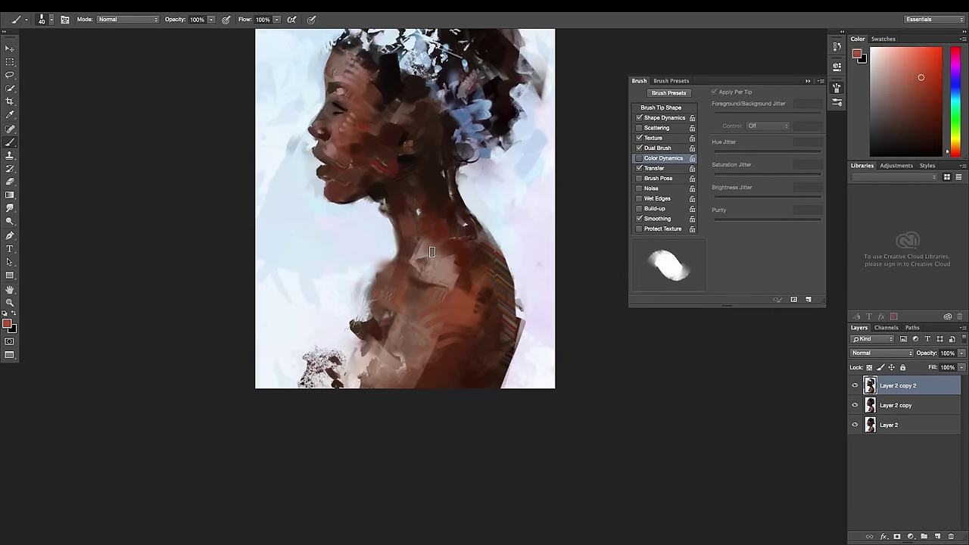
left_click_drag(434, 267, 454, 238)
Sample near-white, pink and light lavender-pink tones while repositioning the view
left_click(378, 242, "alt")
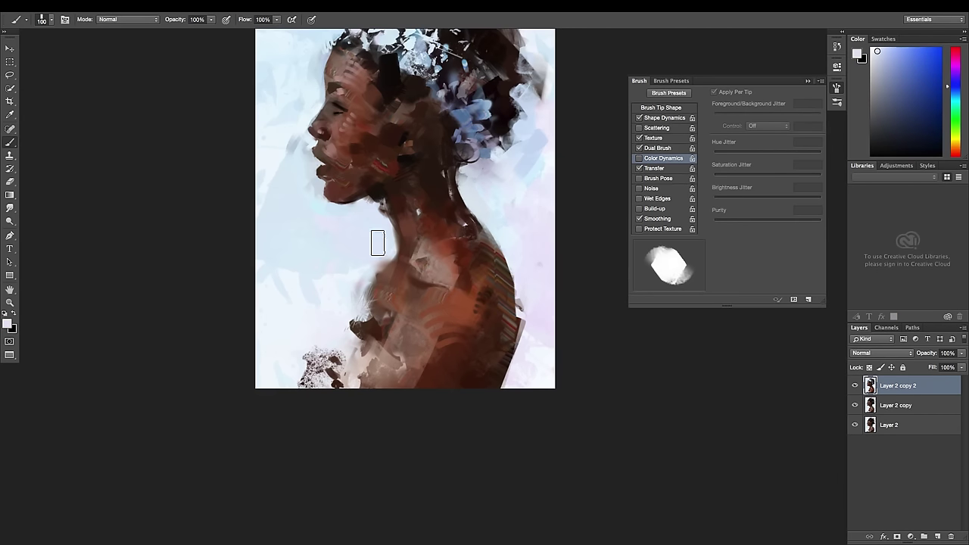
key("bracketleft")
key("bracketleft")
key("bracketleft")
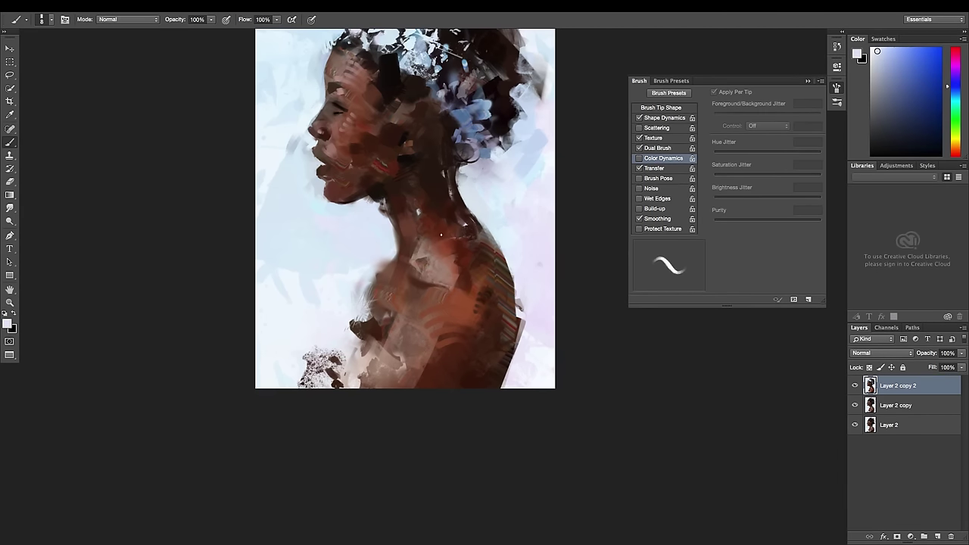
left_click_drag(440, 234, 421, 322)
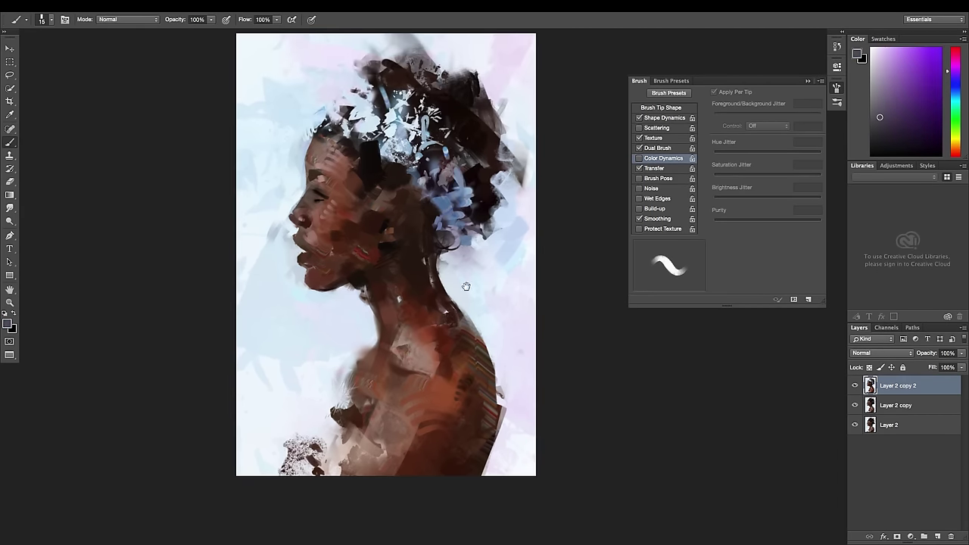
left_click_drag(465, 286, 464, 304)
key("bracketright")
key("bracketright")
key("bracketright")
left_click(331, 210, "alt")
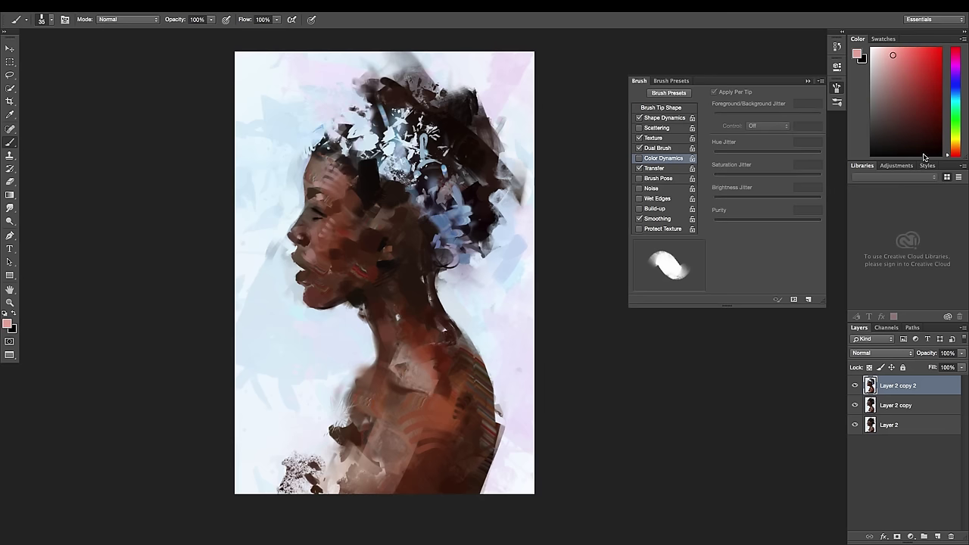
left_click(513, 164, "alt")
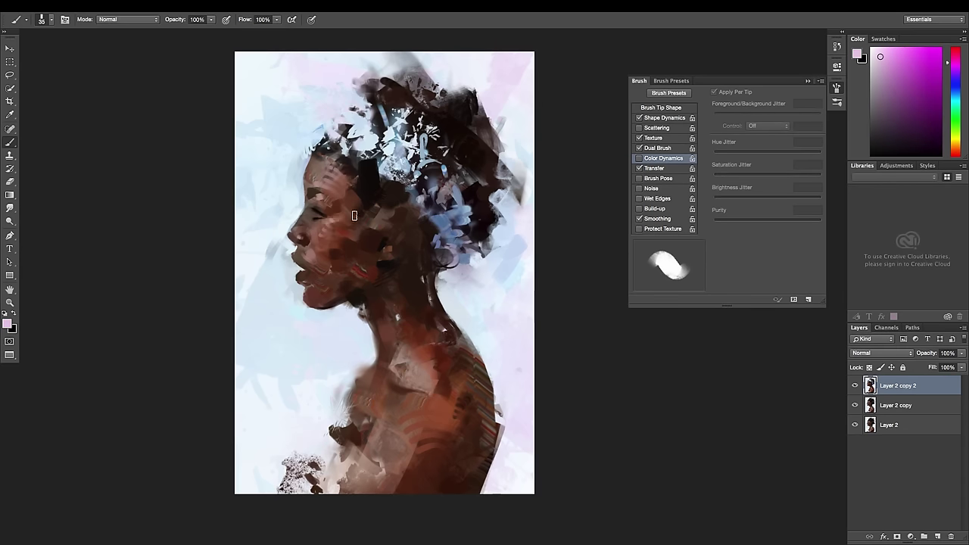
Sample dusty red from the lips, bluish-white, whiter and brown tones from the painting
key("bracketright")
key("bracketright")
key("bracketright")
key("bracketleft")
key("bracketleft")
key("bracketleft")
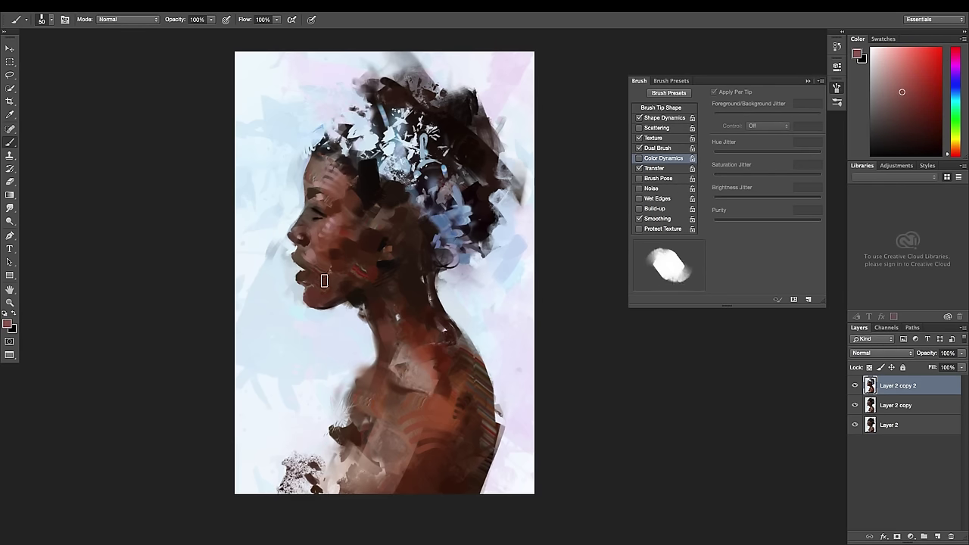
left_click(312, 239, "alt")
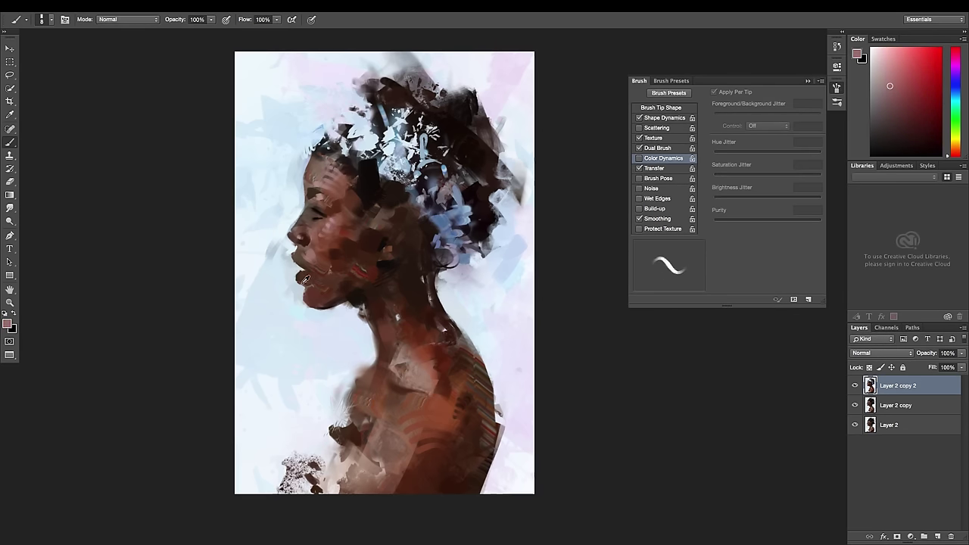
left_click(295, 278, "alt")
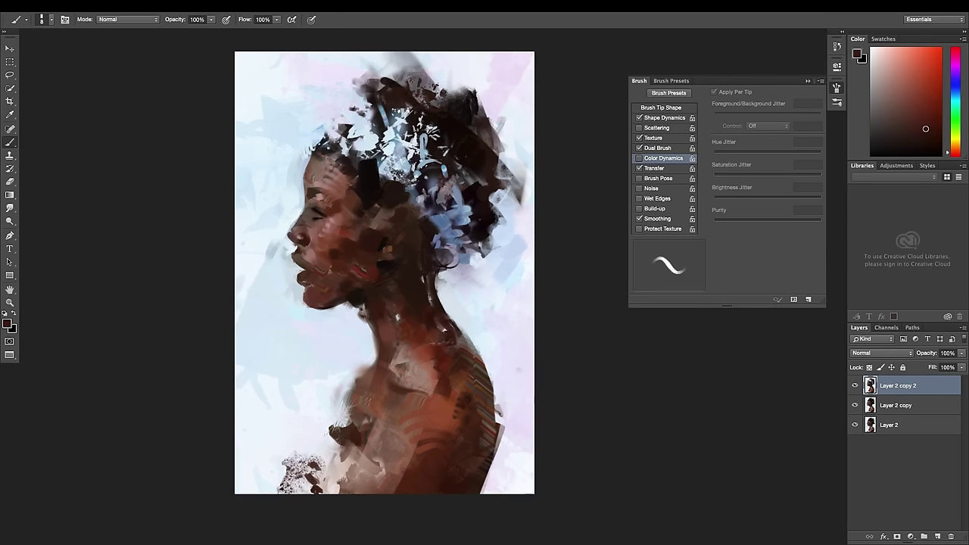
left_click(291, 251, "alt")
mouse_move(487, 419)
left_mouse_down()
mouse_move(477, 395)
mouse_move(522, 446)
left_mouse_up()
left_click(469, 333, "alt")
key("bracketright")
key("bracketright")
key("bracketright")
scroll(356, 128, "up", 3)
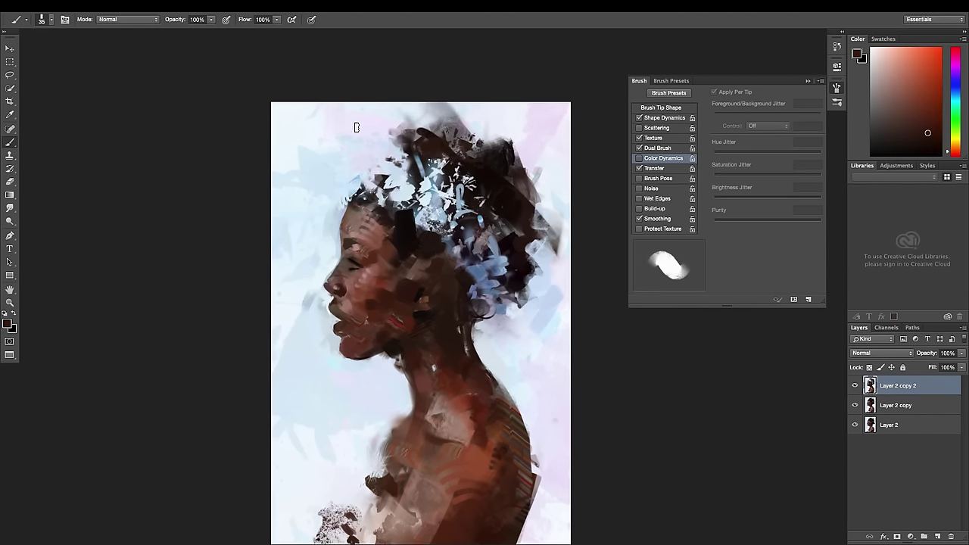
left_click(335, 250, "alt")
Set the Burn tool range to Midtones, then switch to Dodge to lighten areas
right_click(416, 176)
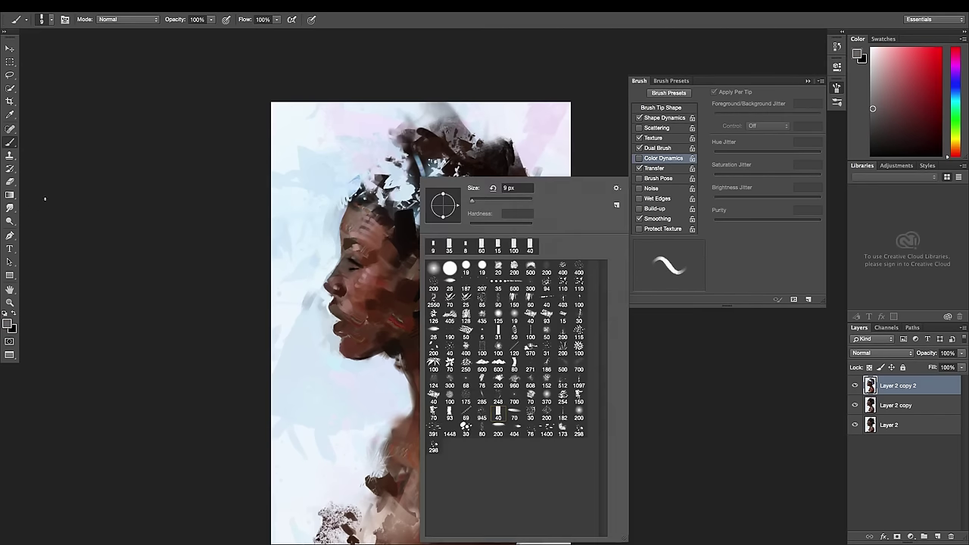
key("o")
left_click(121, 19)
key("shift+o")
key("shift+o")
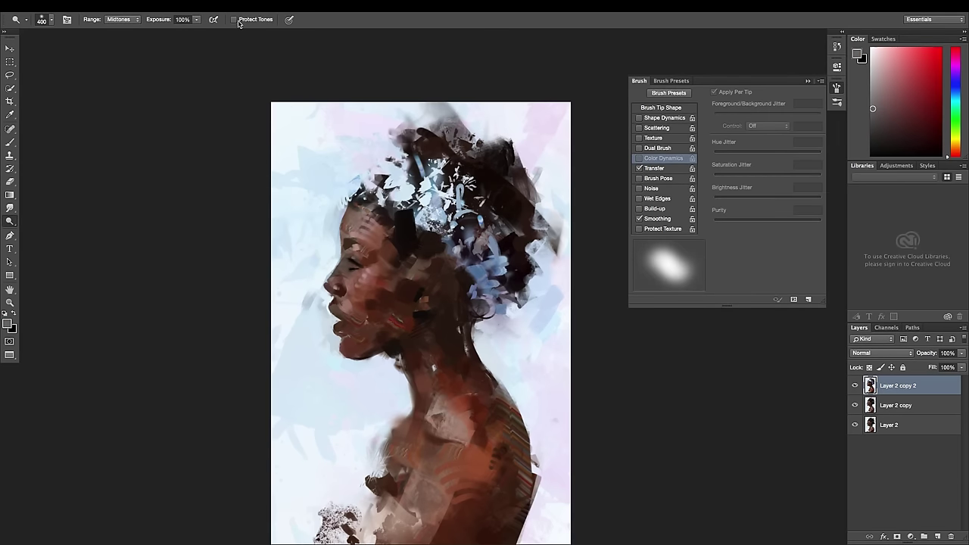
scroll(443, 411, "down", 2)
left_click(377, 280, "alt")
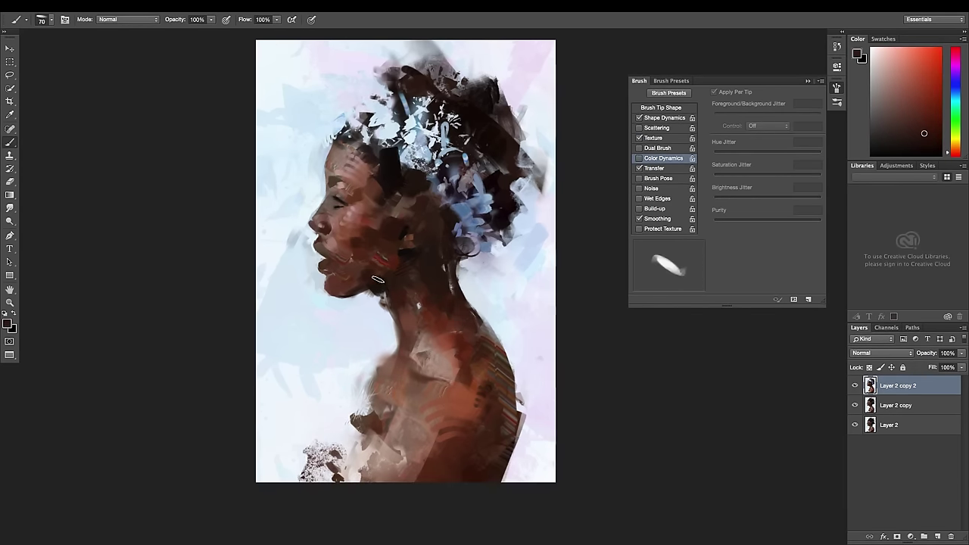
Return to the Brush and sample red-brown, dark brown, pinkish and near-black tones
key("b")
left_click(391, 305, "alt")
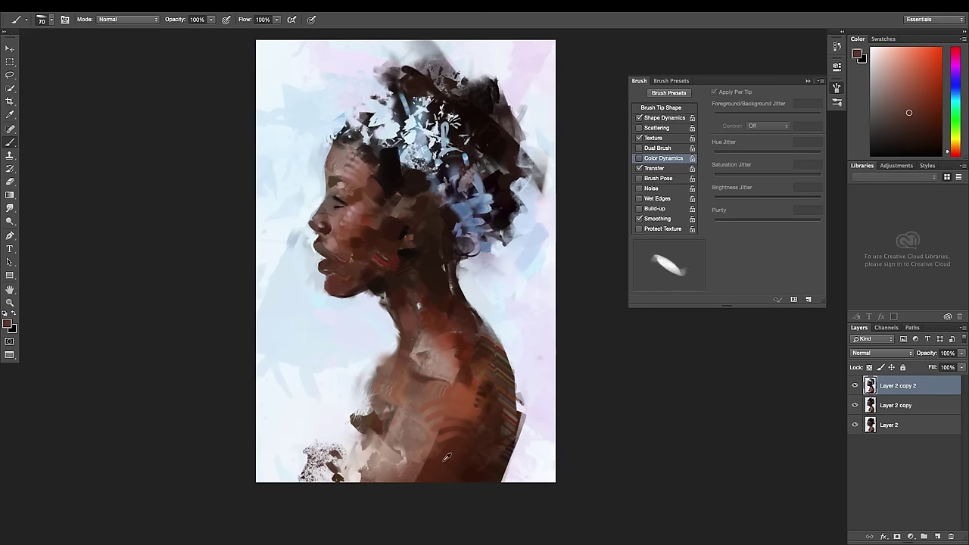
key("bracketleft")
left_click(421, 462, "alt")
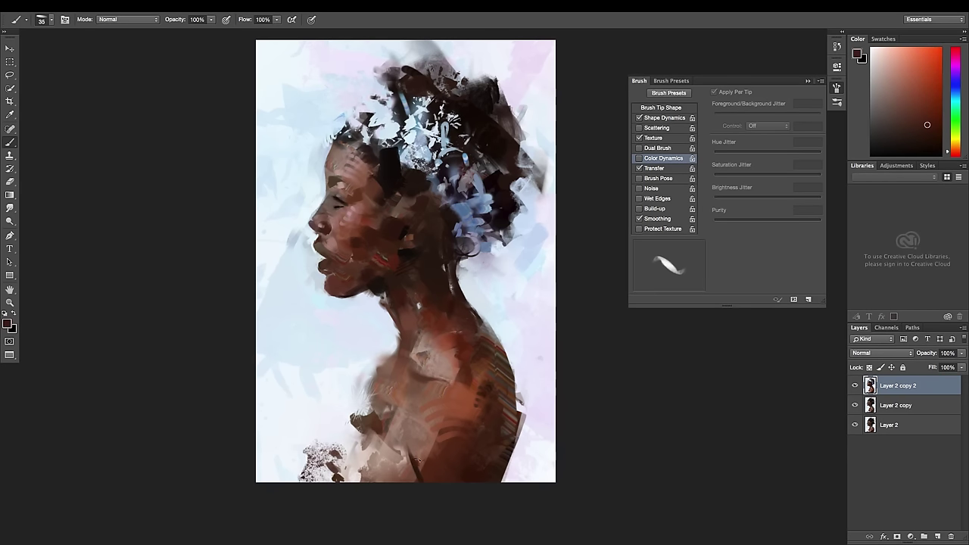
left_click(448, 370, "alt")
key("bracketright")
key("bracketright")
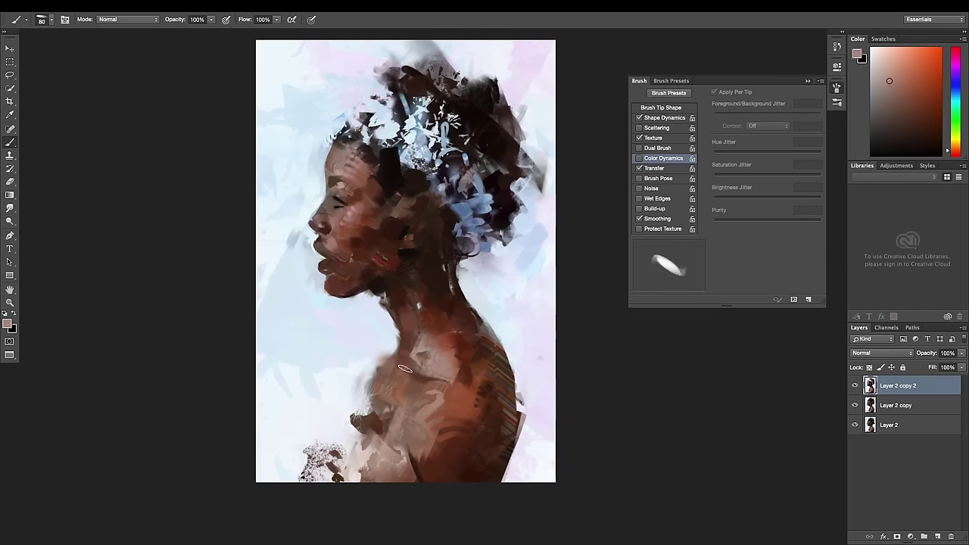
left_click_drag(365, 233, 383, 294)
left_click(382, 293, "alt")
Blend the painted strokes on the face with a scribble smudging tip
right_click(375, 304)
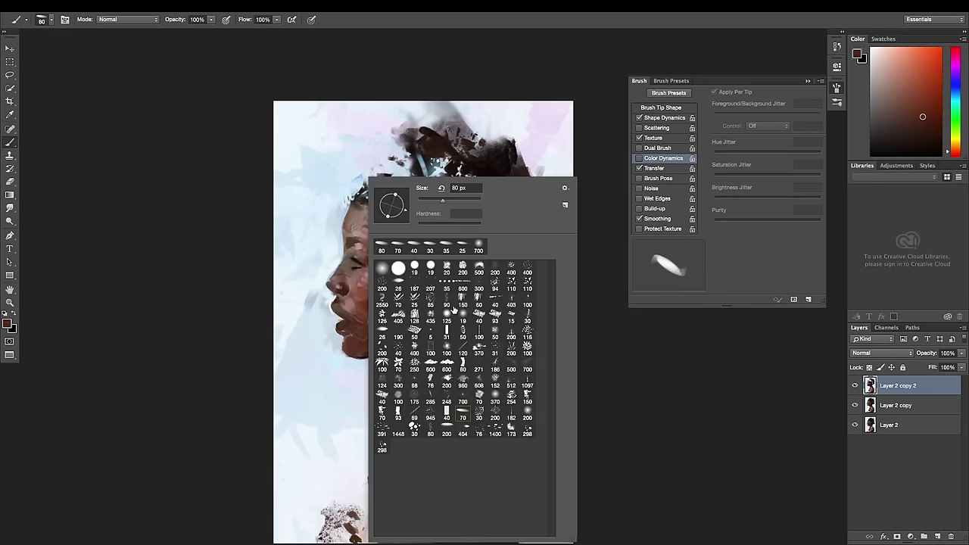
left_click(10, 208)
right_click(342, 292)
double_click(408, 362)
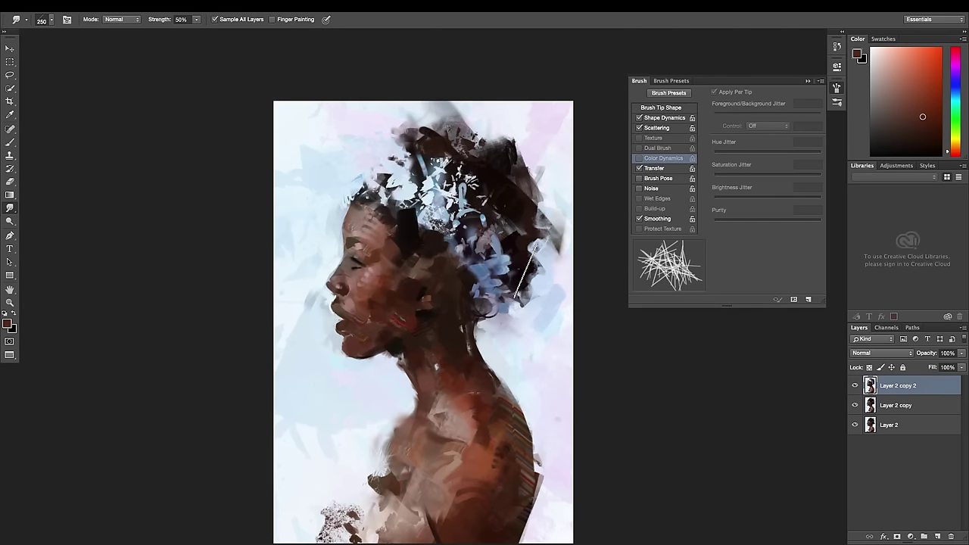
left_click_drag(526, 268, 549, 203)
Switch to the Brush with a large soft round tip and zoom in on the face
key("b")
right_click(388, 180)
double_click(409, 235)
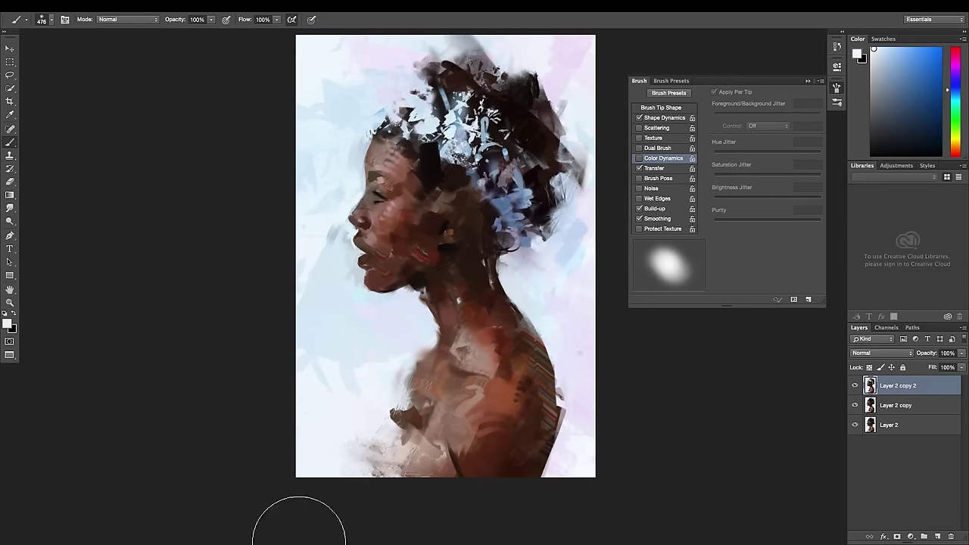
key("ctrl+plus")
Zoom into the face and pick a fine scribble-stroke brush, sampling dark reddish-brown skin
left_click_drag(454, 227, 451, 260)
right_click(454, 179)
left_click(529, 318)
key("Return")
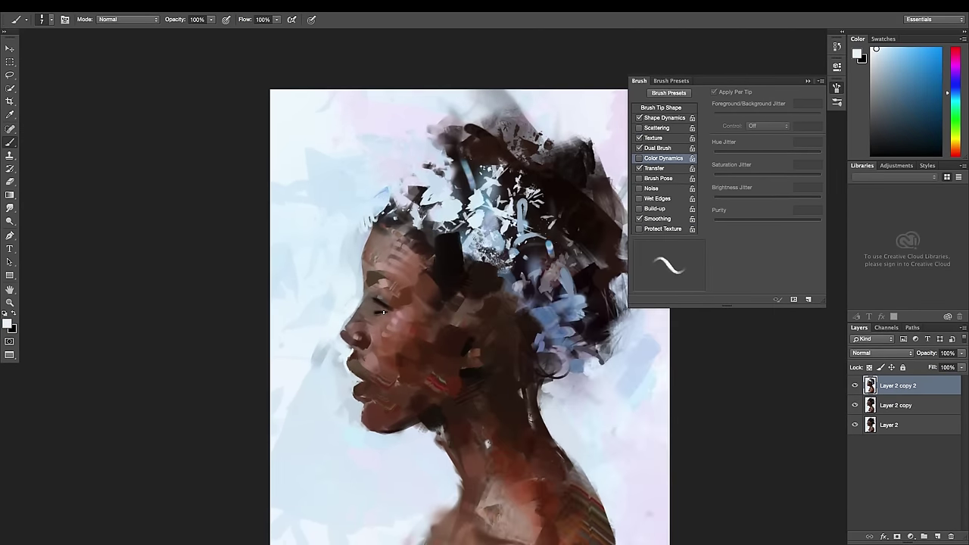
left_click(382, 307, "alt")
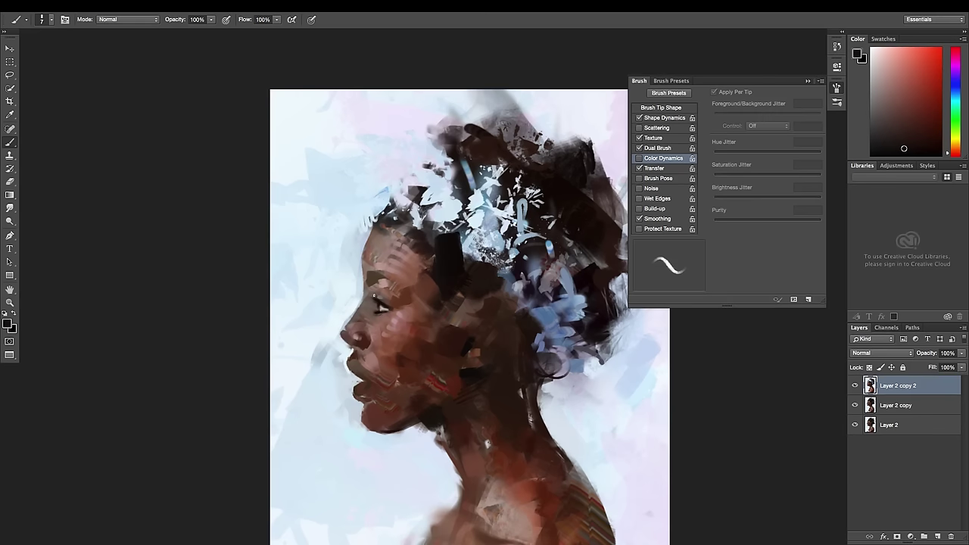
left_click(382, 303, "alt")
key("bracketleft")
key("bracketleft")
key("bracketleft")
key("bracketright")
key("bracketright")
Sample lighter and reddish browns from the face and enlarge the brush slightly
left_click(377, 298, "alt")
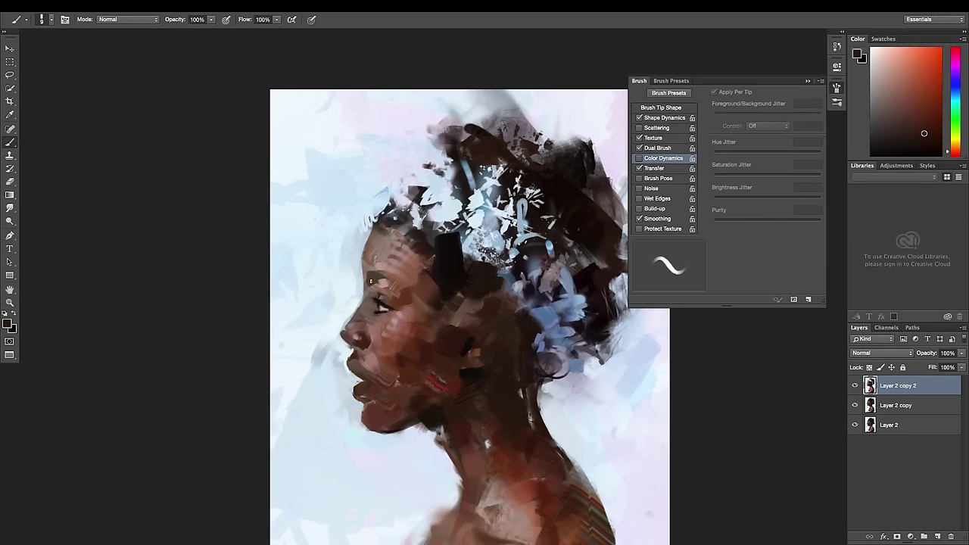
left_click(366, 290, "alt")
left_click(411, 298, "alt")
key("bracketright")
key("bracketright")
key("bracketright")
Try a scattered speckle brush preset, then switch to a solid-tip brush with dark orange-brown
right_click(432, 211)
double_click(386, 227)
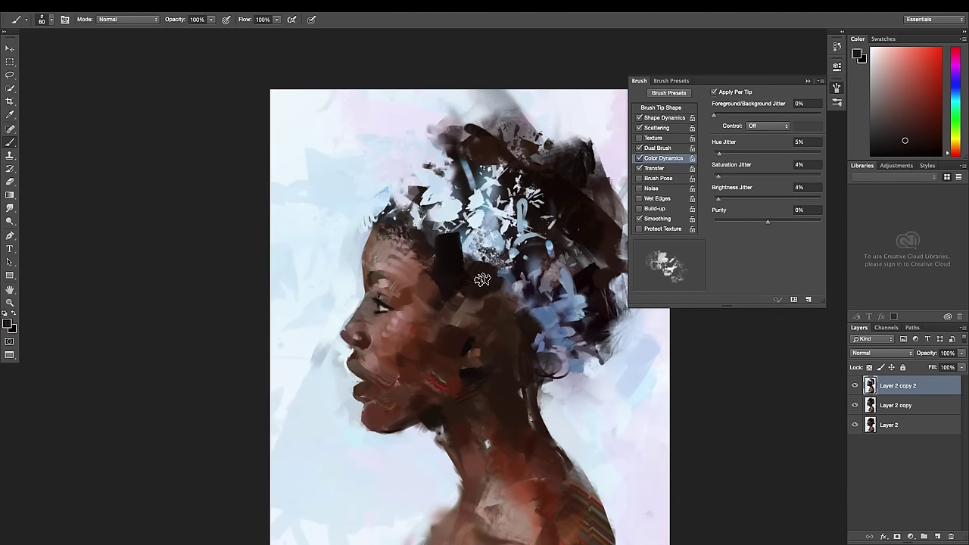
left_click(461, 302, "alt")
right_click(461, 302)
double_click(456, 305)
key("bracketright")
key("bracketright")
key("bracketright")
Refine the face and cheek with fine reddish-brown and light pink strokes
left_click(419, 359, "alt")
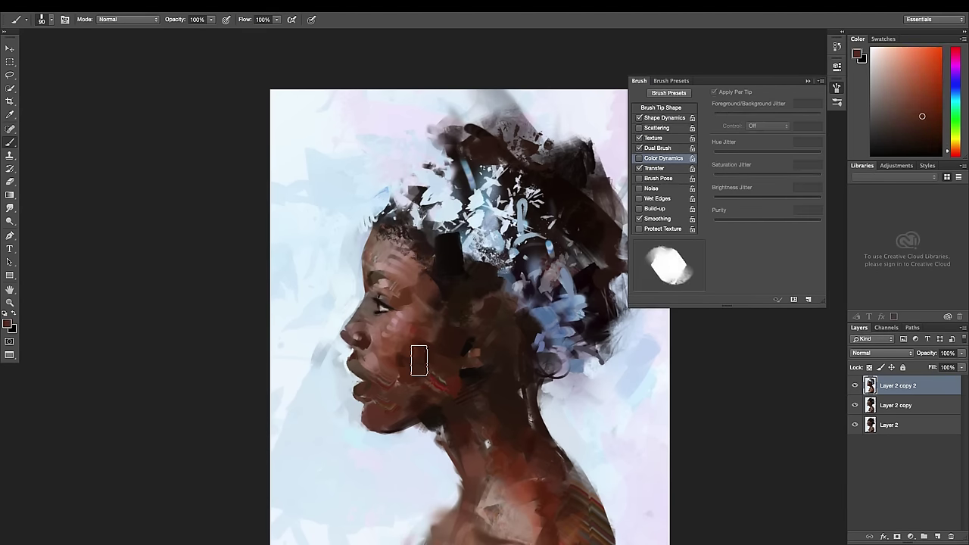
key("bracketleft")
key("bracketleft")
key("bracketleft")
left_click(370, 333, "alt")
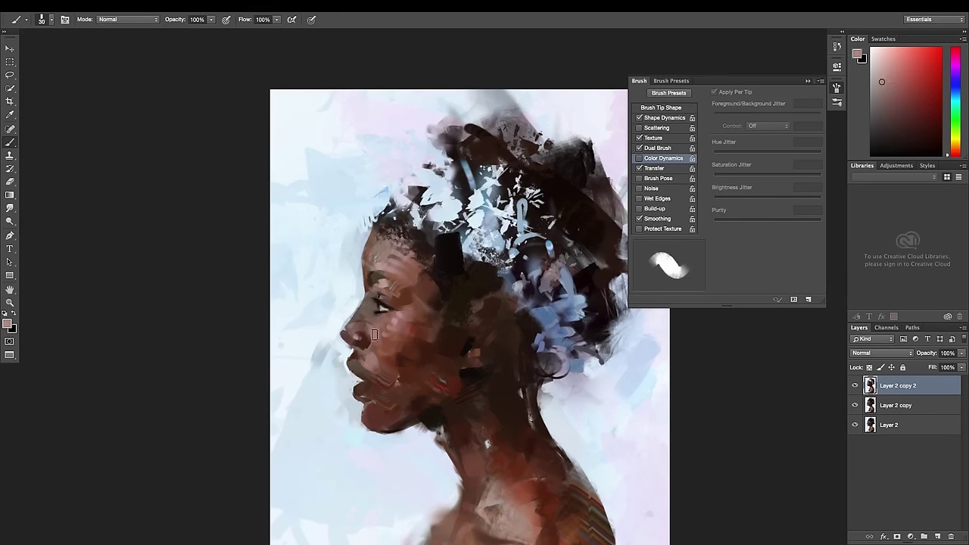
key("bracketleft")
key("bracketleft")
key("bracketleft")
key("bracketright")
key("bracketright")
key("bracketright")
key("bracketright")
key("bracketright")
key("bracketright")
left_click(392, 333, "alt")
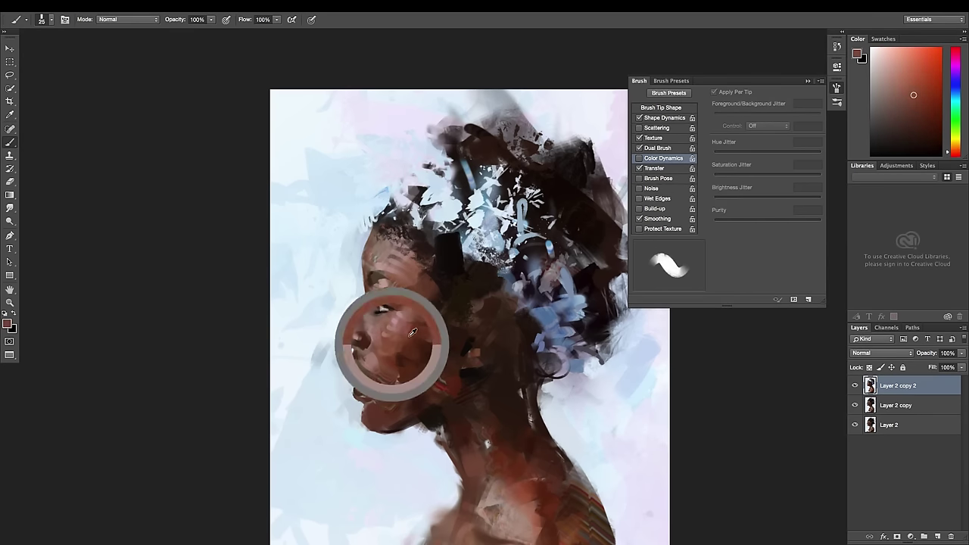
key("bracketleft")
Add darker brown, light pink and dark reddish-brown touches on the cheek
left_click(386, 308, "alt")
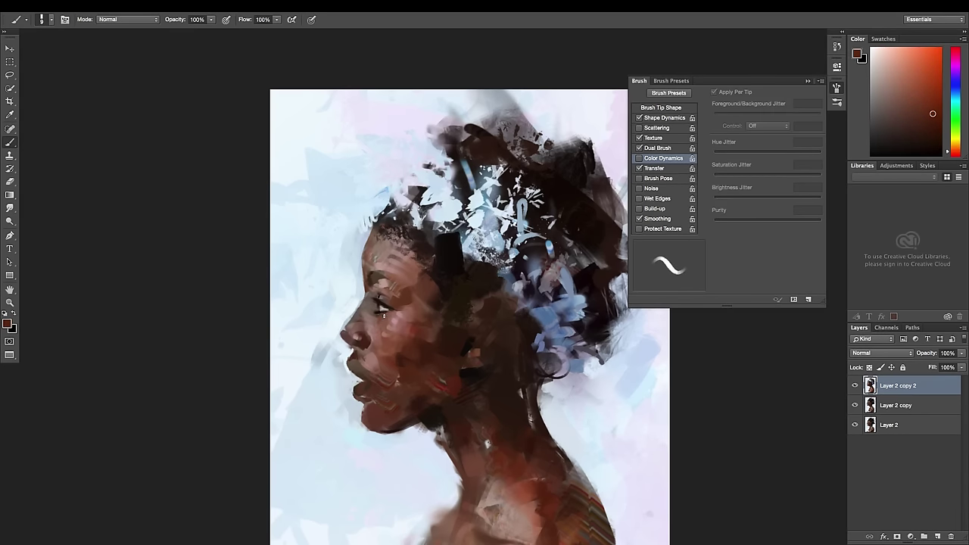
left_click(385, 312, "alt")
key("bracketright")
key("bracketright")
key("bracketright")
key("bracketright")
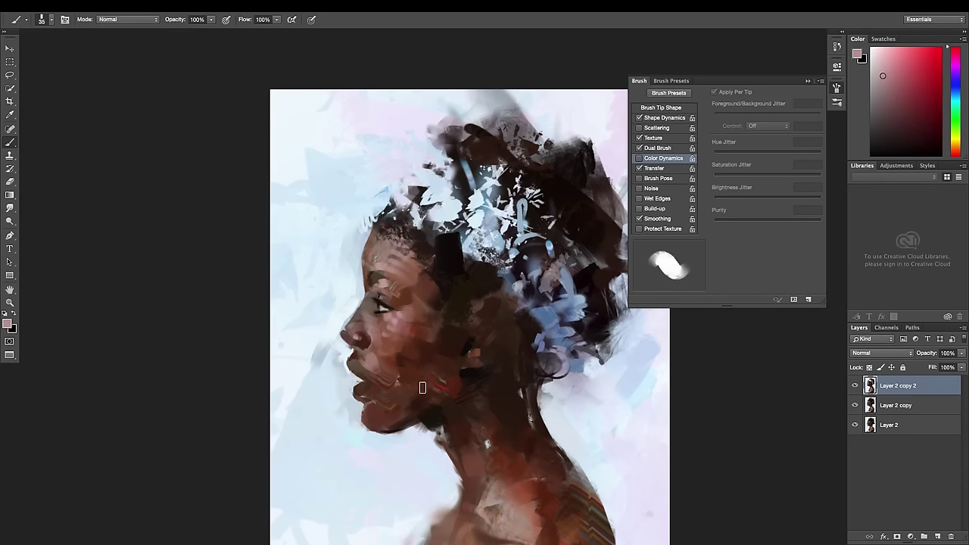
key("bracketright")
key("bracketright")
key("bracketright")
left_click(407, 346, "alt")
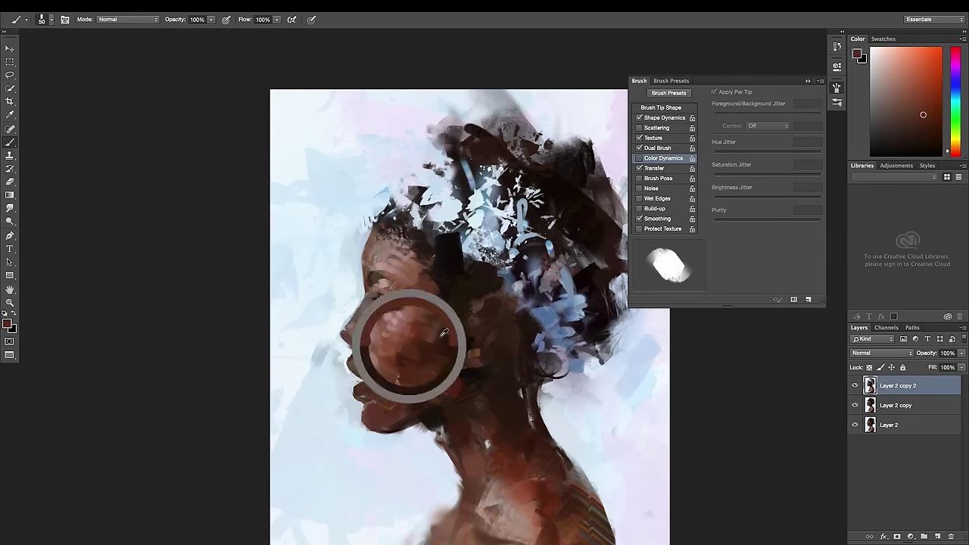
key("bracketleft")
key("bracketleft")
key("bracketleft")
Paint the lower face with light pink, dark reddish-brown, pinkish mauve and dark brown
left_click(350, 366, "alt")
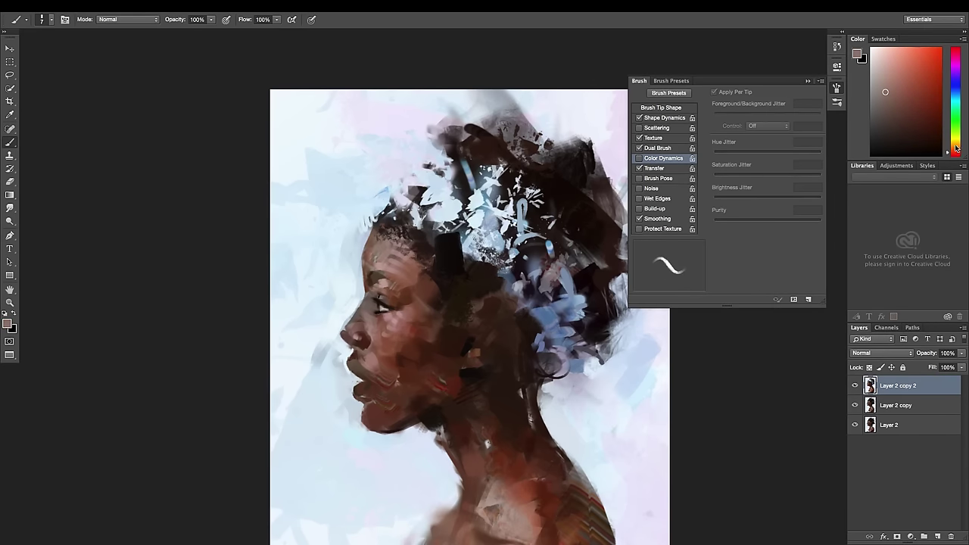
key("bracketleft")
key("bracketleft")
key("bracketleft")
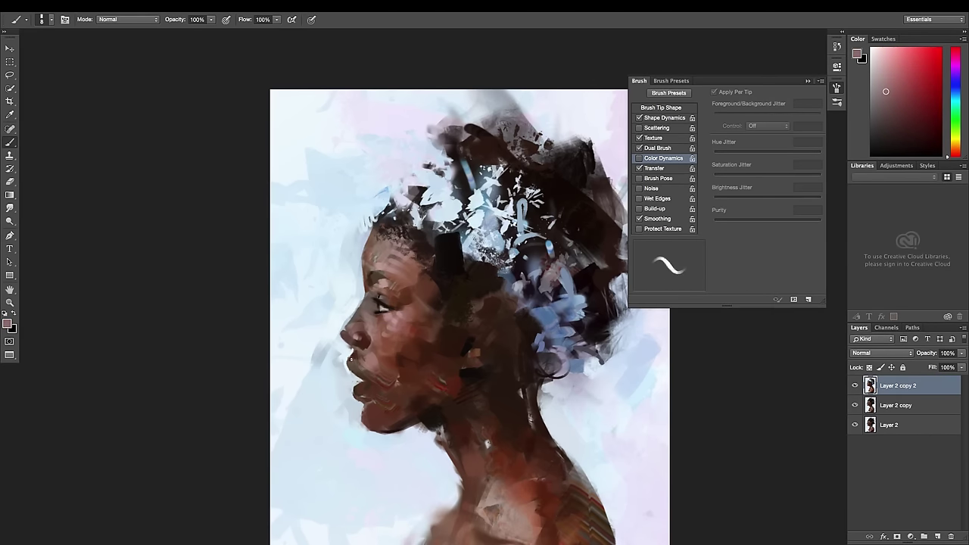
left_click(355, 364, "alt")
left_click(362, 394, "alt")
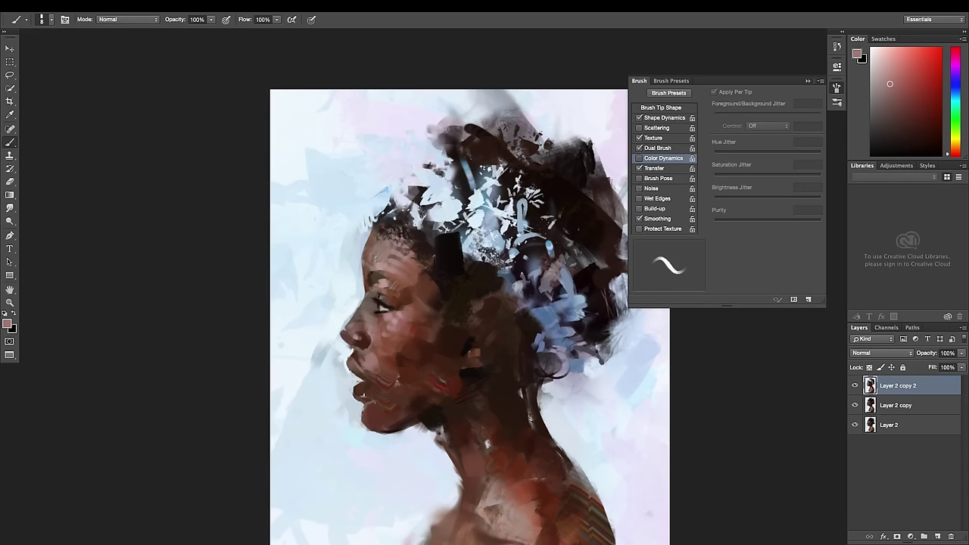
key("bracketright")
key("bracketright")
key("bracketright")
key("bracketright")
key("bracketright")
left_click(376, 389, "alt")
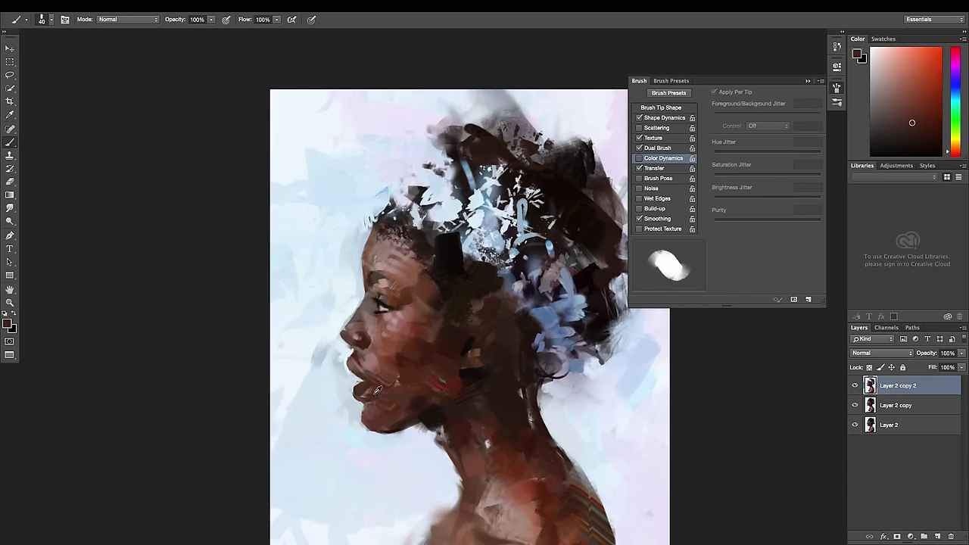
left_click(360, 393, "alt")
Touch up the jaw area with resampled skin, dark brown and light pinkish brown strokes
key("bracketleft")
key("bracketleft")
key("bracketleft")
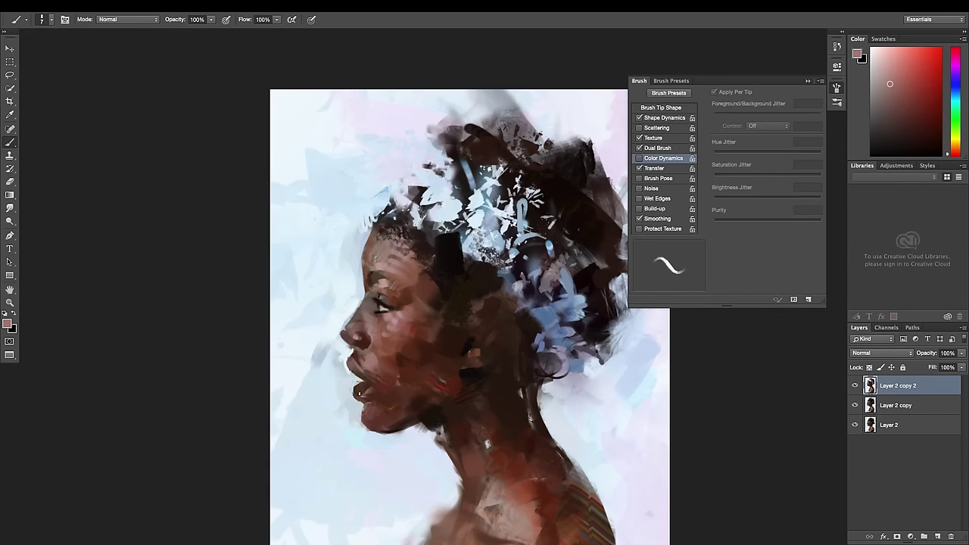
left_click(406, 353, "alt")
key("bracketright")
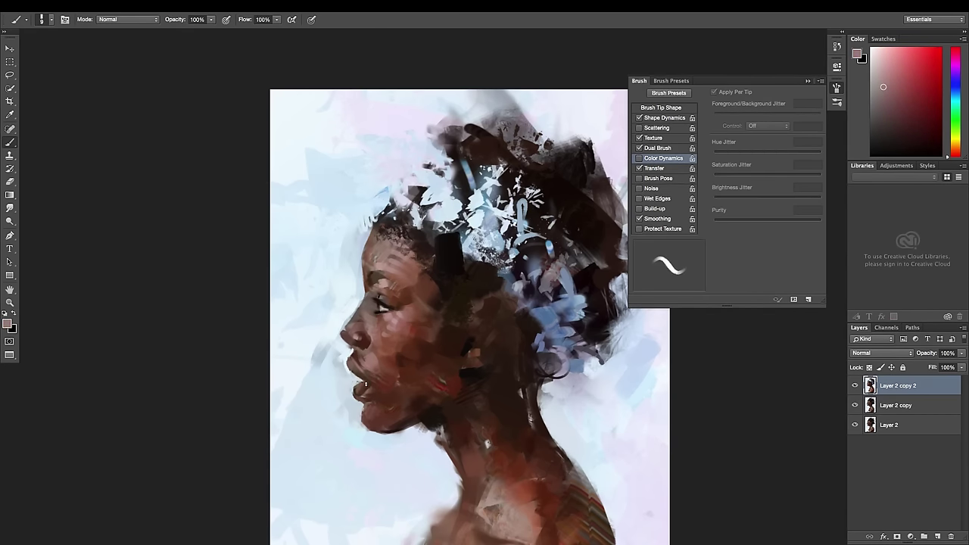
scroll(379, 271, "down", 2)
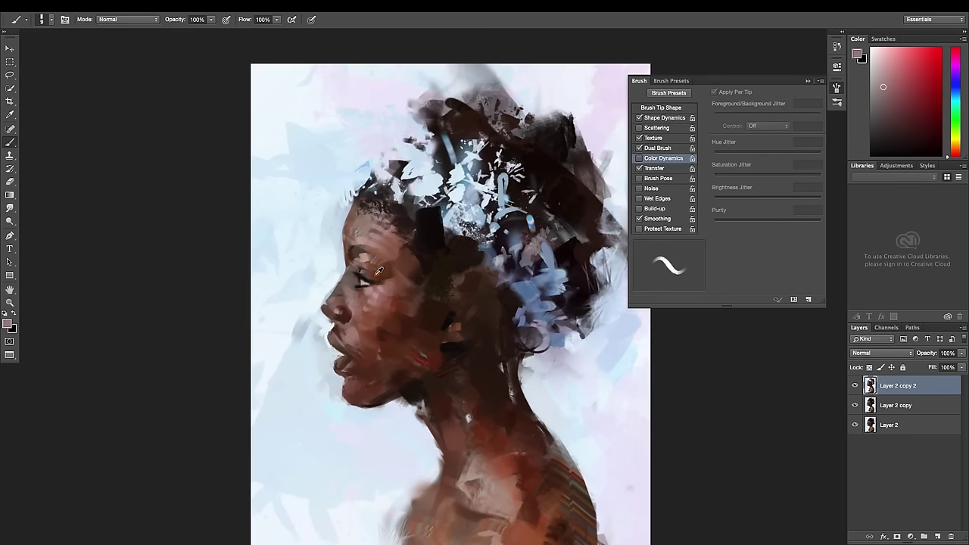
left_click(347, 356, "alt")
key("bracketleft")
key("bracketleft")
key("bracketleft")
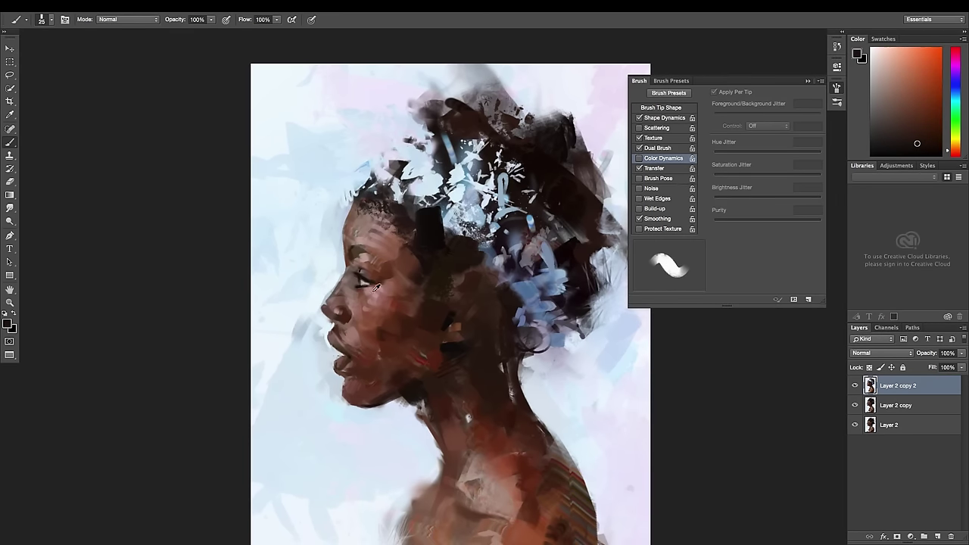
left_click(352, 347, "alt")
key("bracketright")
key("bracketright")
key("bracketright")
Refine the lips and highlights with pinkish brown, dark brown and near-white, then flip the canvas horizontally
left_click(395, 349, "alt")
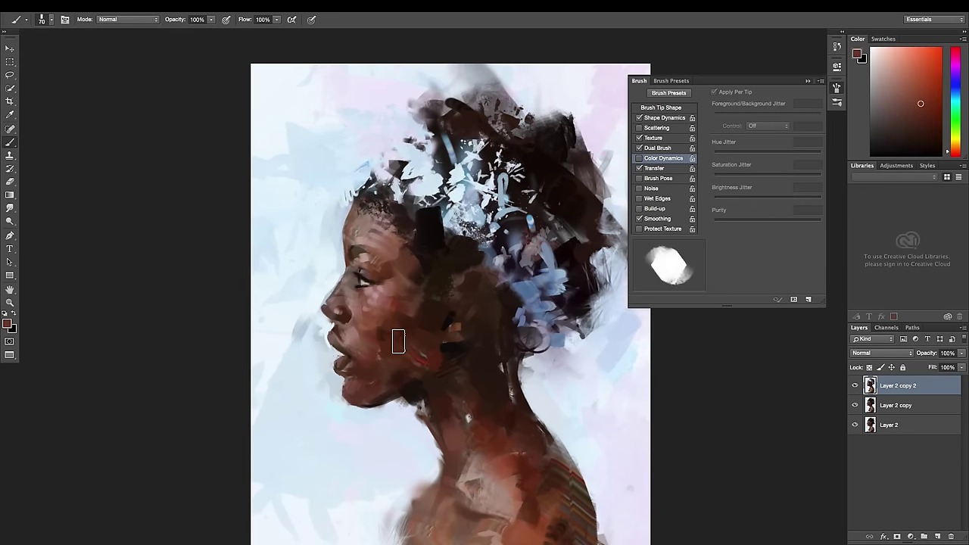
key("bracketright")
key("bracketright")
left_click(426, 342, "alt")
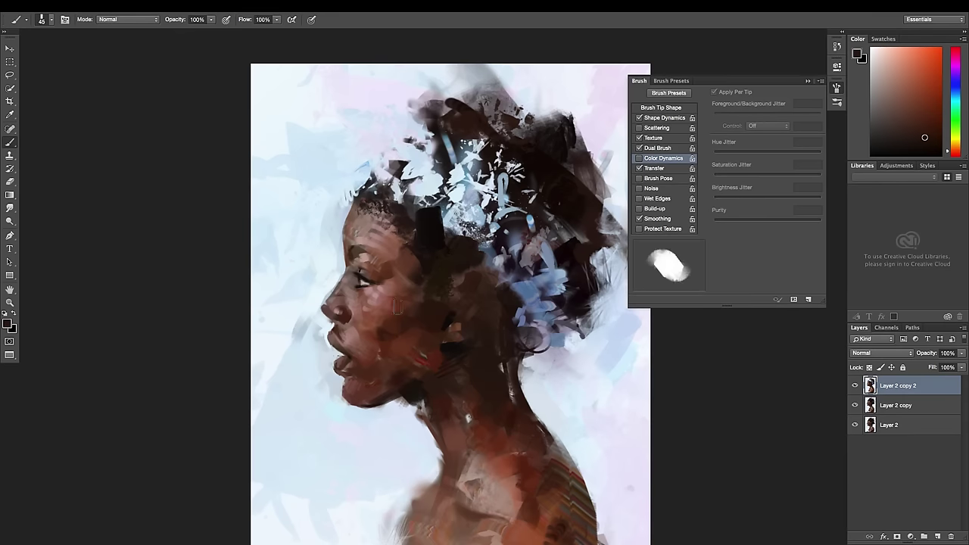
key("bracketleft")
key("bracketleft")
key("bracketleft")
left_click(335, 318, "alt")
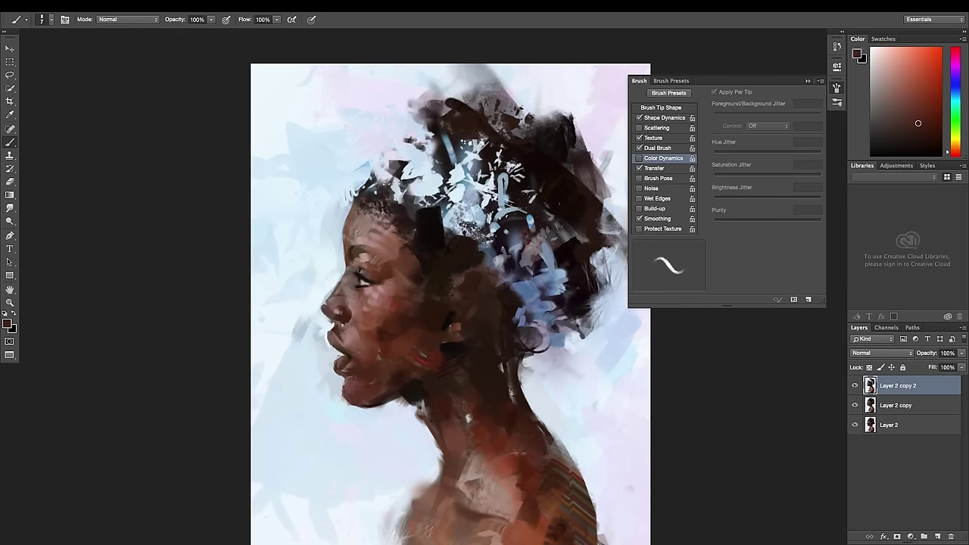
left_click(343, 511, "alt")
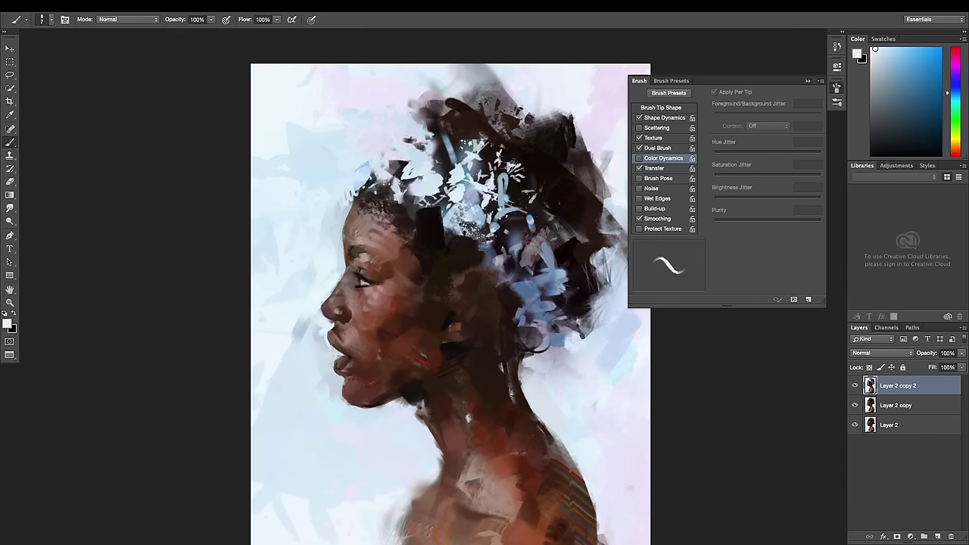
left_click(403, 268, "alt")
key("ctrl+shift+h")
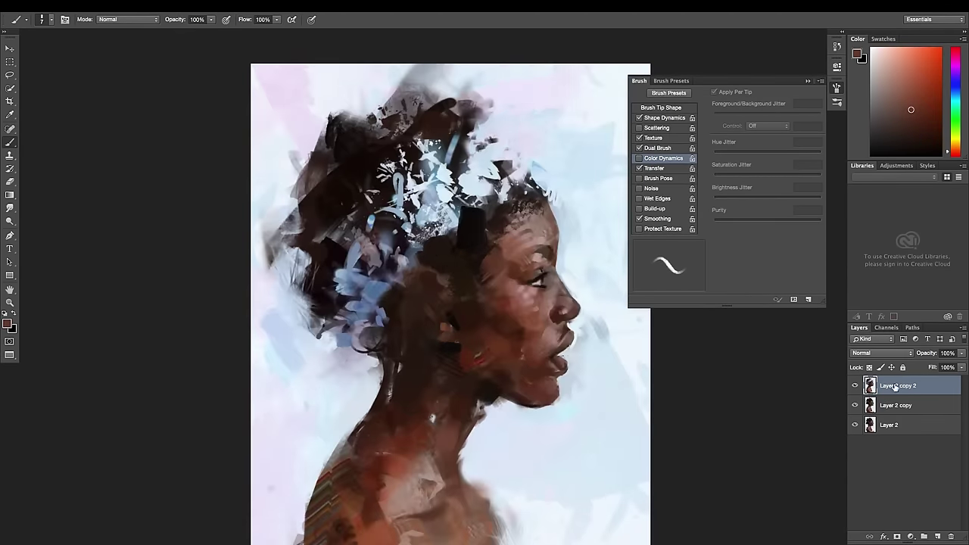
Duplicate the portrait layer and paint around the eye with reddish, near-black and darker brown tones
key("ctrl+j")
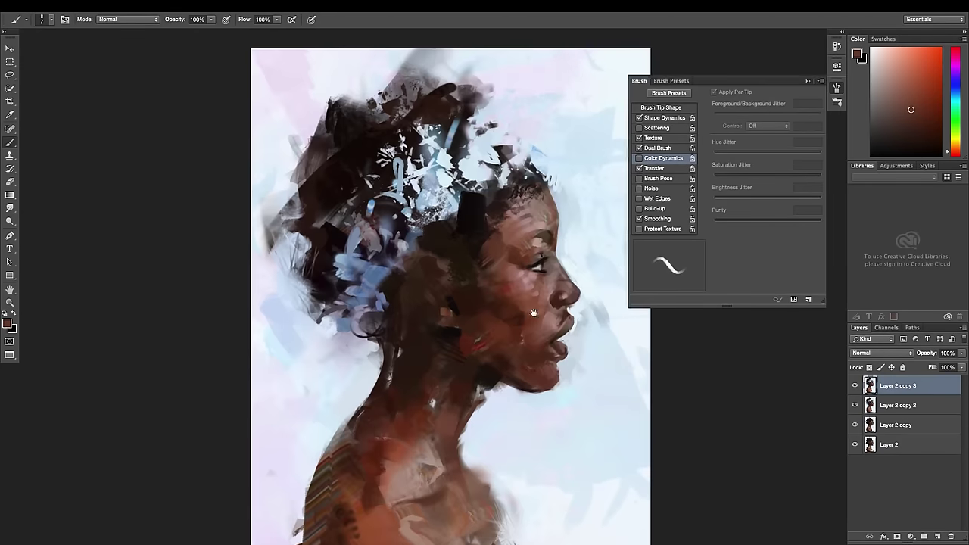
left_click_drag(567, 338, 495, 320)
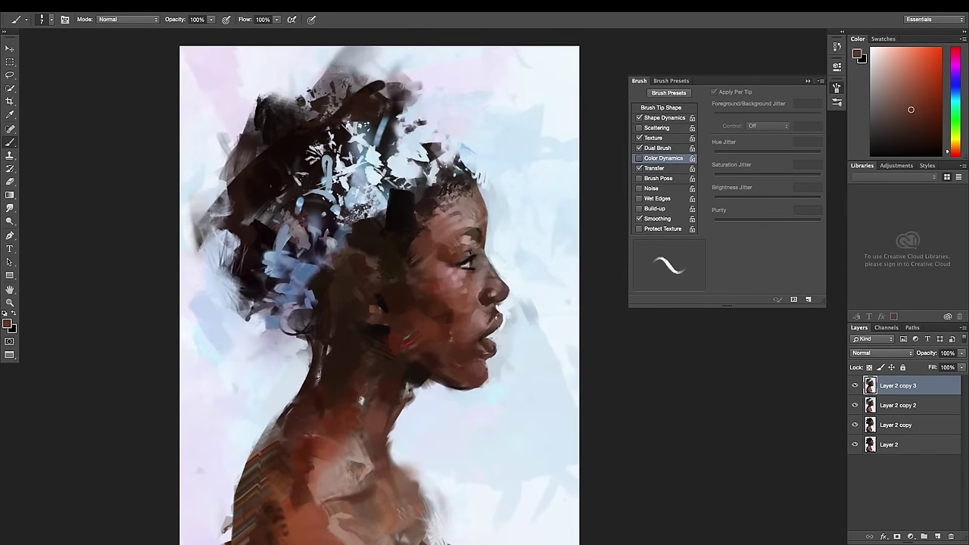
key("bracketright")
key("bracketright")
key("bracketright")
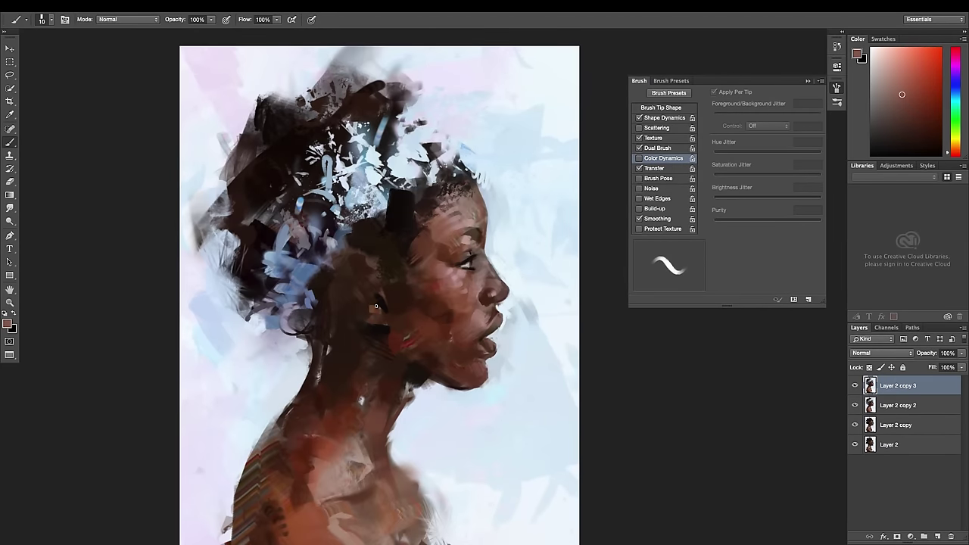
key("bracketleft")
left_click(376, 273, "alt")
left_click(375, 304, "alt")
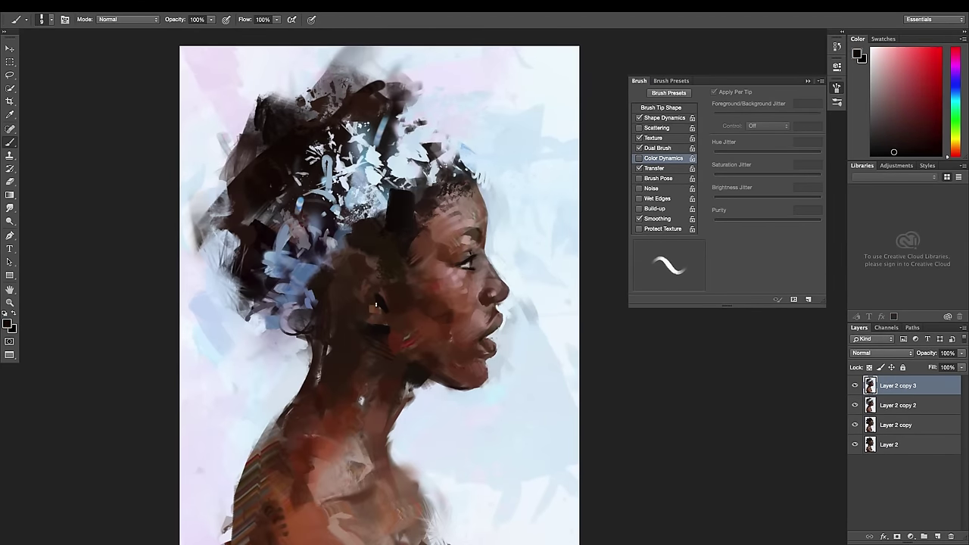
left_click(364, 273, "alt")
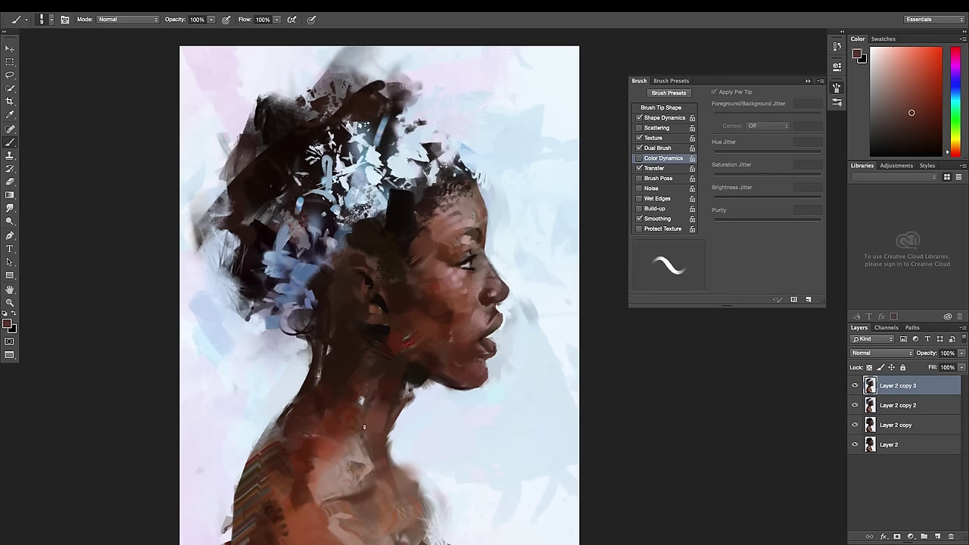
left_click(387, 333, "alt")
Lasso the area around the eye, nudge it, and deselect
key("period")
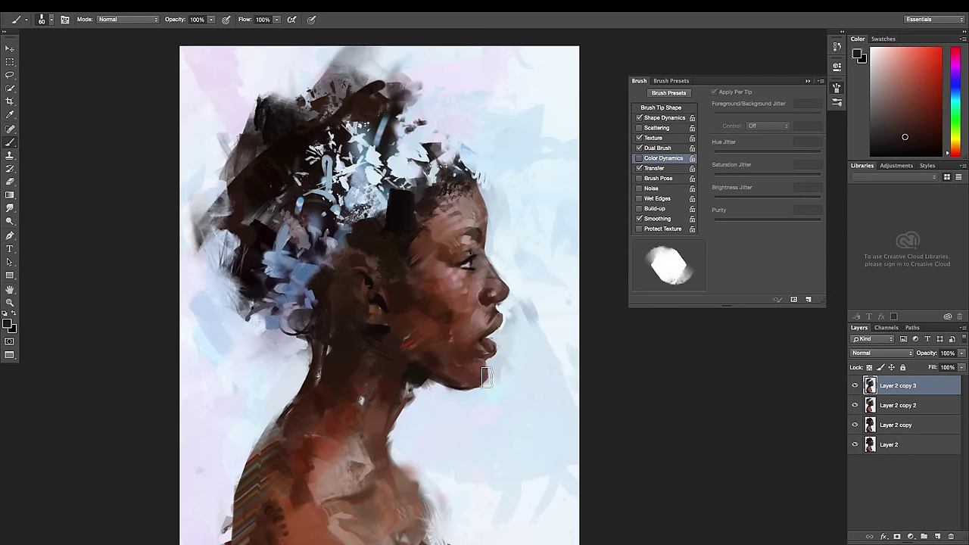
key("l")
mouse_move(469, 219)
left_mouse_down()
mouse_move(488, 246)
mouse_move(482, 270)
left_mouse_up()
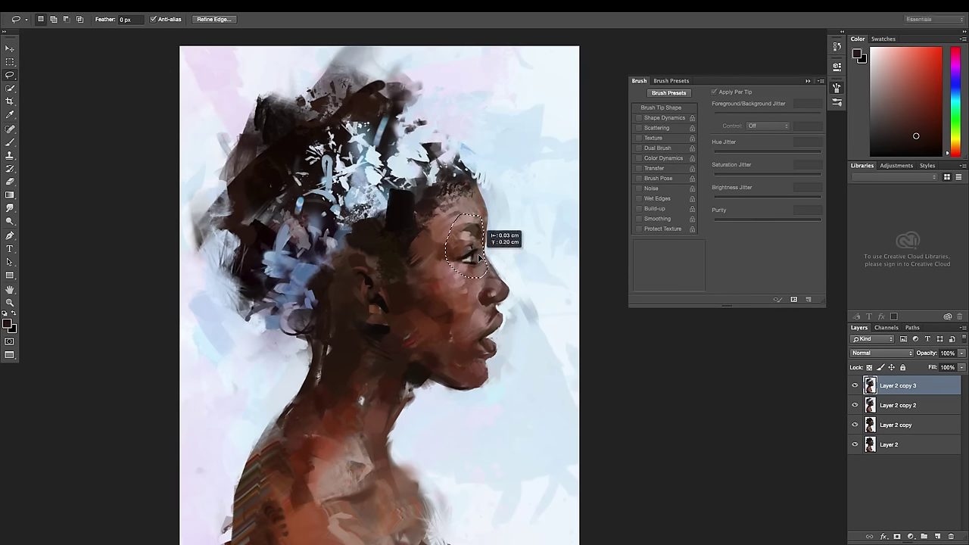
key("ctrl+d")
Paint the face and jaw with a small brush using dark and pale bluish-white tones
key("b")
left_click(447, 373, "alt")
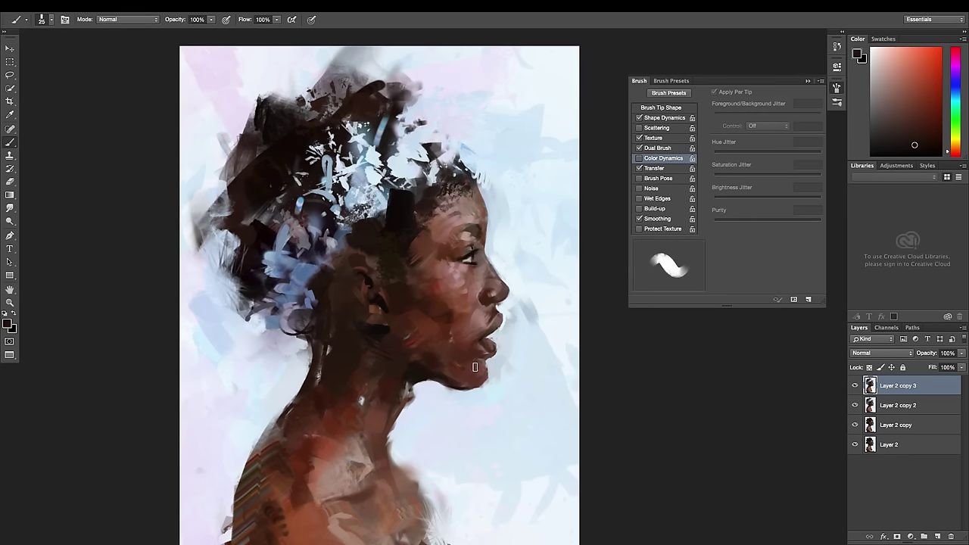
key("bracketleft")
key("bracketleft")
key("bracketleft")
left_click(481, 404, "alt")
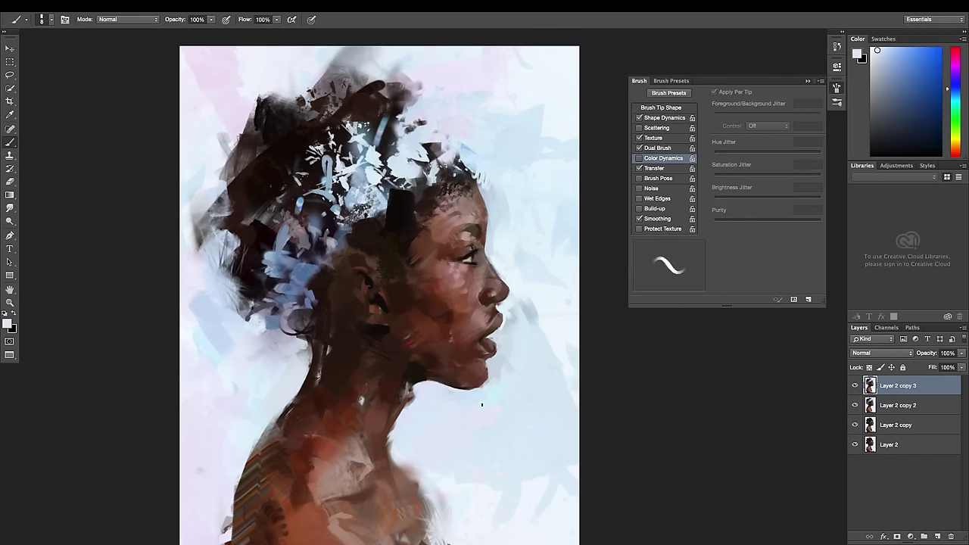
left_click(488, 360, "alt")
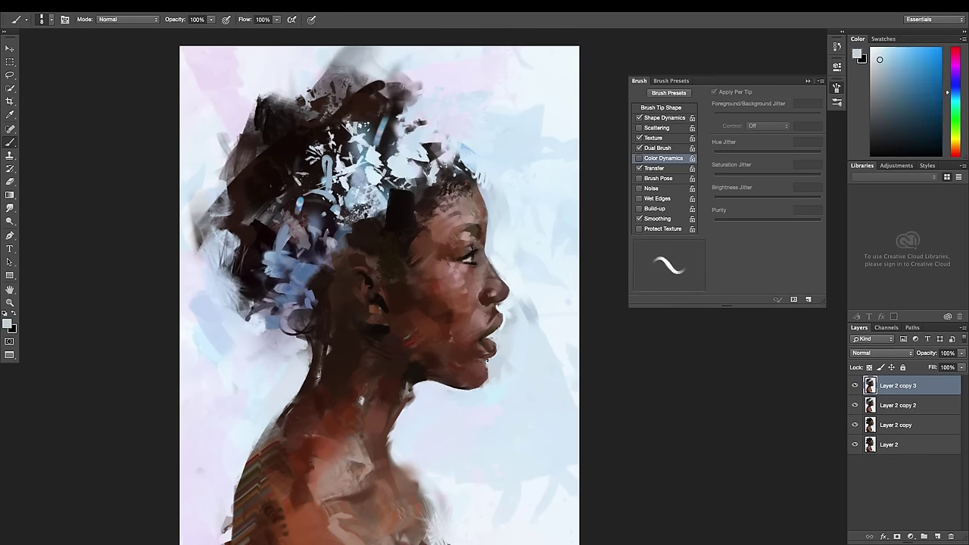
left_click(536, 287, "alt")
left_click(367, 199, "alt")
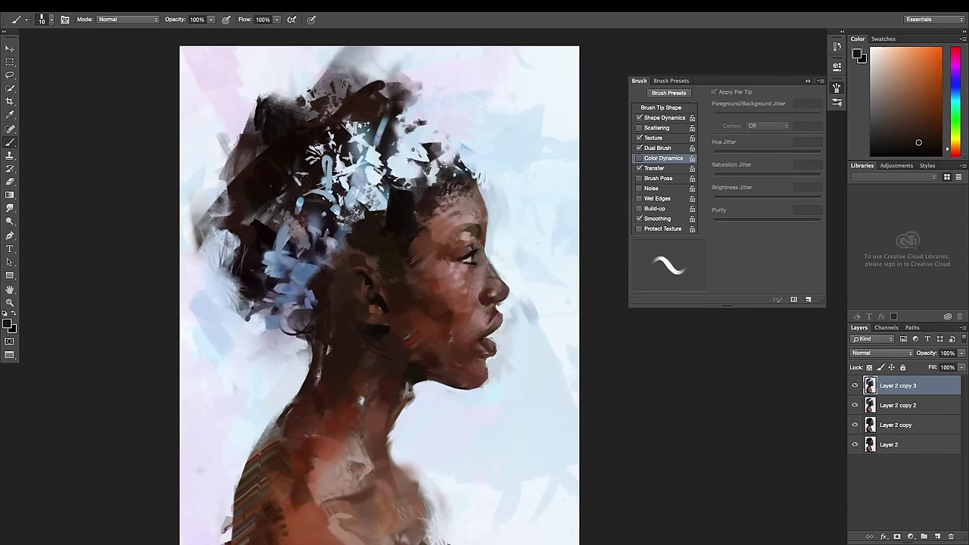
Enlarge the brush to 90, sample light bluish white, then shrink it to 15
left_click_drag(479, 363, 474, 346)
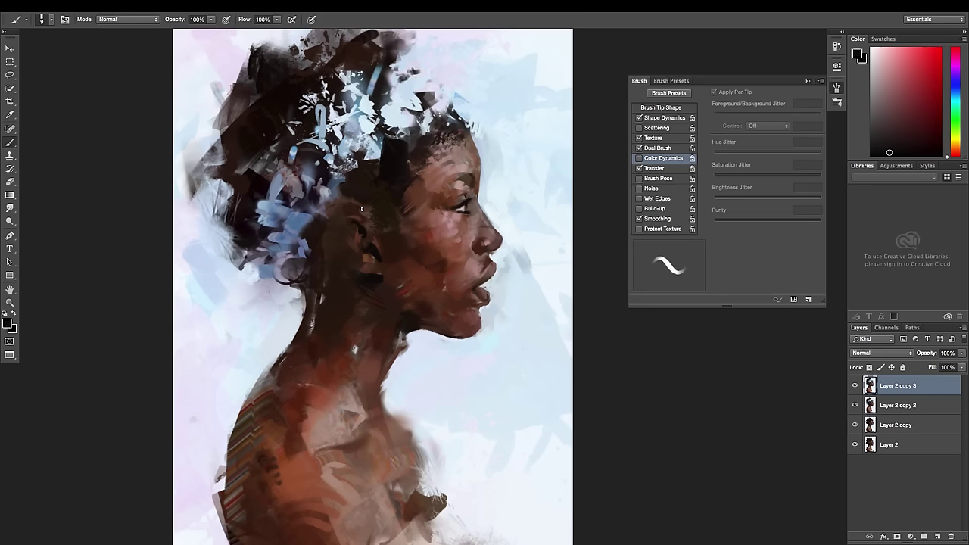
key("bracketright")
key("bracketright")
key("bracketright")
key("bracketright")
key("bracketright")
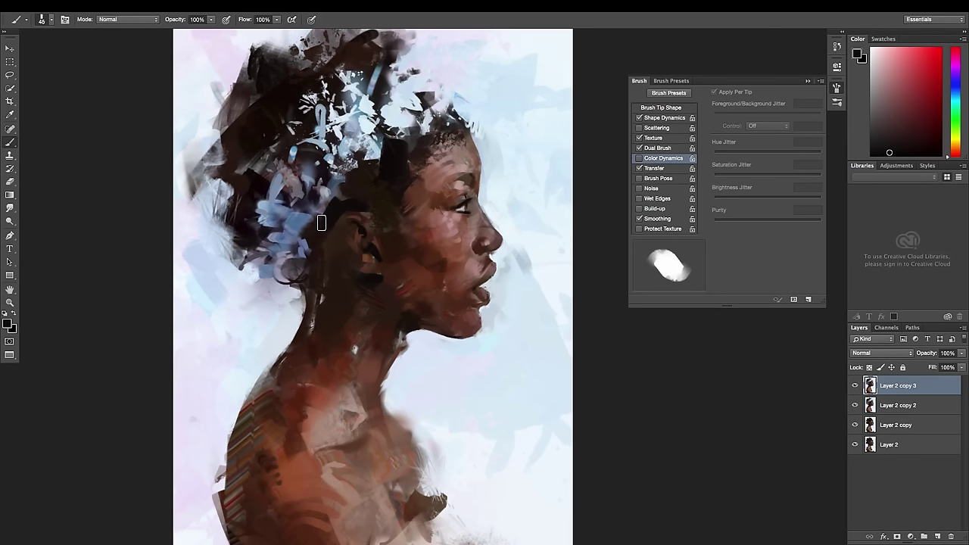
key("bracketright")
key("bracketright")
key("bracketright")
left_click_drag(428, 356, 380, 349)
left_click(376, 300, "alt")
key("bracketleft")
key("bracketleft")
key("bracketleft")
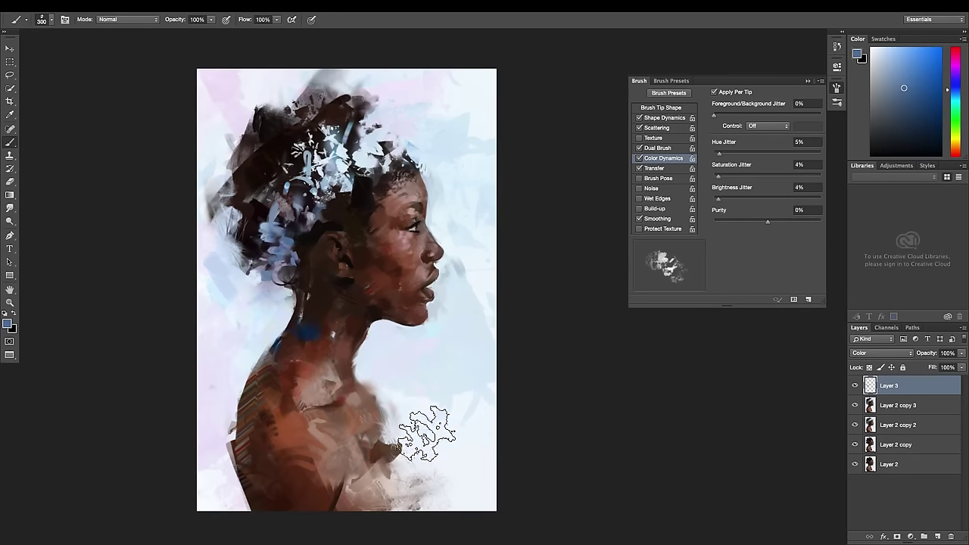
Tint the lower right background and hair soft pink with a 400 px brush, then pick light blue
left_click(955, 58)
left_click(888, 61)
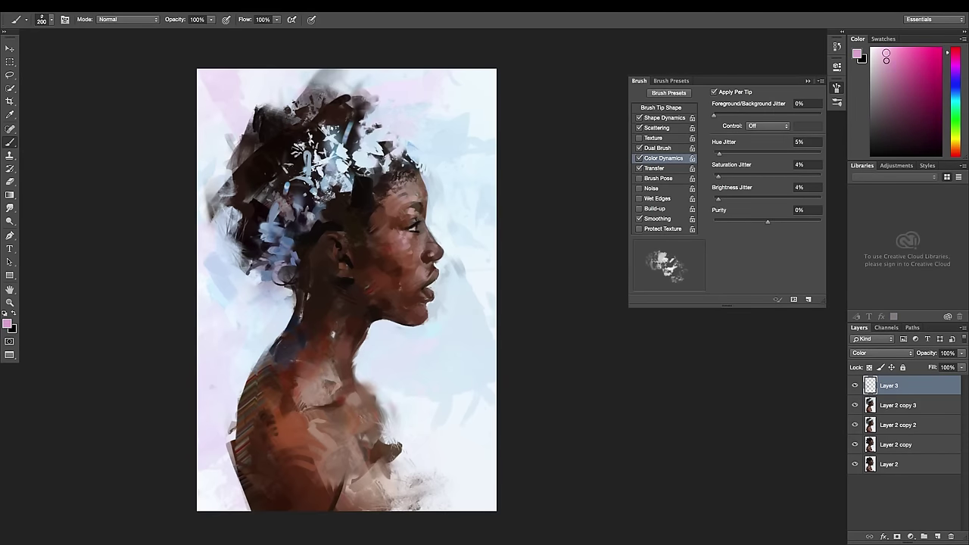
key("bracketright")
key("bracketright")
left_click_drag(454, 444, 424, 484)
left_click_drag(356, 144, 420, 110)
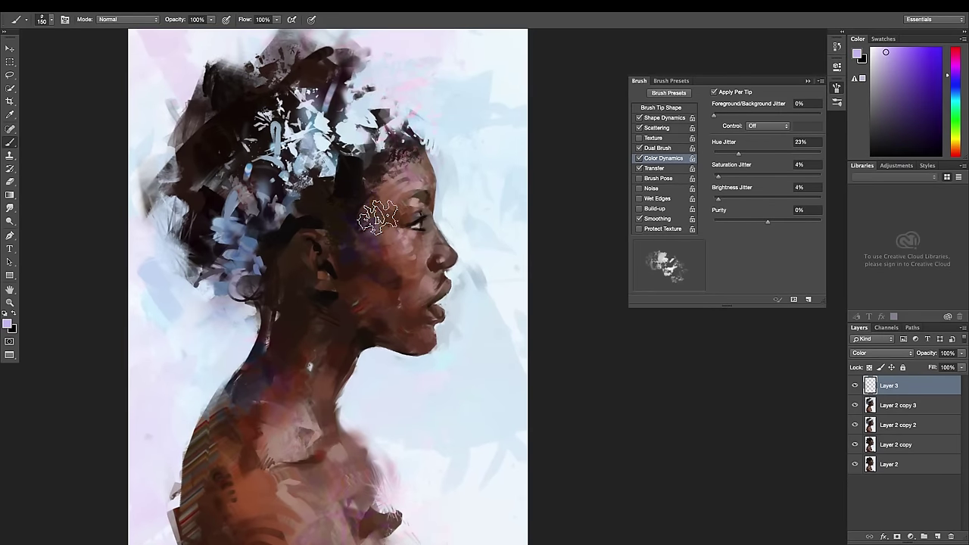
left_click(236, 339, "alt")
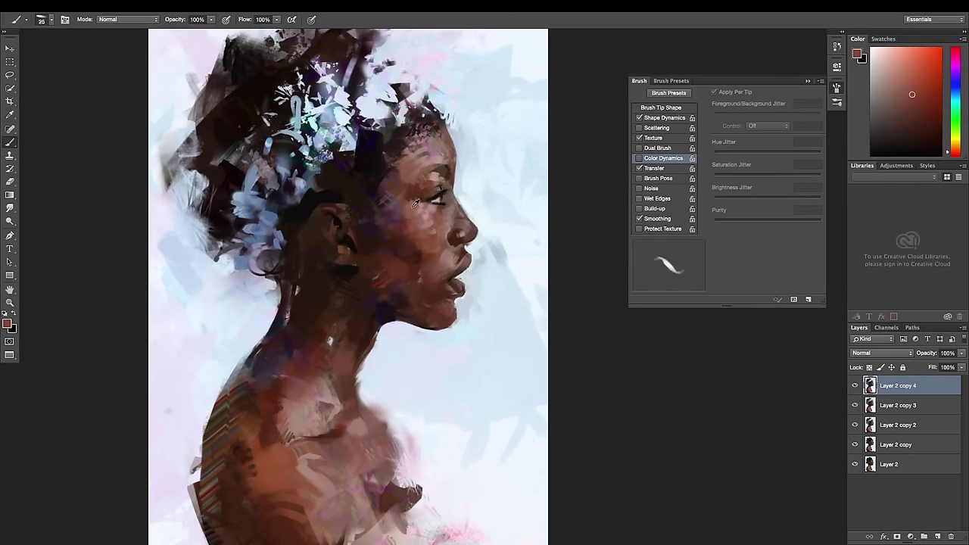
Touch up the face with reddish-brown and very dark red-brown strokes using a 20 px brush
left_click(875, 71)
left_click(448, 181, "alt")
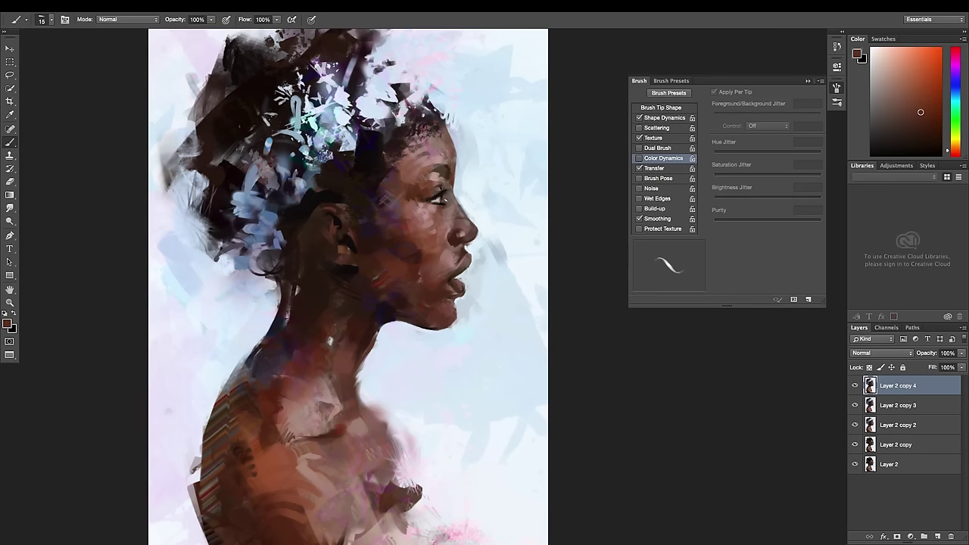
key("bracketleft")
key("bracketleft")
left_click(467, 177, "alt")
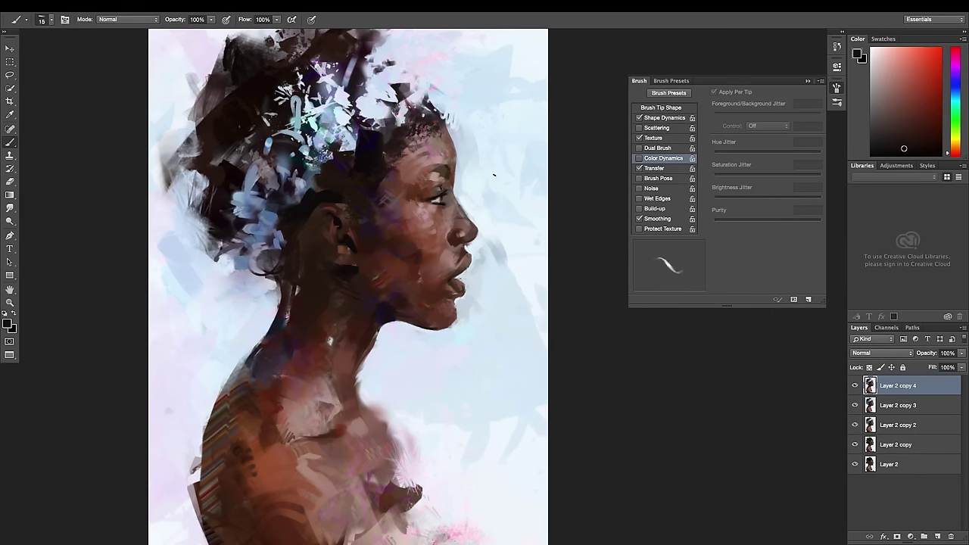
key("bracketright")
left_click(454, 182, "alt")
Paint pale blue-white around the hairline and eye, then add a new empty layer on top
left_click(483, 221, "alt")
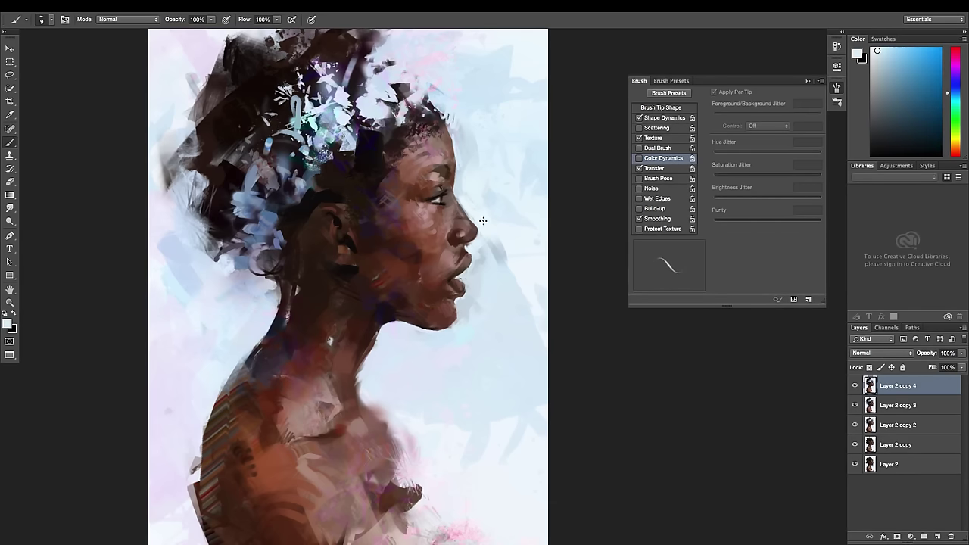
left_click(458, 135, "alt")
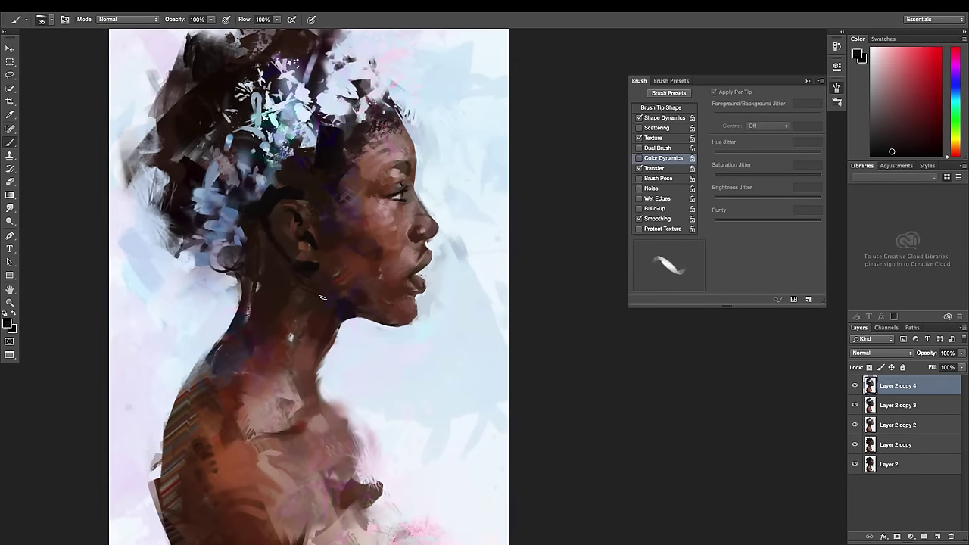
left_click(301, 246, "alt")
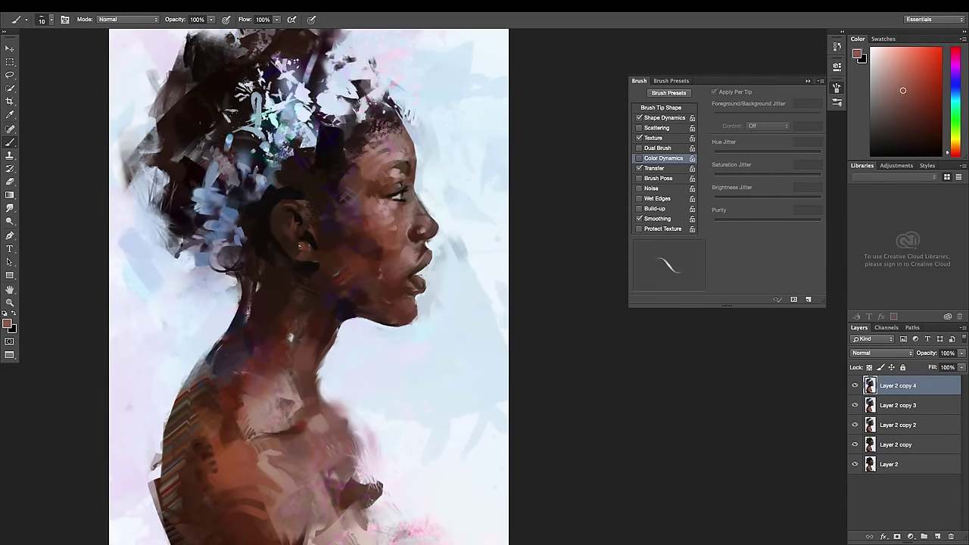
left_click(305, 225, "alt")
left_click(937, 536)
Paint a thin chain from the earring toward the mouth on a new layer with a 15 px brush
right_click(452, 439)
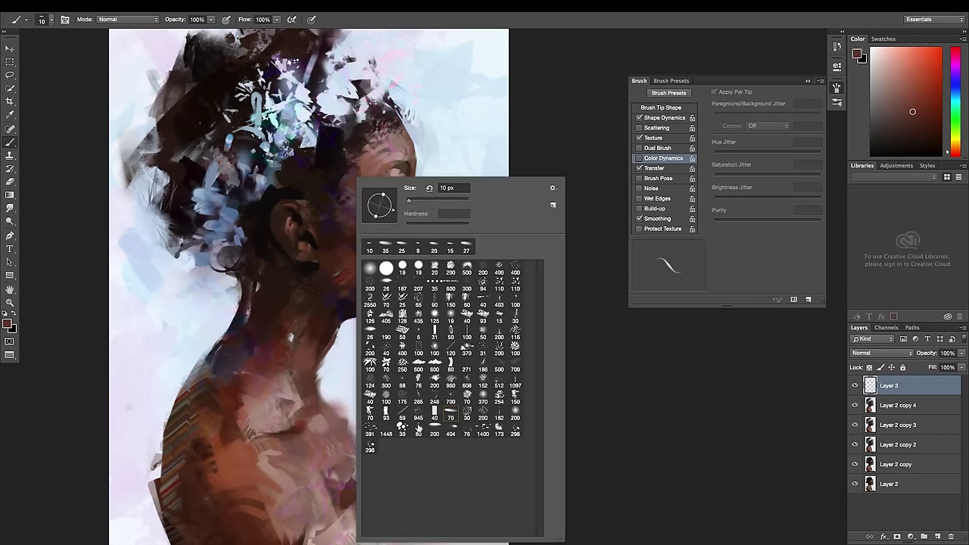
double_click(419, 429)
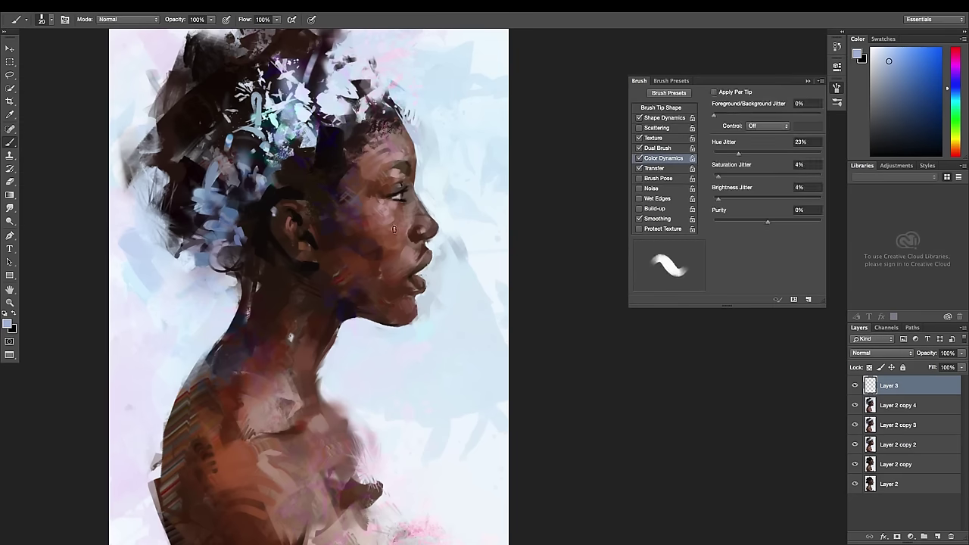
key("bracketleft")
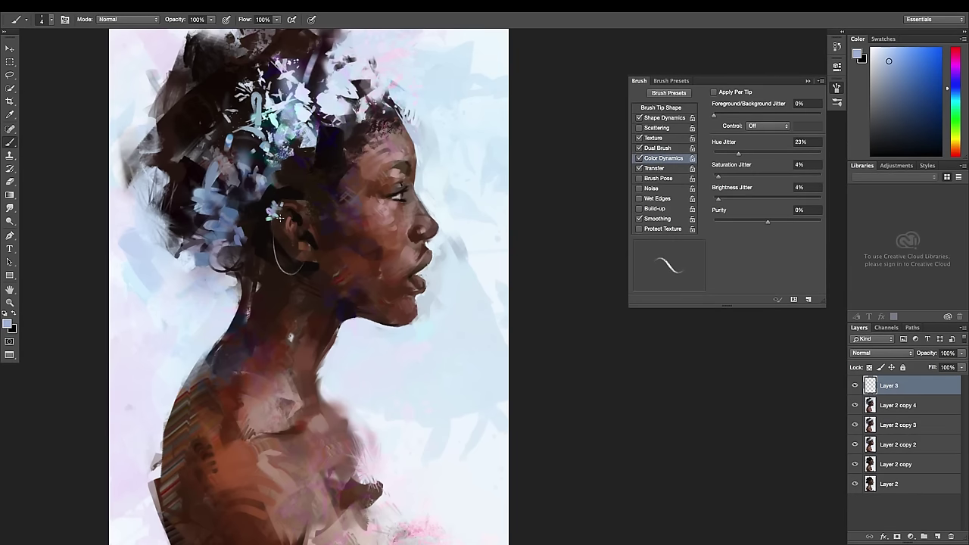
key("ctrl+comma")
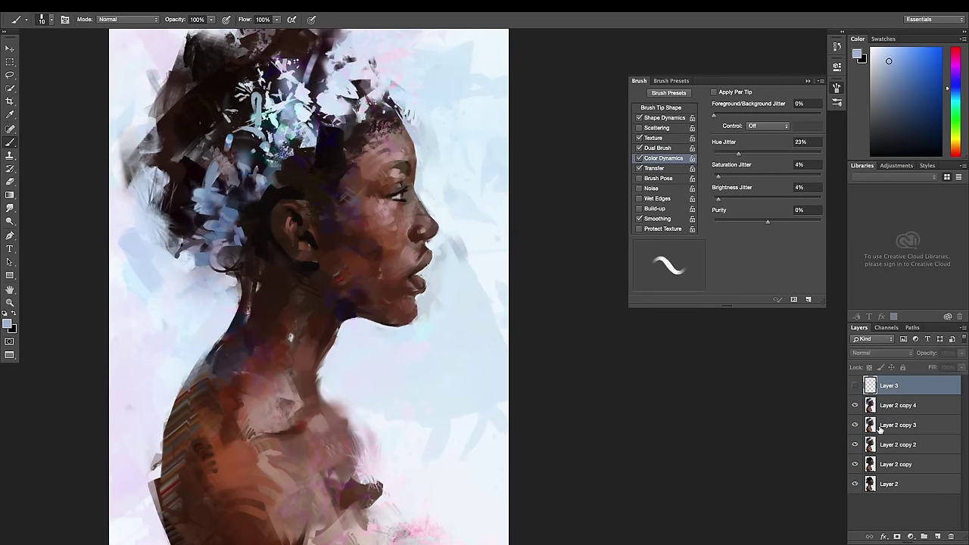
key("ctrl+shift+alt+n")
left_click_drag(308, 261, 402, 263)
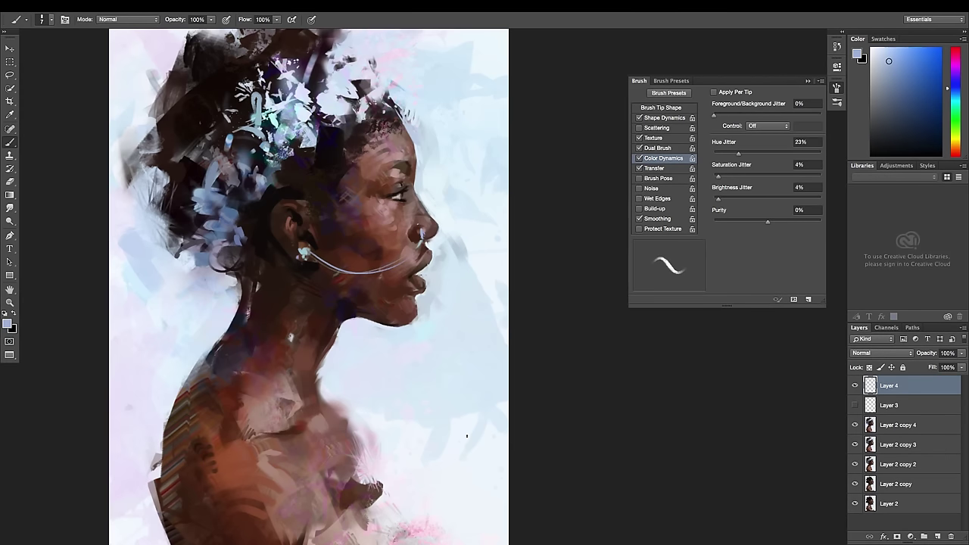
left_click(386, 268, "alt")
key("bracketleft")
Remove the necklace stroke layer, restore Layer 3, and flip the canvas horizontally to face left
key("ctrl+alt+z")
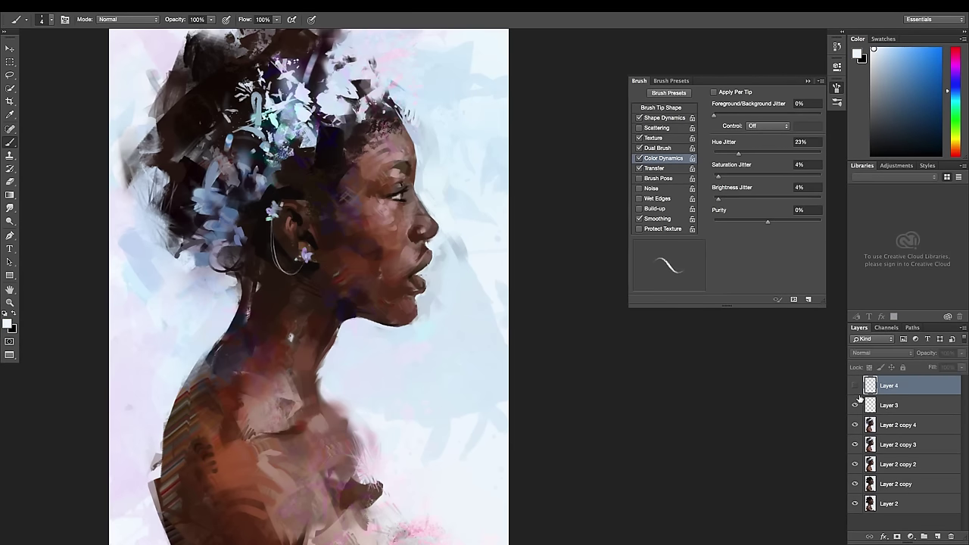
key("ctrl+alt+z")
key("ctrl+alt+z")
left_click(129, 6)
mouse_move(202, 112)
left_click(263, 147)
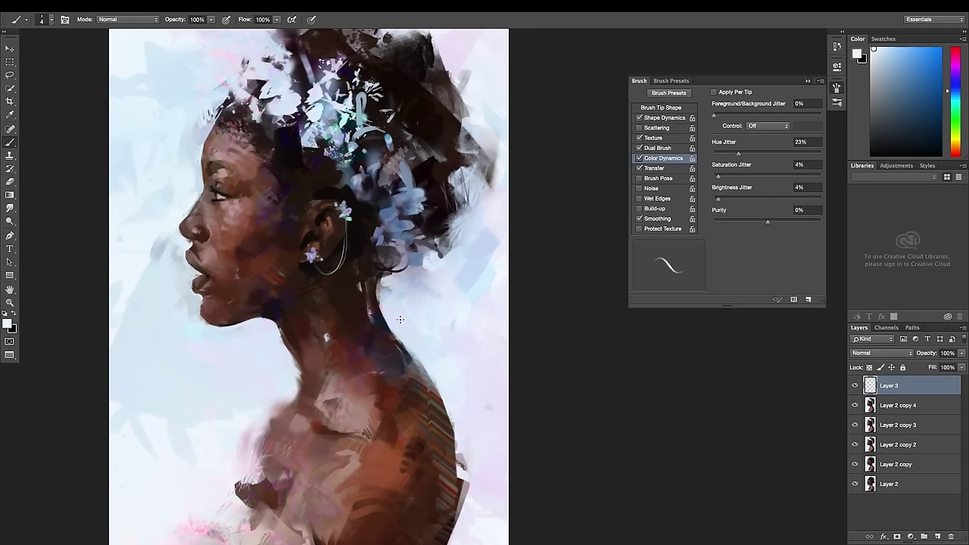
key("ctrl+shift+e")
key("ctrl+z")
Dab textured speckles near the ear with the 85 px textured brush
double_click(454, 304)
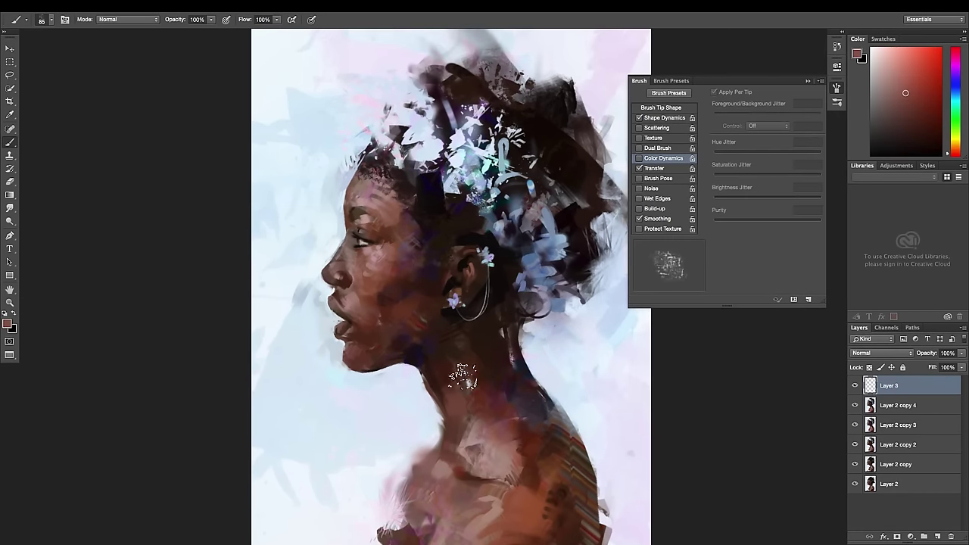
left_click(432, 269, "alt")
left_click(428, 317, "alt")
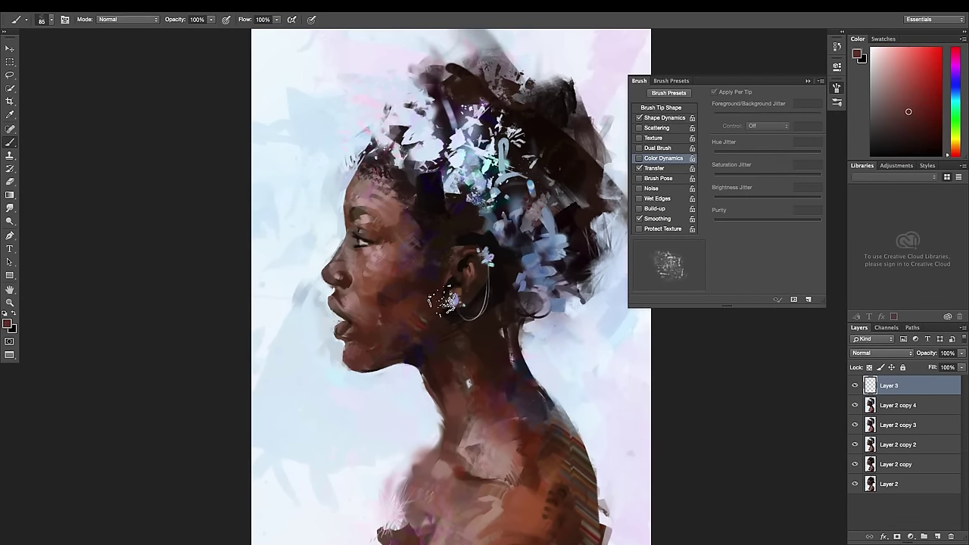
key("v")
right_click(897, 385)
left_click(838, 420)
key("ctrl+shift+x")
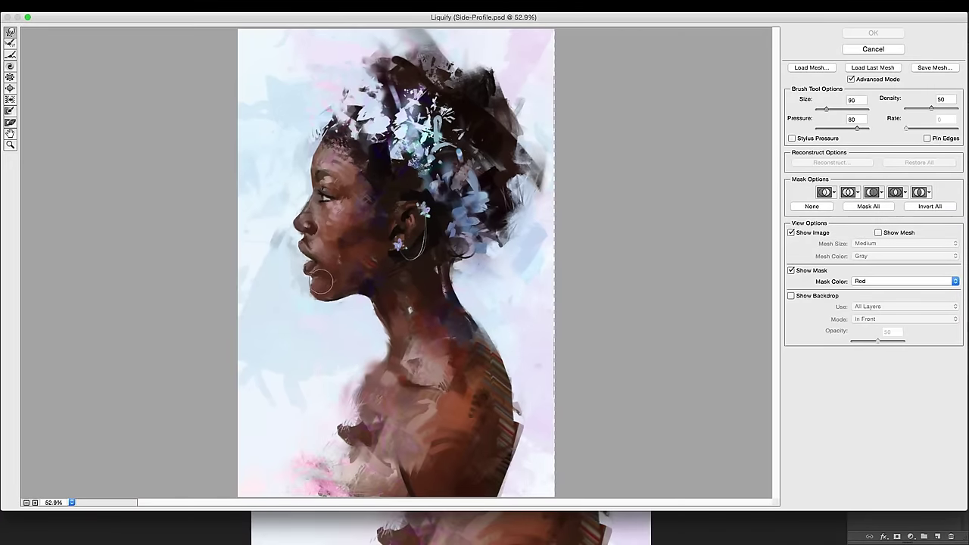
Warp the lips and forehead in Liquify with a 35–300 px brush, then pick light pink paint
key("bracketleft")
key("bracketleft")
key("bracketleft")
left_click_drag(308, 264, 308, 265)
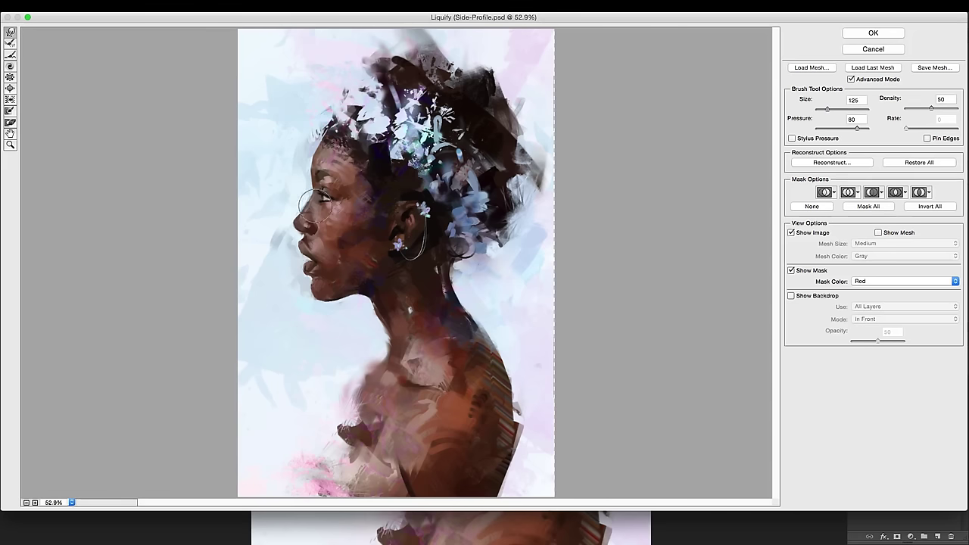
key("bracketright")
key("bracketright")
key("bracketright")
key("bracketleft")
key("bracketleft")
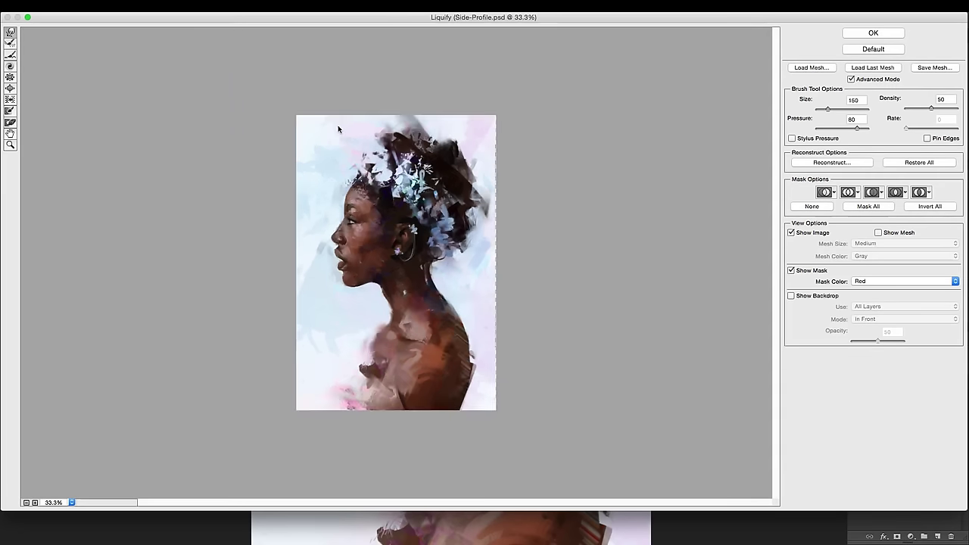
key("ctrl+minus")
key("bracketright")
key("bracketright")
key("bracketright")
key("bracketleft")
key("bracketleft")
key("bracketleft")
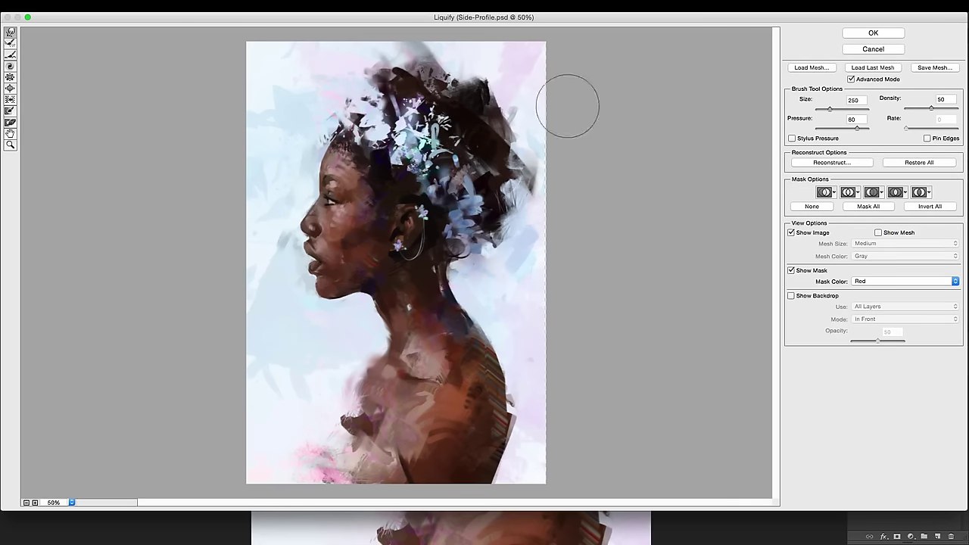
key("bracketleft")
key("bracketleft")
key("bracketleft")
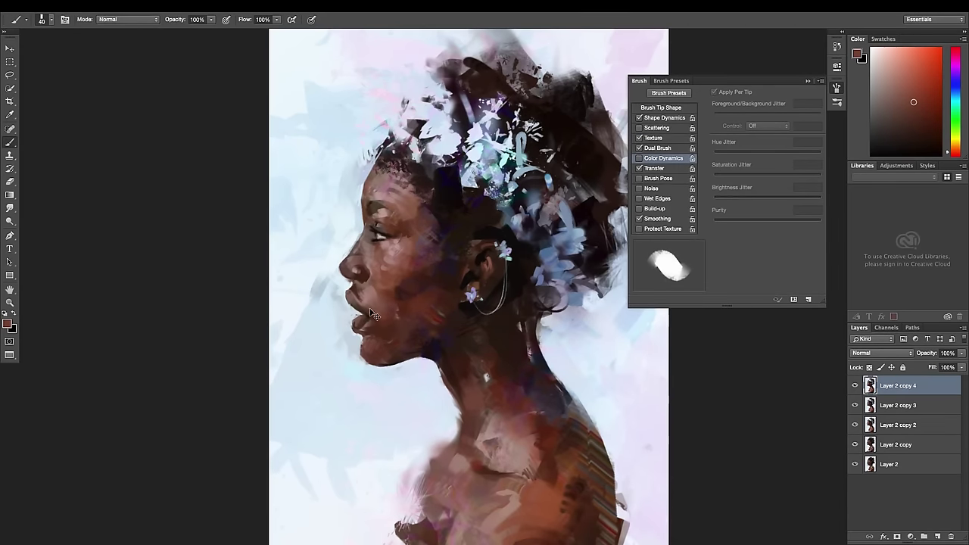
left_click(372, 313, "alt")
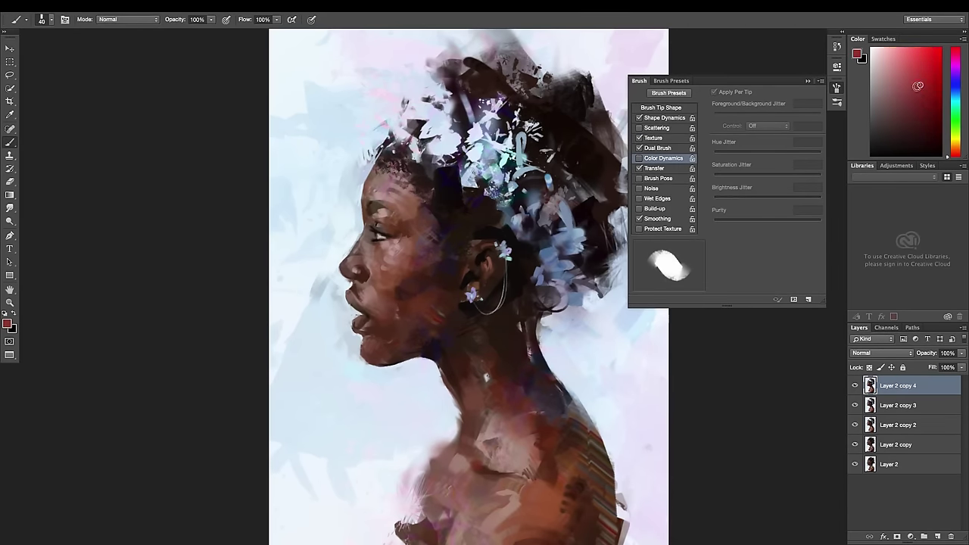
key("bracketleft")
key("bracketleft")
key("bracketleft")
key("bracketleft")
key("bracketleft")
key("bracketleft")
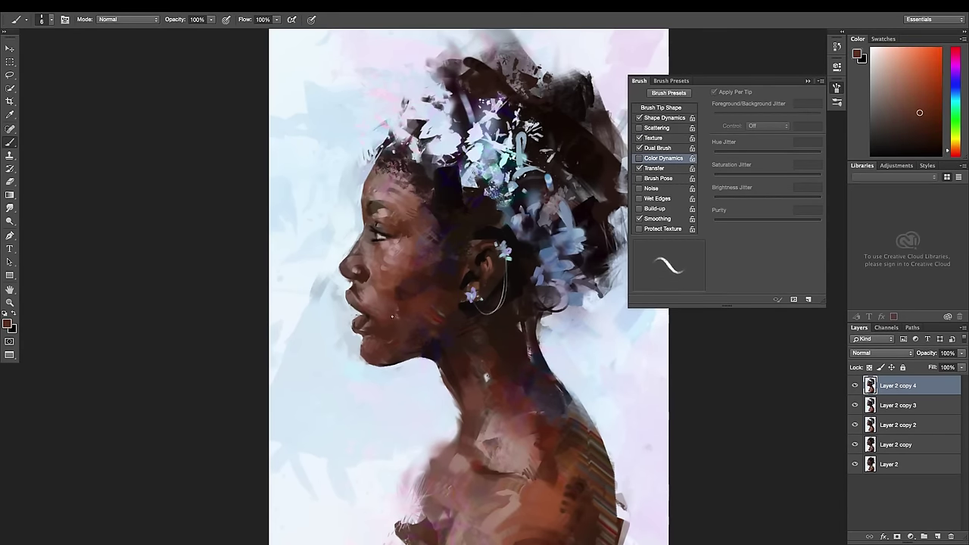
left_click(378, 281, "alt")
Forward-warp the jaw and ear area in Liquify at 125–400 px and apply the changes
key("ctrl+shift+x")
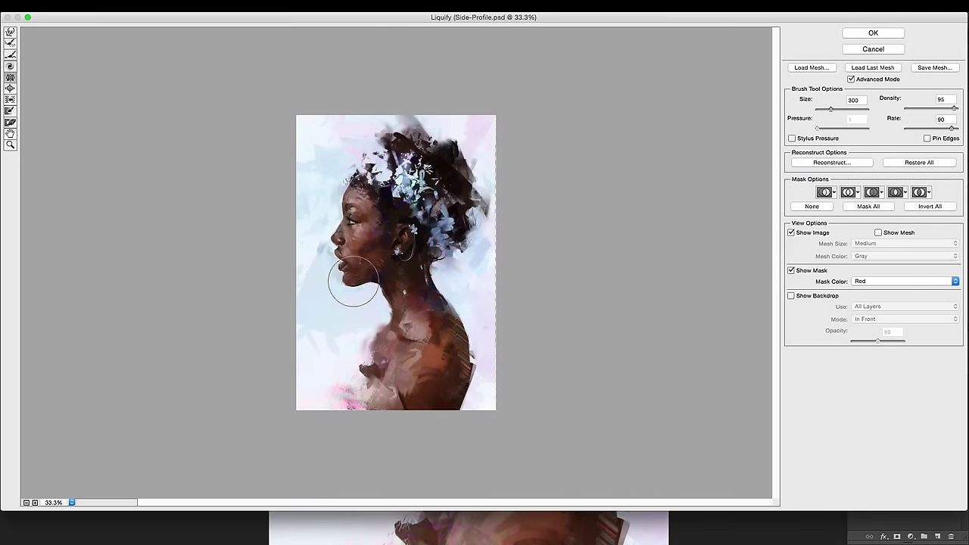
key("w")
key("bracketleft")
key("bracketleft")
key("bracketleft")
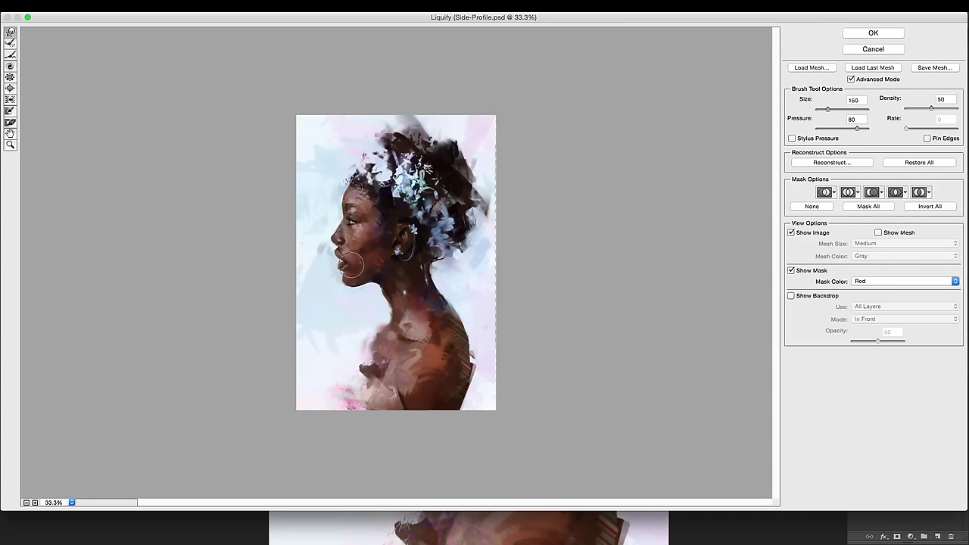
key("bracketleft")
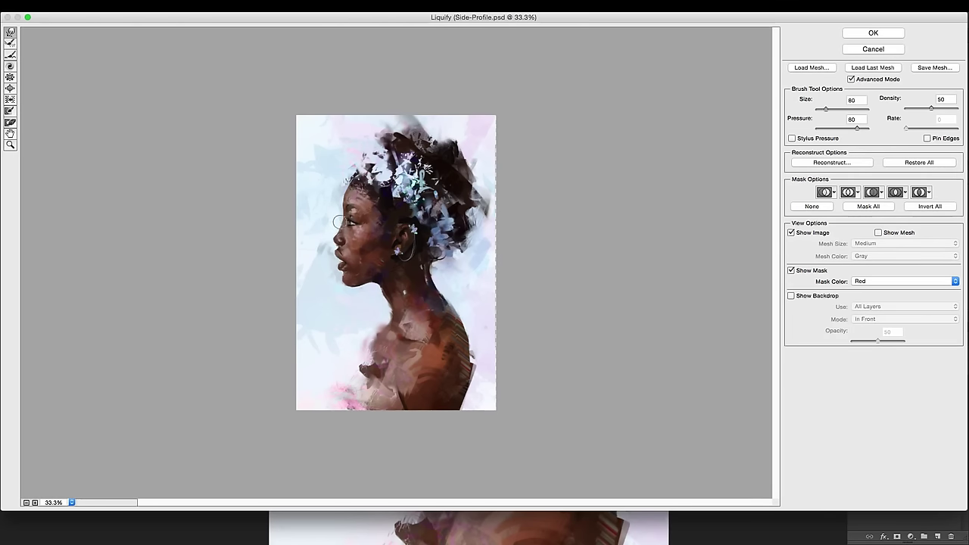
key("bracketright")
key("bracketright")
key("bracketright")
key("bracketright")
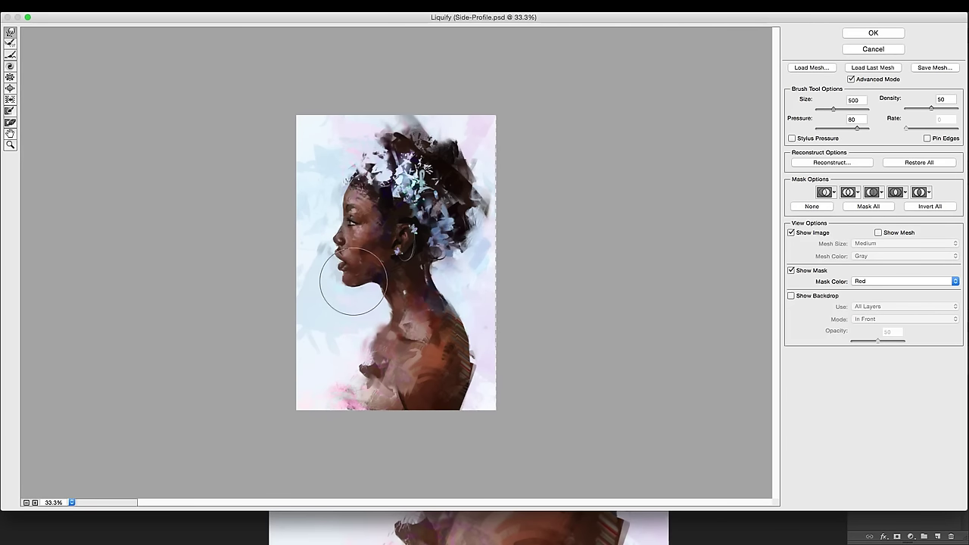
key("bracketleft")
key("bracketleft")
key("bracketleft")
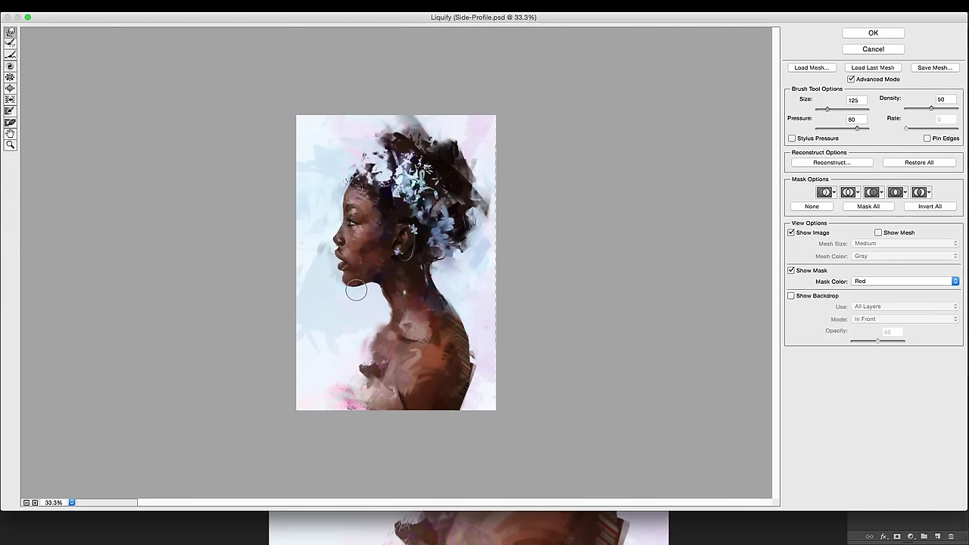
key("bracketleft")
key("bracketleft")
key("bracketleft")
key("bracketleft")
key("bracketleft")
key("bracketleft")
key("bracketright")
key("bracketright")
key("bracketright")
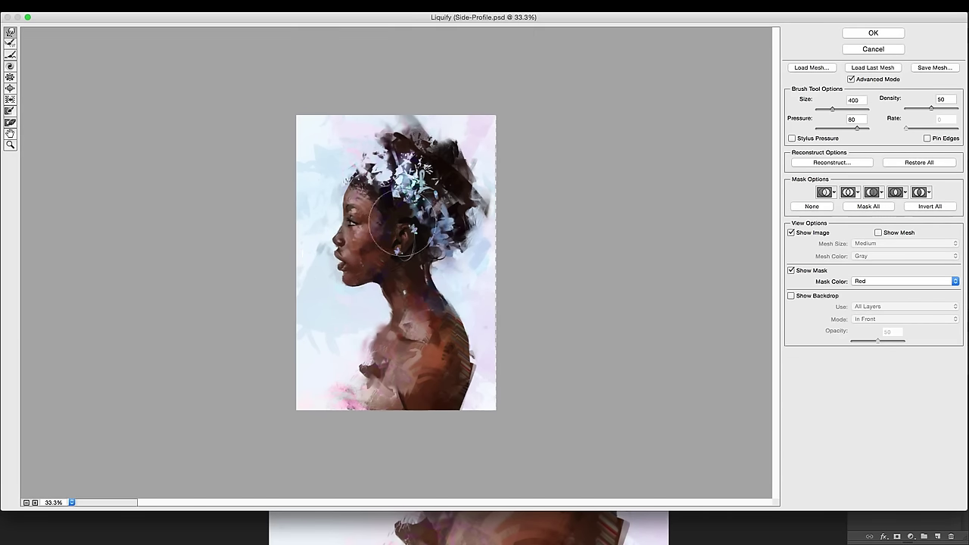
key("Return")
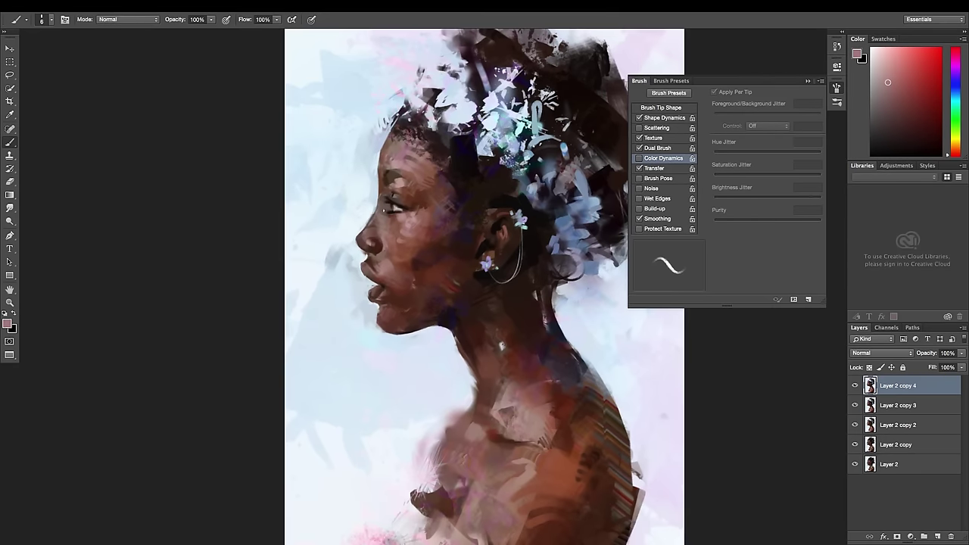
Paint dark and warm sampled skin tones over the face with a 15–50 px brush
key("bracketright")
key("bracketright")
key("bracketright")
left_click(383, 225, "alt")
left_click(395, 162, "alt")
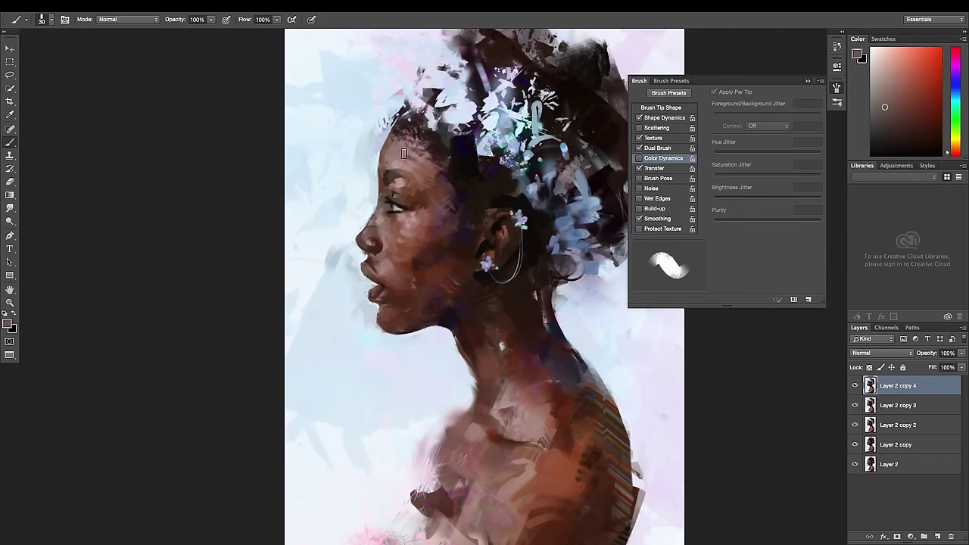
key("bracketleft")
key("bracketleft")
key("bracketleft")
left_click(408, 160, "alt")
key("bracketright")
key("bracketright")
key("bracketright")
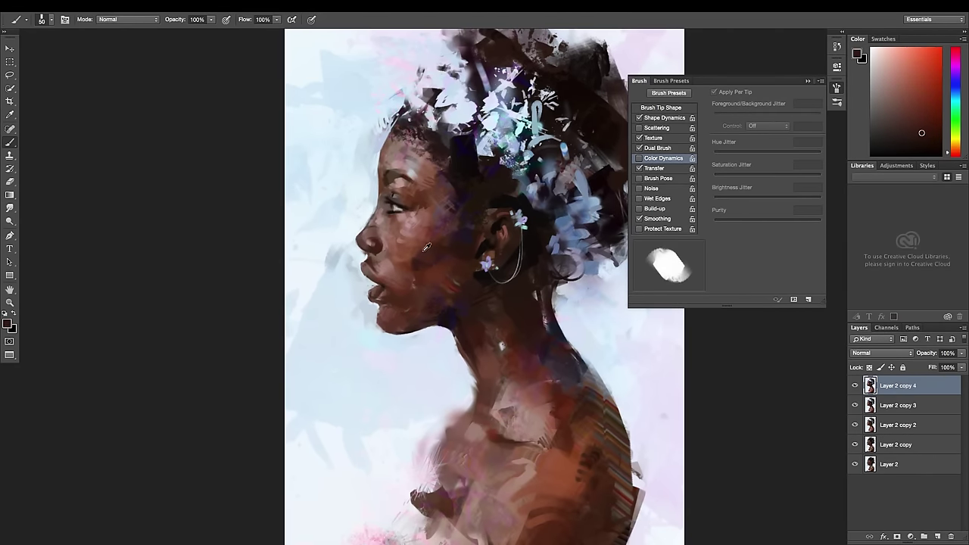
left_click(418, 252, "alt")
left_click(474, 270, "alt")
left_click(493, 190, "alt")
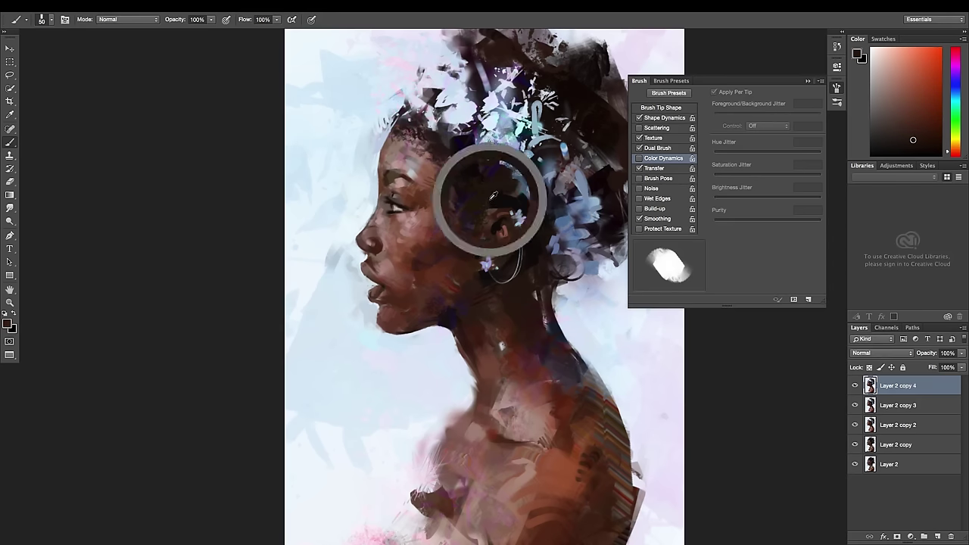
Add very light blue and dark reddish-brown touches with a 15–50 px brush
key("bracketleft")
key("bracketleft")
key("bracketleft")
scroll(542, 130, "down", 1)
key("bracketright")
key("bracketright")
key("bracketright")
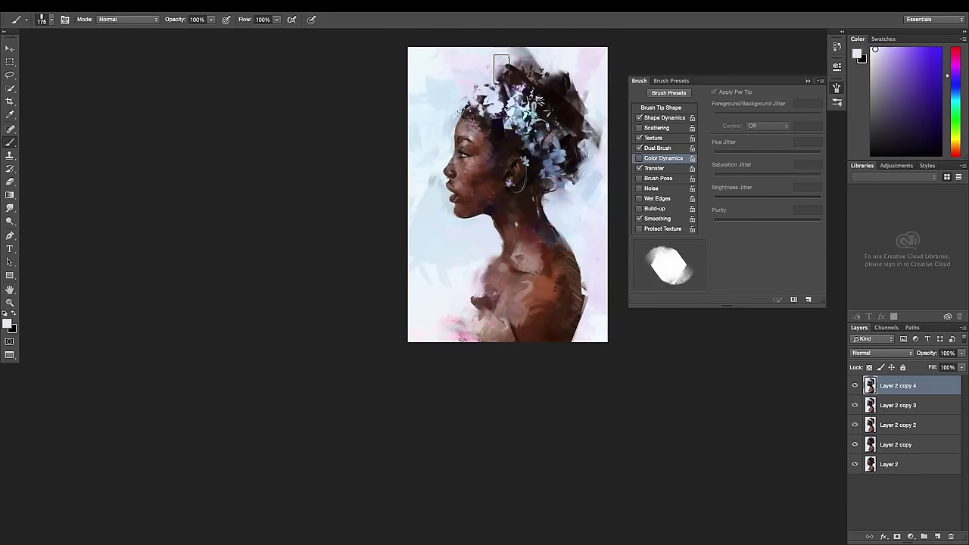
left_click(502, 70, "alt")
key("bracketleft")
key("bracketleft")
key("bracketleft")
left_click(505, 247, "alt")
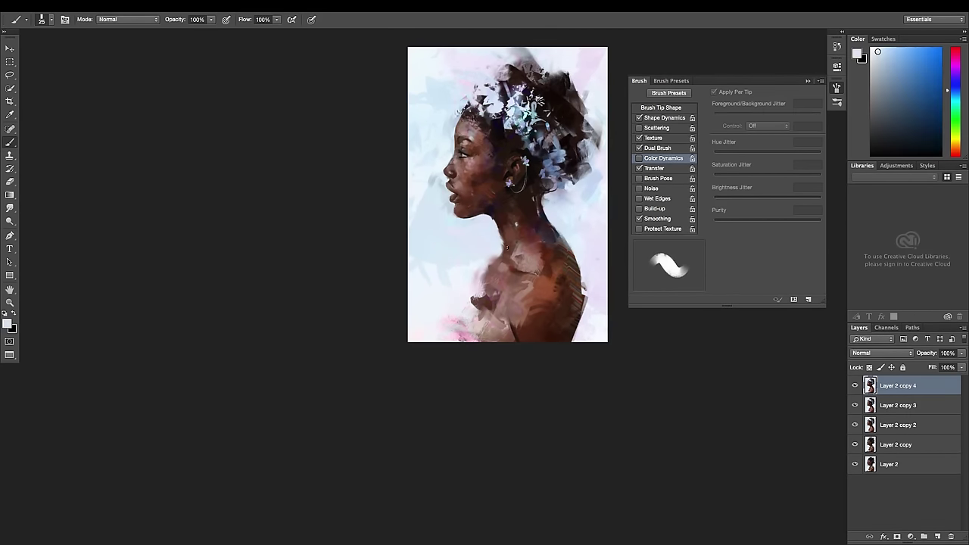
left_click(567, 241, "alt")
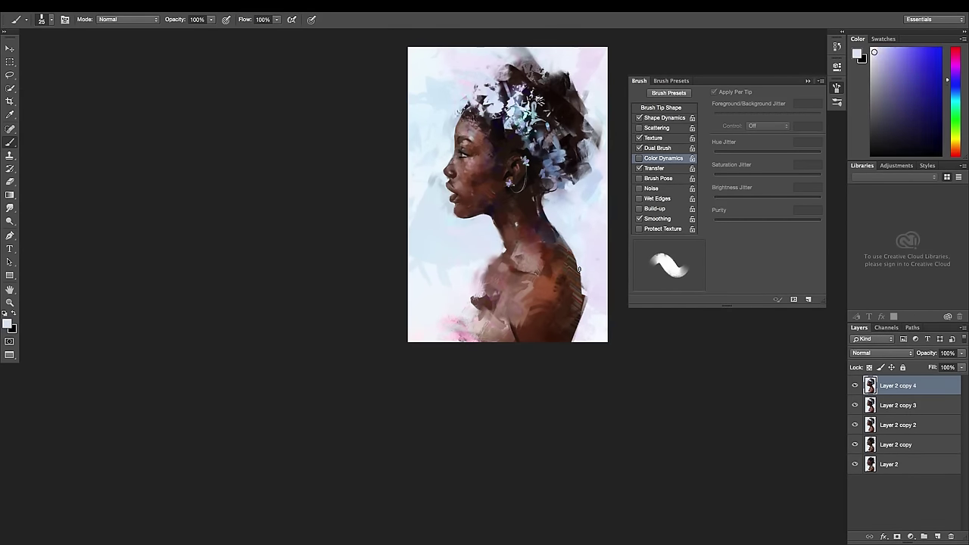
left_click(585, 263, "alt")
Zoom closer on the face and paint light blue eye highlights at 7 px
scroll(458, 155, "up", 1)
left_click(461, 145, "alt")
key("bracketright")
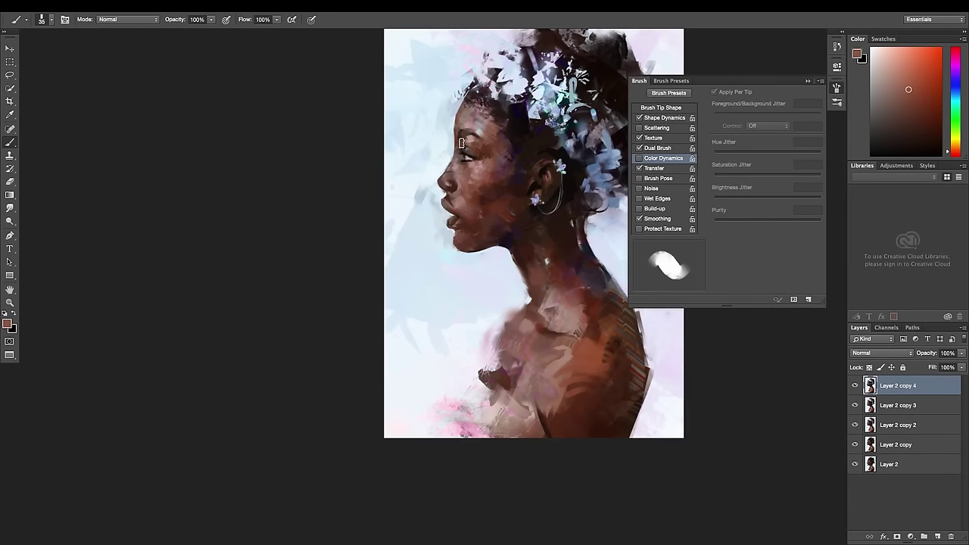
scroll(463, 148, "up", 1)
key("bracketleft")
key("bracketleft")
key("bracketleft")
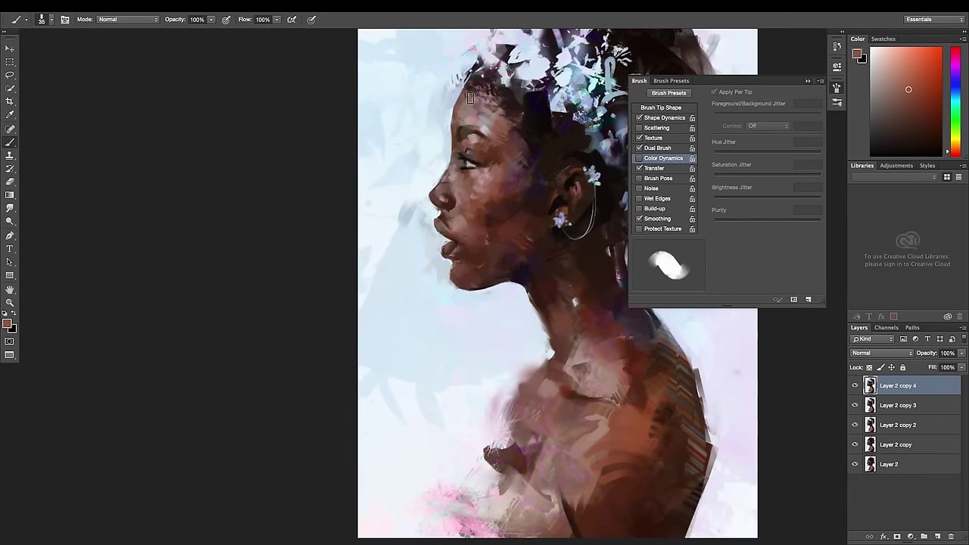
left_click(557, 91, "alt")
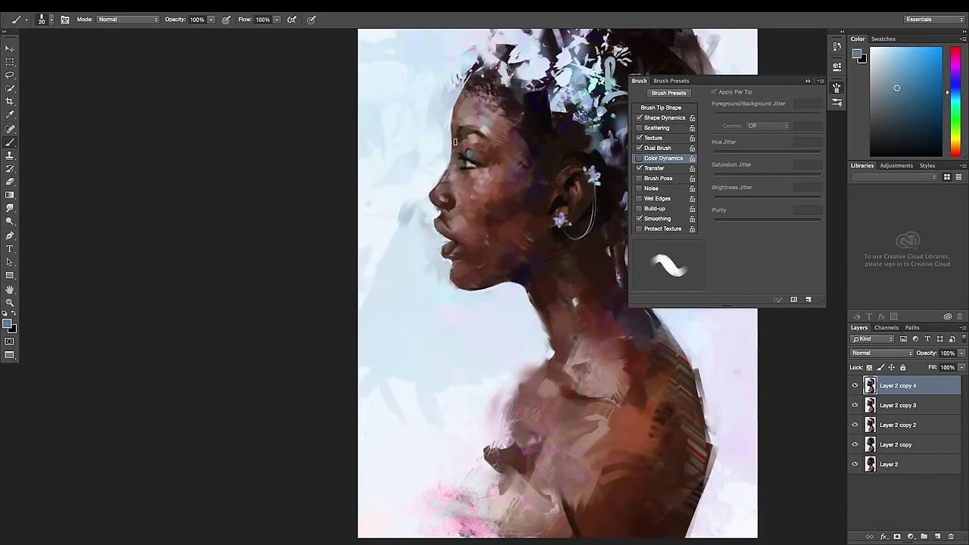
key("bracketleft")
key("bracketleft")
key("bracketleft")
left_click(483, 153, "alt")
Hide brush settings and add light pink and dark reddish-brown strokes at 20 px
key("F5")
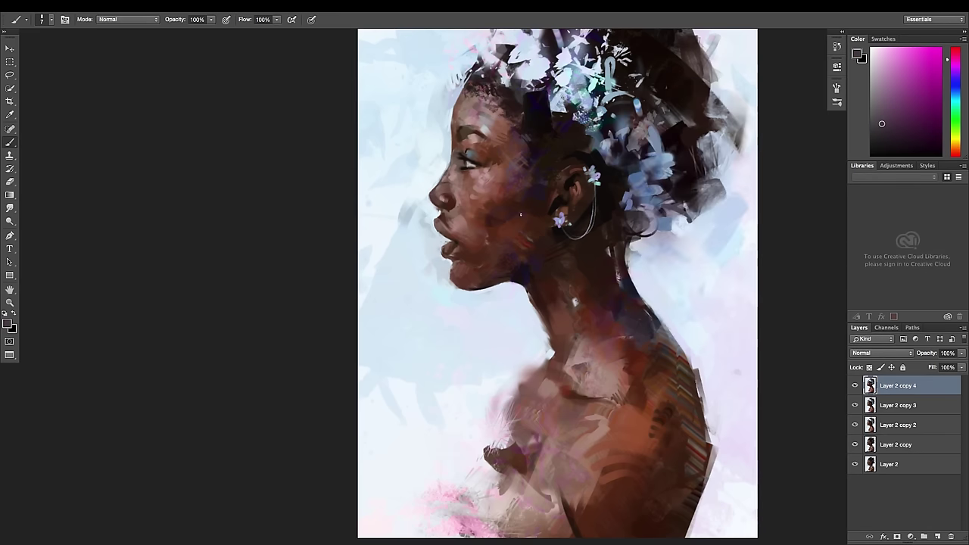
left_click(753, 115, "alt")
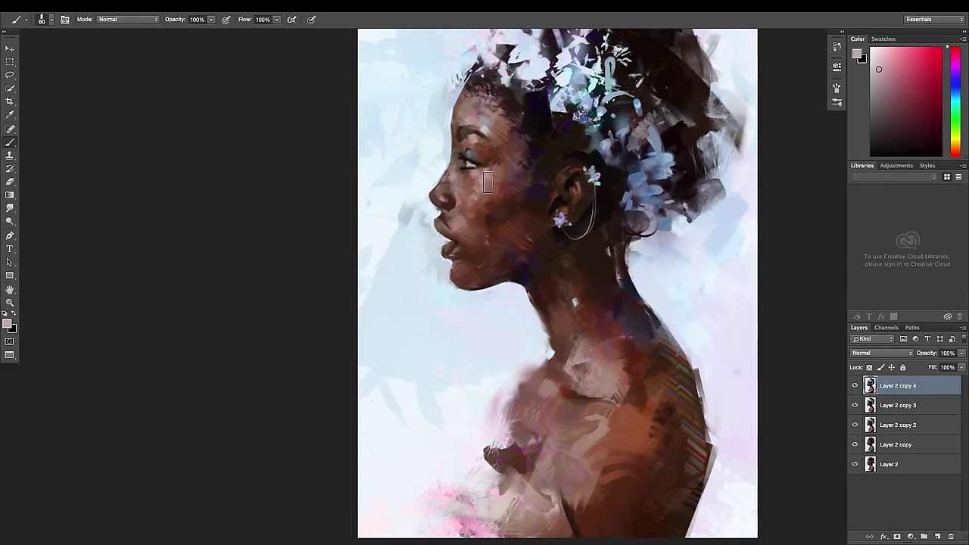
left_click(478, 179, "alt")
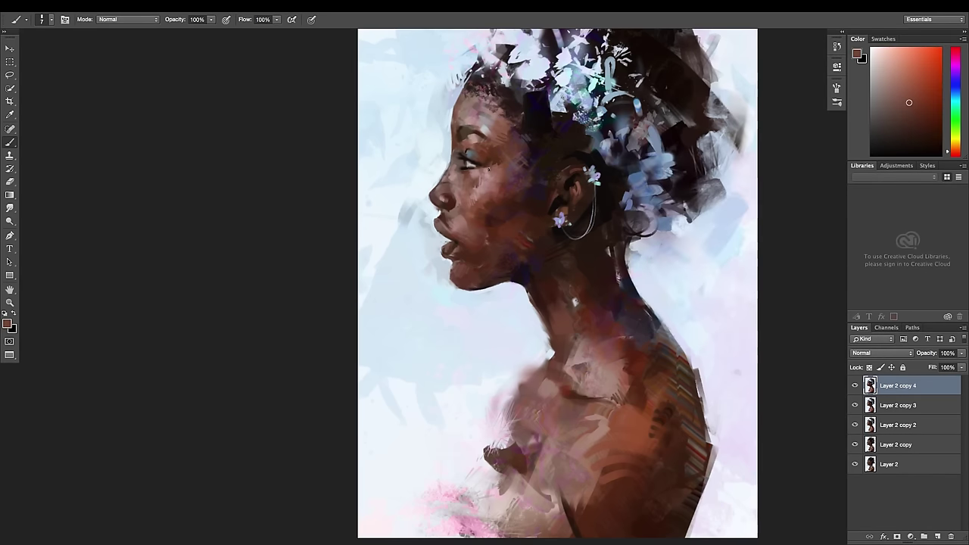
right_click(488, 169)
type("20")
key("Return")
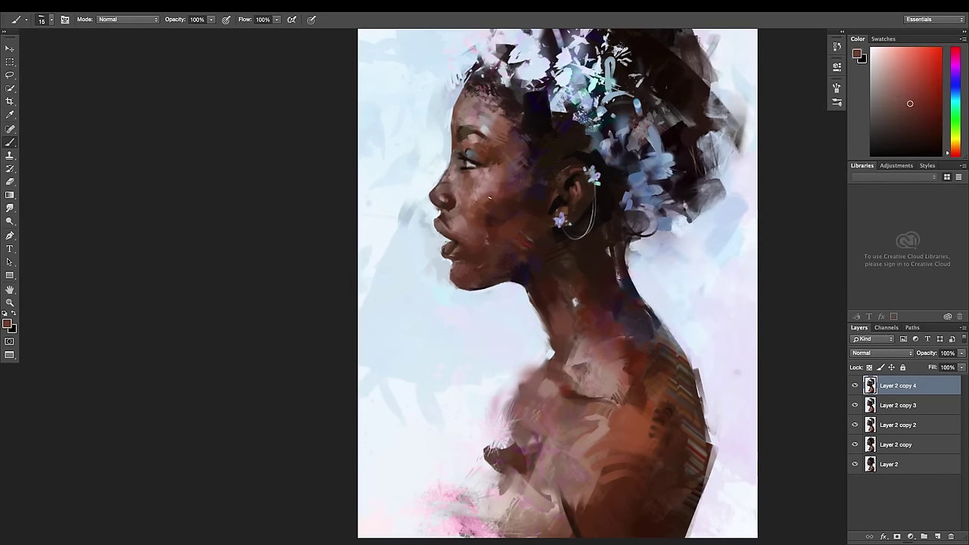
left_click(484, 225, "alt")
Paint near-black jaw shadow and lighter reddish-brown cheek strokes with a 40 px brush
left_click_drag(462, 239, 438, 249)
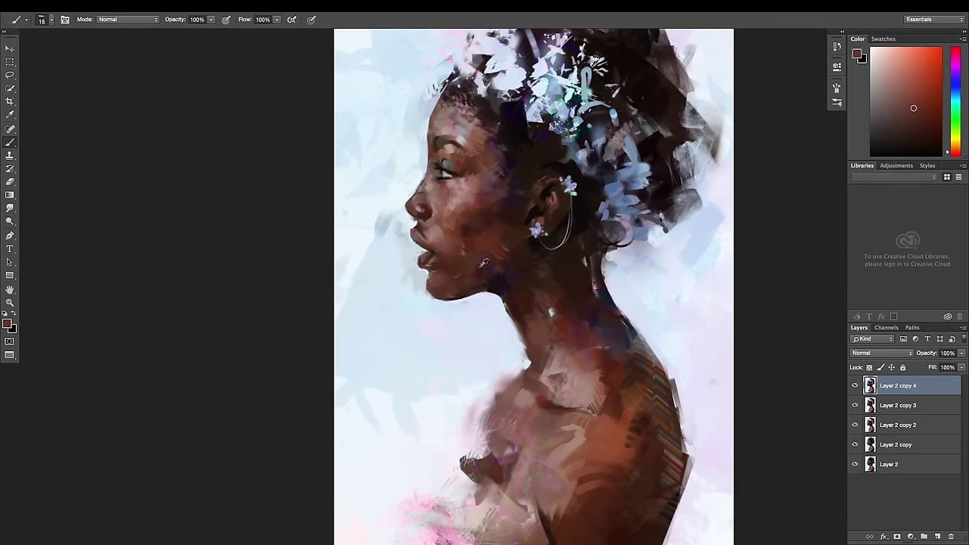
left_click(483, 262, "alt")
right_click(478, 235)
type("40")
key("Return")
left_click(508, 234, "alt")
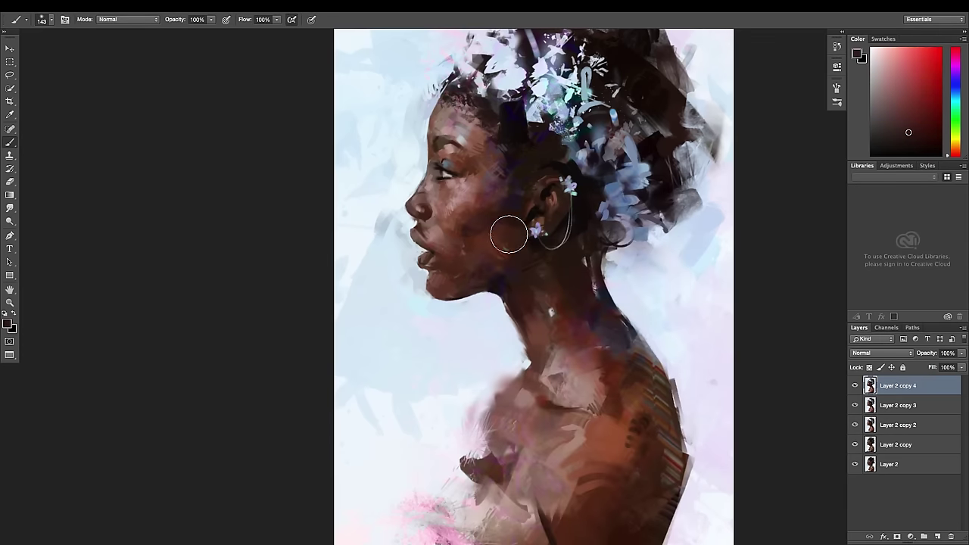
right_click(461, 140)
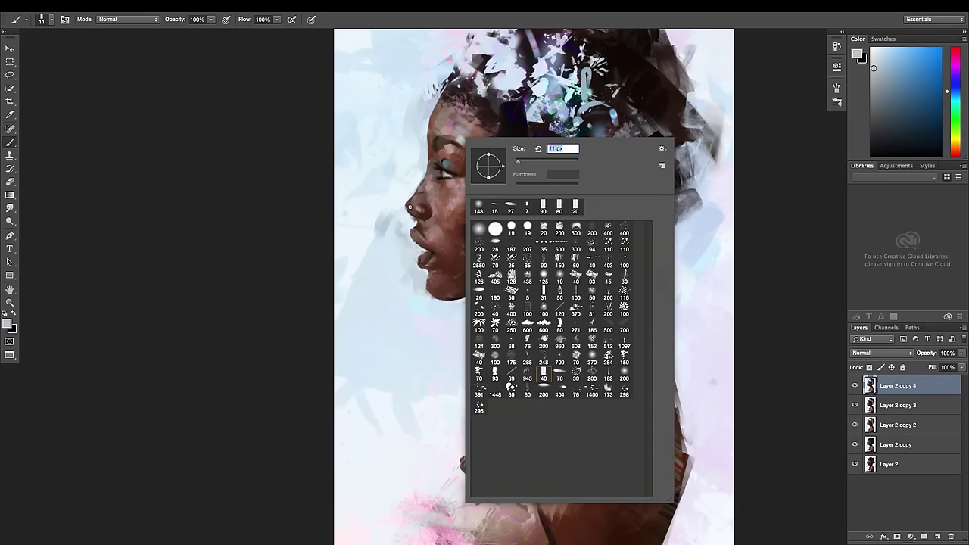
Set an 11 px brush and sample dark brown and lighter orange-brown tones near the nose
key("Return")
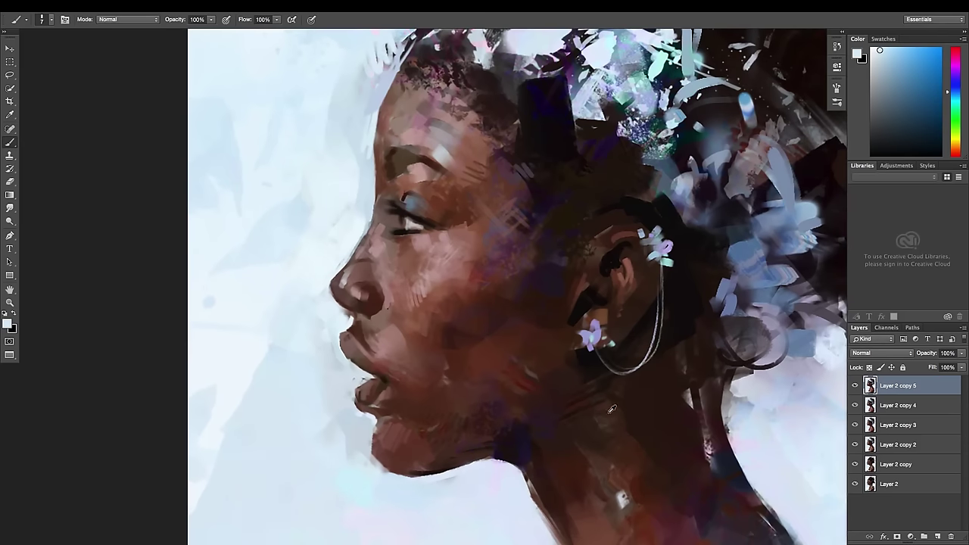
left_click(611, 408, "alt")
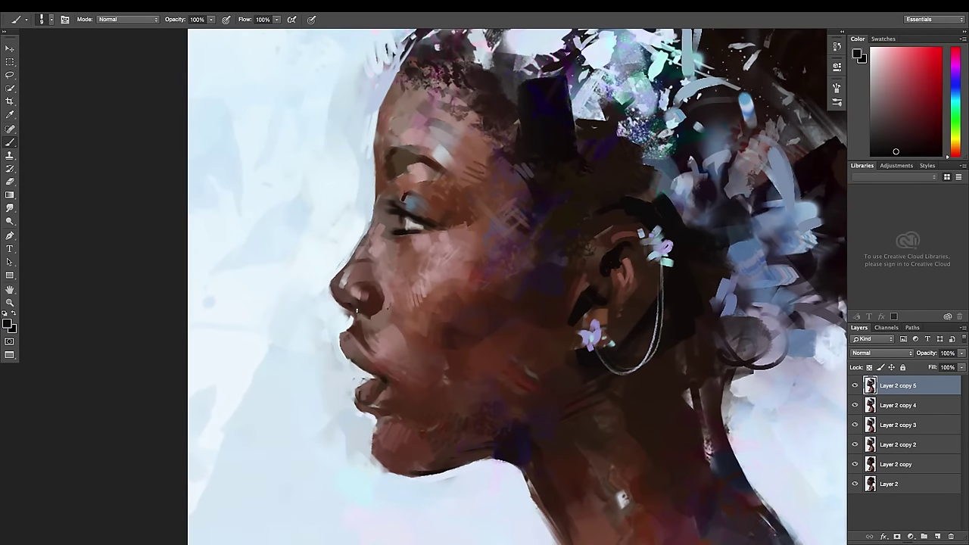
key("bracketright")
key("bracketright")
key("bracketright")
left_click(344, 286, "alt")
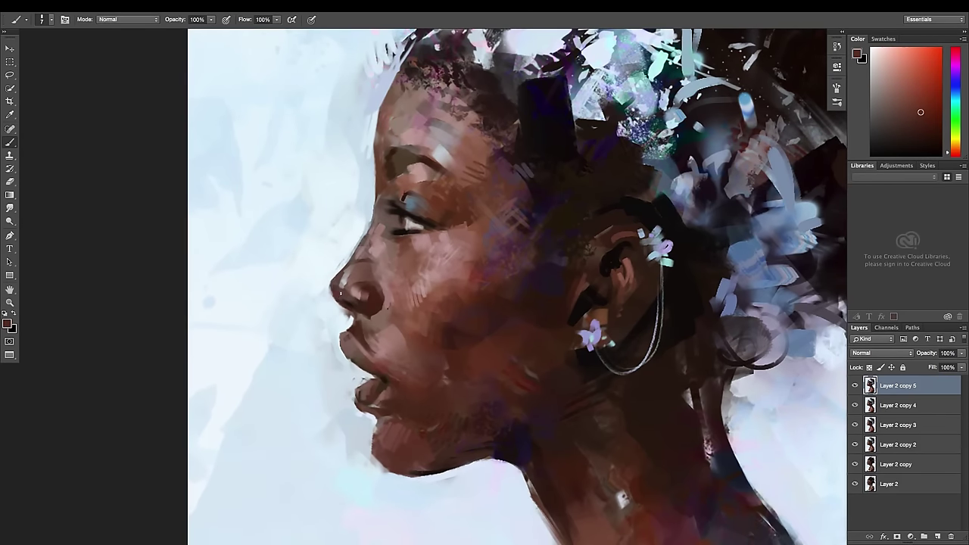
left_click(364, 291, "alt")
left_click(347, 282, "alt")
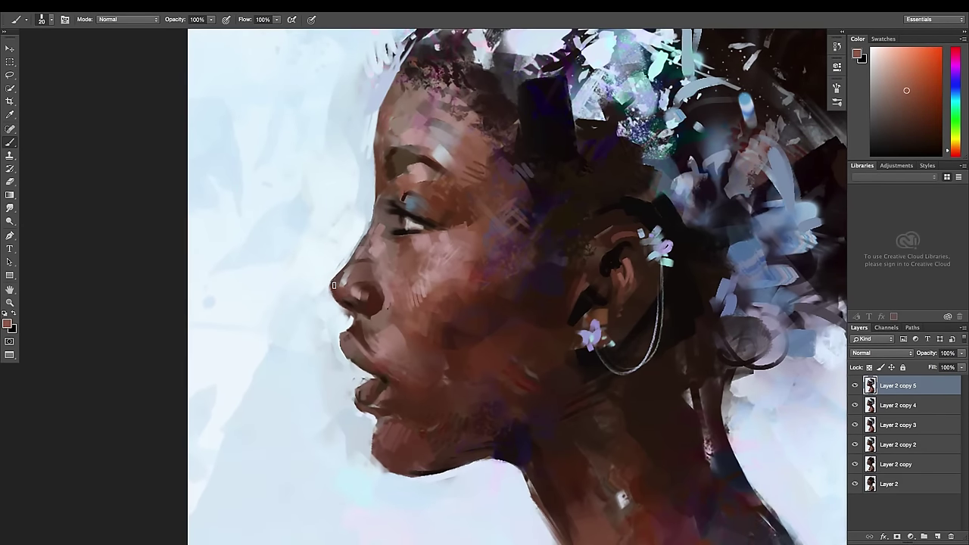
left_click(356, 280, "alt")
Dab dark red shading and a fine pink highlight on the nose
key("bracketleft")
key("bracketleft")
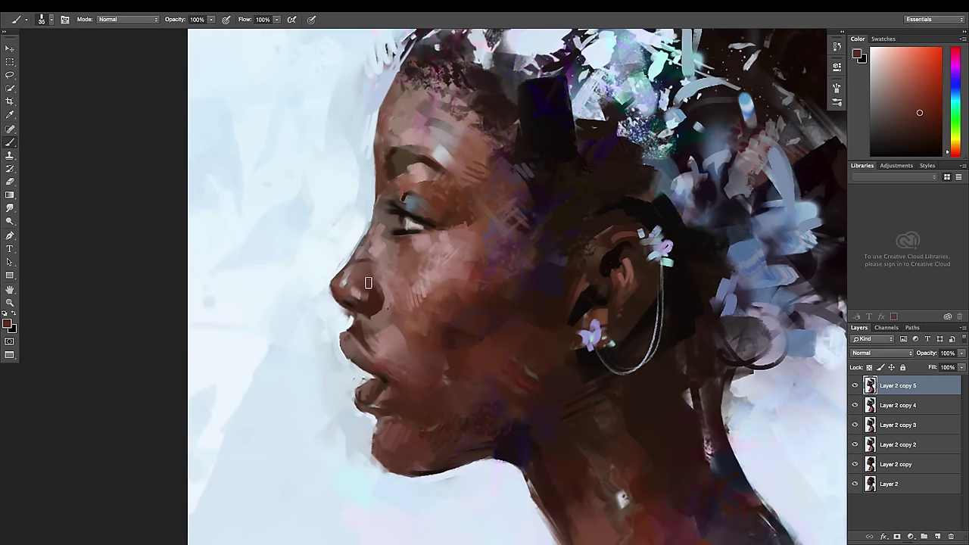
left_click(374, 286, "alt")
left_click(360, 295, "alt")
key("bracketleft")
key("bracketleft")
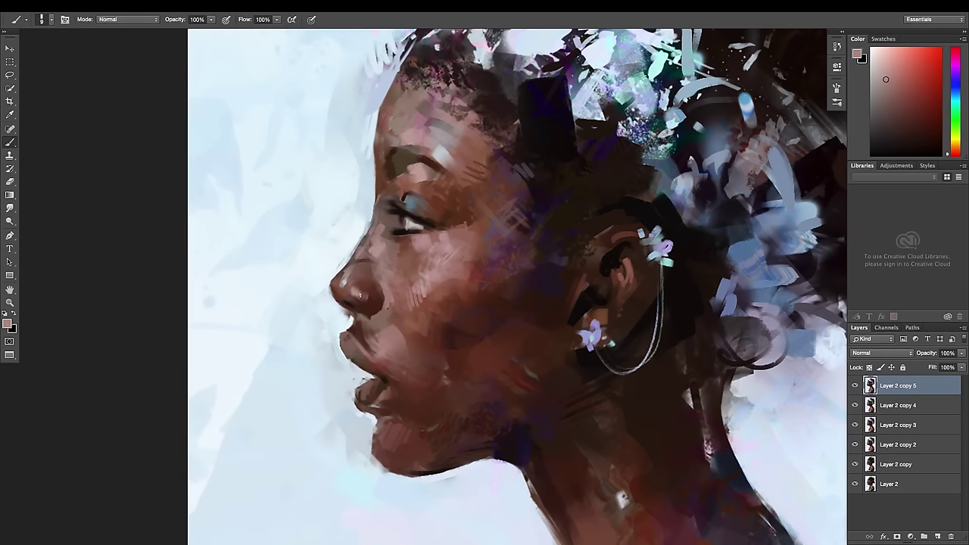
left_click(377, 294, "alt")
Paint small near-white highlights near the lips and reddish-brown on the cheek
left_click(345, 330, "alt")
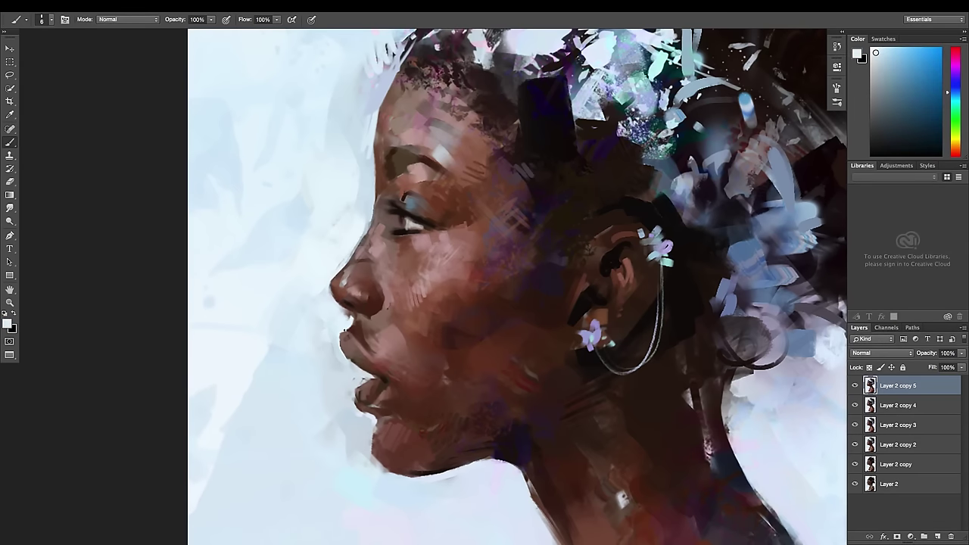
left_click(363, 359, "alt")
left_click(345, 333, "alt")
left_click(360, 330, "alt")
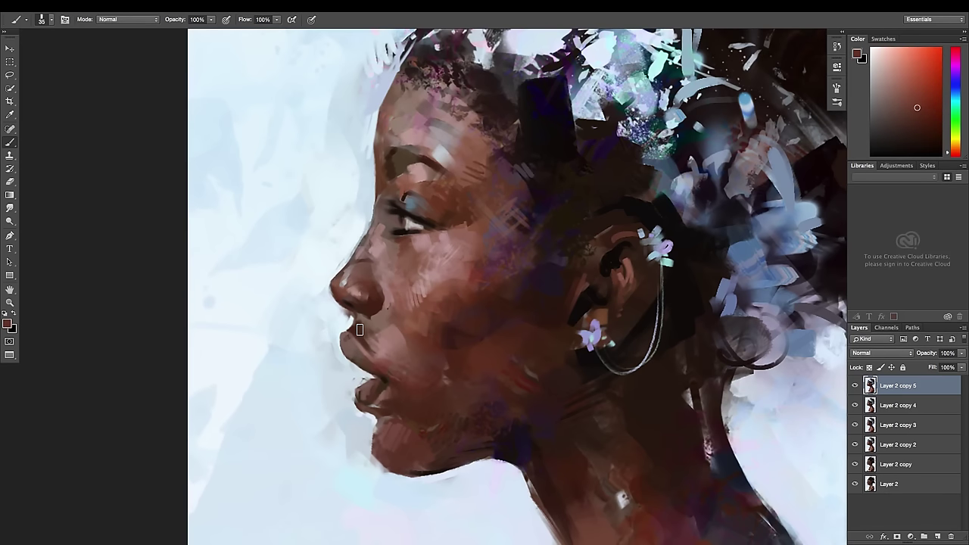
left_click(382, 336, "alt")
key("bracketleft")
Shade the cheek with darker orange and saturated red-brown tones
left_click(377, 308, "alt")
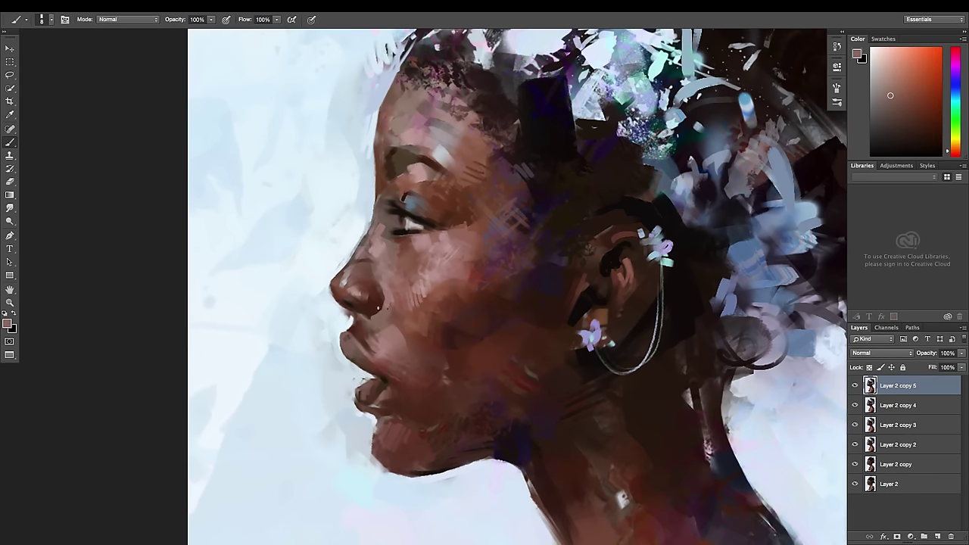
left_click(395, 308, "alt")
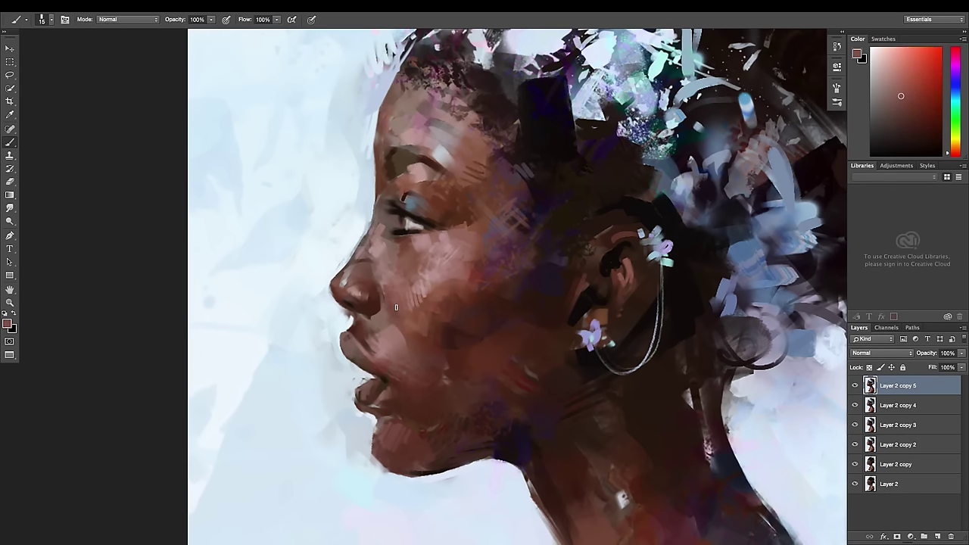
left_click(379, 290, "alt")
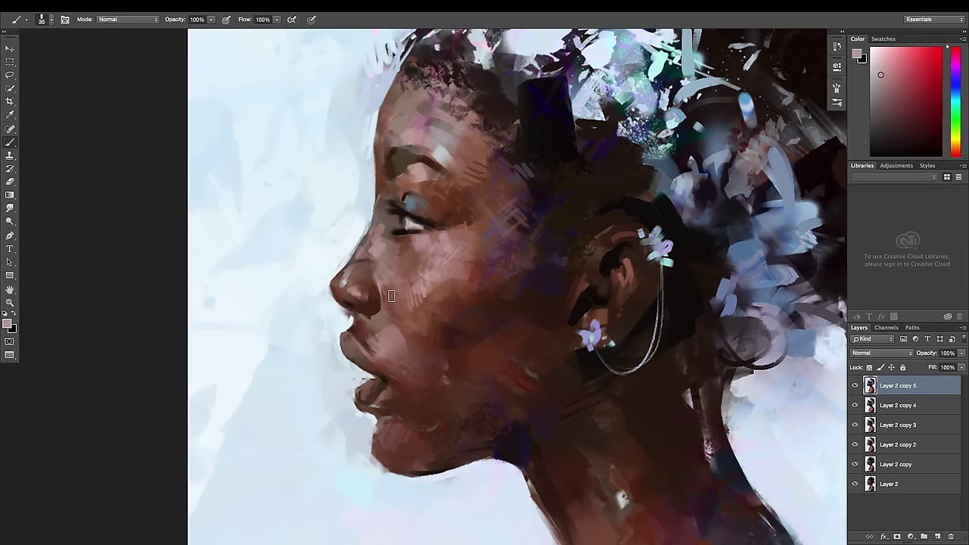
left_click(368, 275, "alt")
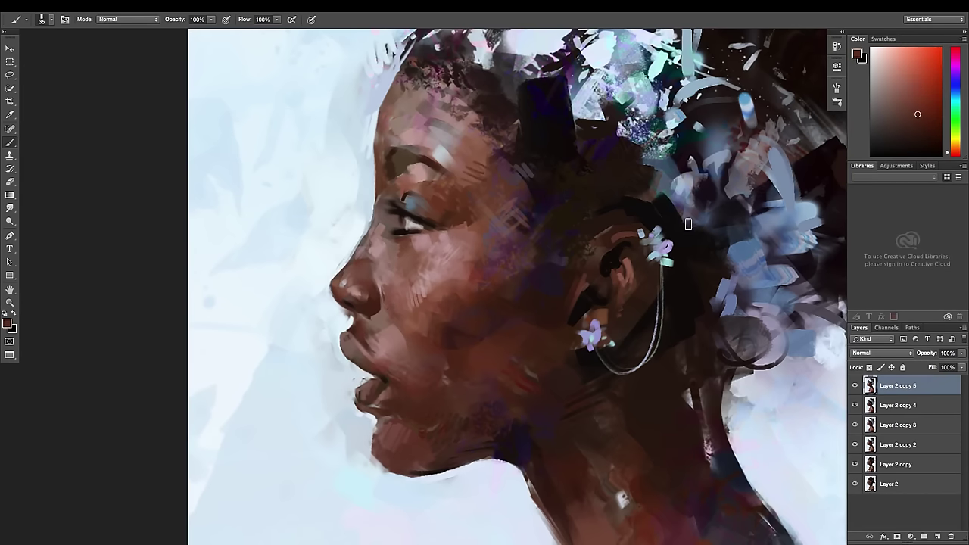
left_click(352, 274, "alt")
key("bracketleft")
key("bracketleft")
key("bracketleft")
Add tiny grey-white and bluish-white highlights plus pink-brown cheek touches
left_click(343, 284, "alt")
key("bracketleft")
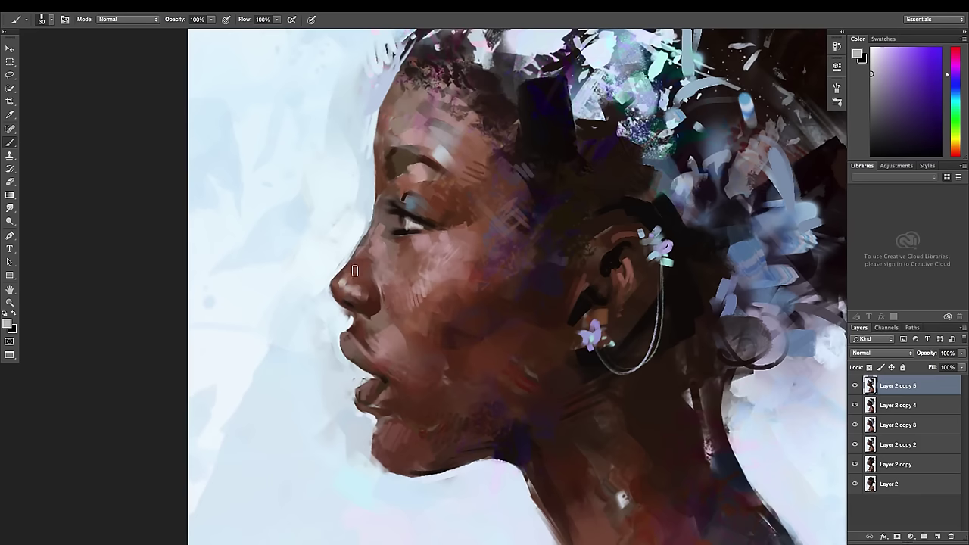
left_click(355, 271, "alt")
key("bracketleft")
left_click(416, 201, "alt")
key("bracketleft")
key("bracketleft")
key("bracketleft")
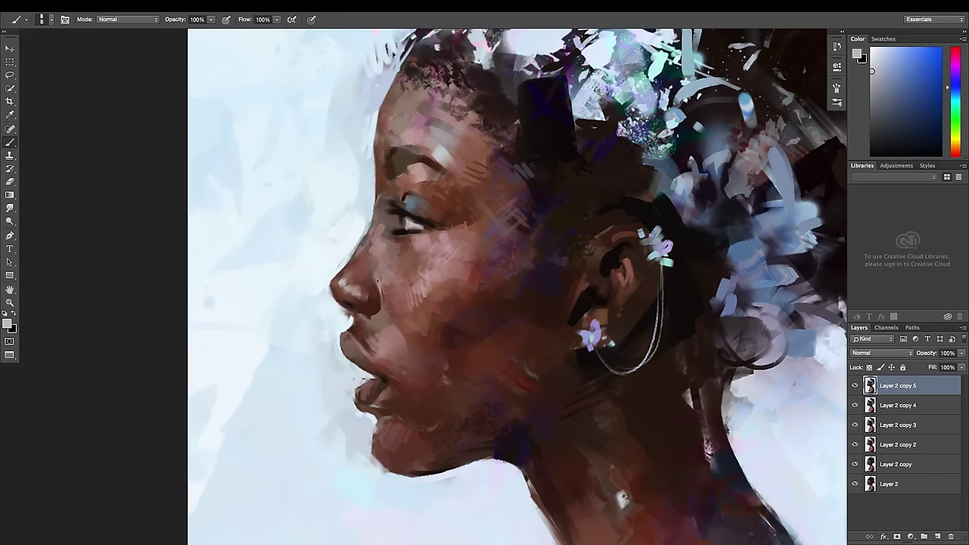
left_click(370, 274, "alt")
Refine skin tones around the mouth and nose, with near-white below the nose
left_click(371, 328, "alt")
left_click(364, 316, "alt")
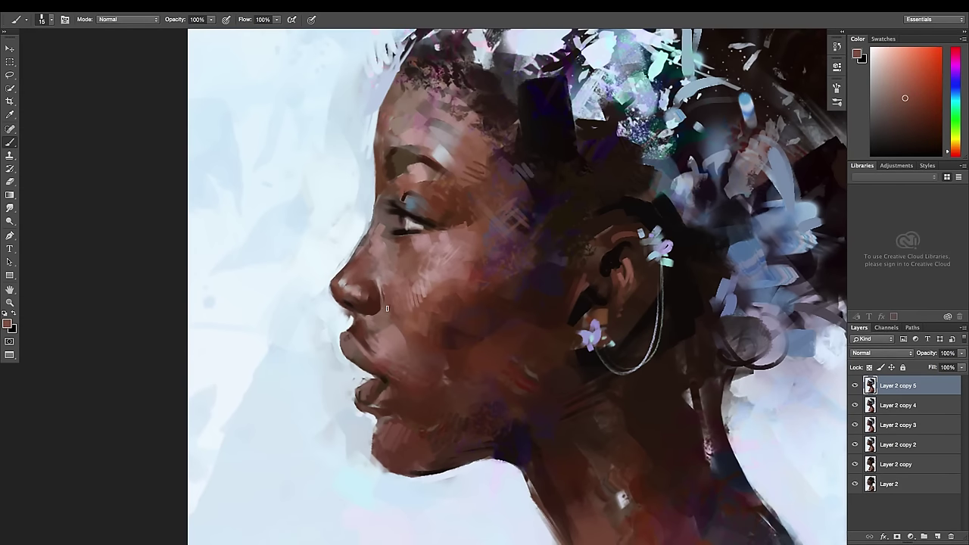
left_click(364, 305, "alt")
key("bracketleft")
left_click(348, 291, "alt")
left_click(313, 261, "alt")
mouse_move(382, 312)
left_mouse_down()
mouse_move(353, 264)
mouse_move(368, 313)
left_mouse_up()
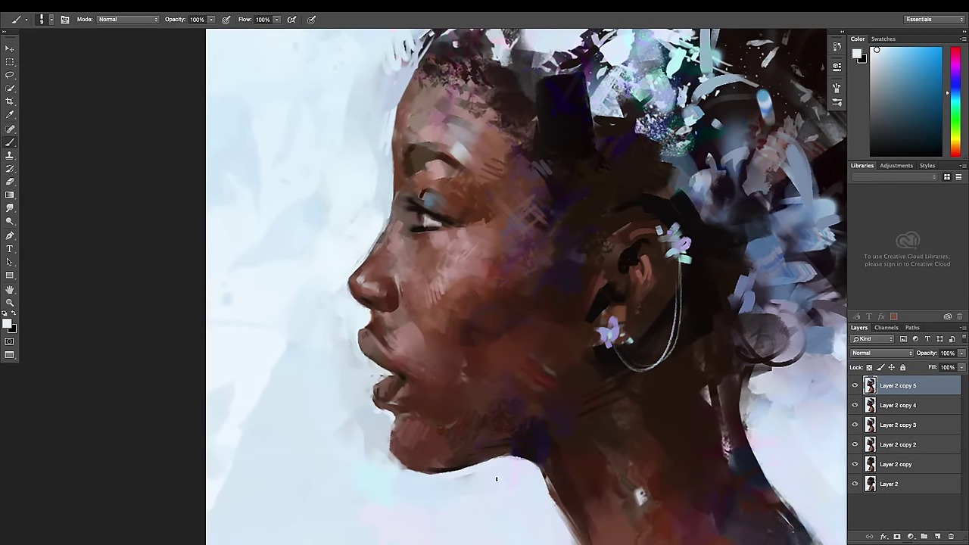
Paint pinkish-red tones near the lips, then flatten the layers and undo it
key("bracketright")
key("bracketright")
left_click(384, 324, "alt")
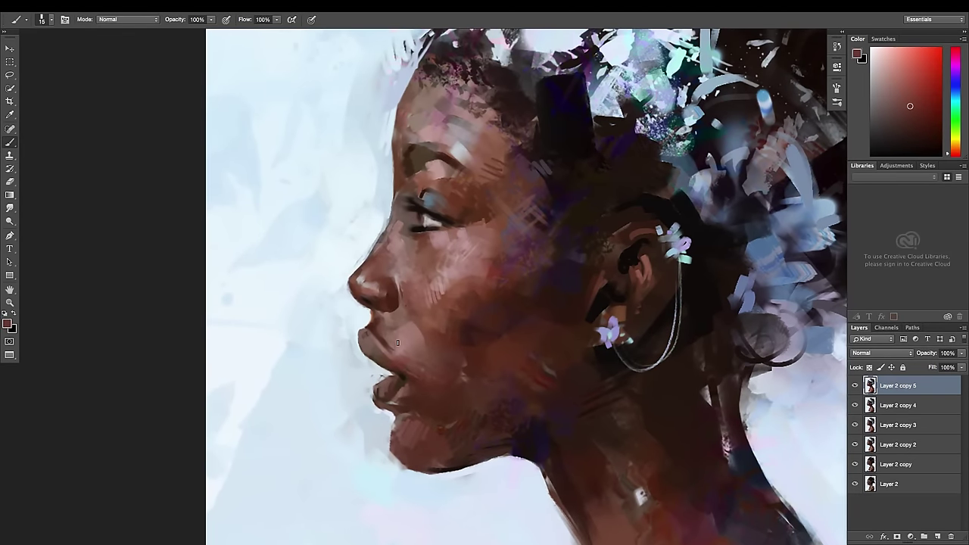
left_click(406, 364, "alt")
left_click(427, 376, "alt")
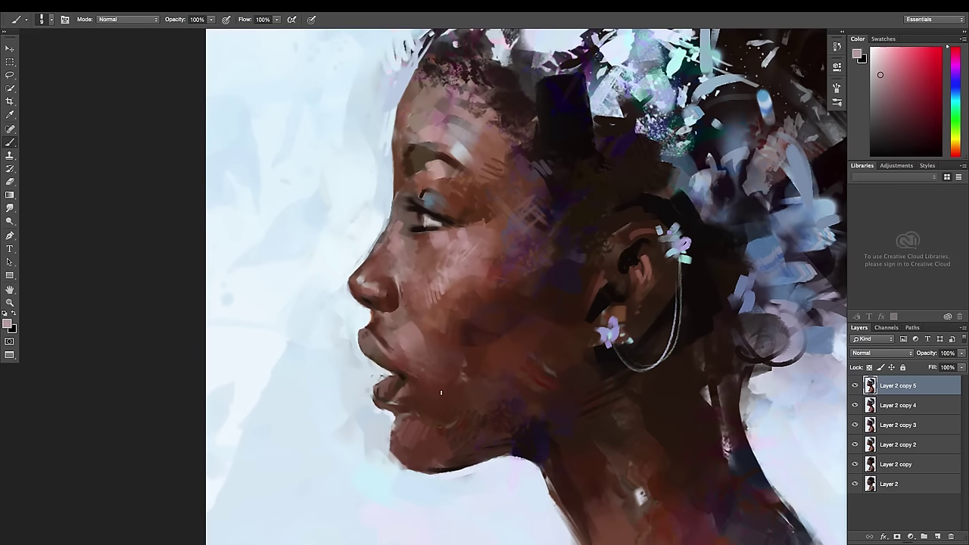
key("ctrl+shift+e")
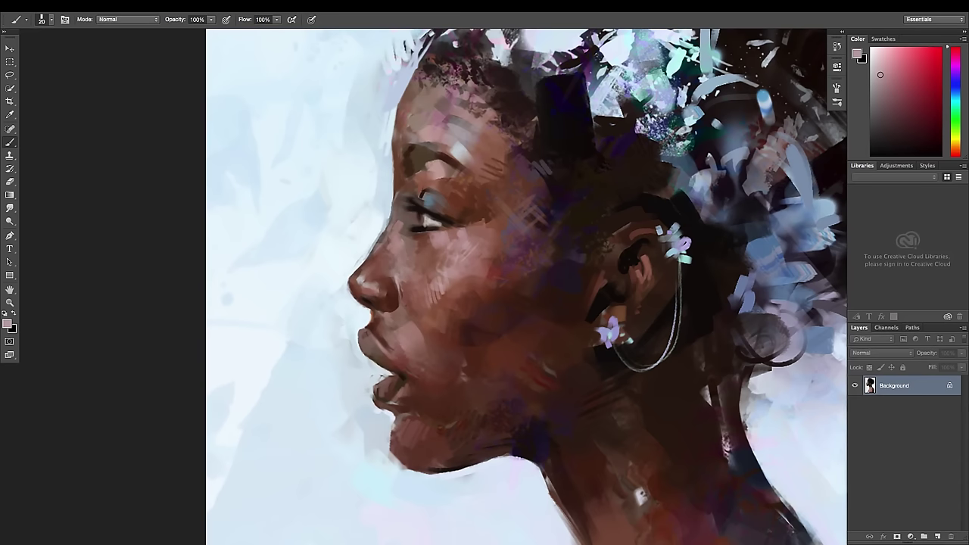
key("ctrl+z")
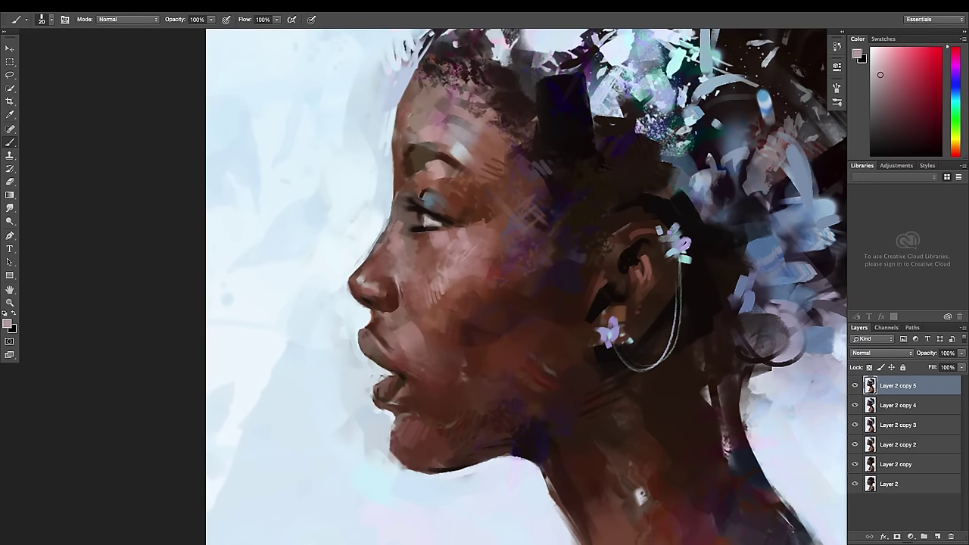
Reset colours, choose the 200 px elliptical brush tip and sample light blue-grey background
key("ctrl+minus")
key("ctrl+minus")
key("bracketright")
key("bracketright")
key("d")
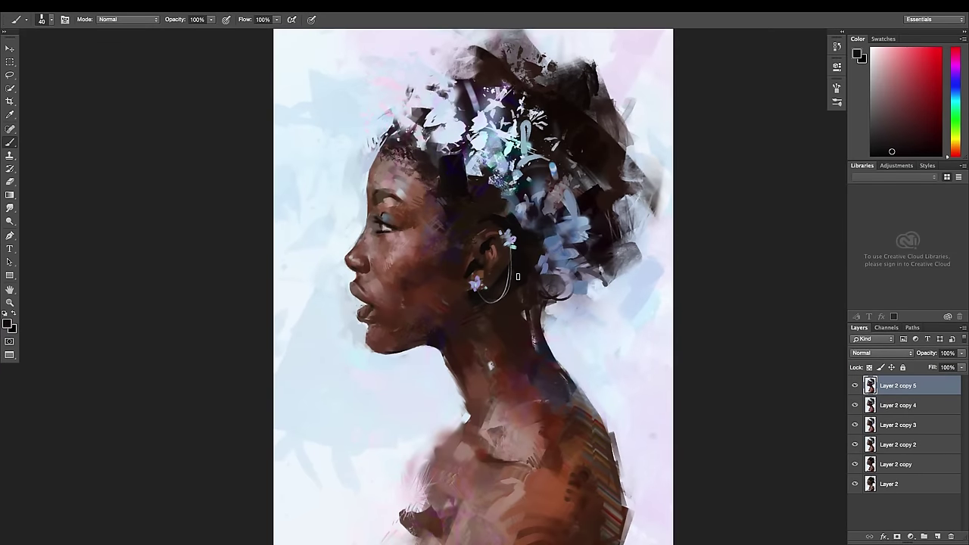
right_click(522, 349)
double_click(520, 369)
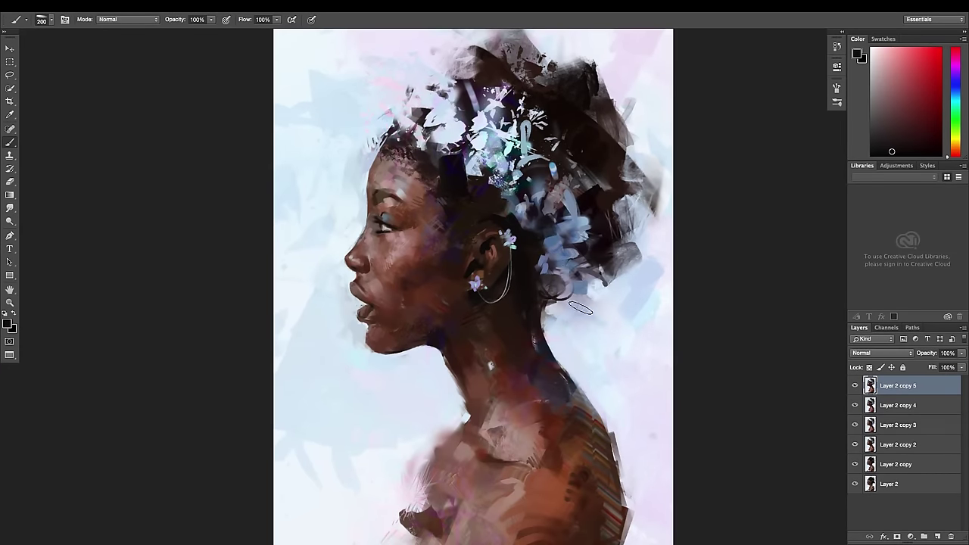
left_click(581, 307, "alt")
key("bracketleft")
key("bracketleft")
key("bracketleft")
key("ctrl+plus")
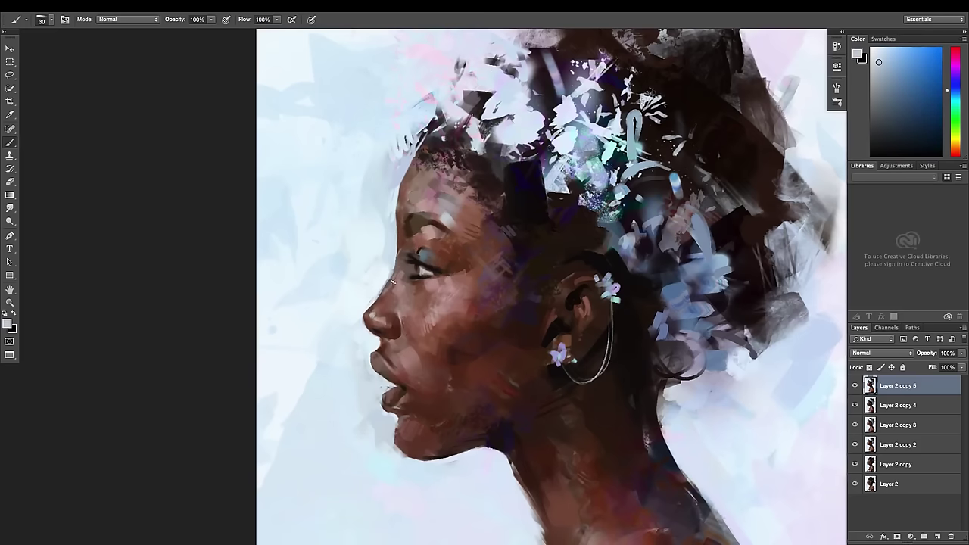
Sample pinkish mauve, dark reddish-brown and pale pink tones around the eye
left_click(400, 244, "alt")
key("bracketleft")
left_click(416, 270, "alt")
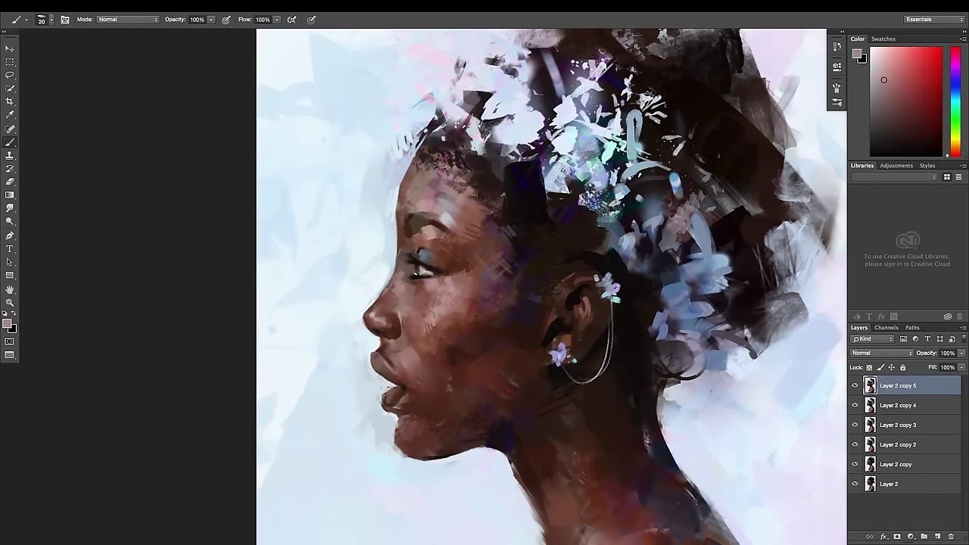
left_click(425, 287, "alt")
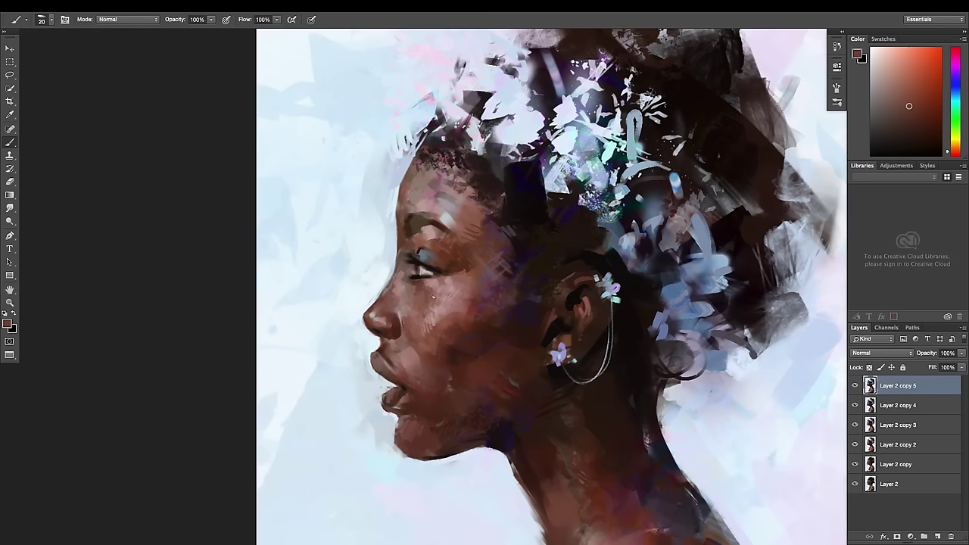
key("bracketright")
key("bracketright")
key("bracketright")
left_click(435, 291, "alt")
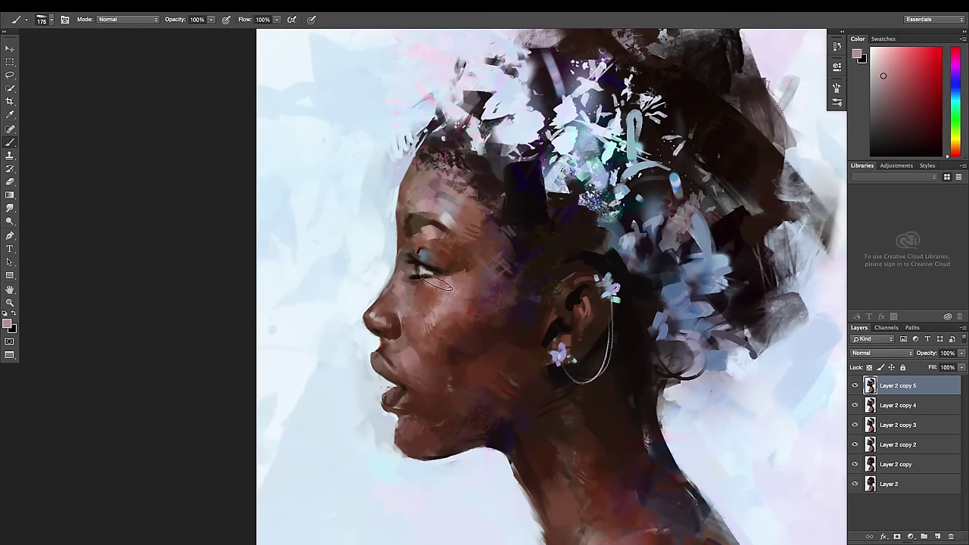
key("bracketright")
key("bracketright")
key("bracketright")
left_click(418, 277, "alt")
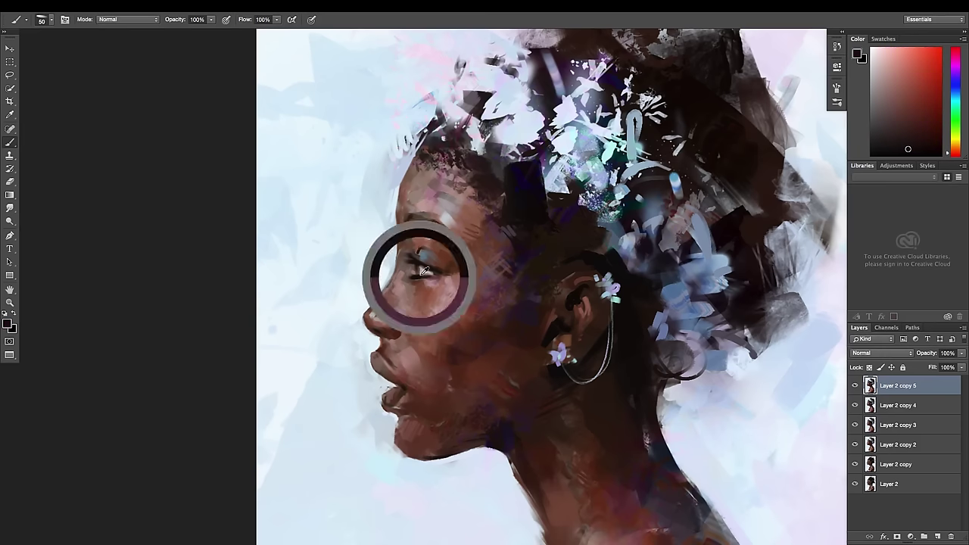
Paint dark eyelid detail and orange-brown skin tone around the eye
key("bracketleft")
key("bracketleft")
key("bracketleft")
left_click(414, 276, "alt")
left_click(421, 259, "alt")
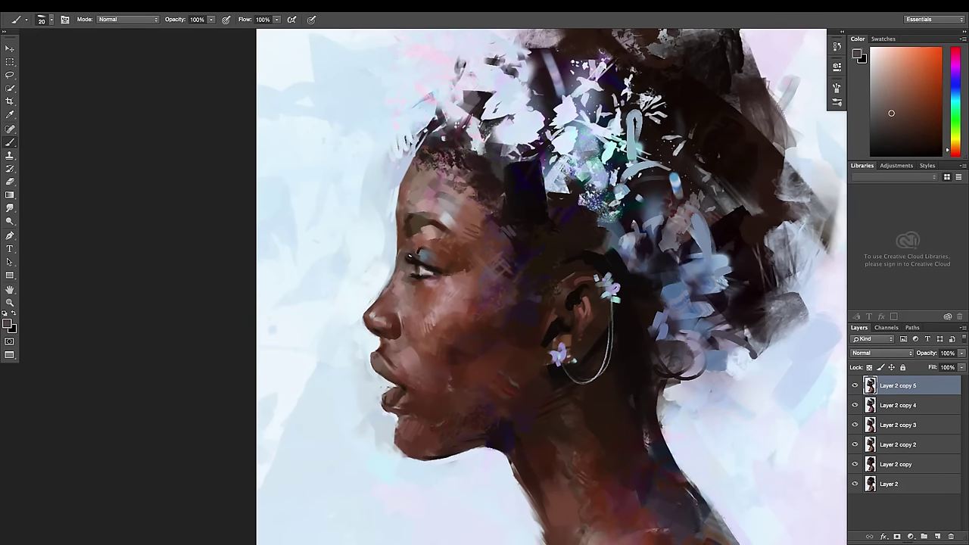
left_click(412, 258, "alt")
left_click(413, 252, "alt")
left_click(426, 259, "alt")
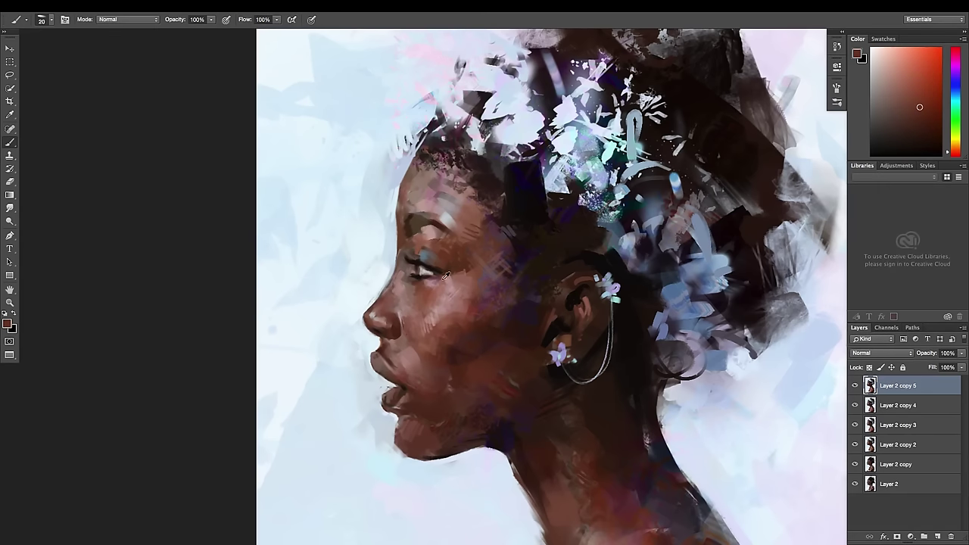
Add dark purple-black, light grey and red-brown touches near the eye and eyebrow
left_click(433, 265, "alt")
left_click(421, 260, "alt")
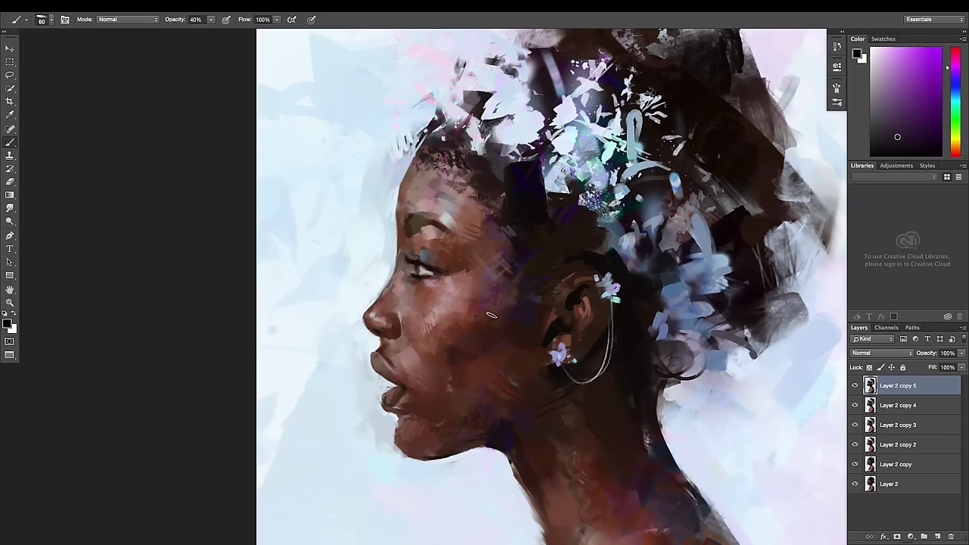
key("bracketleft")
key("bracketleft")
left_click(464, 272, "alt")
key("bracketleft")
left_click(436, 251, "alt")
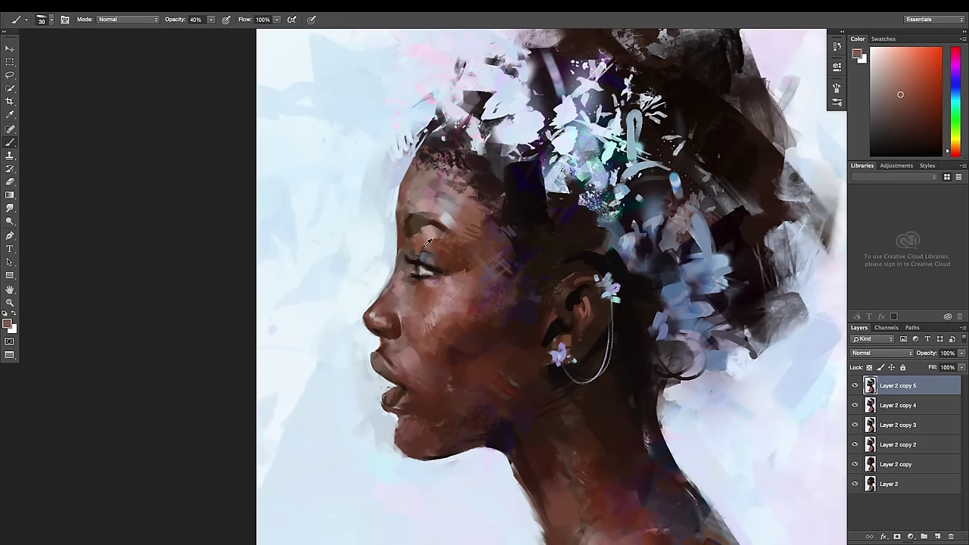
Flip the canvas horizontally so the profile faces right, then flatten the layers
left_click(415, 248, "alt")
key("bracketleft")
left_click(129, 7)
left_click(249, 149)
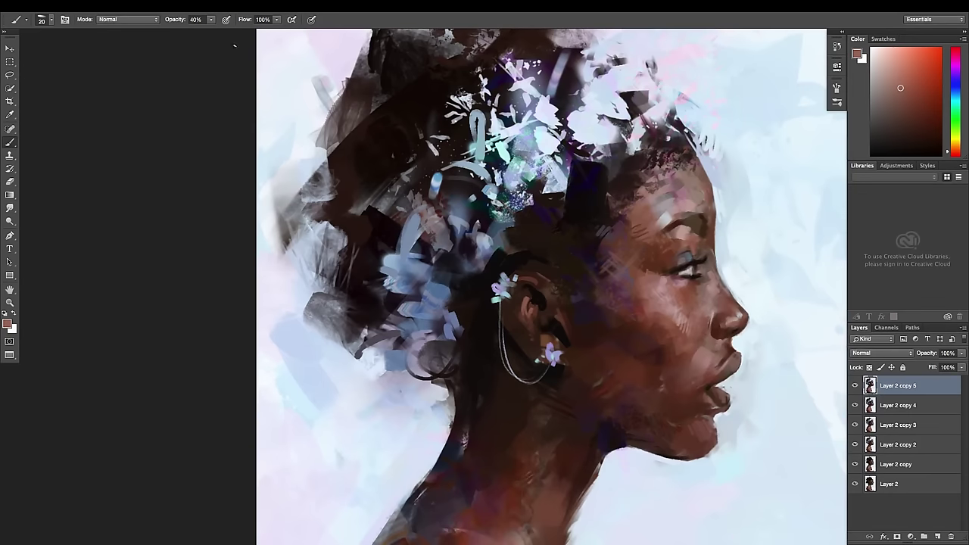
key("ctrl+shift+e")
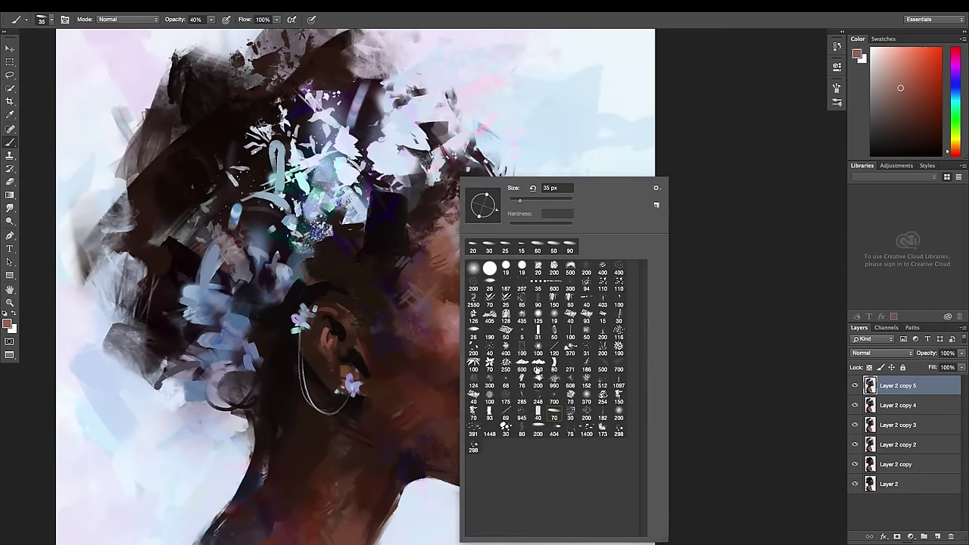
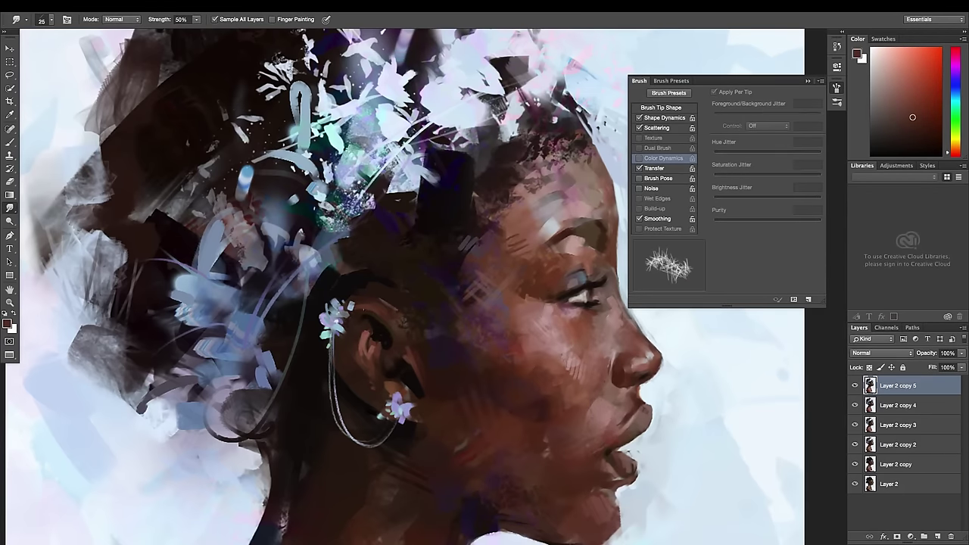
Add dark touches around the ear with a small brush, sampling near-black and reddish-brown skin tones
key("b")
left_click(386, 333, "alt")
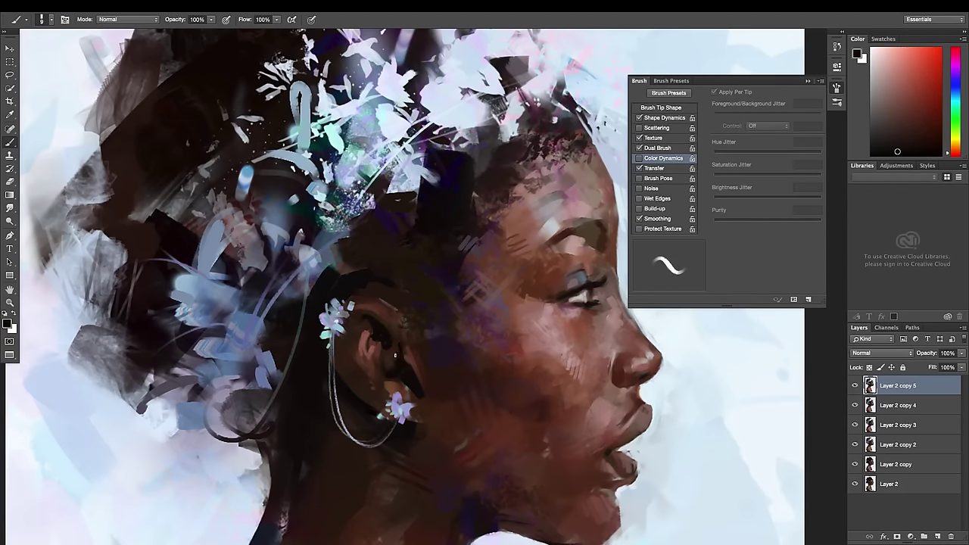
key("bracketleft")
key("bracketleft")
key("bracketleft")
left_click(361, 330, "alt")
left_click(382, 386, "alt")
left_click(356, 389, "alt")
key("bracketright")
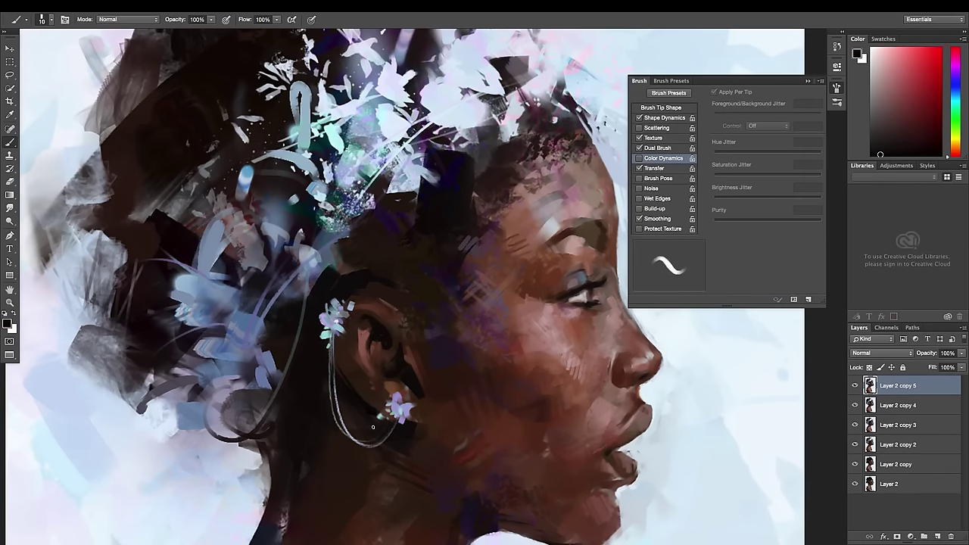
left_click(368, 321, "alt")
left_click(353, 353, "alt")
key("bracketright")
key("bracketright")
key("bracketright")
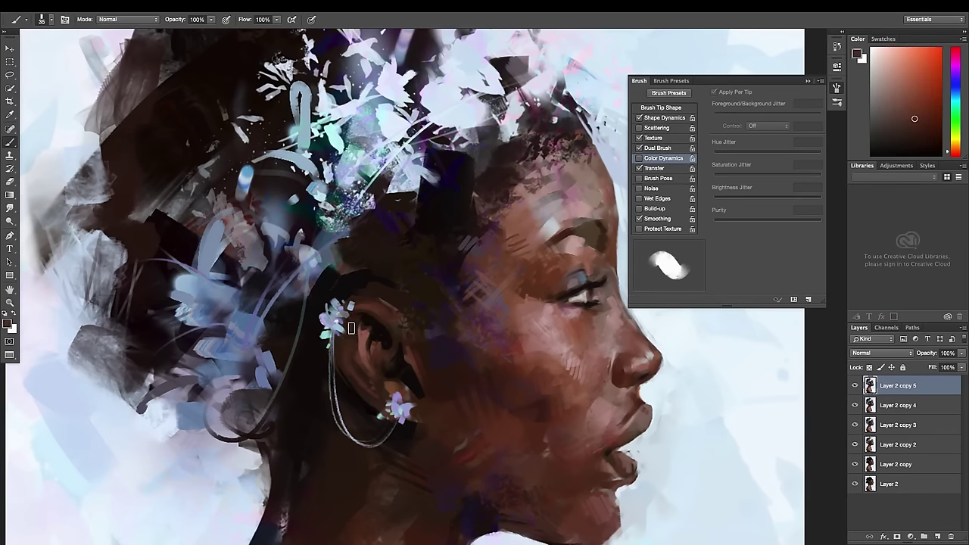
Add more dark strokes near the ear, alternating skin and near-black hair samples and brush sizes
scroll(355, 359, "down", 1)
key("bracketleft")
key("bracketleft")
key("bracketleft")
left_click(378, 368, "alt")
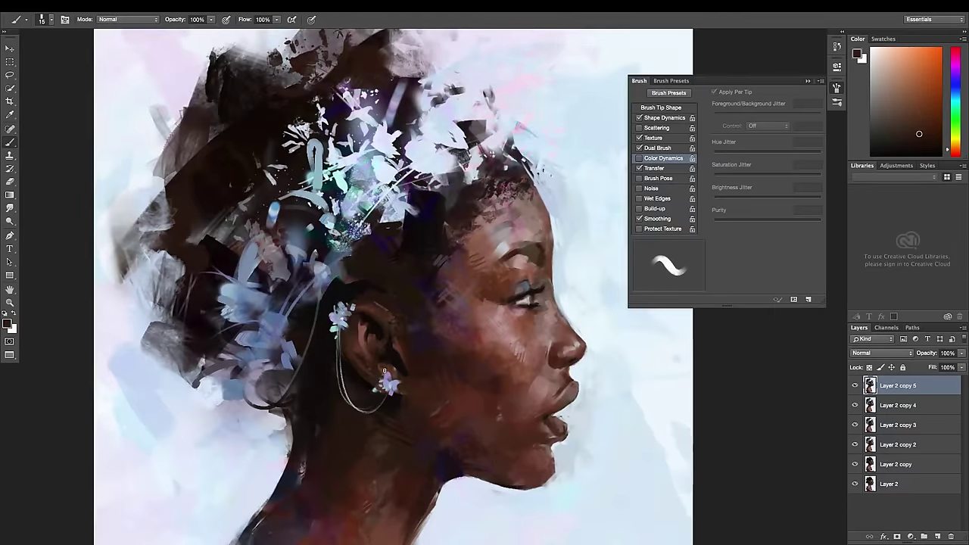
left_click(402, 365, "alt")
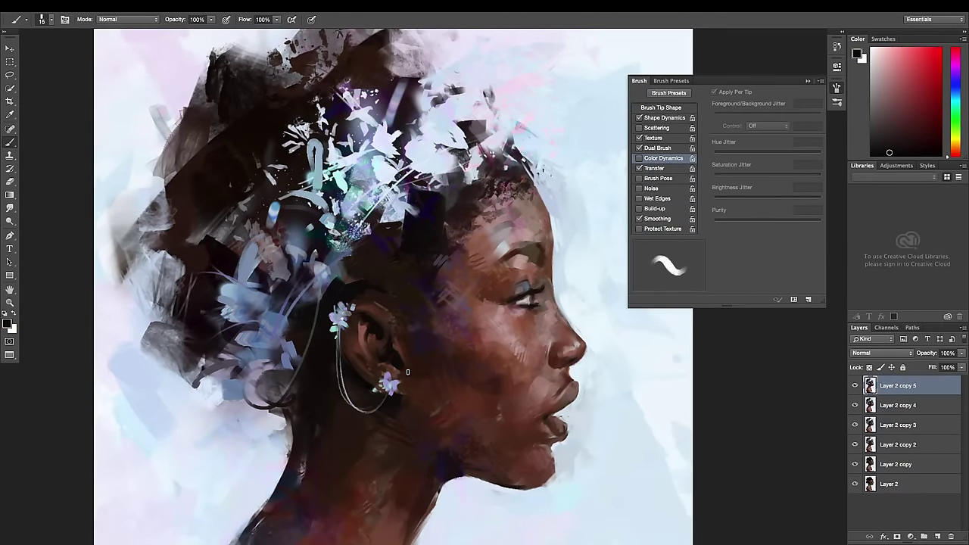
left_click(383, 367, "alt")
key("bracketright")
key("bracketright")
key("bracketright")
left_click(396, 397, "alt")
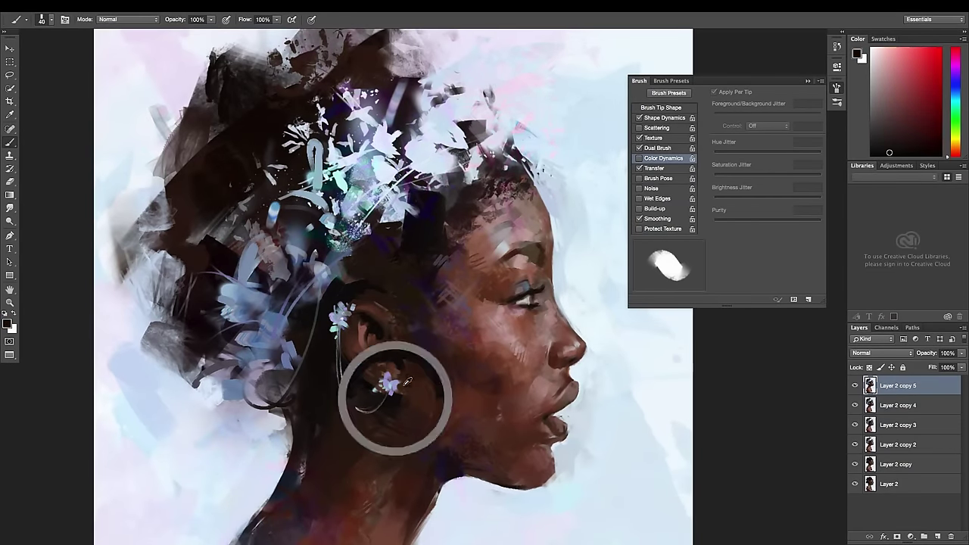
left_click(355, 342, "alt")
key("bracketleft")
key("bracketleft")
key("bracketleft")
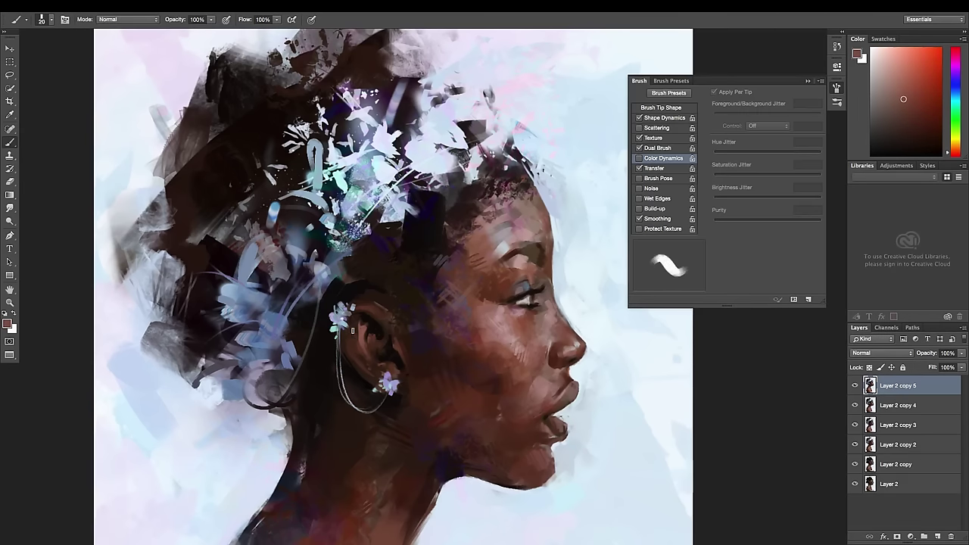
key("bracketright")
left_click(367, 383, "alt")
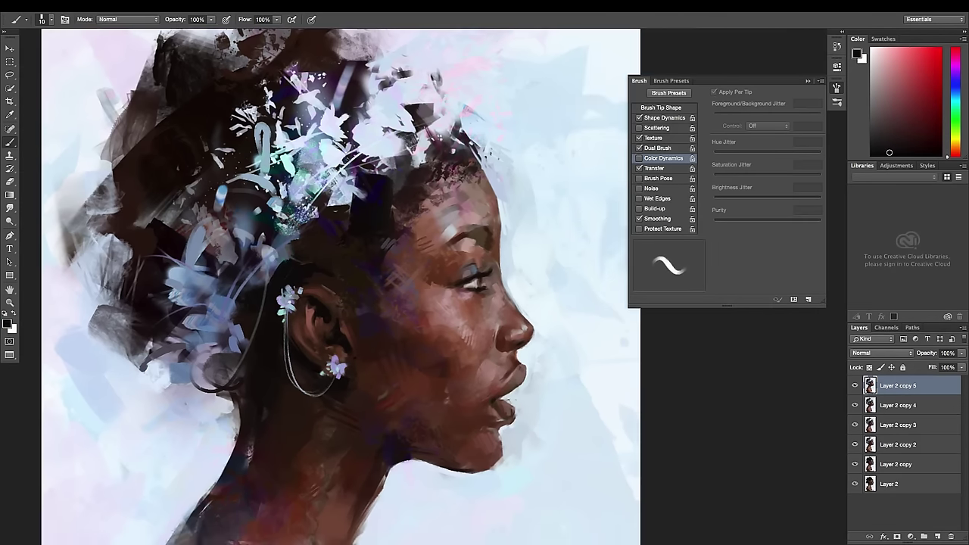
Flip the view to check, then refine the ear with a soft round brush and reddish-brown skin tones
key("h")
right_click(392, 311)
double_click(391, 311)
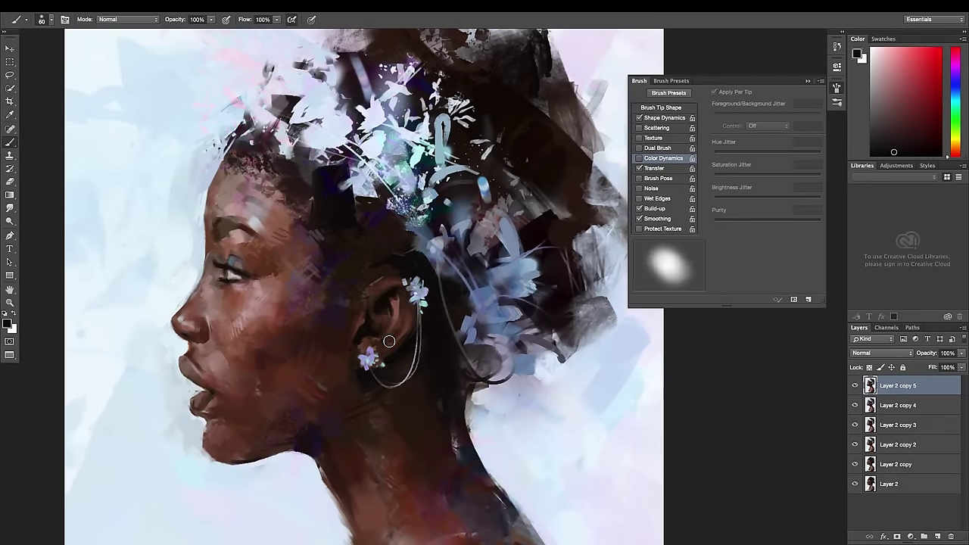
key("bracketleft")
left_click(355, 340, "alt")
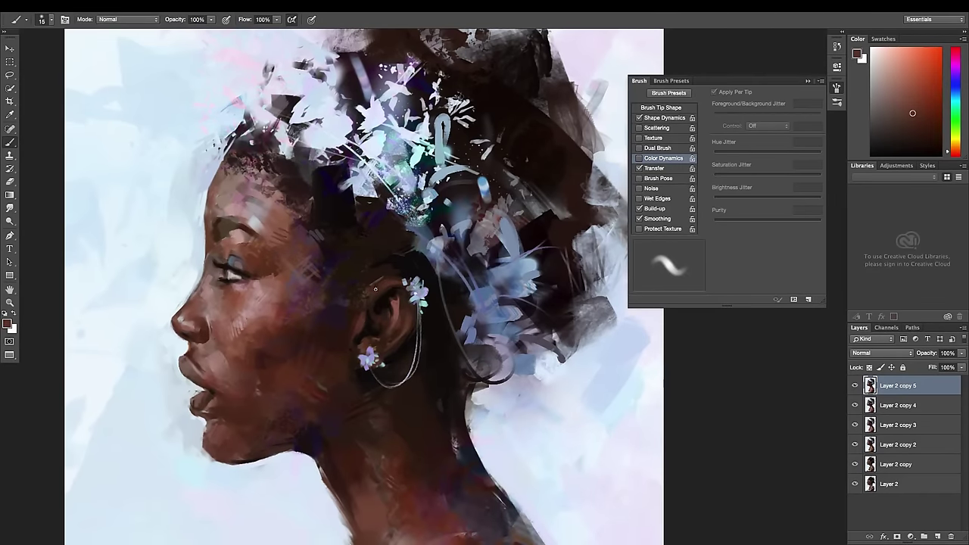
left_click(395, 327, "alt")
key("period")
key("comma")
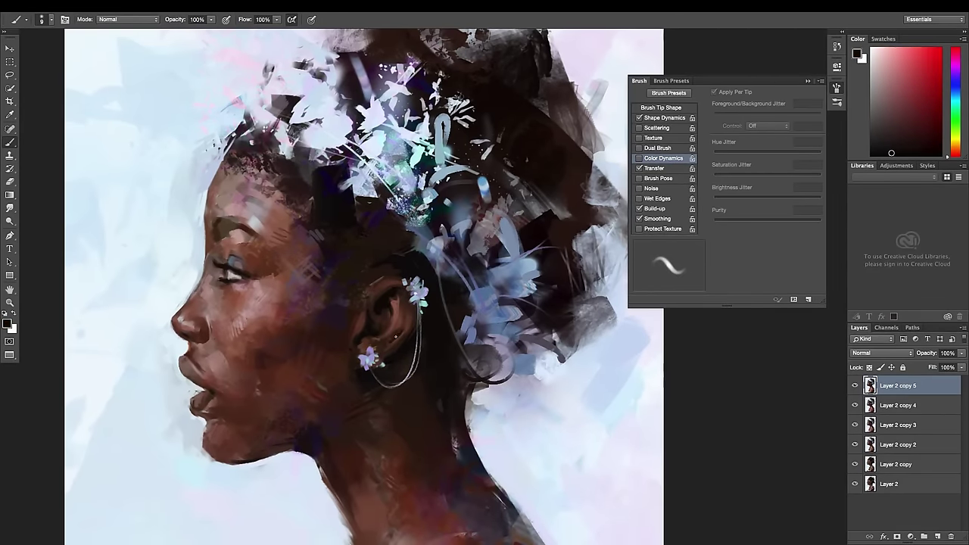
left_click(407, 310, "alt")
Alternate soft and fine tapered brushes to refine the ear with near-black and reddish-brown tones
scroll(430, 275, "down", 3)
scroll(429, 276, "up", 2)
key("period")
left_click(428, 281, "alt")
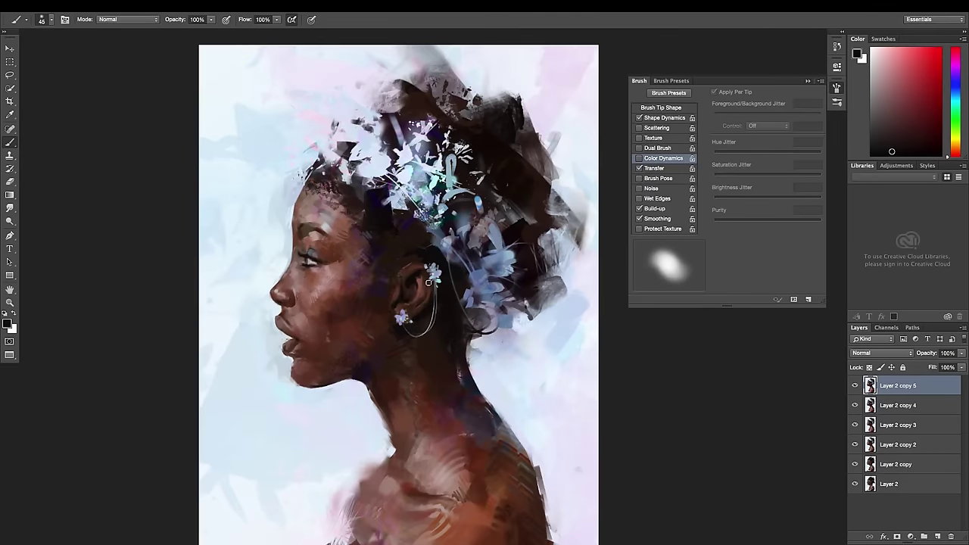
key("comma")
left_click(411, 280, "alt")
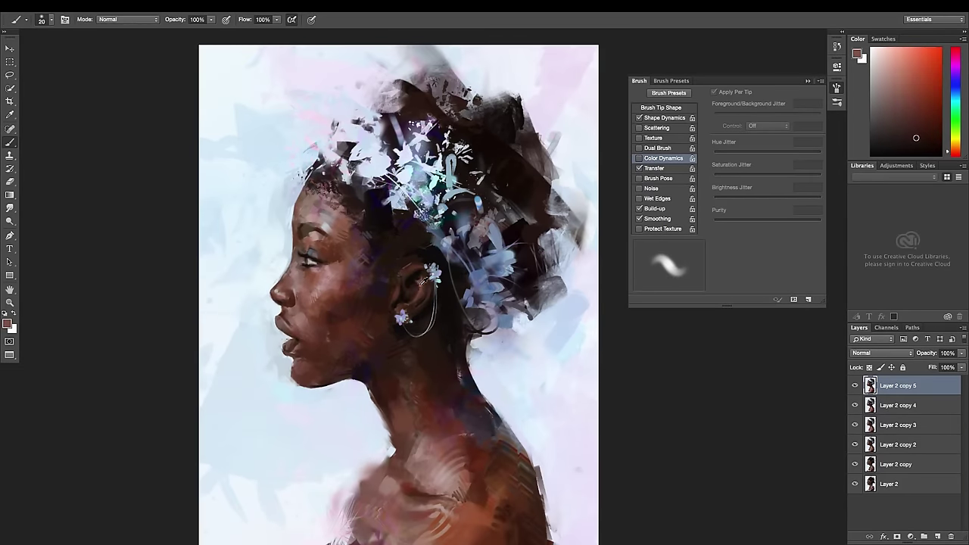
left_click(420, 286, "alt")
key("comma")
scroll(412, 298, "up", 1)
left_click(409, 297, "alt")
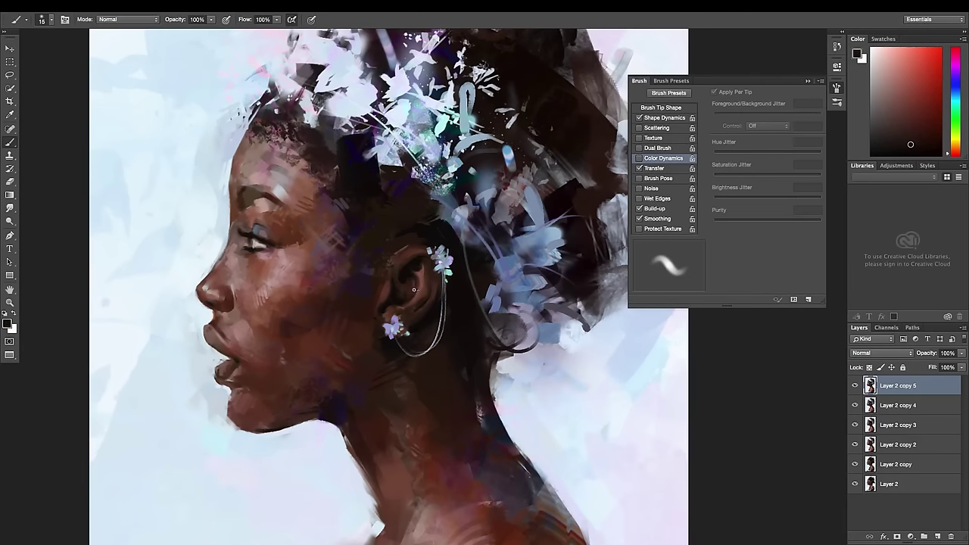
left_click(422, 268, "alt")
scroll(454, 254, "down", 3)
scroll(363, 227, "up", 2)
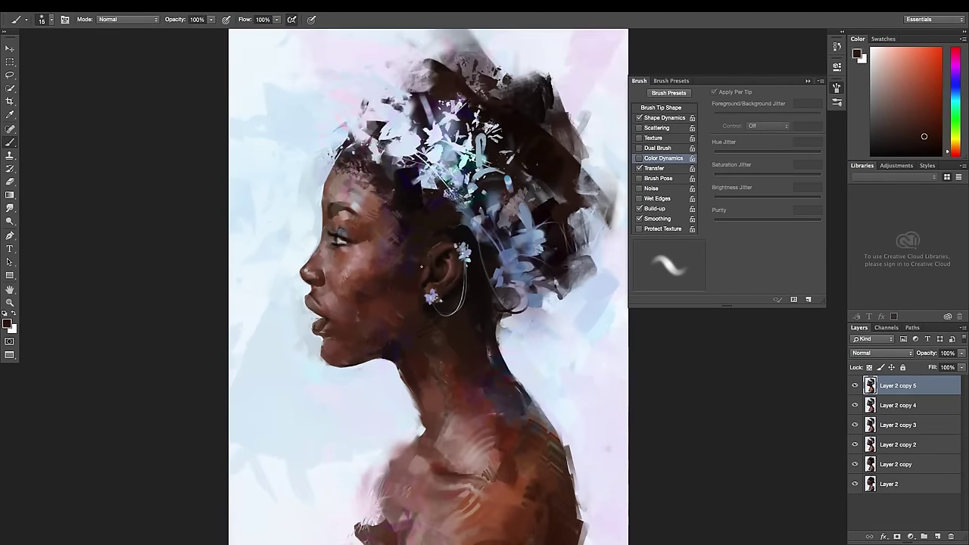
scroll(397, 311, "up", 3)
right_click(428, 180)
double_click(521, 412)
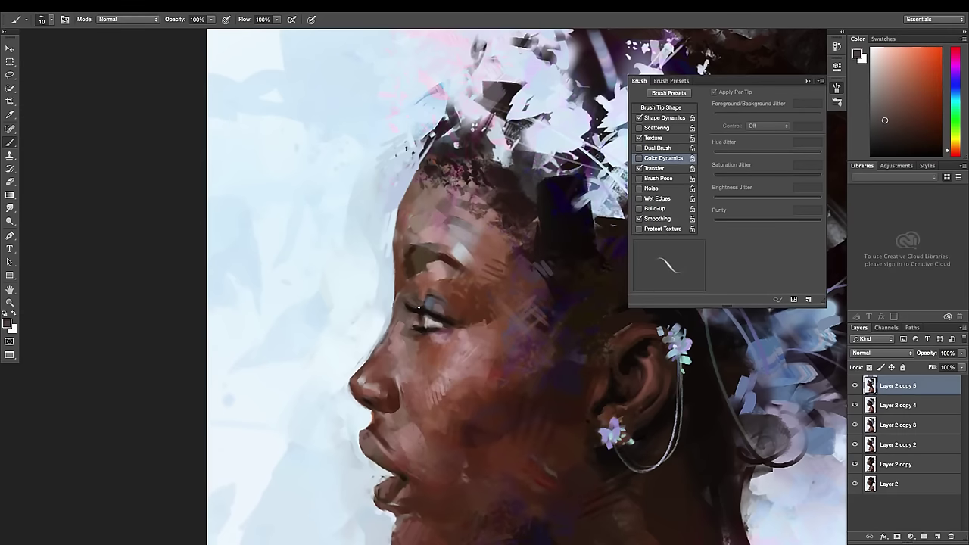
Brighten the eye area with a light skin-tone stroke and flip the portrait back to face right
left_click(425, 324, "alt")
left_click_drag(422, 325, 440, 321)
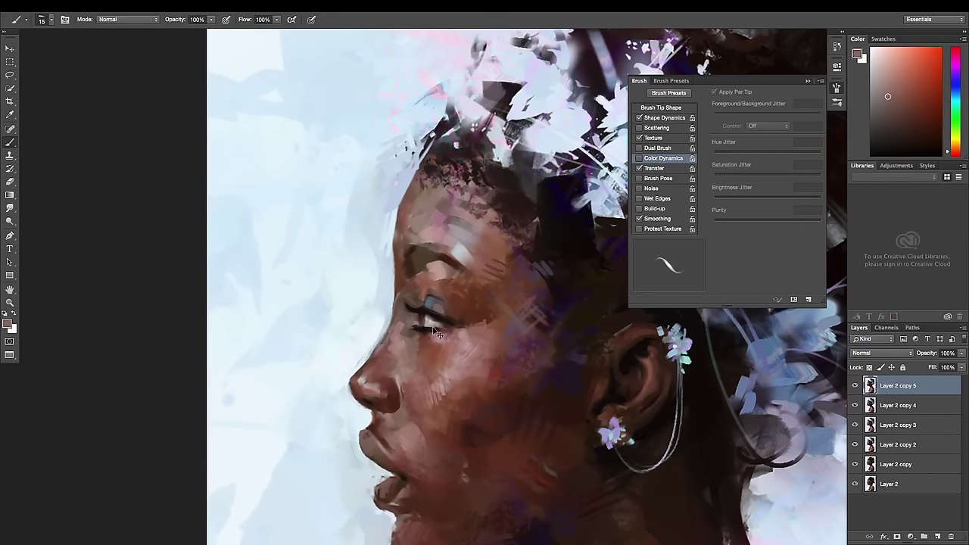
left_click(121, 6)
left_click(260, 147)
Sample dark brown, reddish-brown, greyish pink and near-black tones across the face near the eye
left_click(457, 218, "alt")
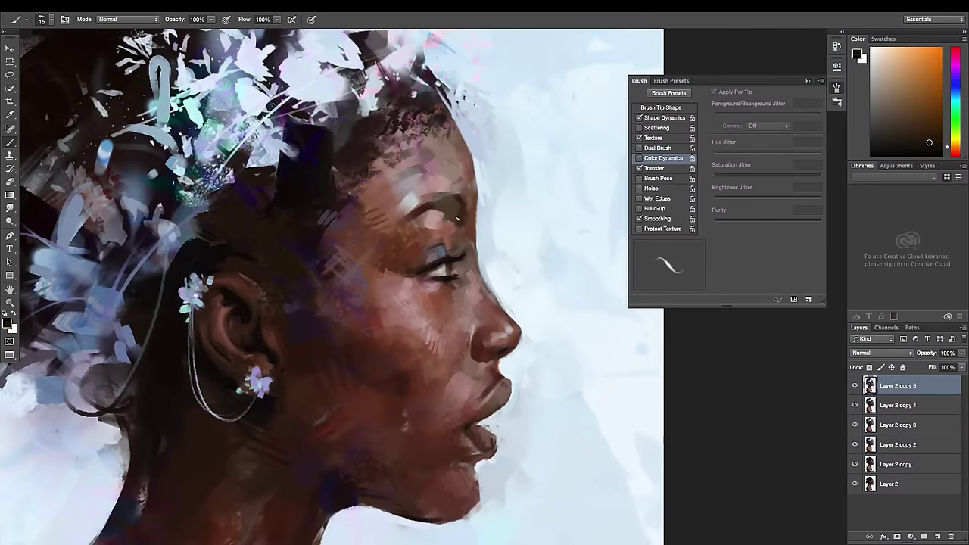
left_click(468, 188, "alt")
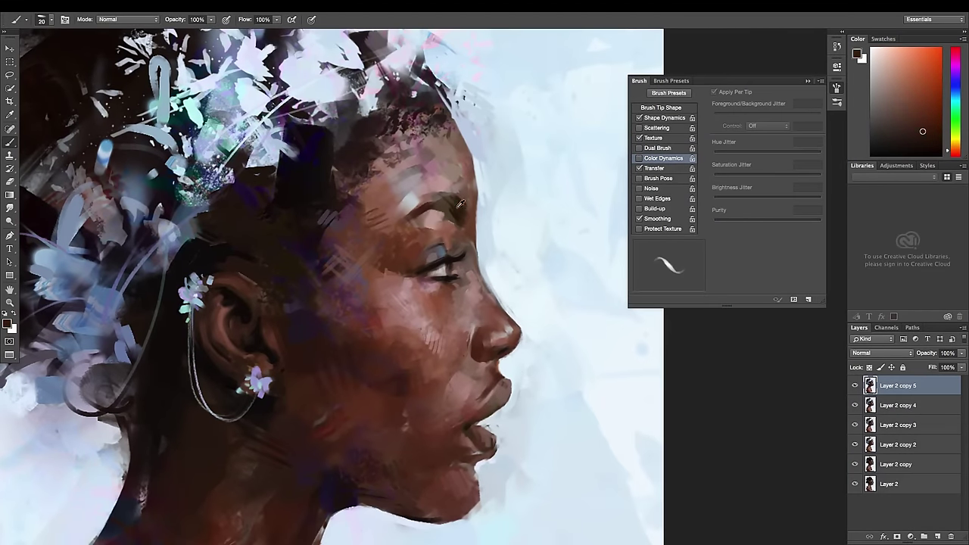
left_click(457, 220, "alt")
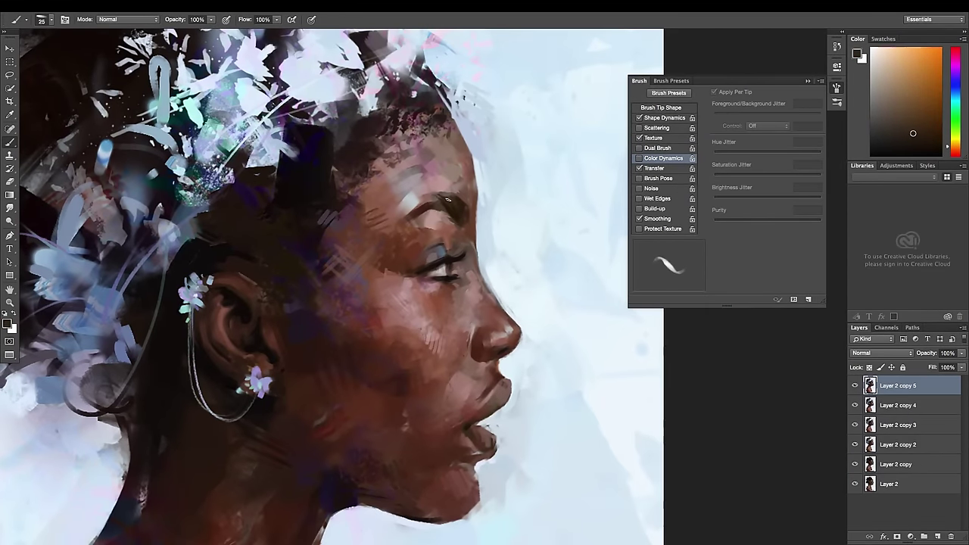
left_click(439, 199, "alt")
left_click(413, 216, "alt")
left_click(426, 233, "alt")
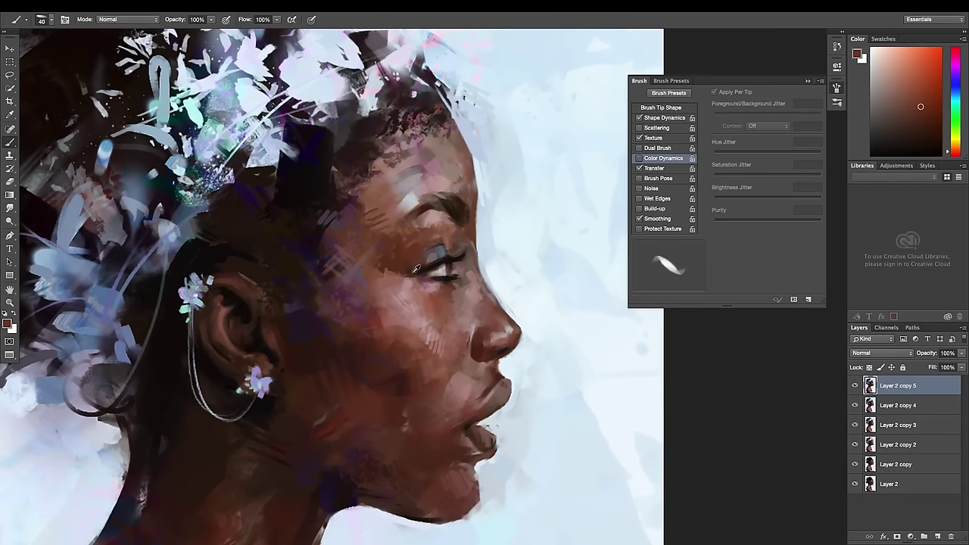
left_click(444, 250, "alt")
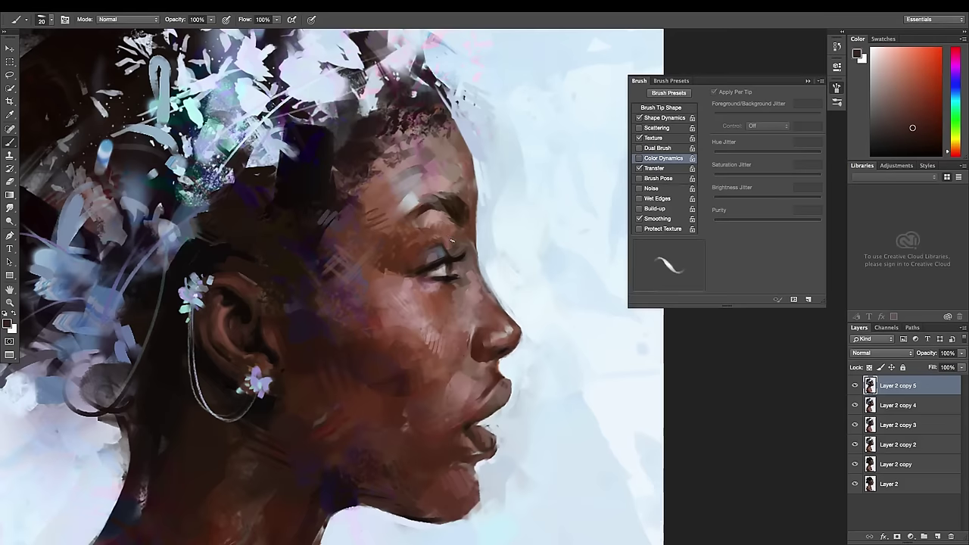
key("bracketright")
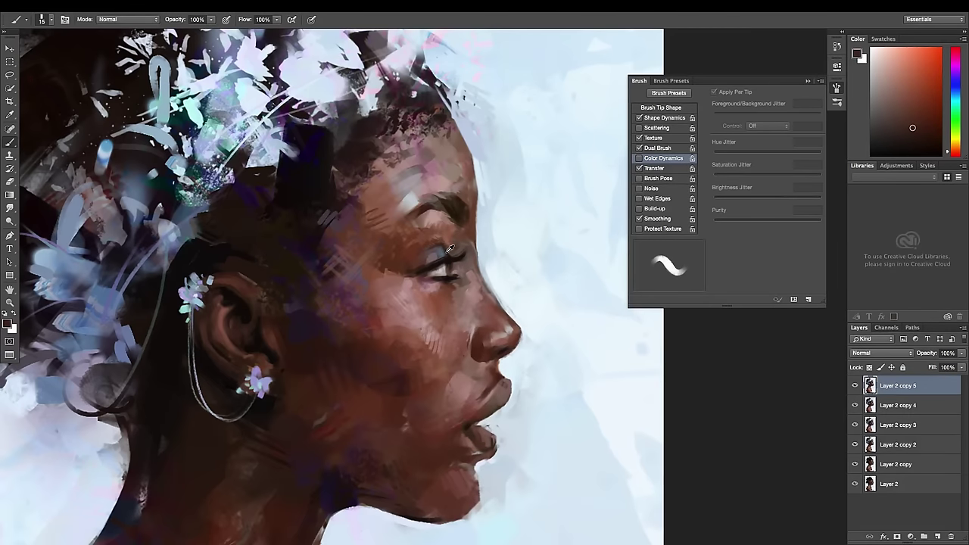
left_click(450, 249, "alt")
key("bracketleft")
left_click(448, 245, "alt")
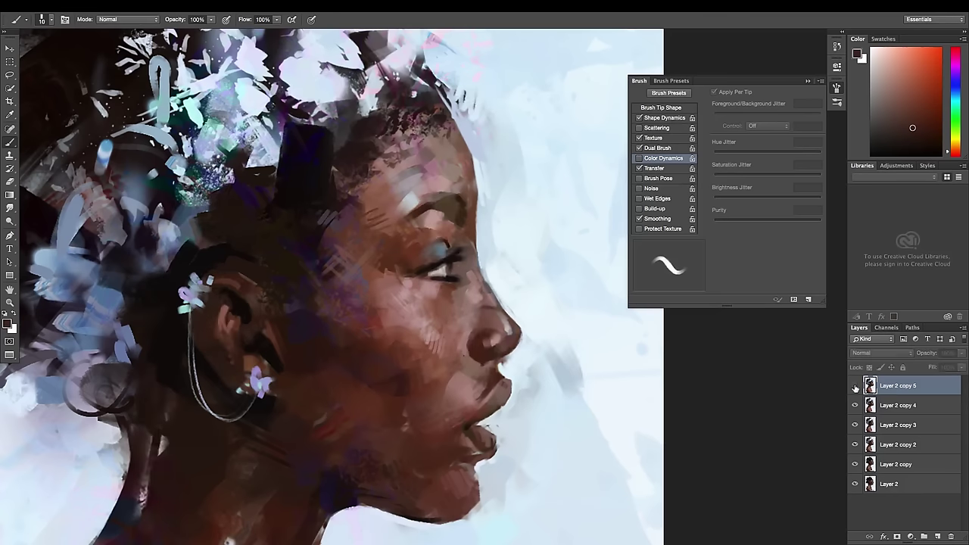
Resample eye-area skin tones, a bluish white from the forehead and light pink, varying brush size
left_click(445, 245, "alt")
left_click(461, 258, "alt")
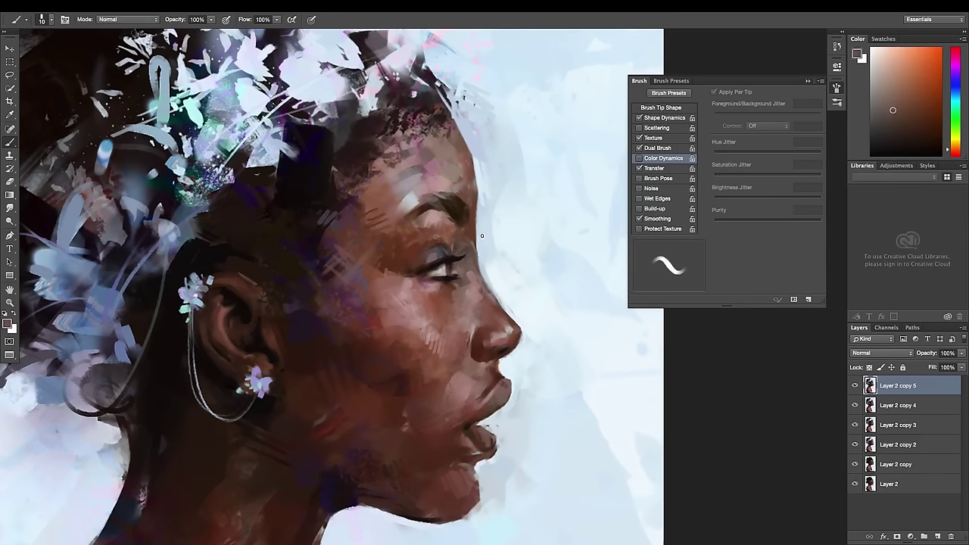
key("bracketright")
key("bracketright")
key("bracketright")
left_click(441, 251, "alt")
key("bracketright")
key("bracketright")
key("bracketright")
key("bracketleft")
key("bracketleft")
key("bracketleft")
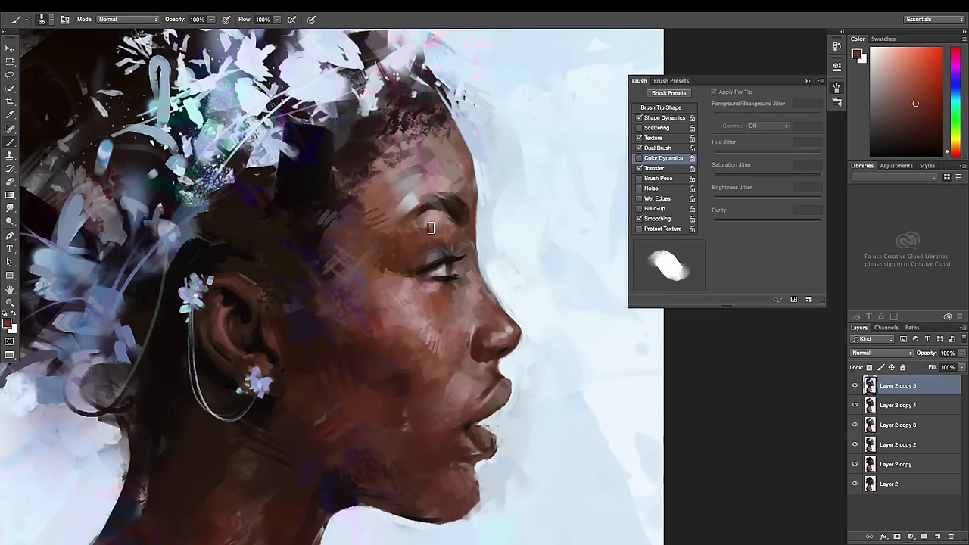
left_click(409, 189, "alt")
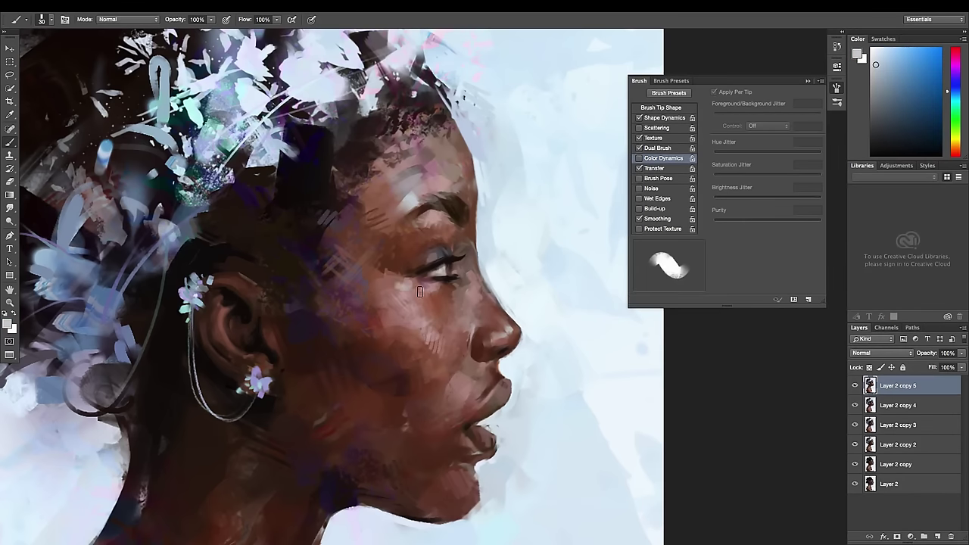
key("bracketleft")
key("bracketleft")
key("bracketleft")
left_click(409, 287, "alt")
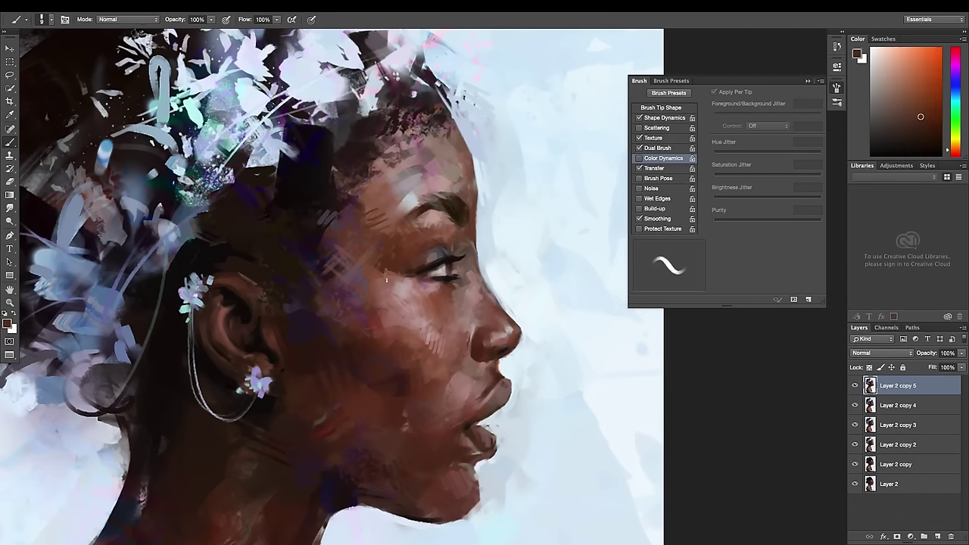
left_click(454, 265, "alt")
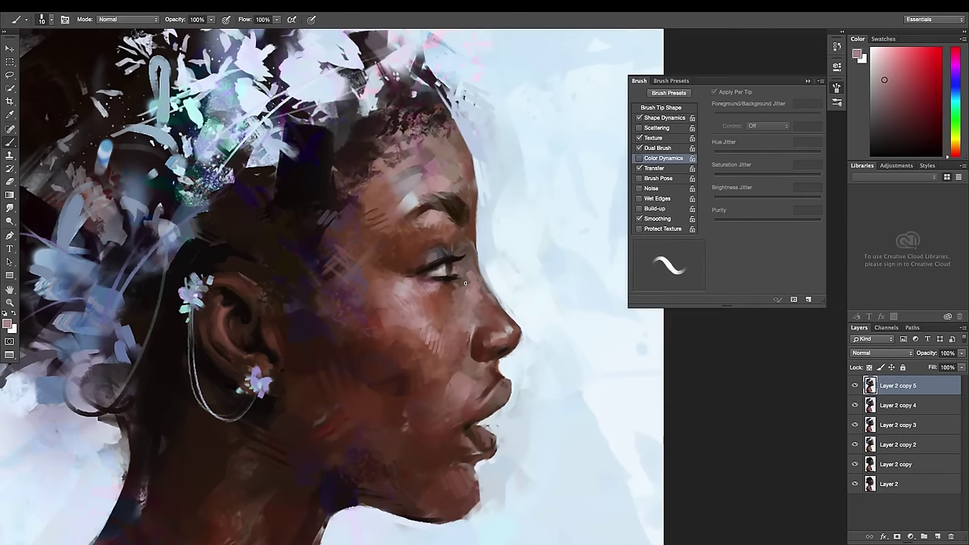
Pick a very dark brown, then undo to the unmirrored layered painting and fit it on screen
key("period")
left_click(459, 263, "alt")
key("comma")
left_click(475, 350, "alt")
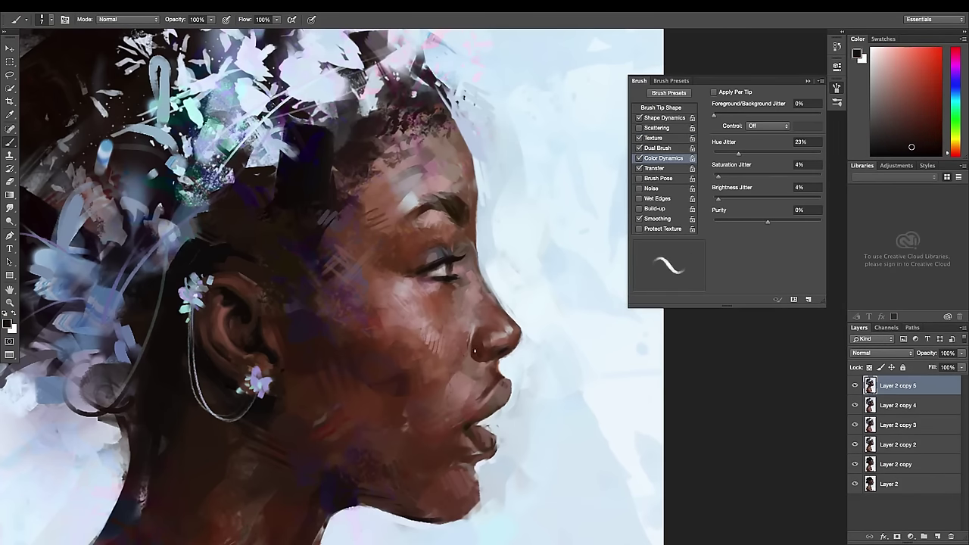
left_click(496, 375, "alt")
key("period")
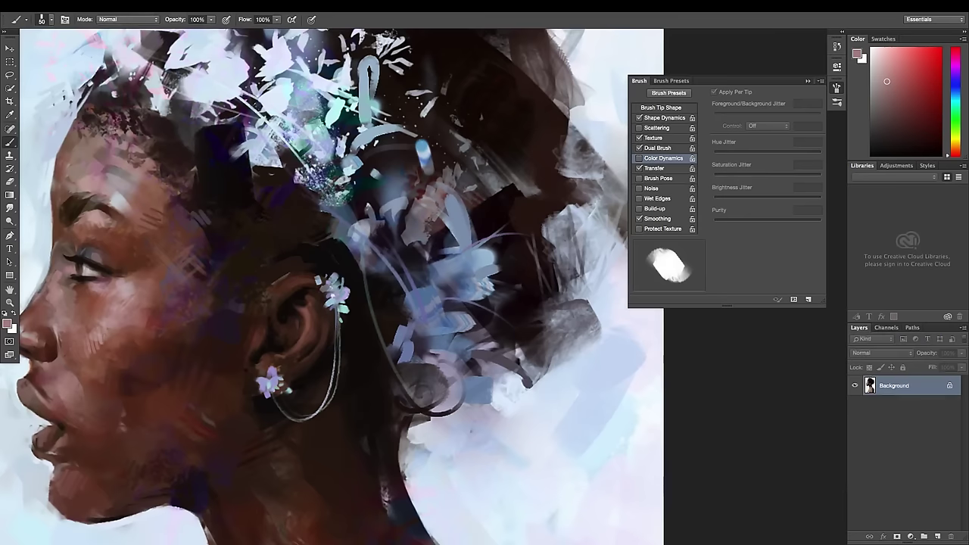
key("ctrl+z")
key("ctrl+0")
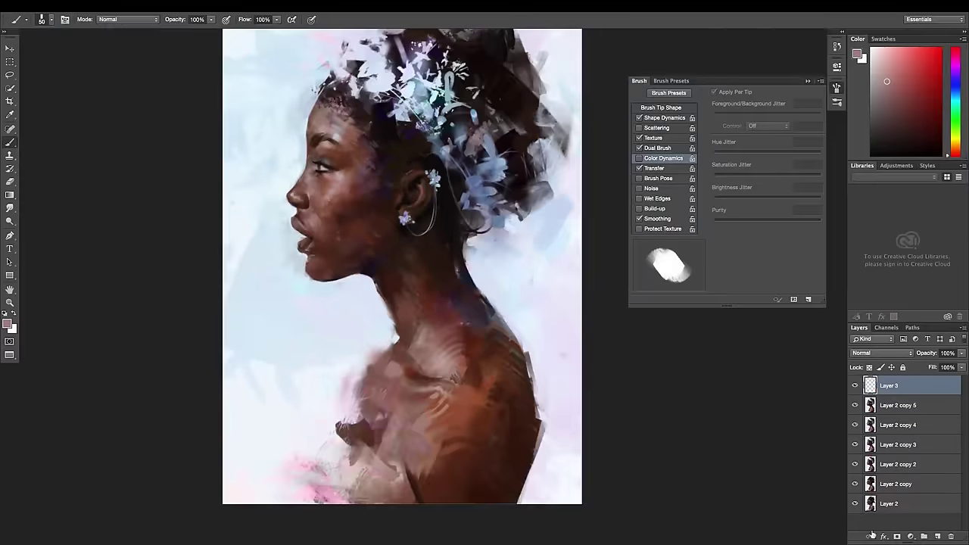
Paint a thin pale blue-grey necklace chain at the neck with a 30 px textured brush
right_click(454, 182)
double_click(579, 401)
left_click(447, 118, "alt")
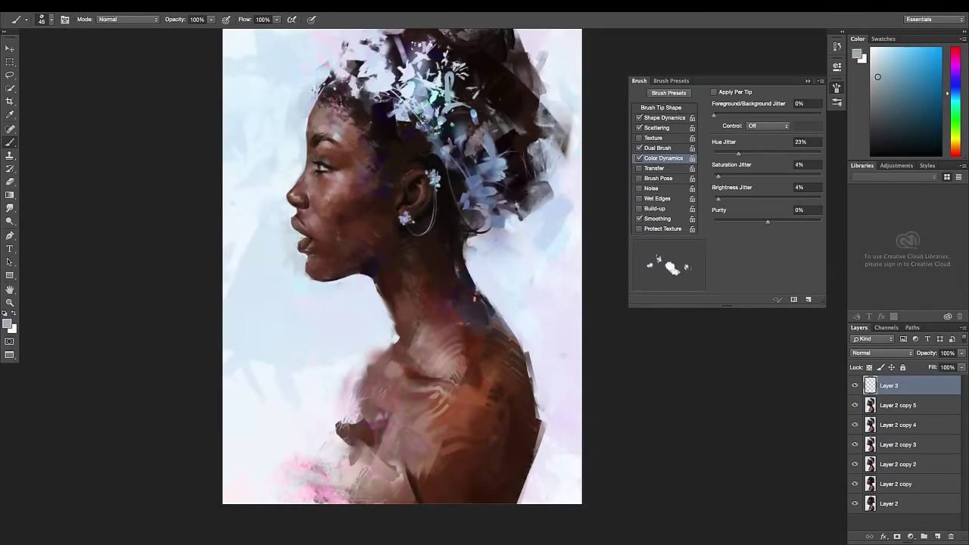
key("bracketleft")
key("bracketleft")
key("bracketleft")
left_click_drag(454, 341, 472, 303)
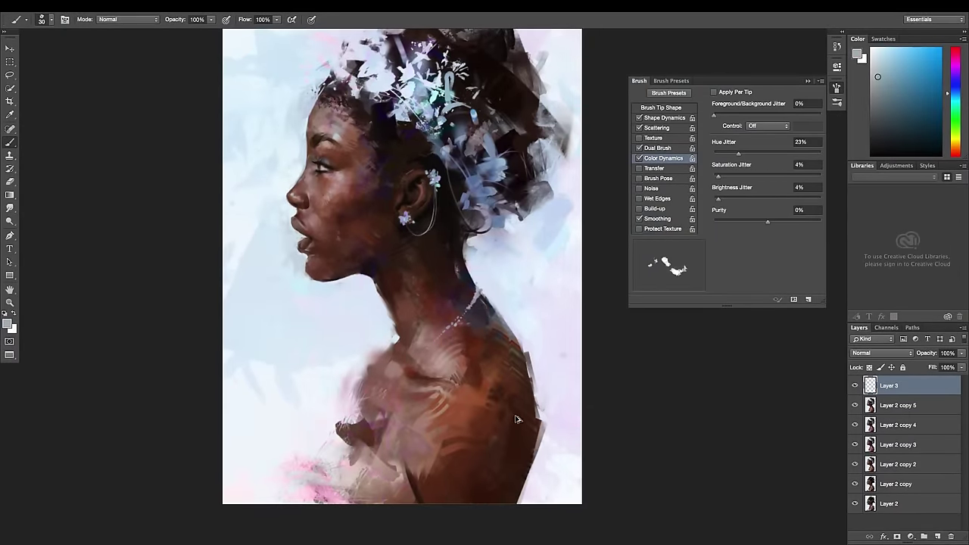
Load the scattered flower brush and undo a blue test stroke near the chest
right_click(387, 426)
double_click(454, 302)
left_click_drag(303, 408, 363, 484)
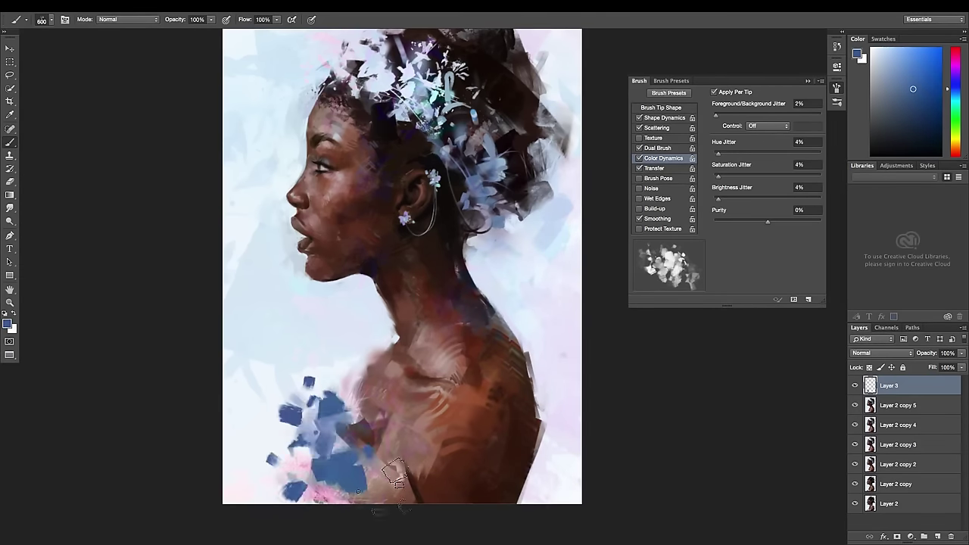
key("ctrl+z")
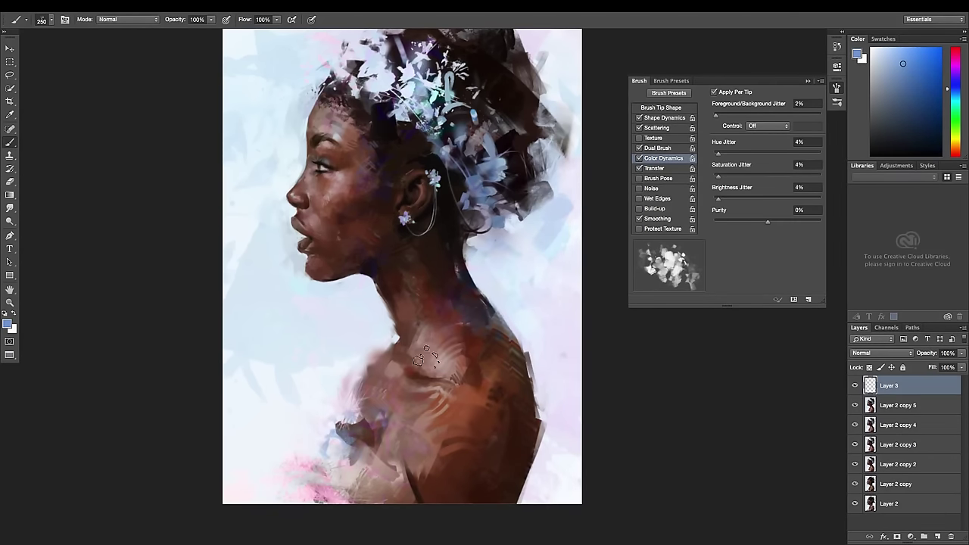
scroll(382, 91, "up", 3)
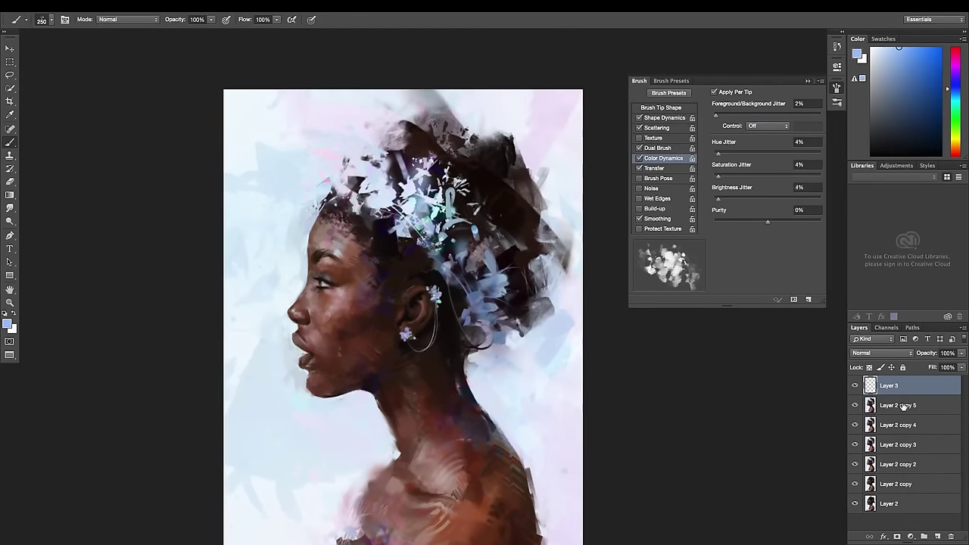
Set the brush blend mode to Hard Light and dab blue flecks over the eye area
left_click(127, 19)
left_click(125, 160)
left_click_drag(309, 281, 331, 273)
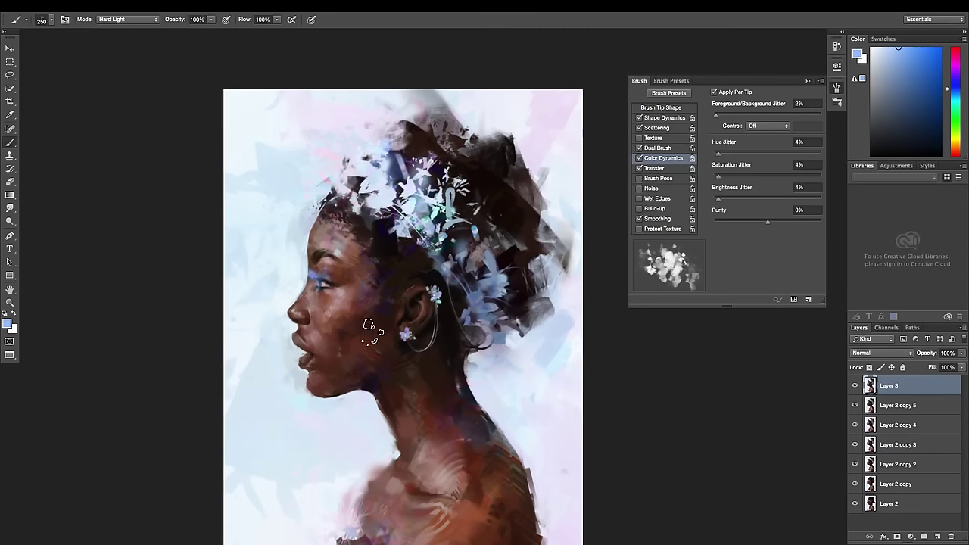
scroll(341, 303, "up", 1)
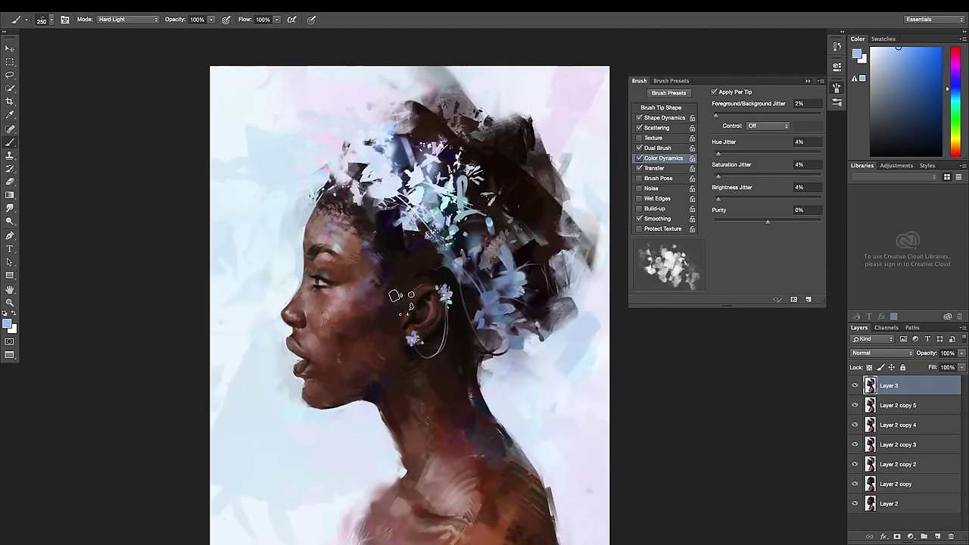
right_click(371, 424)
left_click(394, 250)
Reset brush blending to Normal, pick light grey-pink at 10 px, and bring the face and neck into view
left_click(127, 19)
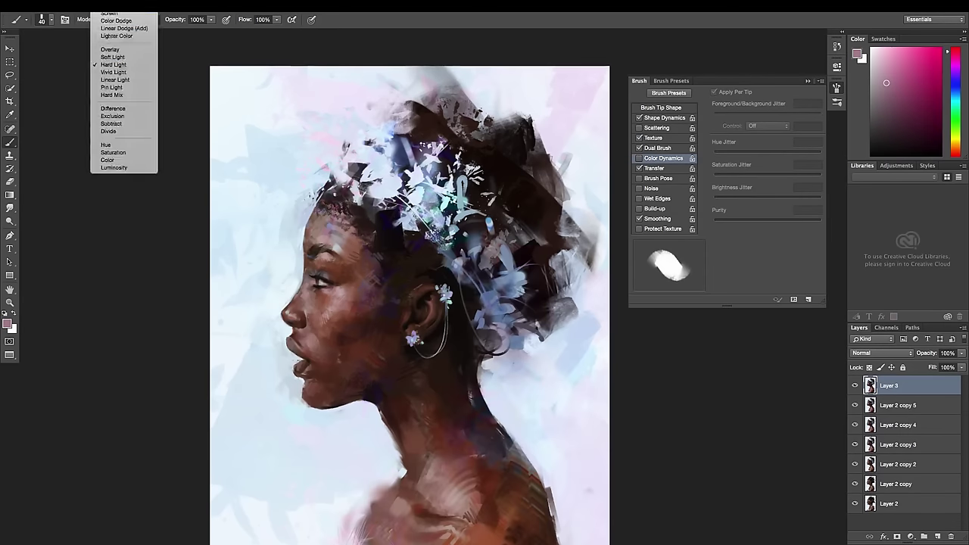
key("bracketright")
key("bracketright")
key("bracketright")
key("bracketleft")
key("bracketleft")
key("bracketleft")
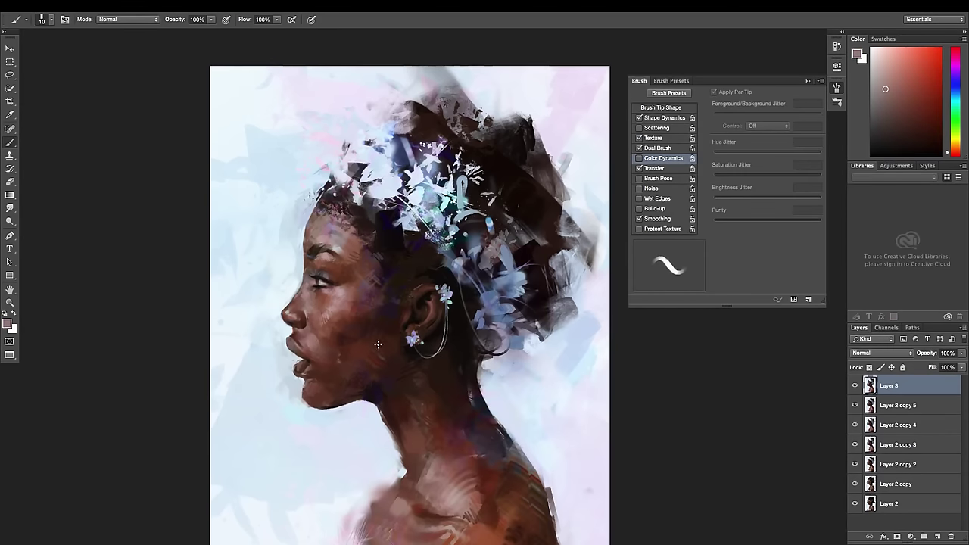
left_click(307, 348, "alt")
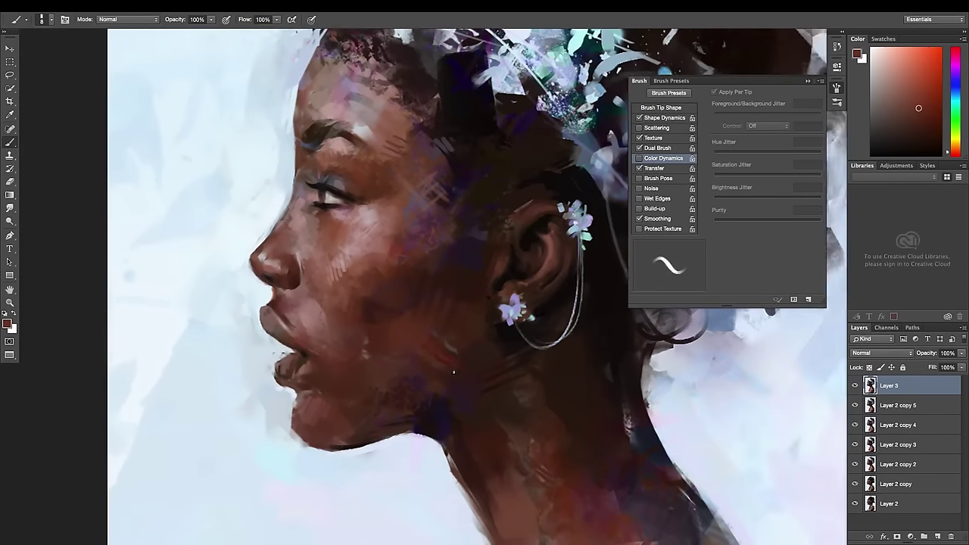
scroll(353, 295, "down", 5)
right_click(470, 367)
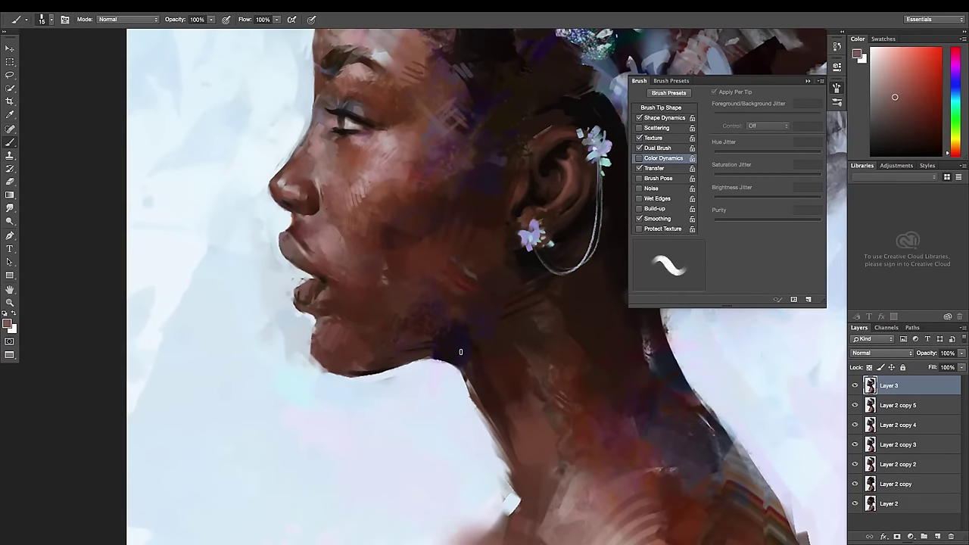
left_click_drag(368, 225, 434, 341)
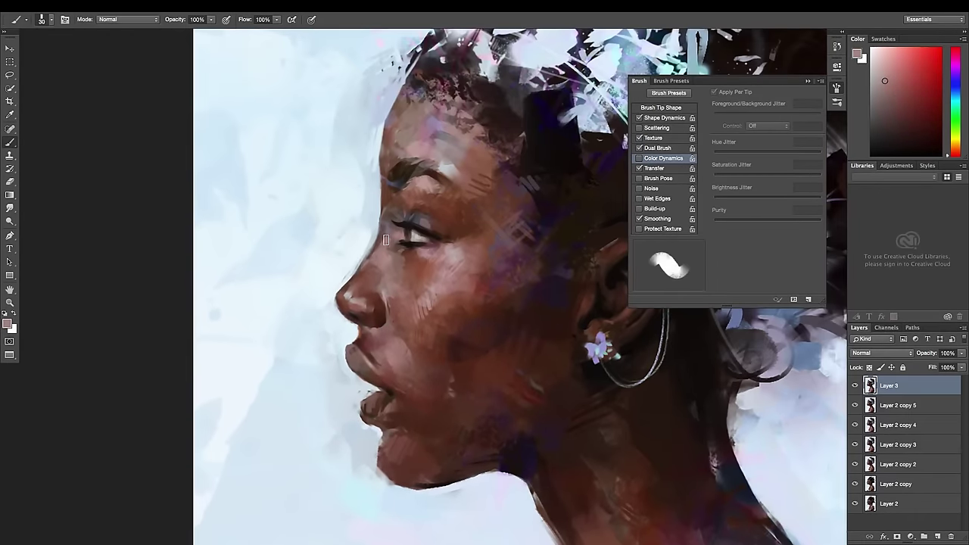
left_click_drag(532, 201, 473, 243)
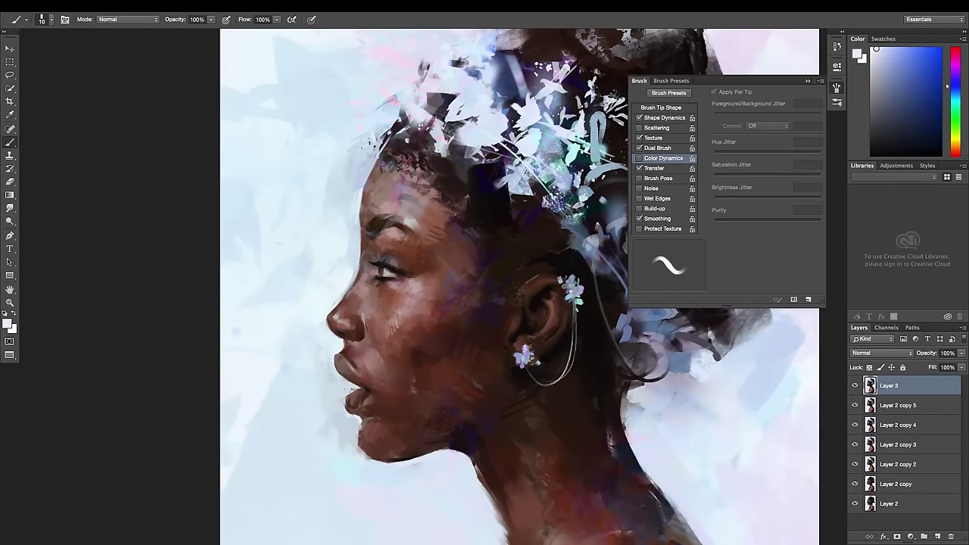
left_click_drag(500, 339, 378, 218)
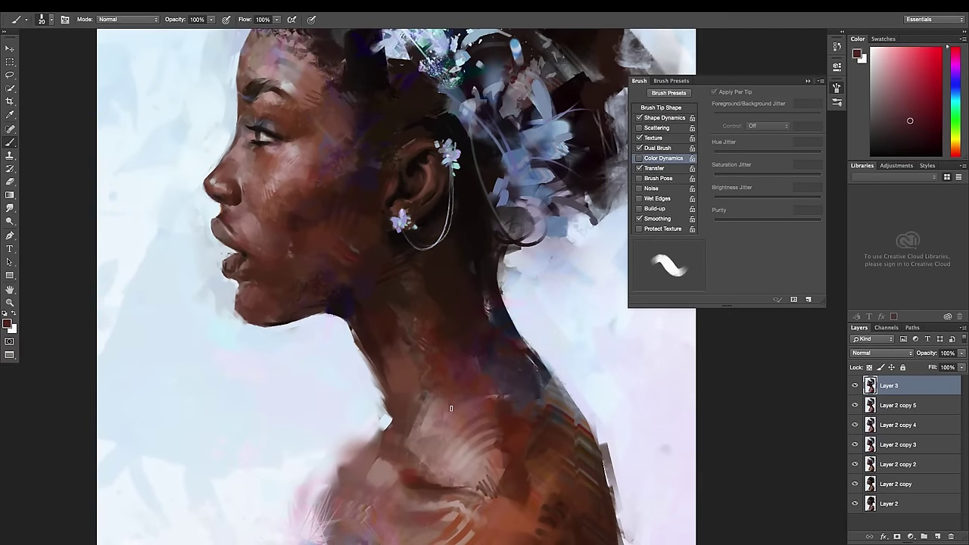
Sample lighter pink and skin colours for the chest and shoulder at 80–50 px brush sizes
key("bracketright")
key("bracketright")
key("bracketright")
left_click(433, 420, "alt")
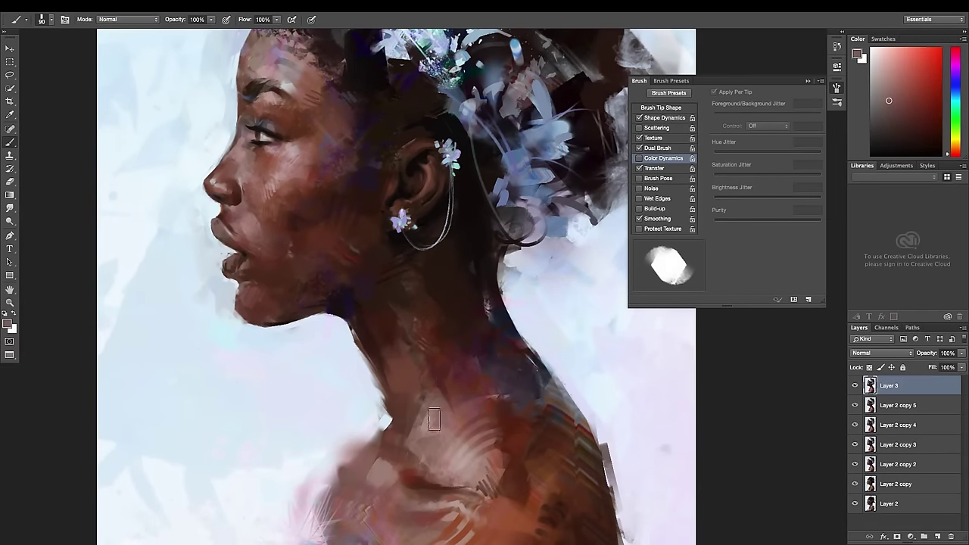
key("bracketleft")
left_click_drag(434, 420, 396, 355)
left_click(368, 389, "alt")
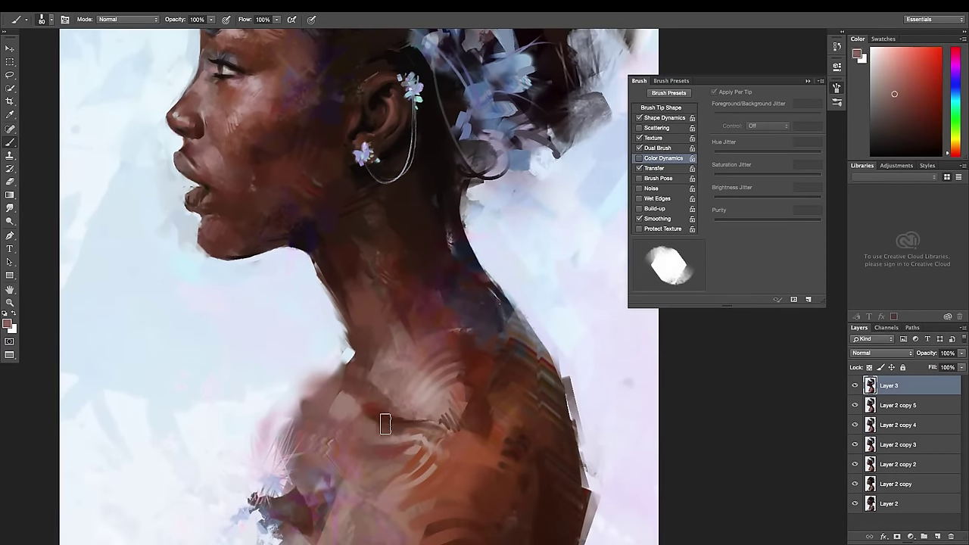
left_click_drag(477, 411, 443, 383)
key("bracketleft")
key("bracketleft")
key("bracketleft")
left_click(404, 353, "alt")
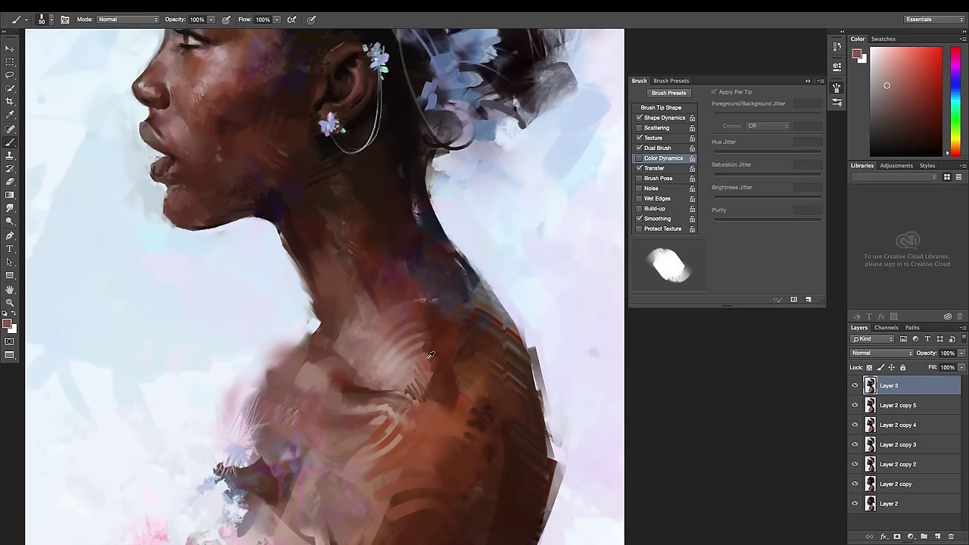
right_click(429, 355)
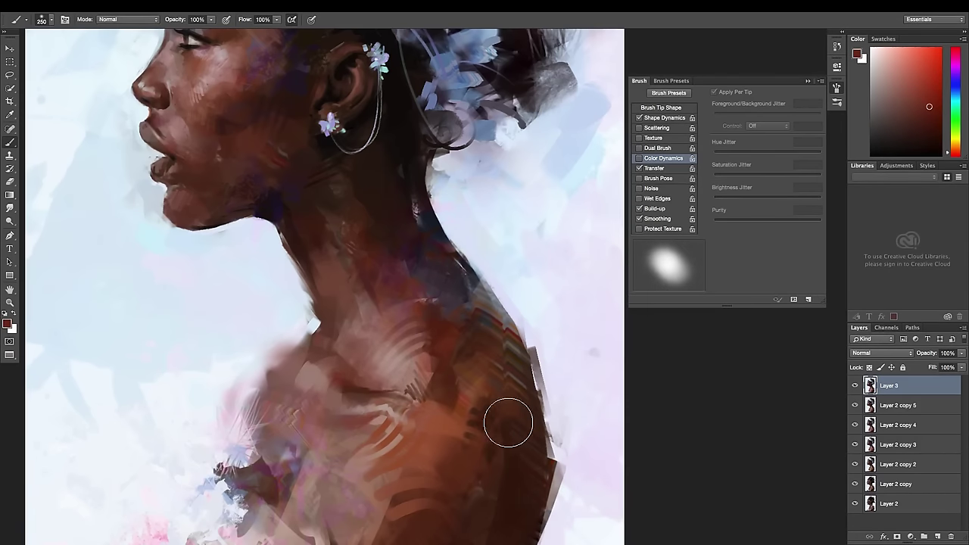
Shade the shoulder with a 200 px soft near-black brown stroke
left_click(434, 262, "alt")
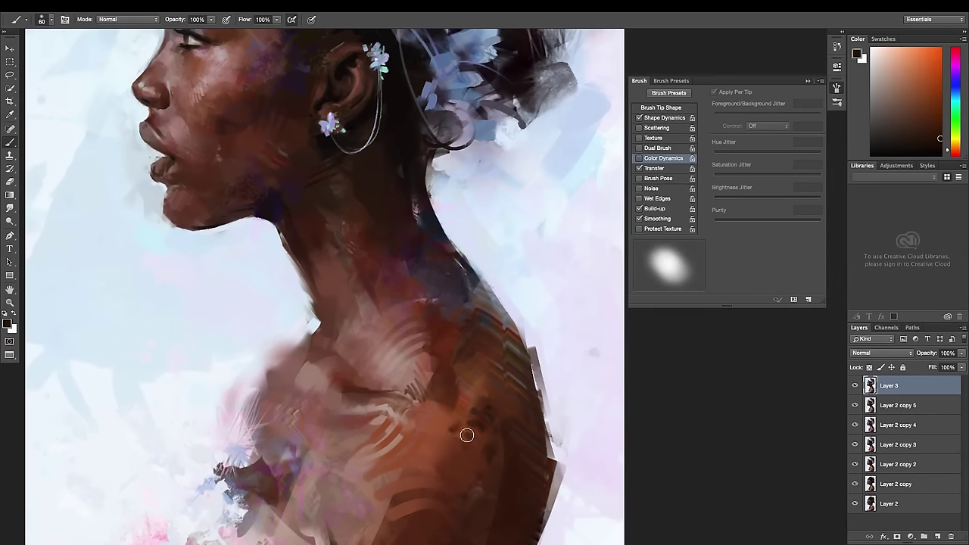
key("bracketright")
key("bracketright")
key("bracketright")
left_click_drag(457, 326, 429, 243)
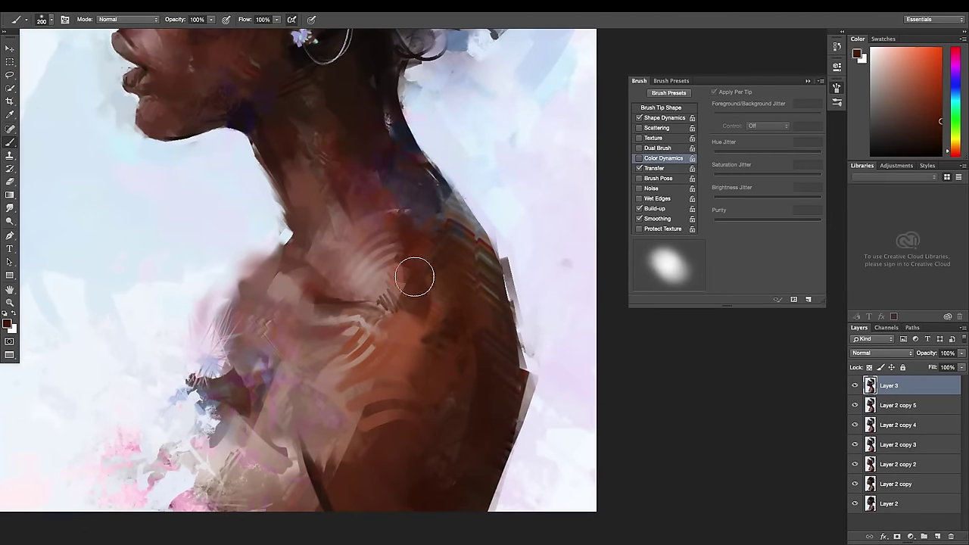
left_click_drag(417, 372, 415, 290)
Dab pink onto the shoulder with a 60 px textured brush in Hard Light mode, choosing light pink
right_click(415, 290)
left_click(410, 250, "alt")
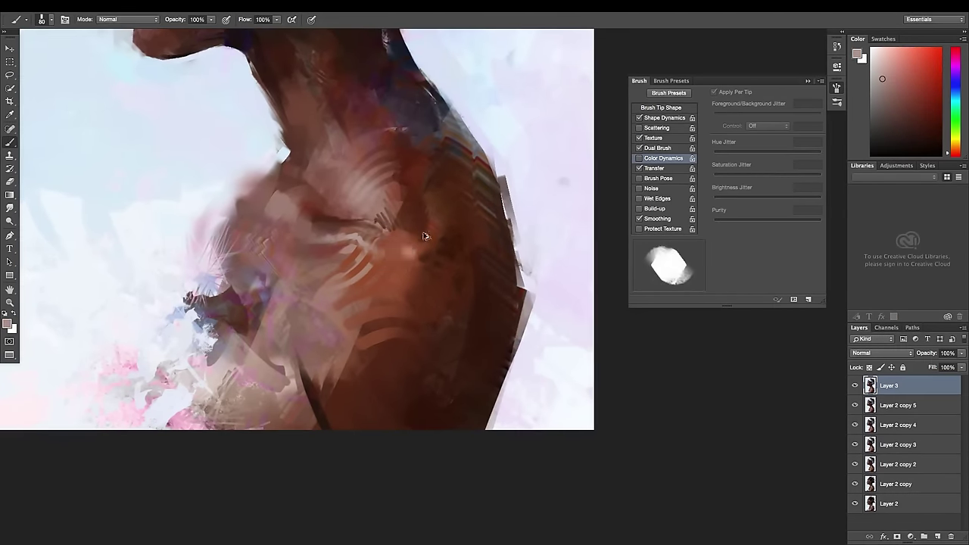
left_click(397, 313)
left_click(127, 19)
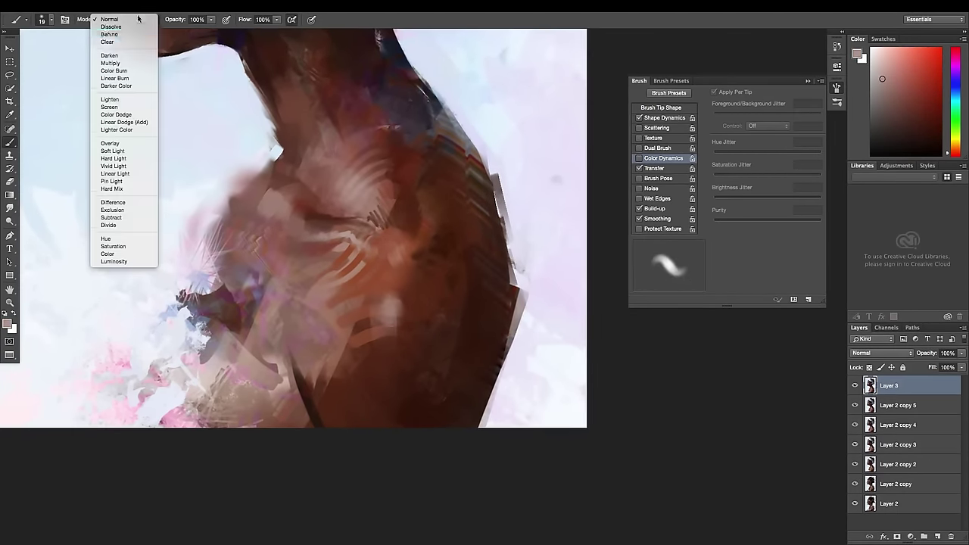
left_click(133, 162)
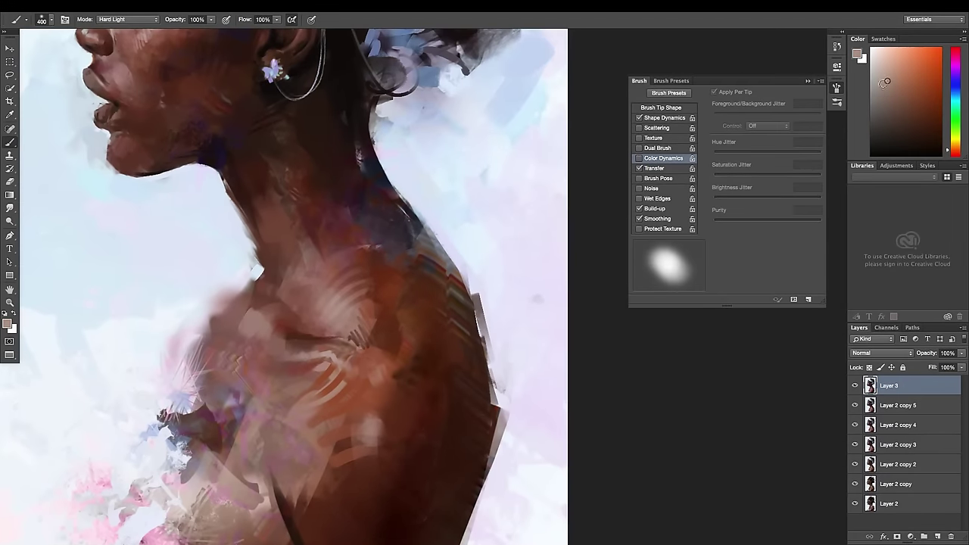
left_click(350, 277, "alt")
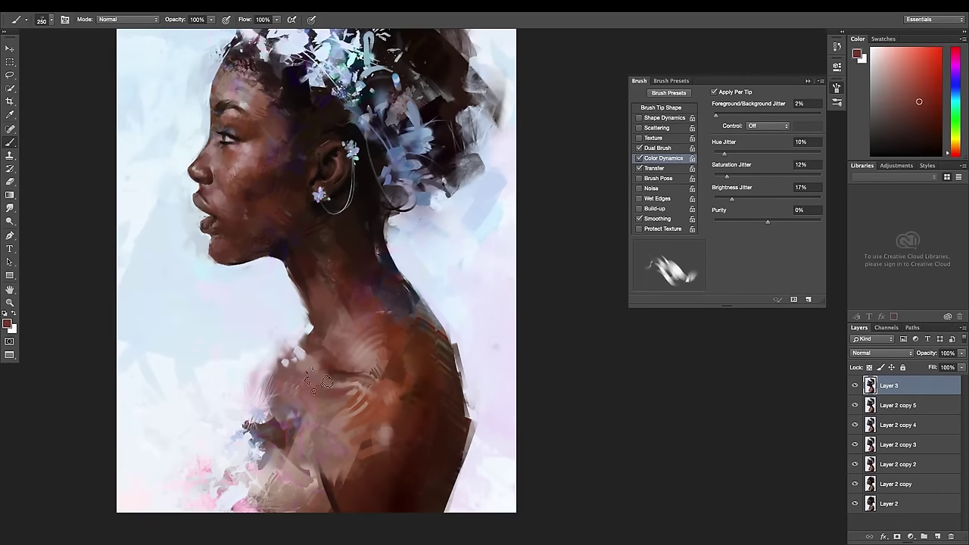
right_click(313, 395)
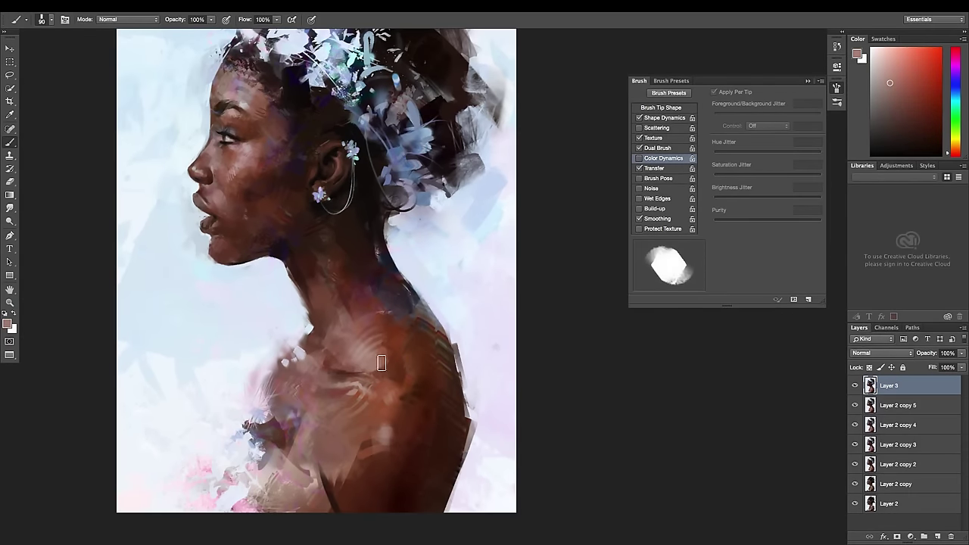
Compare with Layer 3 hidden, then merge the duplicate layer down into Layer 3
left_click(408, 364, "alt")
left_click(422, 396, "alt")
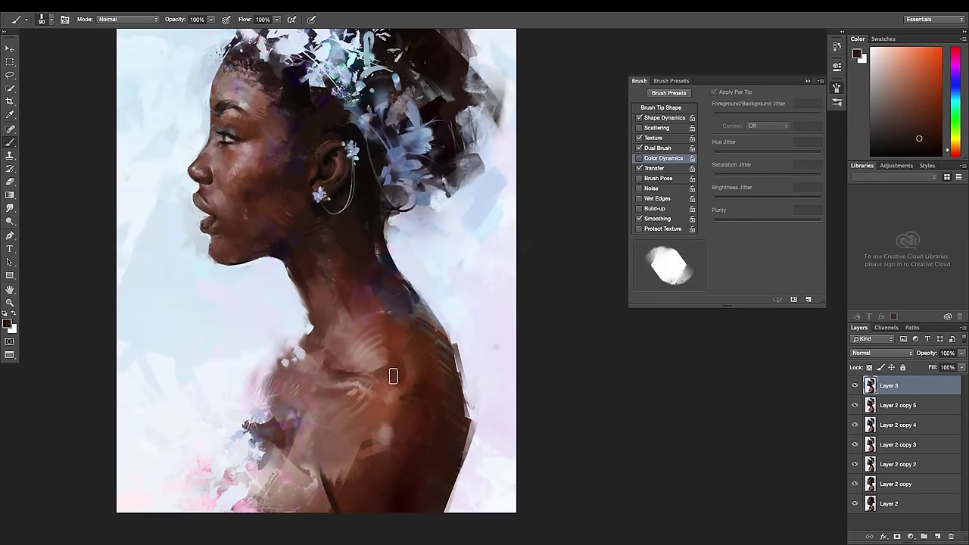
left_click(855, 385)
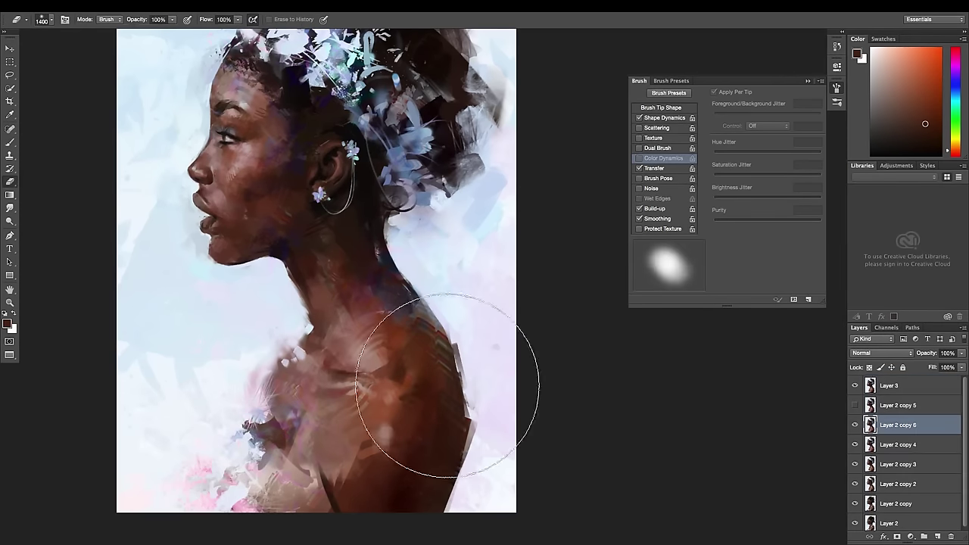
left_click(854, 385)
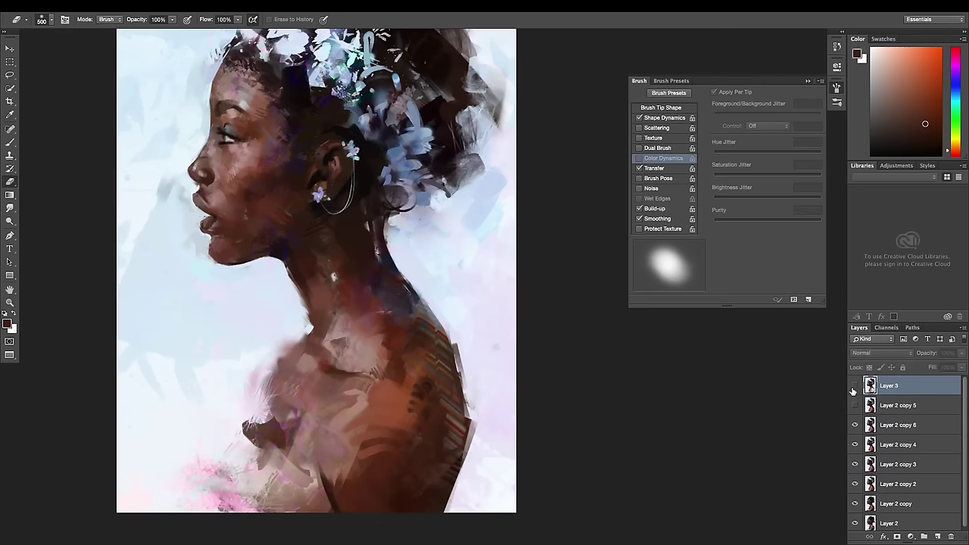
key("bracketleft")
key("bracketleft")
key("bracketleft")
left_click(897, 389)
key("ctrl+e")
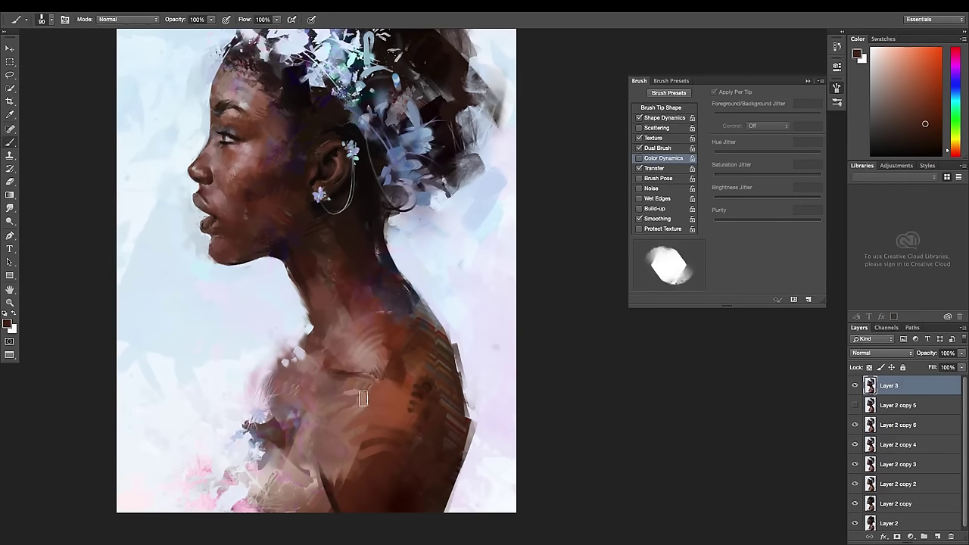
Sample the dark brown chin skin and shrink the brush for fine jaw shading
key("o")
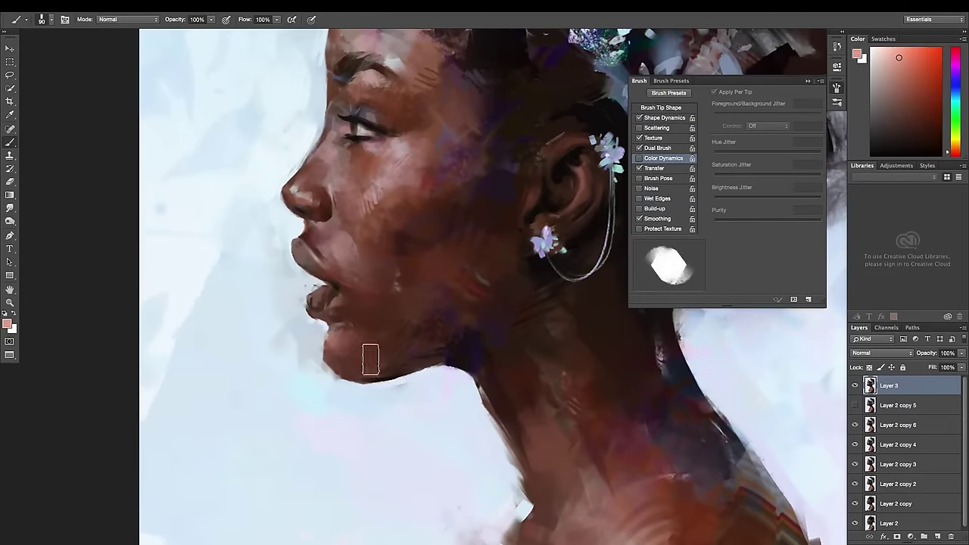
left_click(352, 317, "alt")
key("bracketleft")
key("bracketleft")
key("bracketleft")
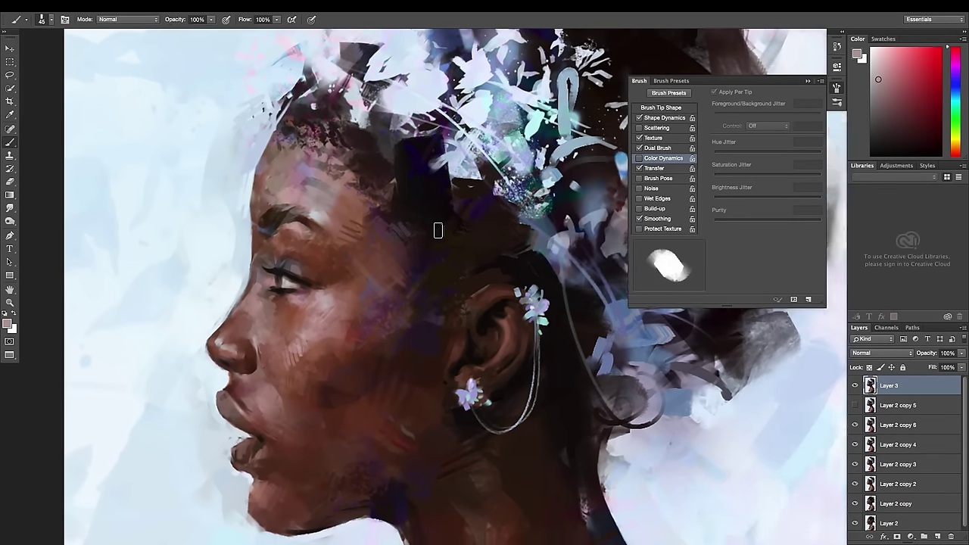
Load a small stroke brush preset at reduced size with Color Dynamics jitter enabled
key("ctrl+0")
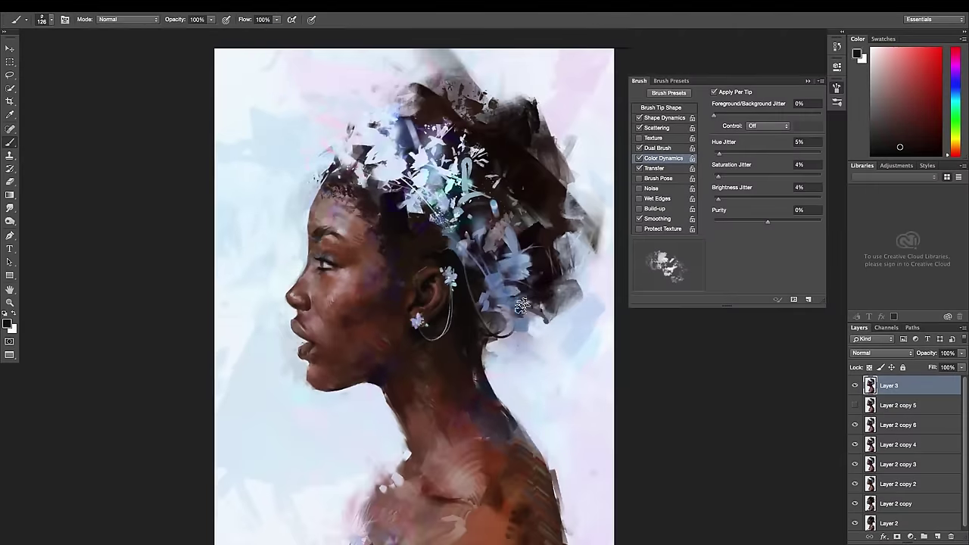
right_click(522, 185)
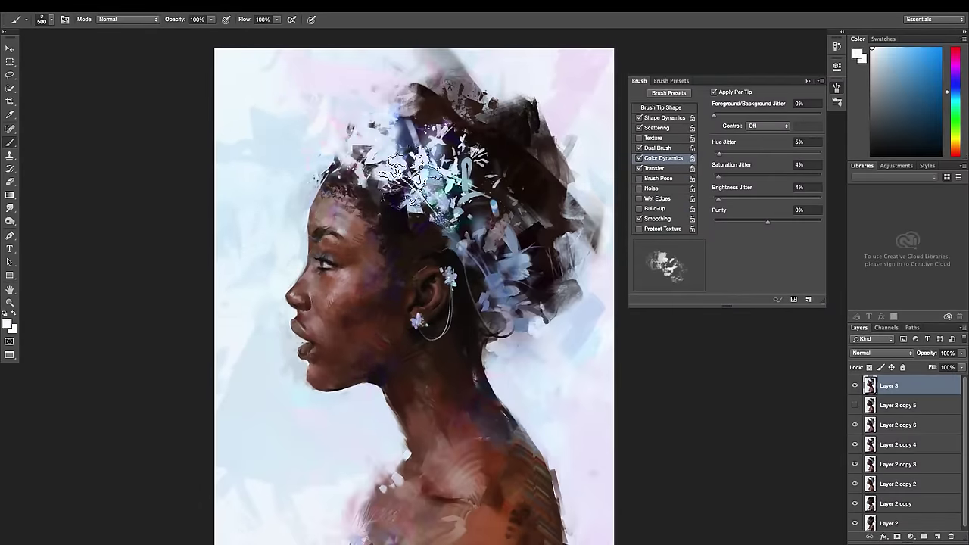
right_click(521, 175)
double_click(560, 227)
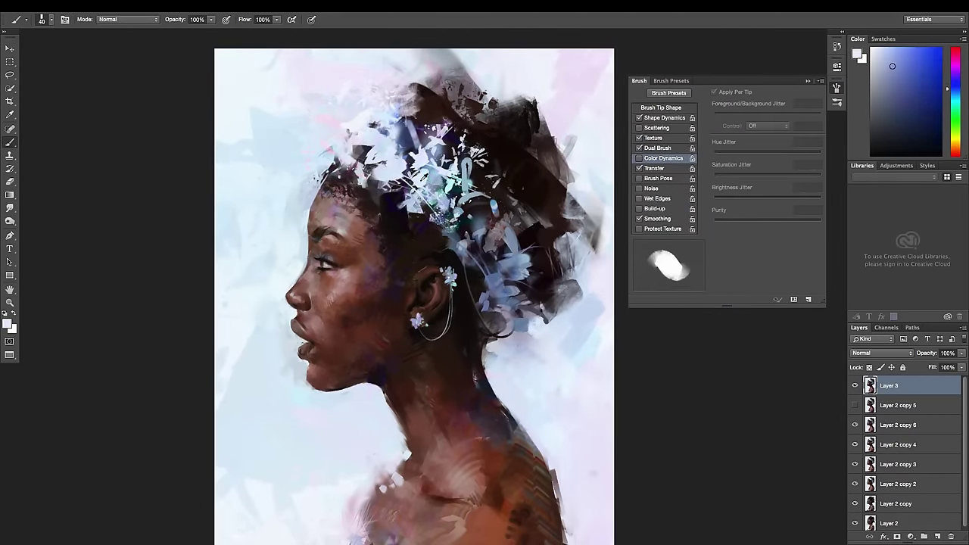
key("bracketleft")
key("bracketleft")
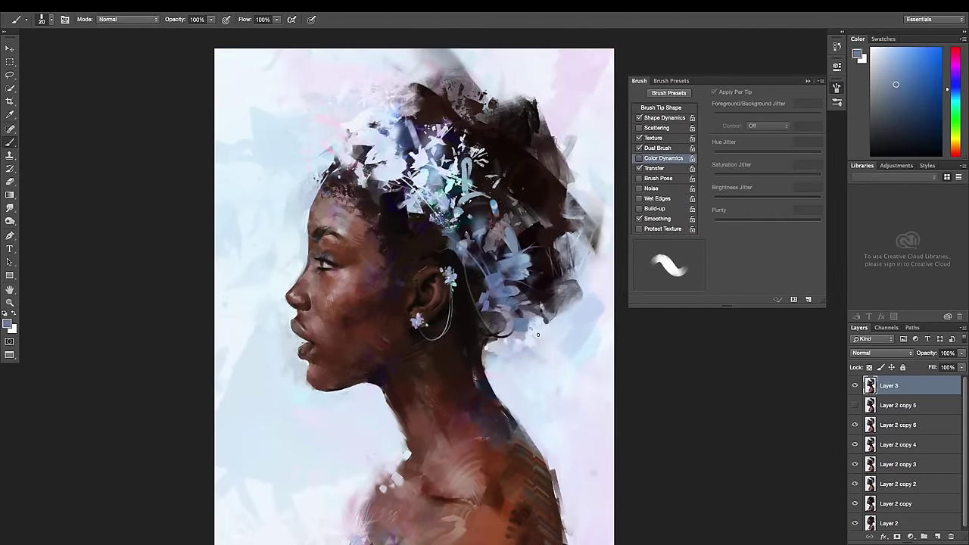
left_click(639, 157)
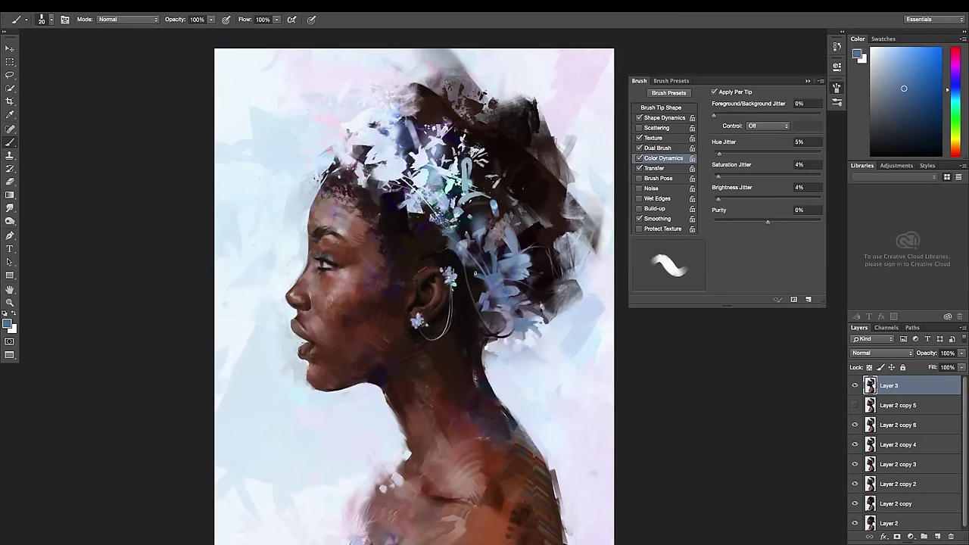
Paint accents among the hair flowers with light and pale blues sampled there, plus a near-black red
left_click(432, 219, "alt")
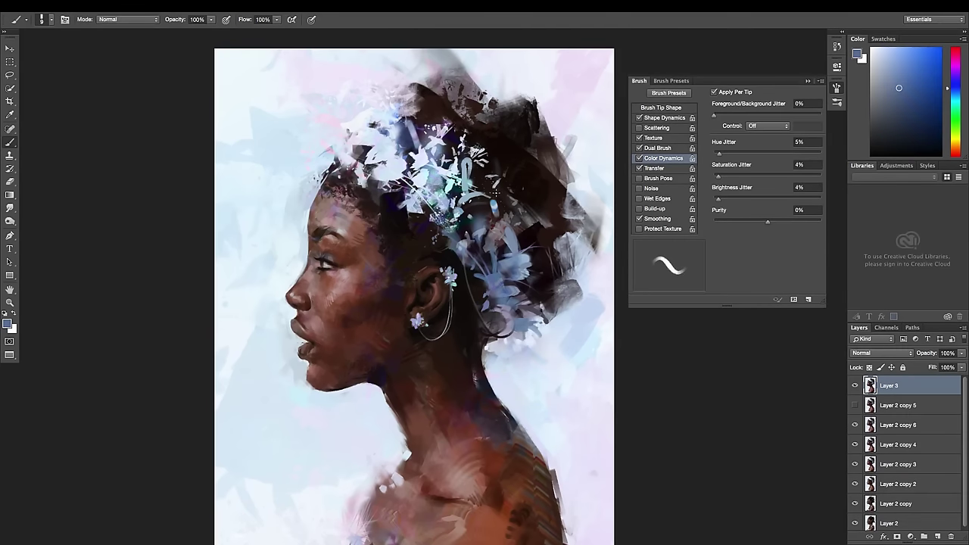
left_click(413, 217, "alt")
scroll(293, 236, "up", 3)
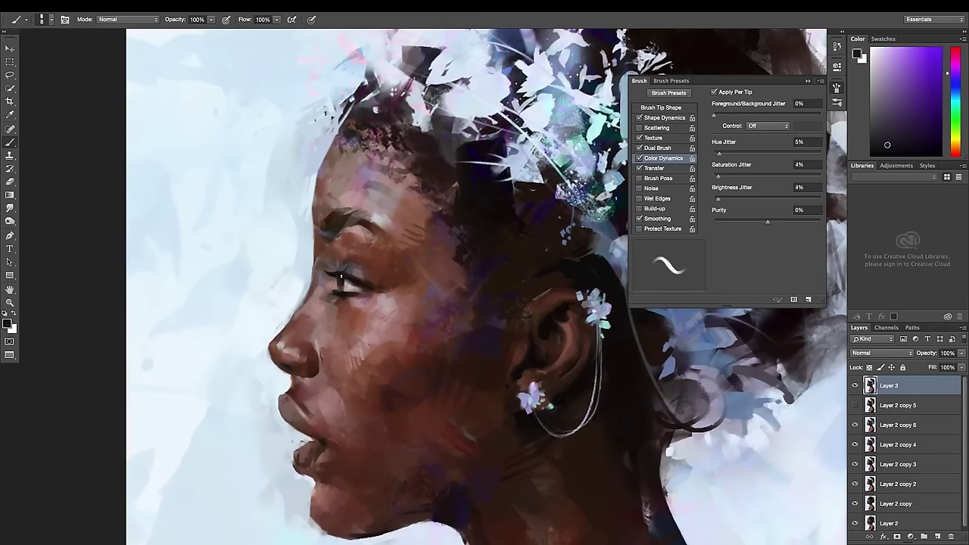
left_click(341, 282, "alt")
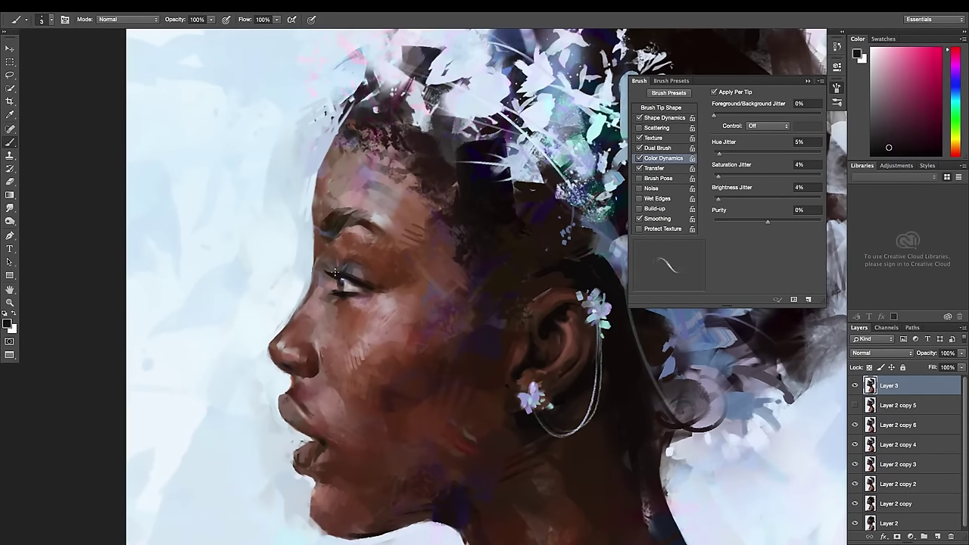
scroll(345, 250, "down", 2)
left_click(364, 361, "alt")
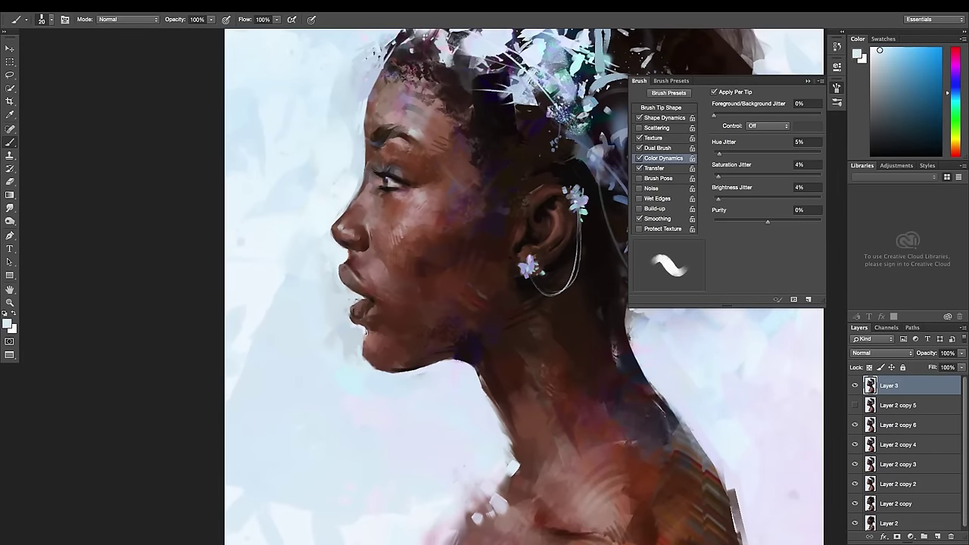
Sample dark reddish-brown from the chin and paint dark touches with an enlarged brush
scroll(336, 295, "down", 3)
scroll(336, 295, "right", 2)
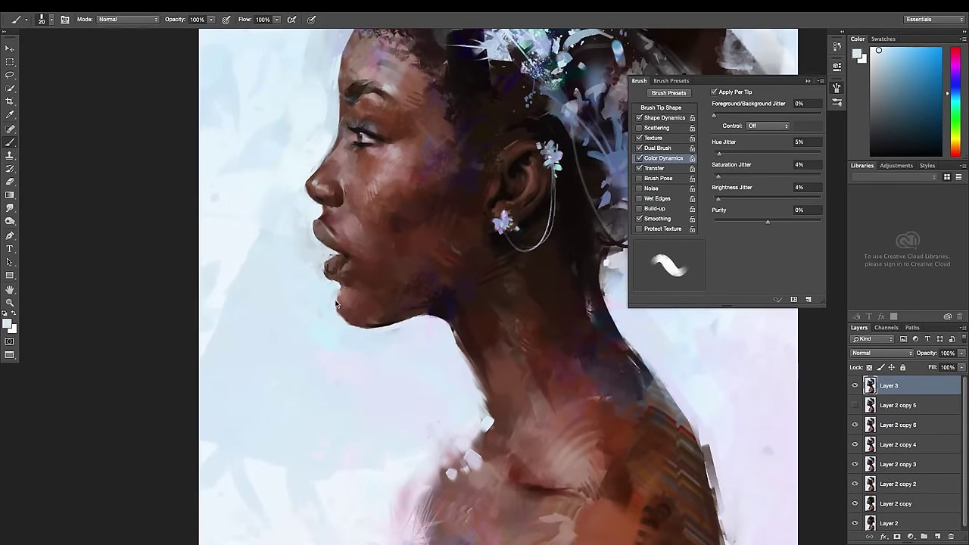
left_click(353, 290, "alt")
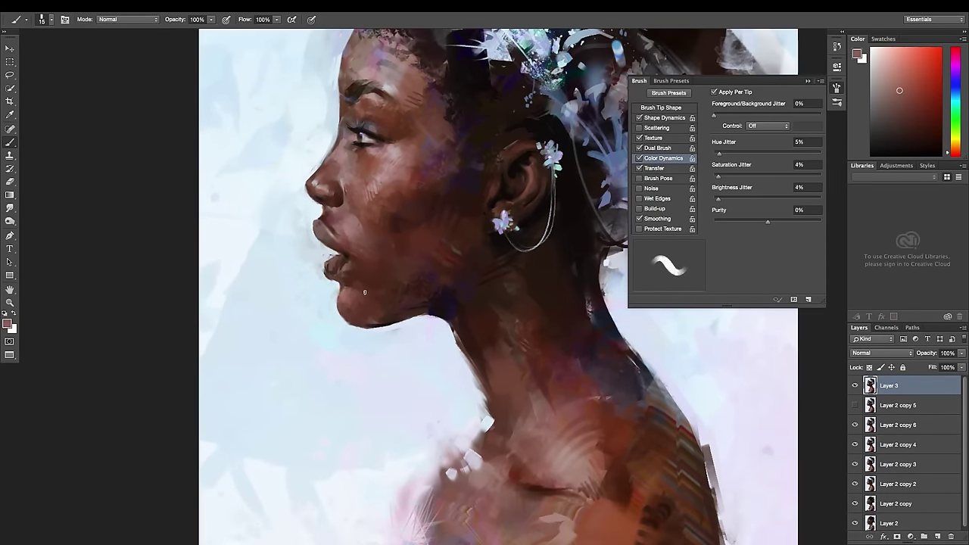
scroll(367, 288, "right", 2)
scroll(367, 288, "up", 1)
left_click_drag(505, 189, 474, 318)
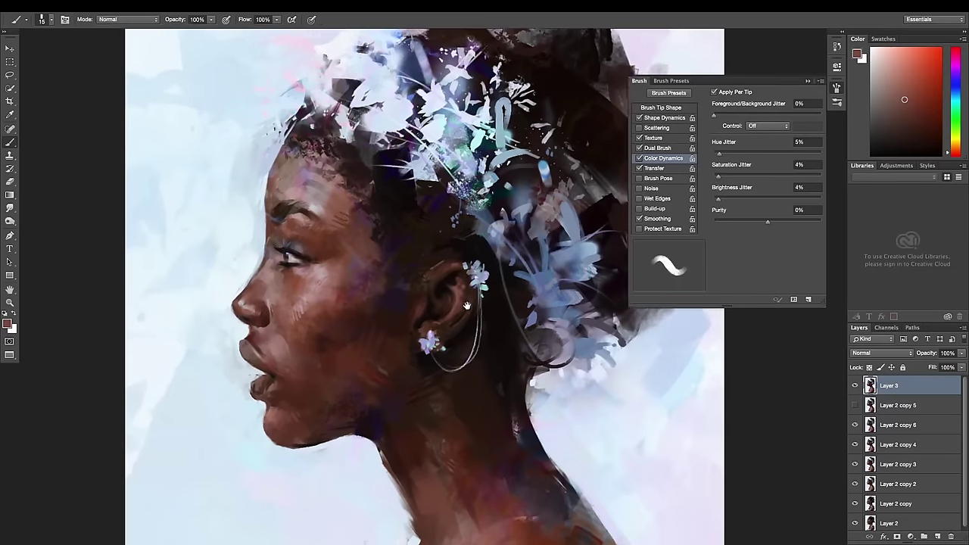
right_click(337, 187)
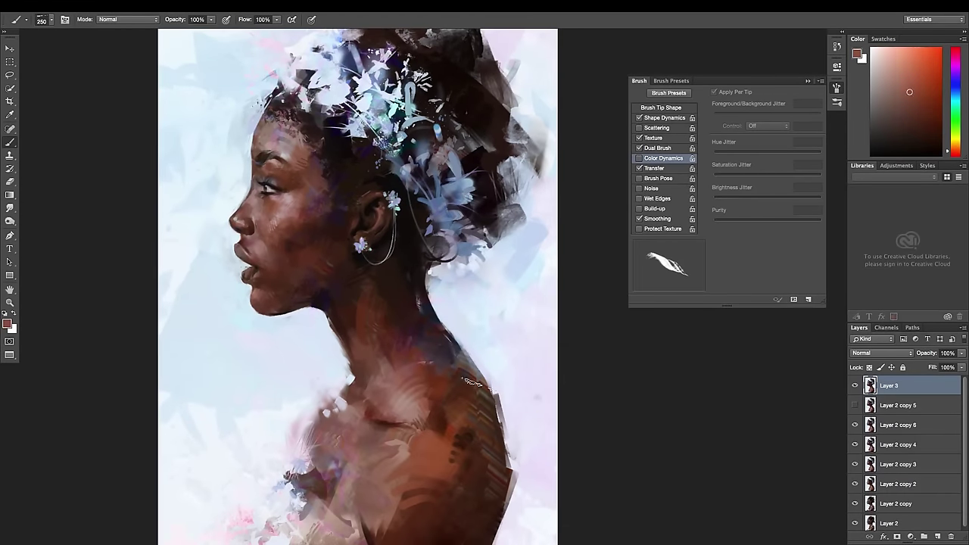
key("bracketright")
key("bracketright")
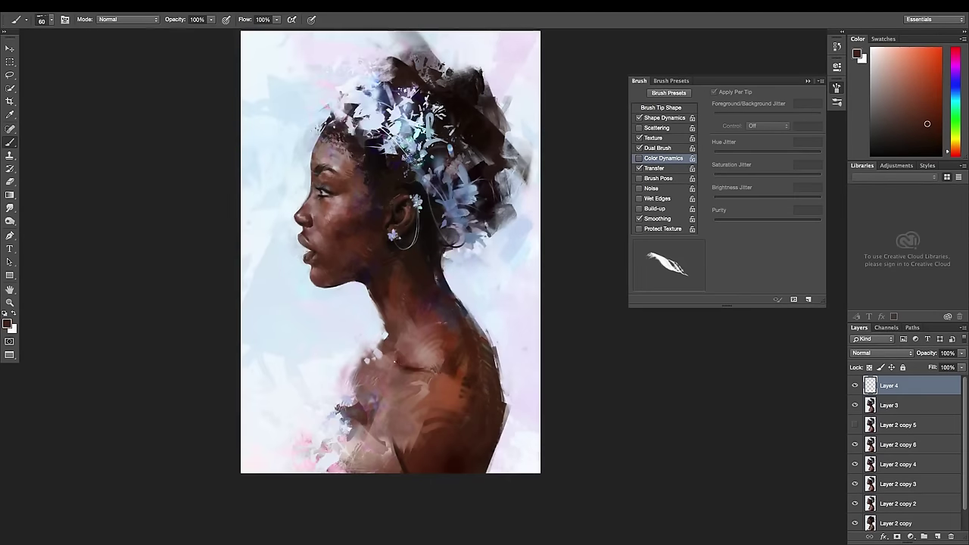
Paint light pink shoulder touches with a round blob brush
right_click(401, 363)
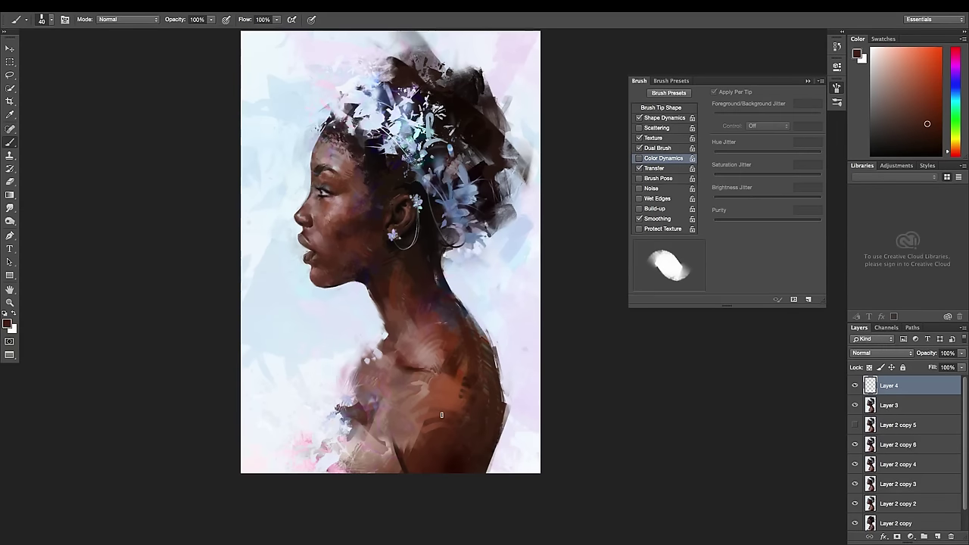
left_click(363, 353, "alt")
key("bracketleft")
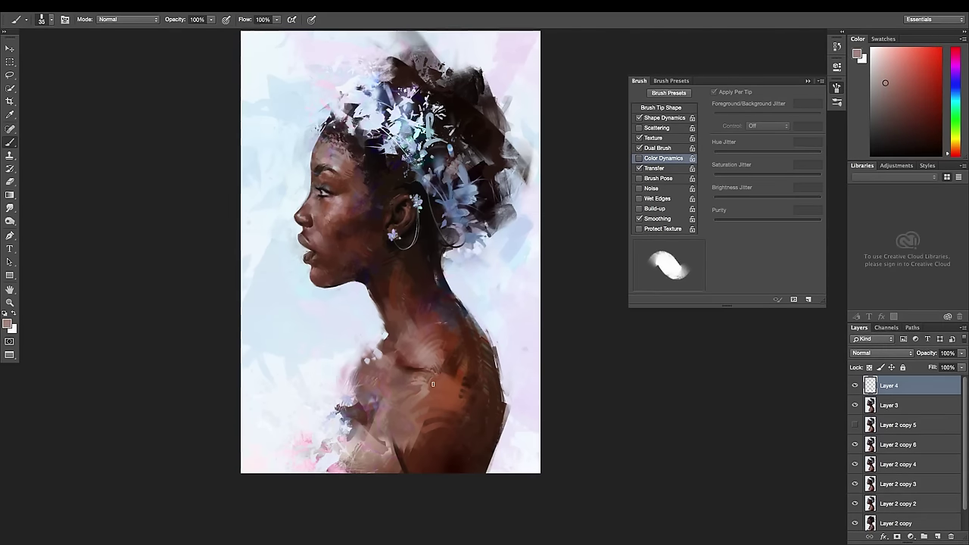
key("bracketright")
key("bracketright")
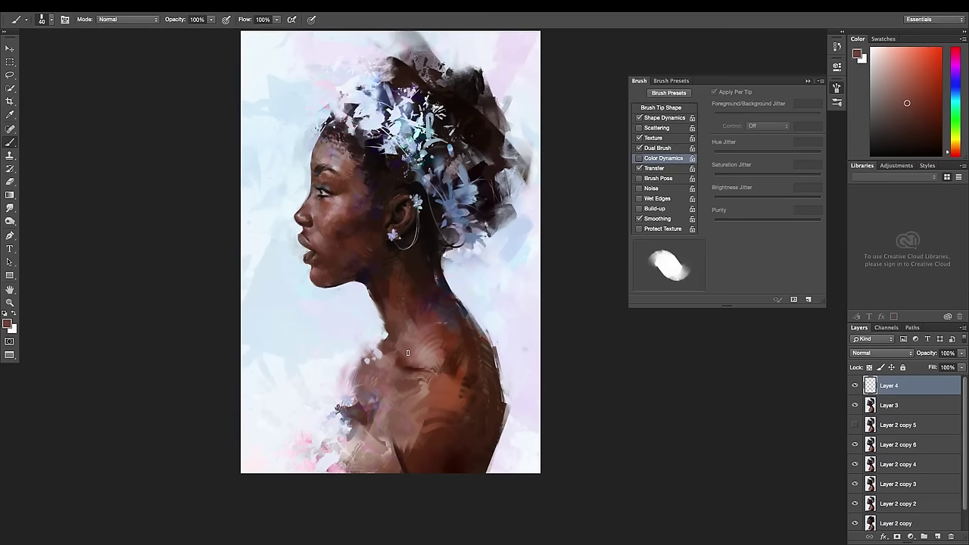
Switch to the 298 px brush preset and sample a darker tone from the face
scroll(432, 425, "up", 3)
right_click(479, 178)
left_click(489, 449)
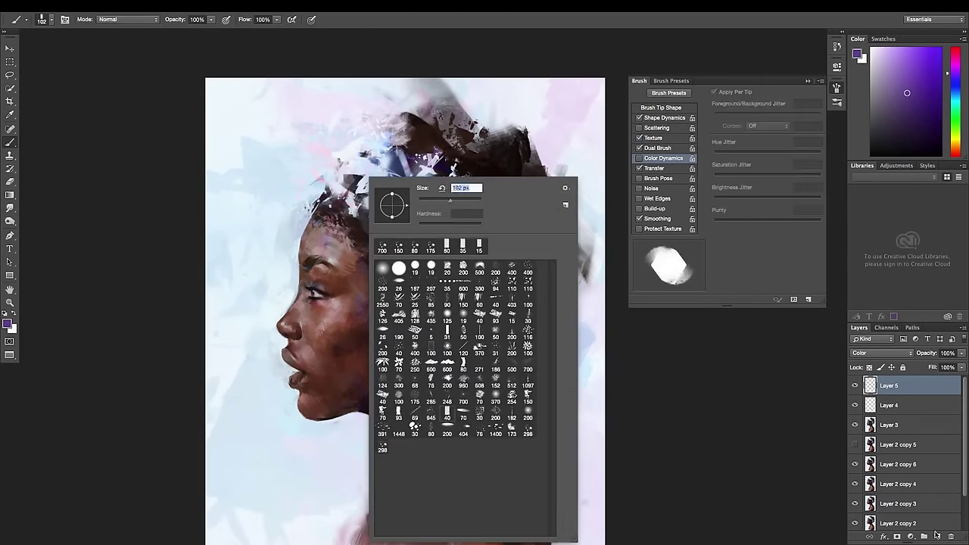
left_click(354, 318, "alt")
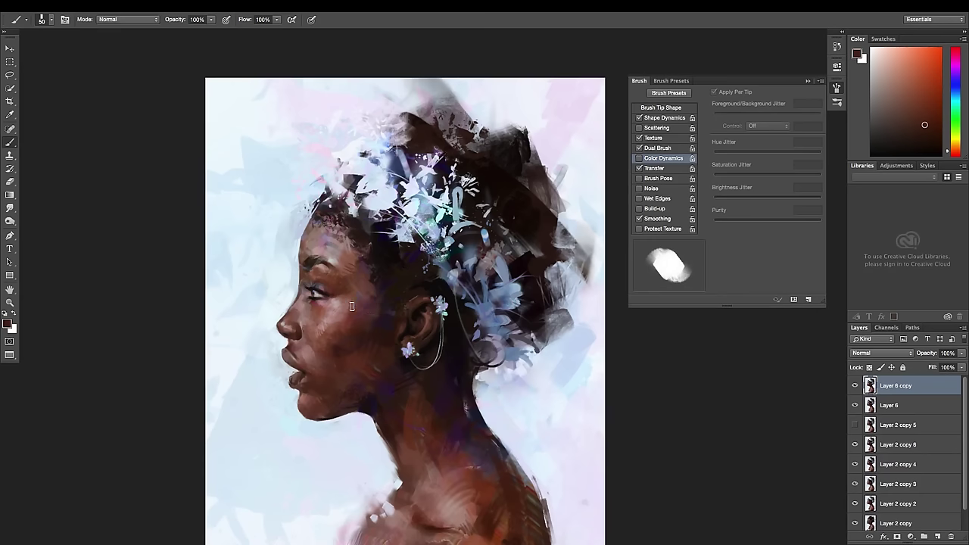
Deepen the hair with dark purple, reddish and orange tones on a brush enlarged to 175
left_click(359, 295, "alt")
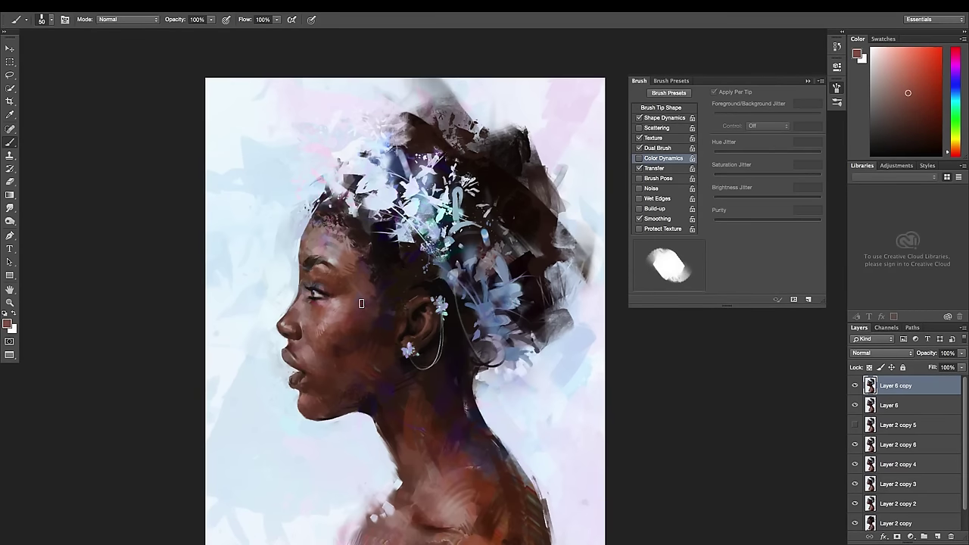
left_click(362, 321, "alt")
key("bracketright")
key("bracketright")
key("bracketright")
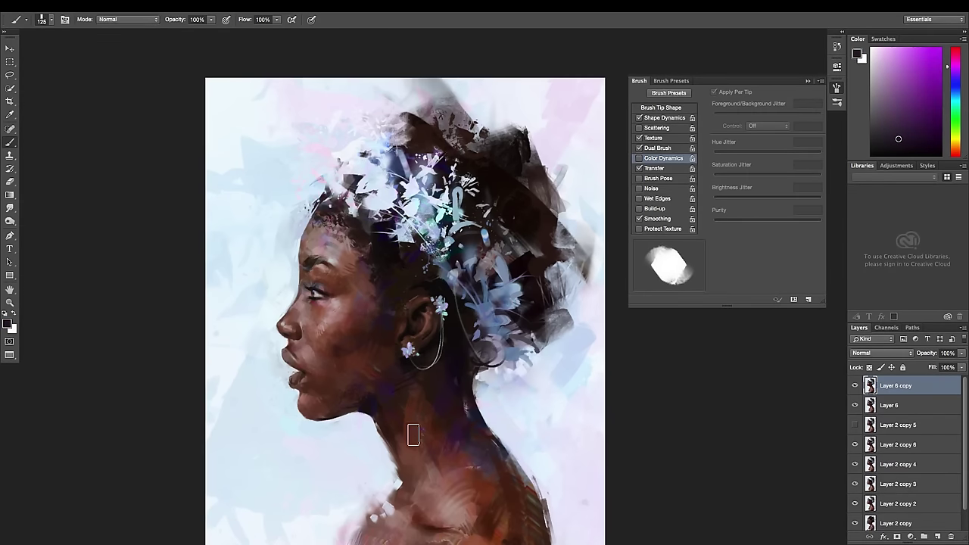
key("bracketright")
key("bracketright")
left_click(392, 362, "alt")
left_click(387, 330, "alt")
Blend strokes with Smudge, then paint red-orange with a soft round brush at 300
key("r")
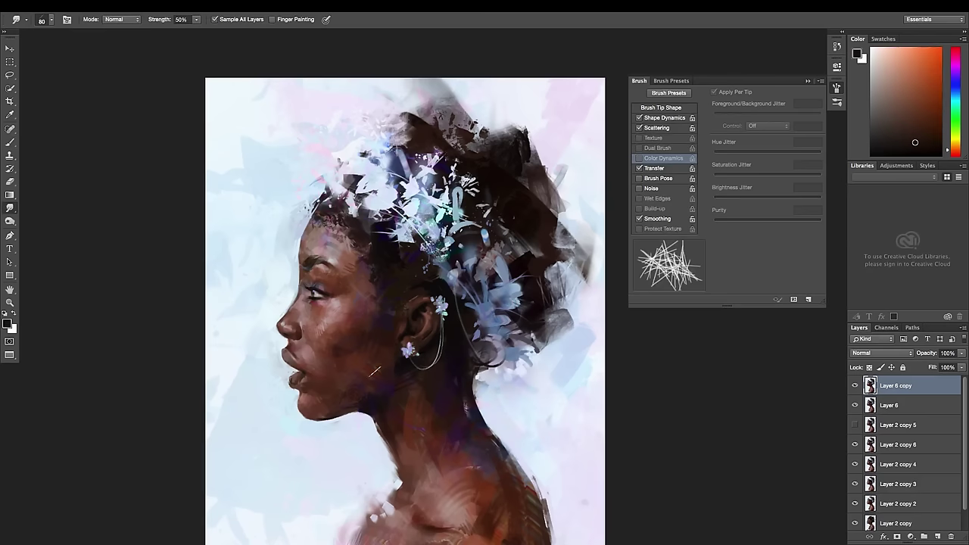
right_click(349, 370)
key("b")
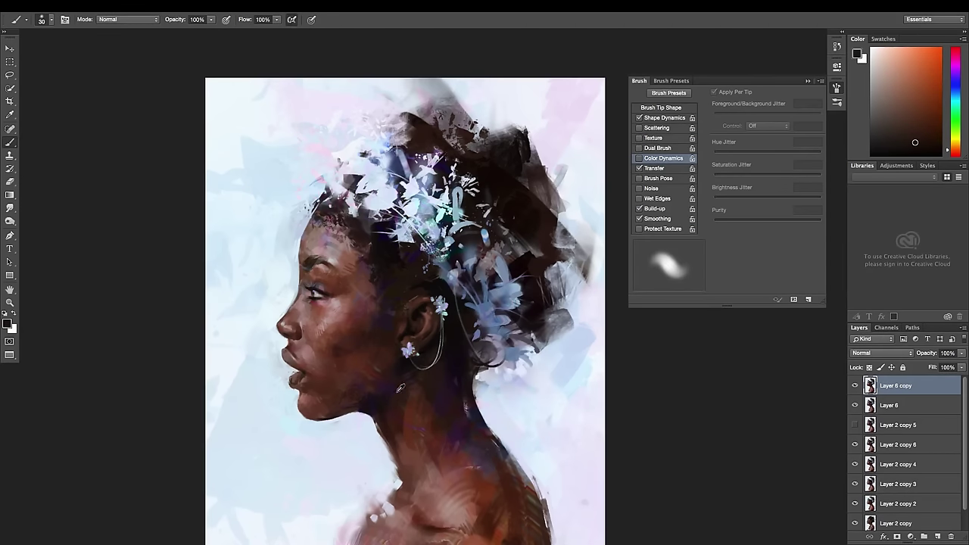
left_click(401, 388, "alt")
left_click(348, 352, "alt")
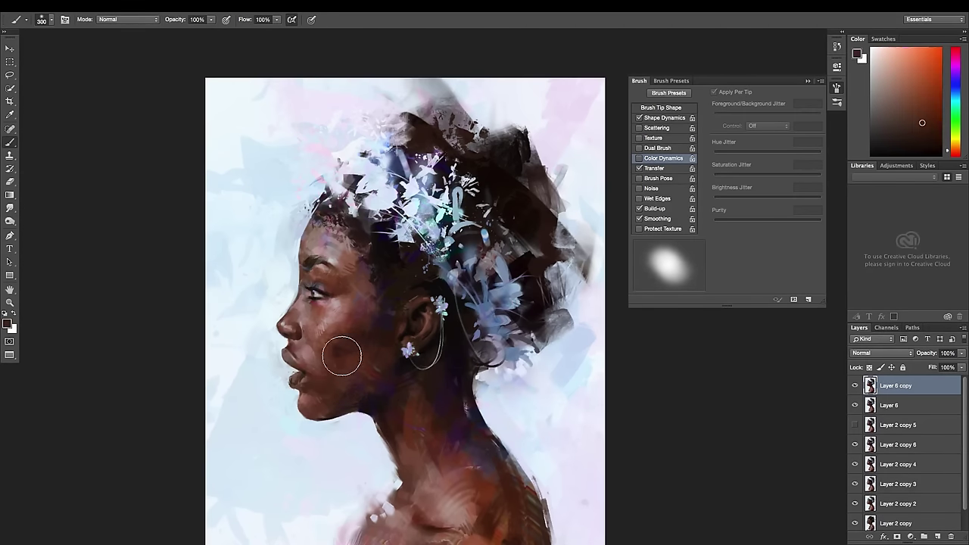
key("bracketright")
key("bracketright")
Paint purple and reddish-brown strokes with a textured brush tip, blending with Smudge
right_click(413, 432)
left_click(401, 428, "alt")
left_click_drag(465, 442, 430, 411)
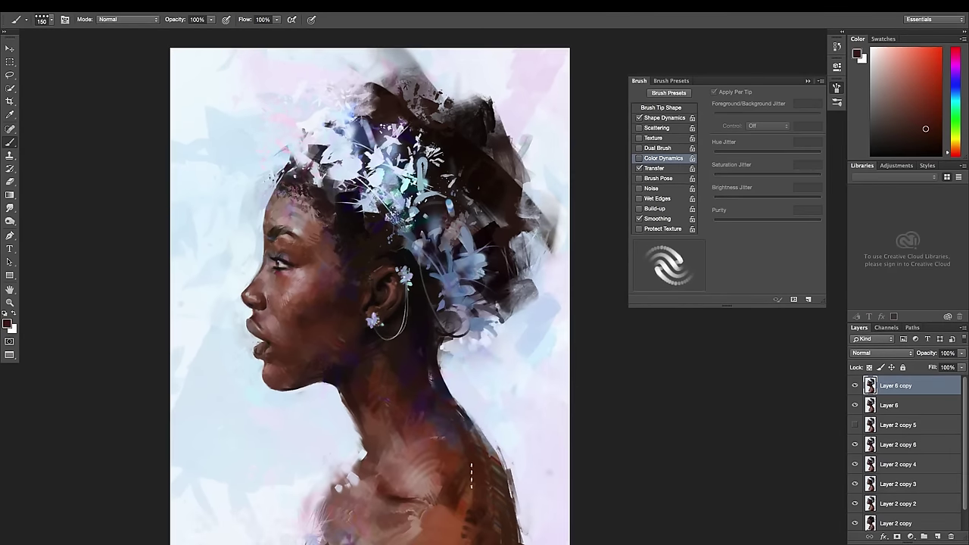
left_click(348, 259, "alt")
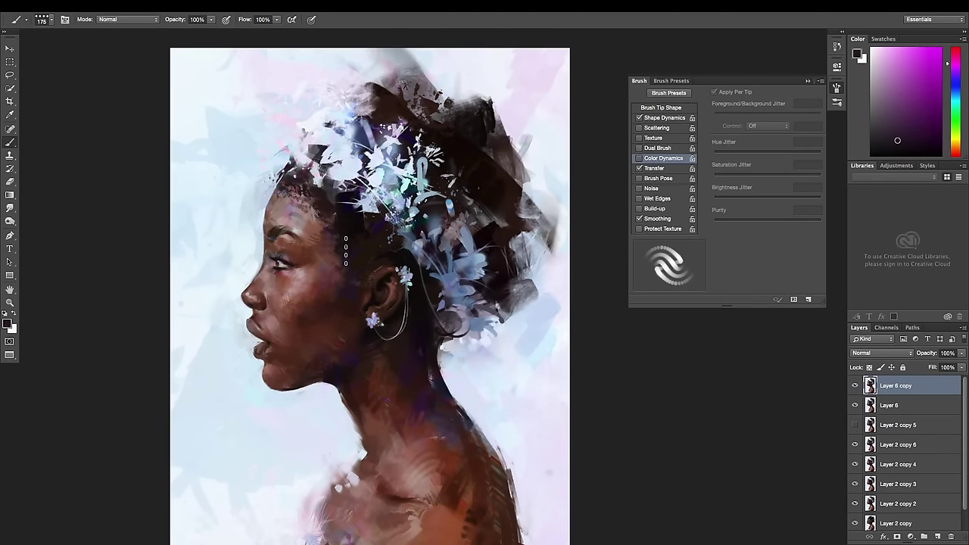
left_click(310, 236, "alt")
key("r")
key("b")
Paint pale flower colour with the 40 px brush tip, then a larger tip
scroll(475, 179, "up", 3)
right_click(474, 180)
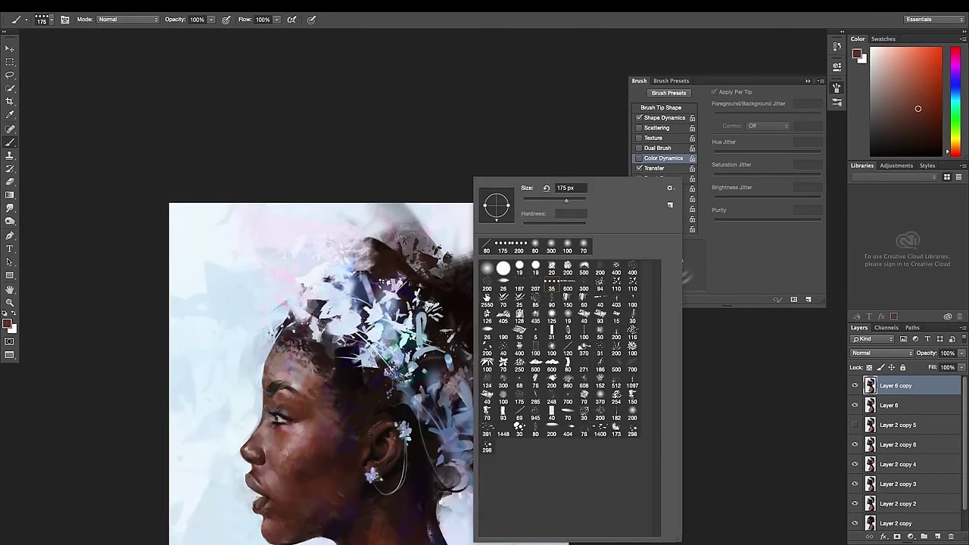
double_click(583, 315)
left_click(443, 270, "alt")
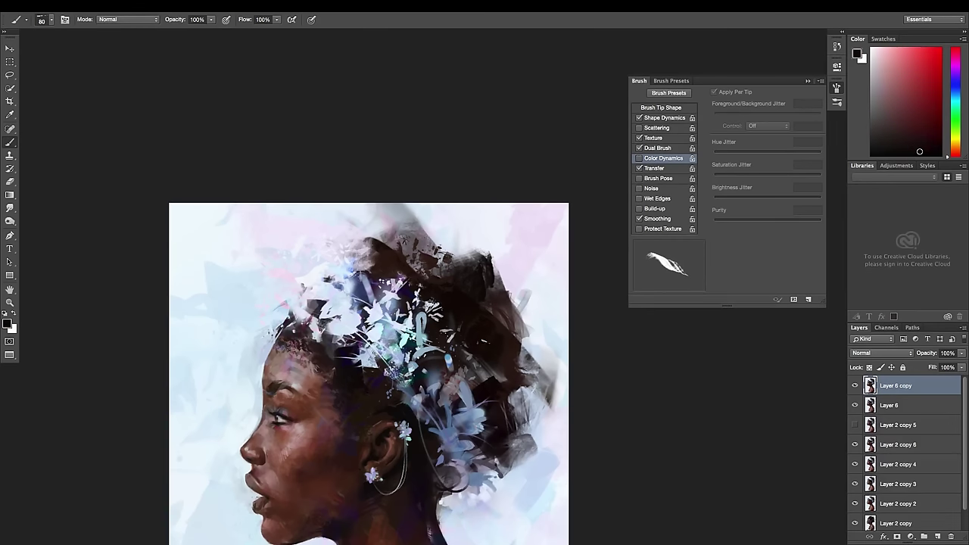
left_click(375, 229, "alt")
right_click(395, 178)
double_click(491, 313)
left_click(419, 268, "alt")
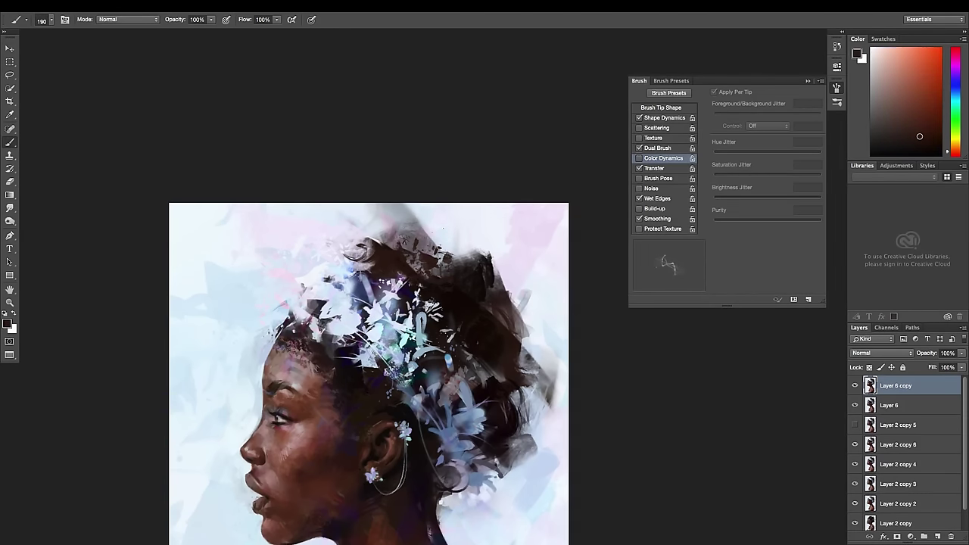
Paint the neck and shoulder with a smaller 40 px brush, zooming out to check
right_click(310, 182)
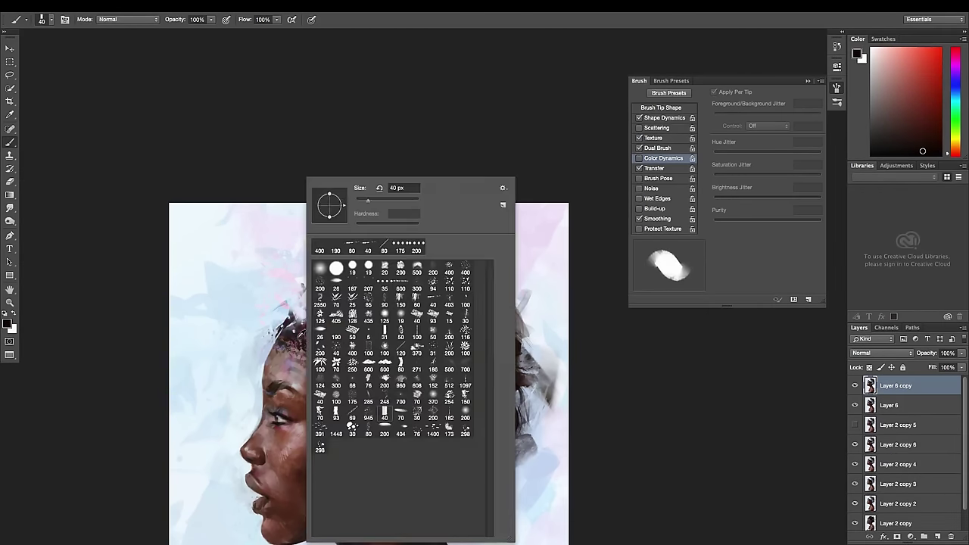
double_click(356, 302)
left_click(291, 349, "alt")
left_click_drag(291, 346, 330, 269)
key("period")
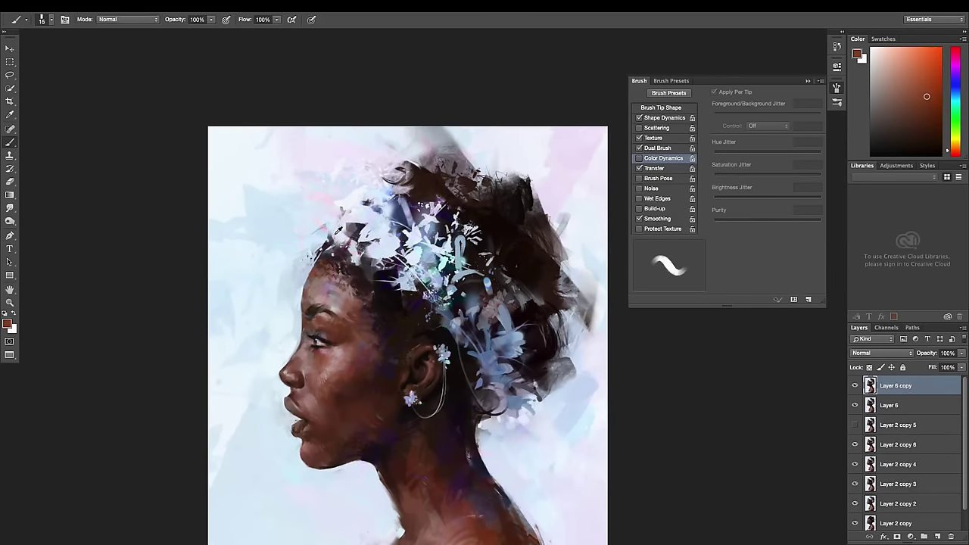
left_click_drag(448, 355, 448, 280)
key("period")
scroll(428, 260, "down", 2)
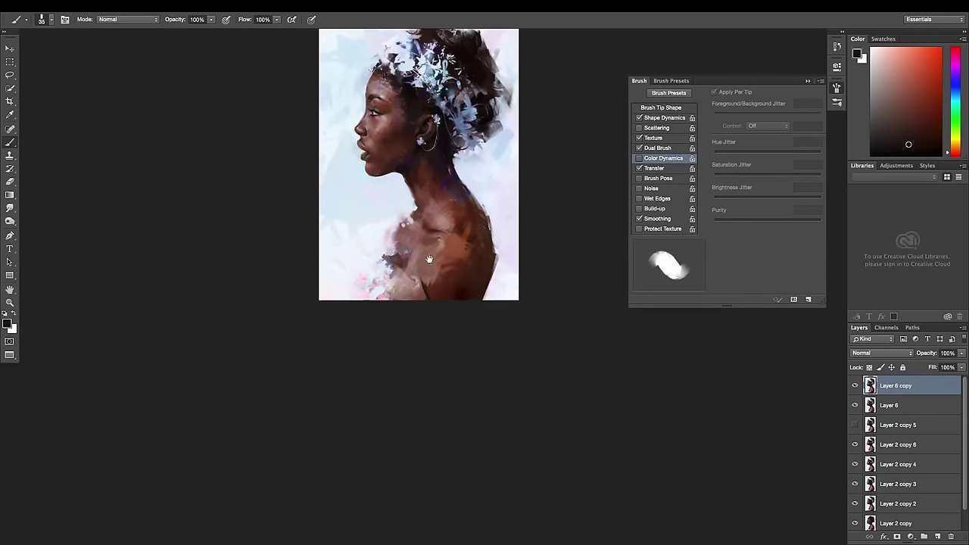
scroll(414, 296, "up", 2)
Try the sketchy 175 px brush, then work on the head with a soft 40 px brush
right_click(437, 176)
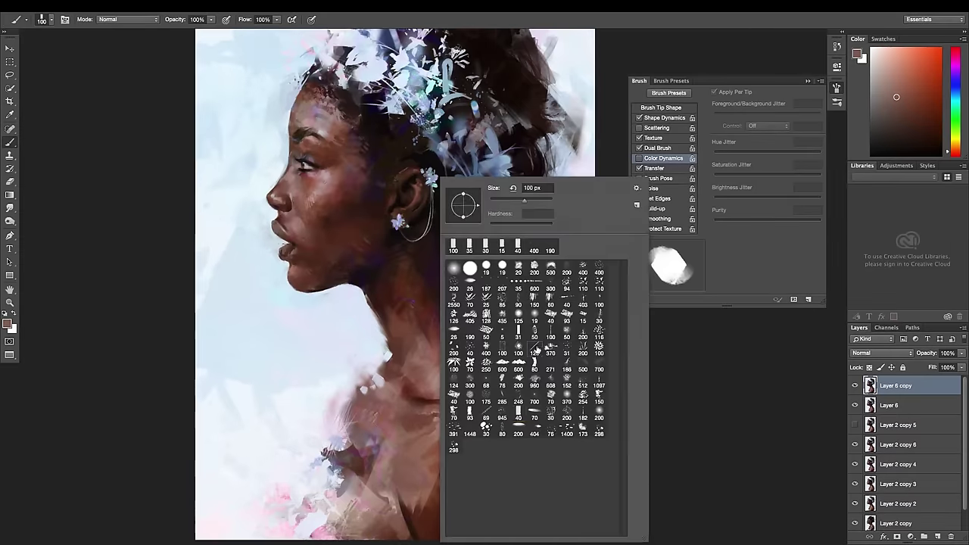
double_click(454, 500)
left_click(454, 511, "alt")
left_click_drag(438, 499, 409, 539)
right_click(473, 178)
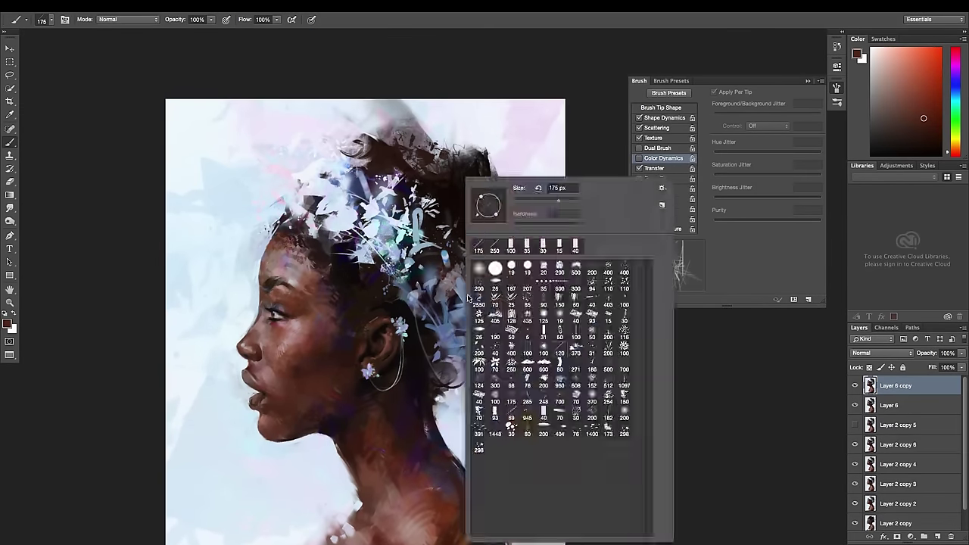
double_click(490, 249)
left_click(480, 343, "alt")
key("bracketright")
Dab light cyan sampled from the flowers into them, then sample the hair's dark purple-black
left_click(444, 295, "alt")
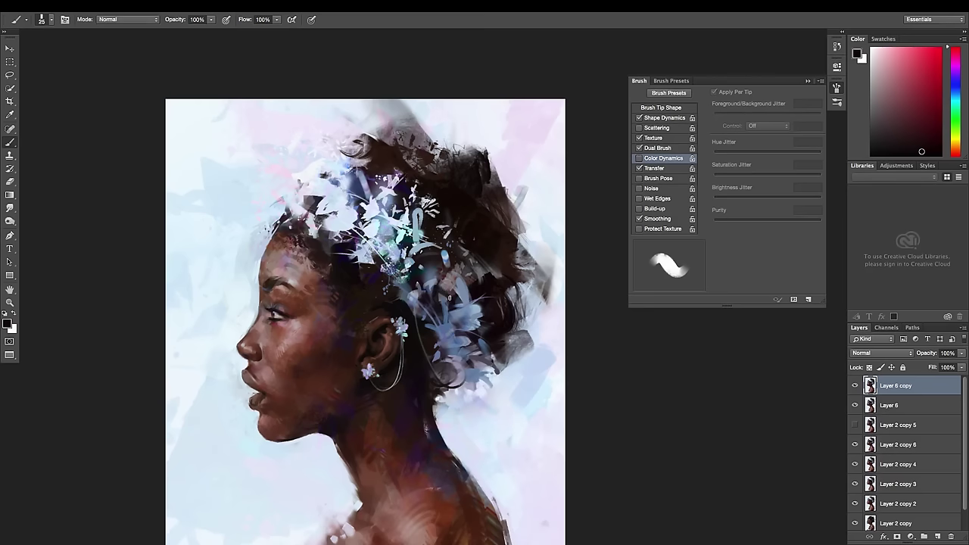
left_click(467, 316, "alt")
key("bracketleft")
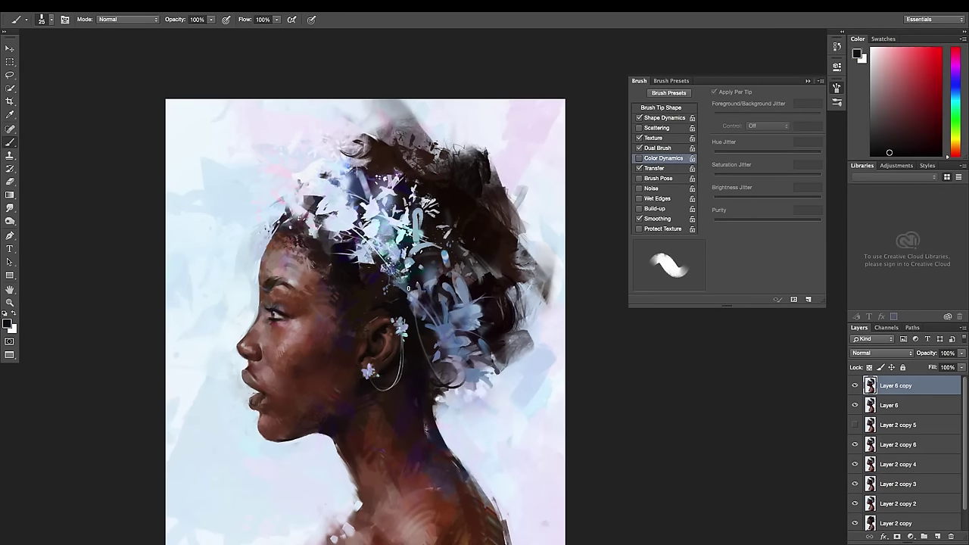
left_click(408, 286, "alt")
key("bracketright")
left_click(381, 262, "alt")
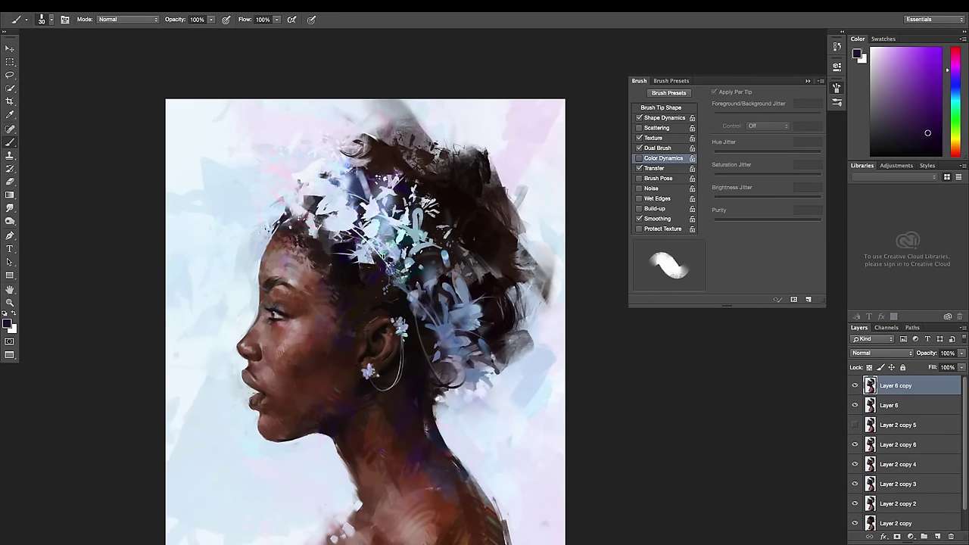
right_click(382, 258)
double_click(386, 314)
Paint light blue flower accents with scattered-dot and 200 px colour-varying brushes
right_click(358, 207)
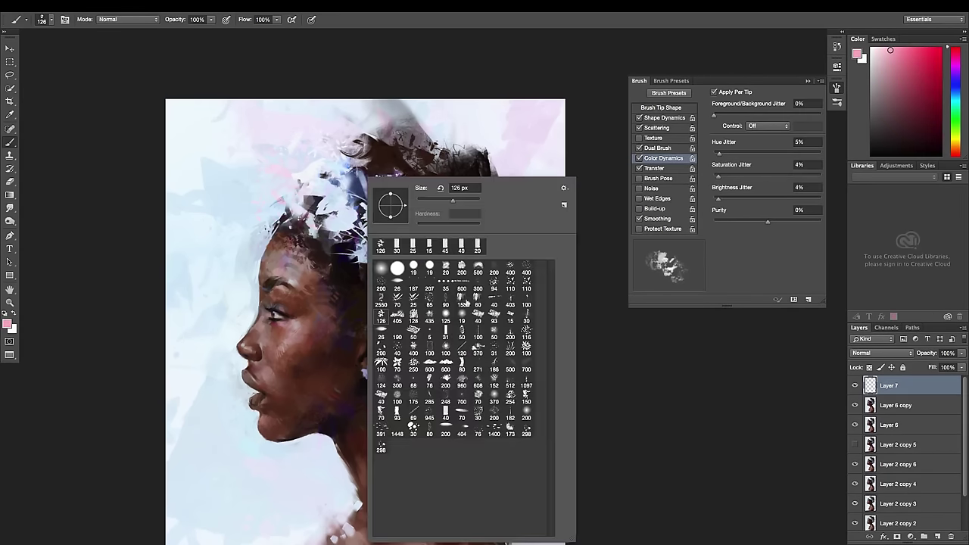
double_click(399, 429)
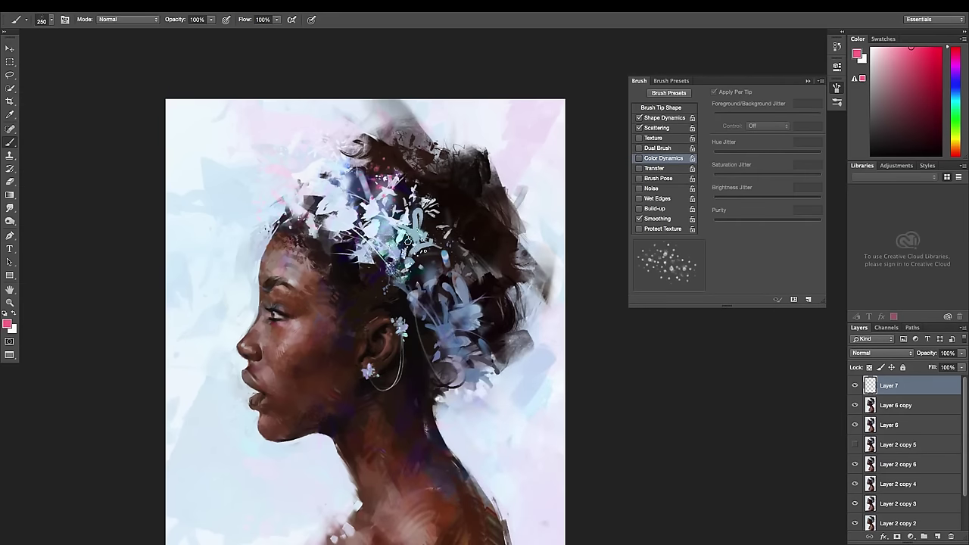
right_click(439, 284)
double_click(454, 261)
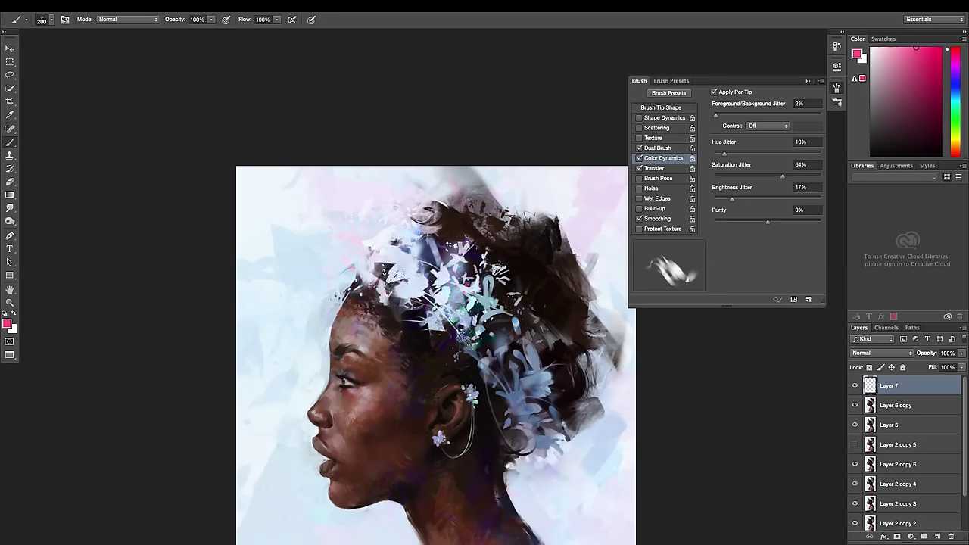
left_click(575, 395, "alt")
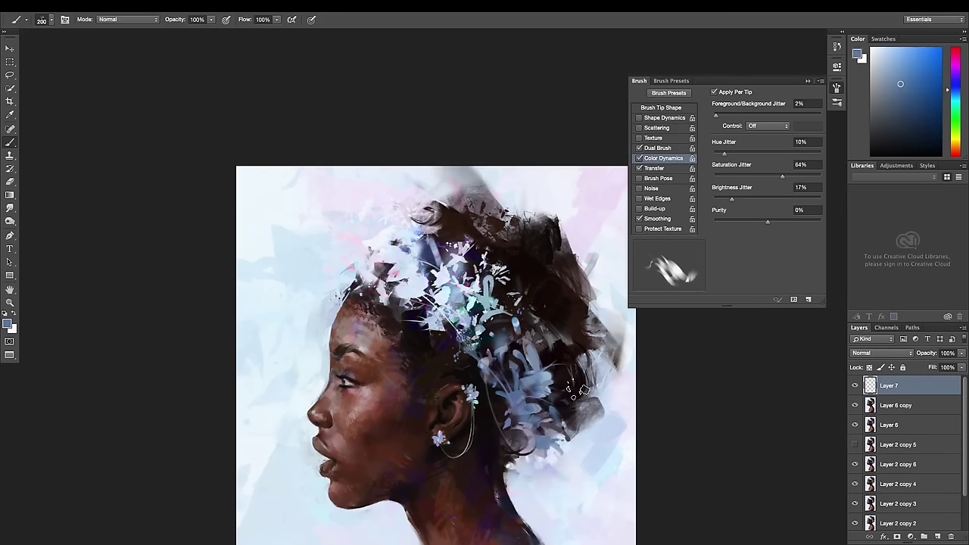
left_click_drag(554, 425, 543, 389)
Add fine flower, hair and skin details with a 9 px brush using sampled pale, near-black and reddish-brown
left_click(373, 199, "alt")
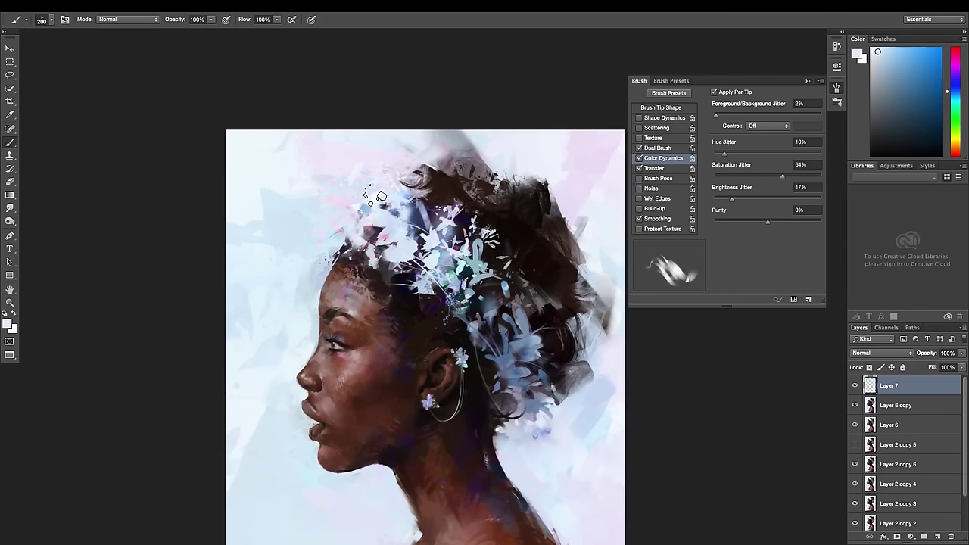
left_click(429, 290, "alt")
left_click(460, 322, "alt")
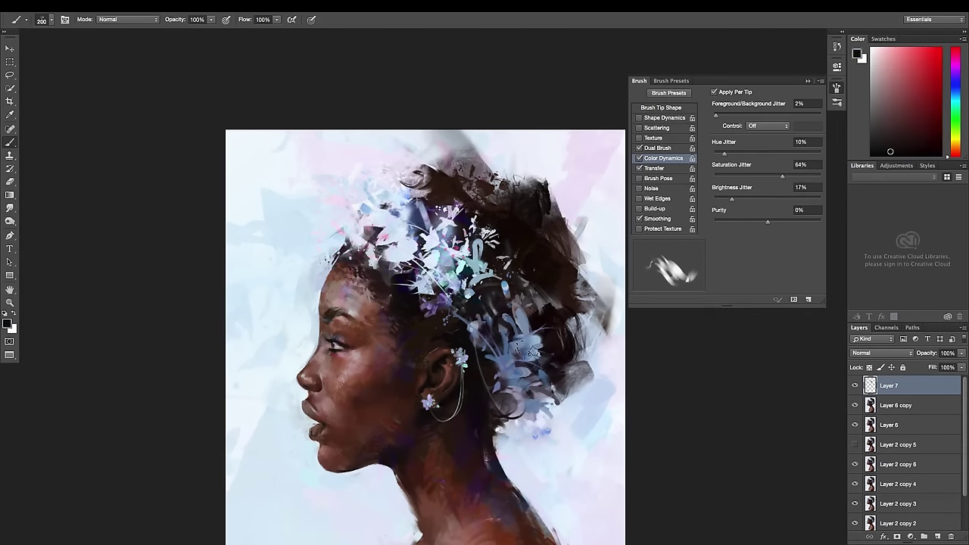
right_click(515, 310)
double_click(511, 384)
left_click(511, 384, "alt")
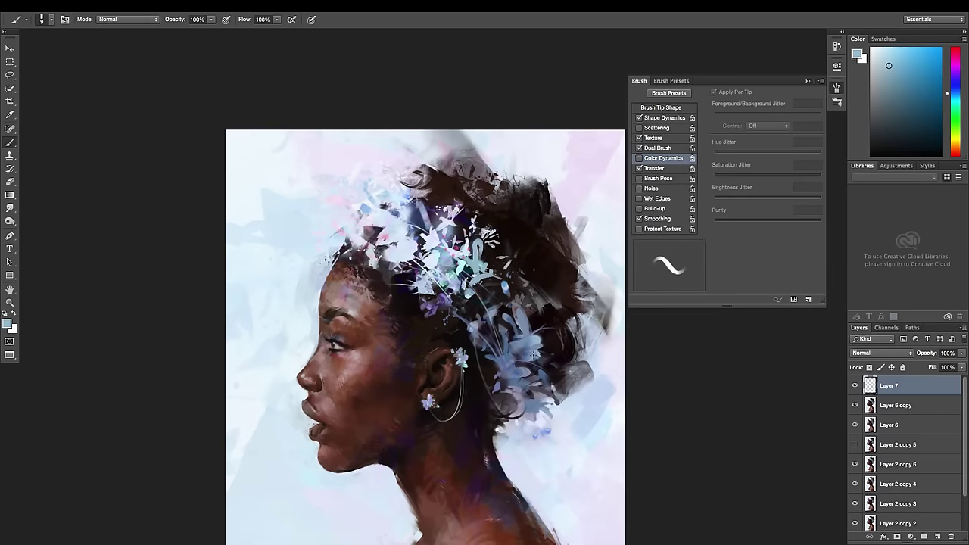
left_click(325, 301, "alt")
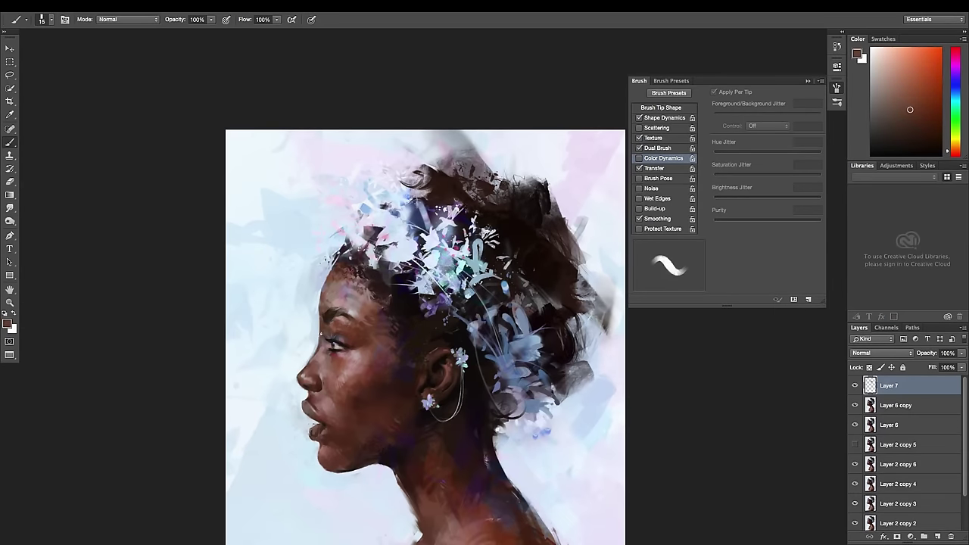
left_click_drag(576, 503, 560, 437)
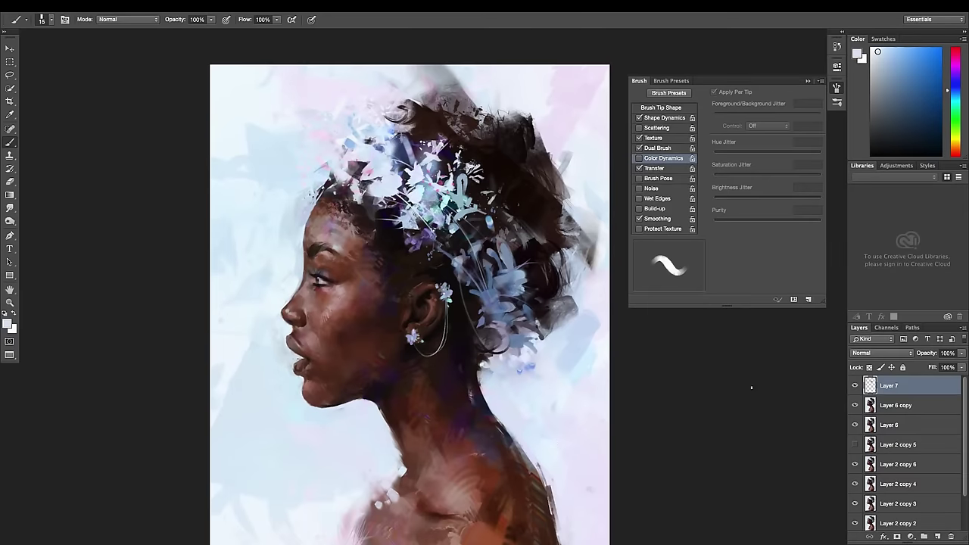
Add Layer 8 in Hard Light blend mode and paint with a resized soft round brush
left_click(937, 535)
left_click(881, 353)
left_click(878, 445)
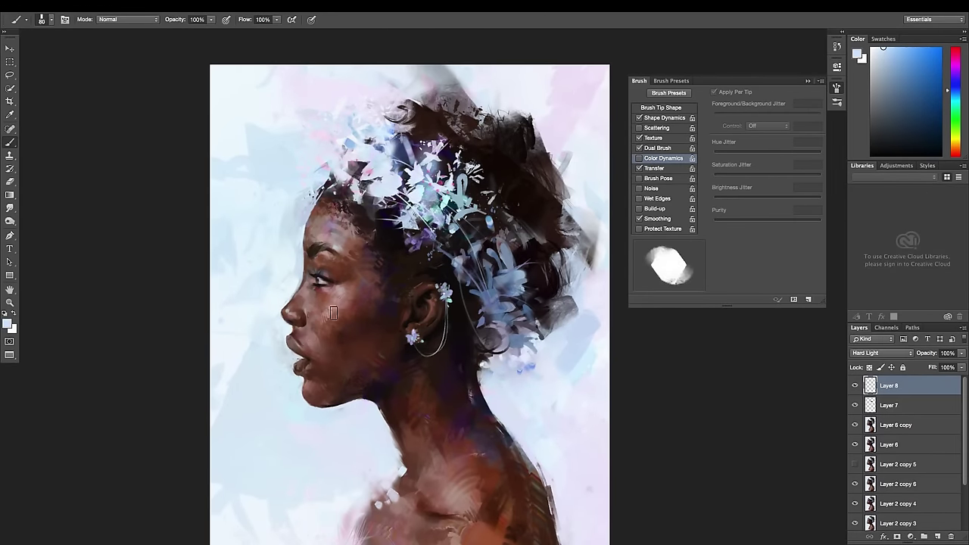
right_click(328, 299)
double_click(333, 305)
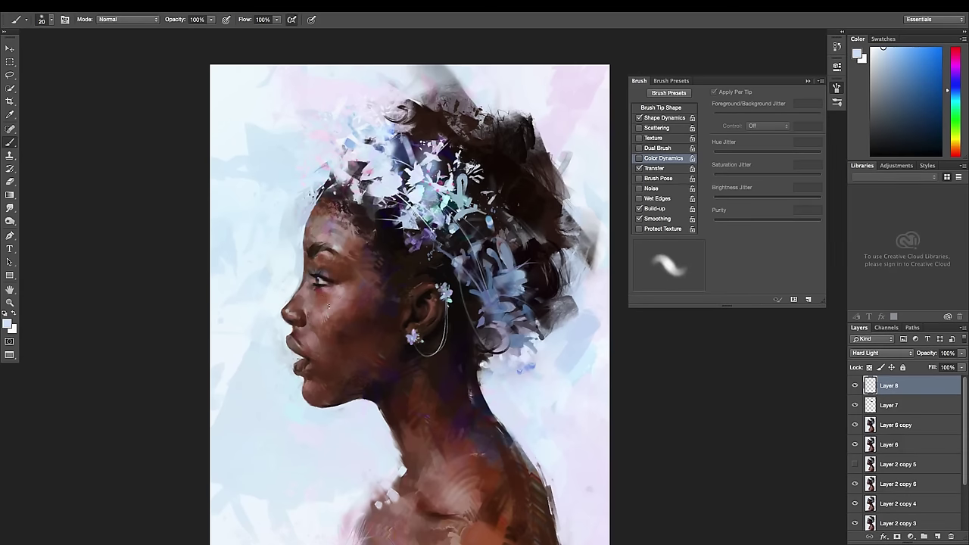
key("bracketleft")
key("bracketleft")
key("bracketleft")
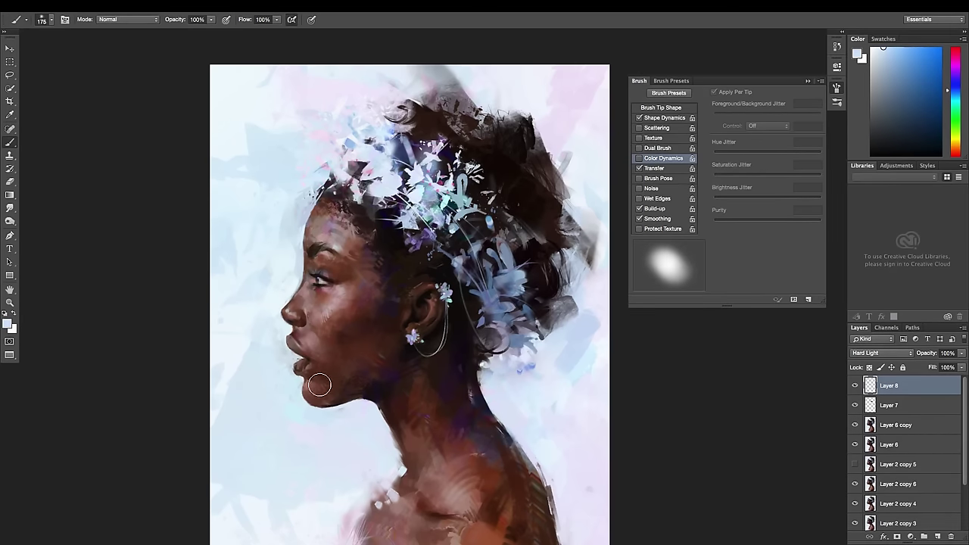
key("bracketright")
key("bracketright")
key("bracketright")
Create Layer 9 and paint with the 298 px brush, then a 175 px soft brush
left_click(356, 350, "alt")
key("ctrl+shift+alt+n")
right_click(429, 395)
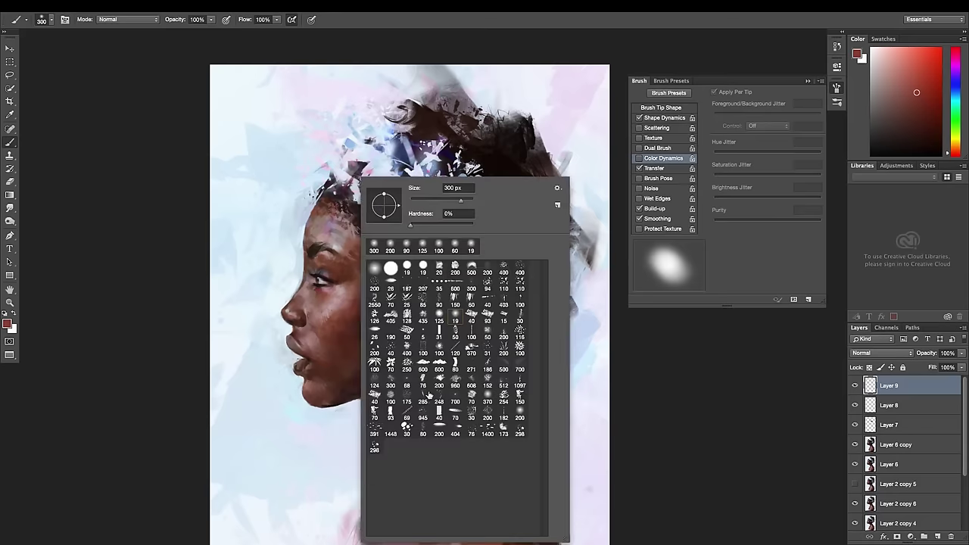
double_click(374, 443)
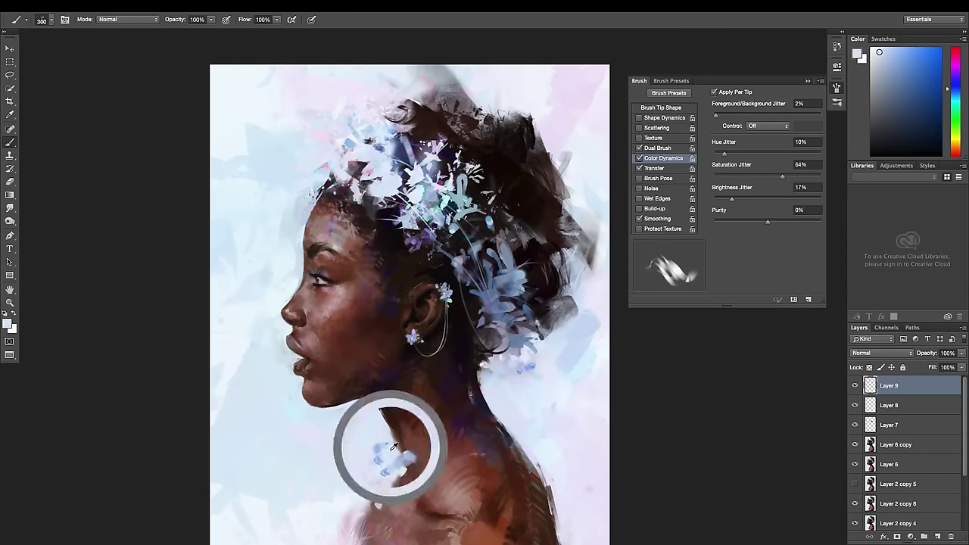
key("bracketright")
key("bracketright")
right_click(402, 422)
double_click(413, 246)
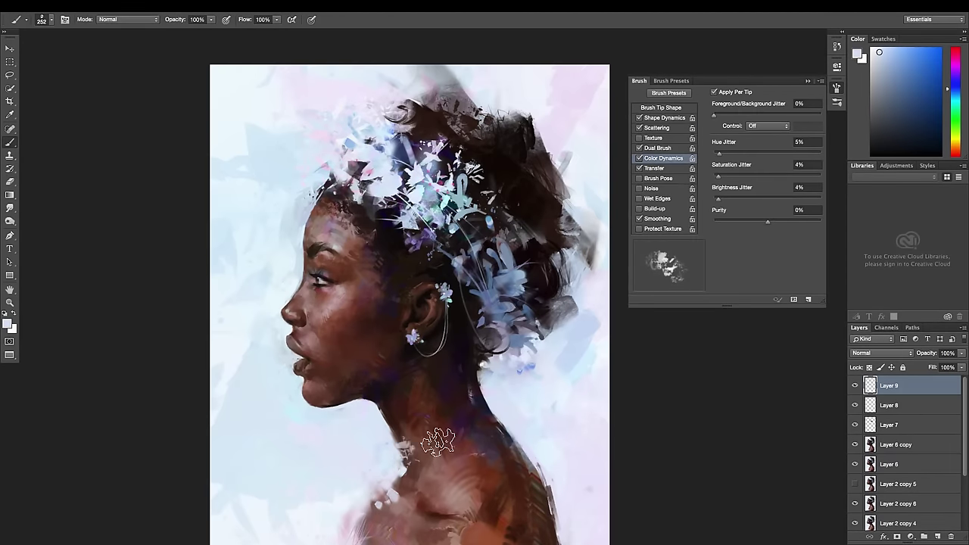
Erase with swapped working colours, then resume painting with a 70 px textured brush
key("x")
key("e")
left_click_drag(522, 432, 457, 435)
key("b")
right_click(343, 413)
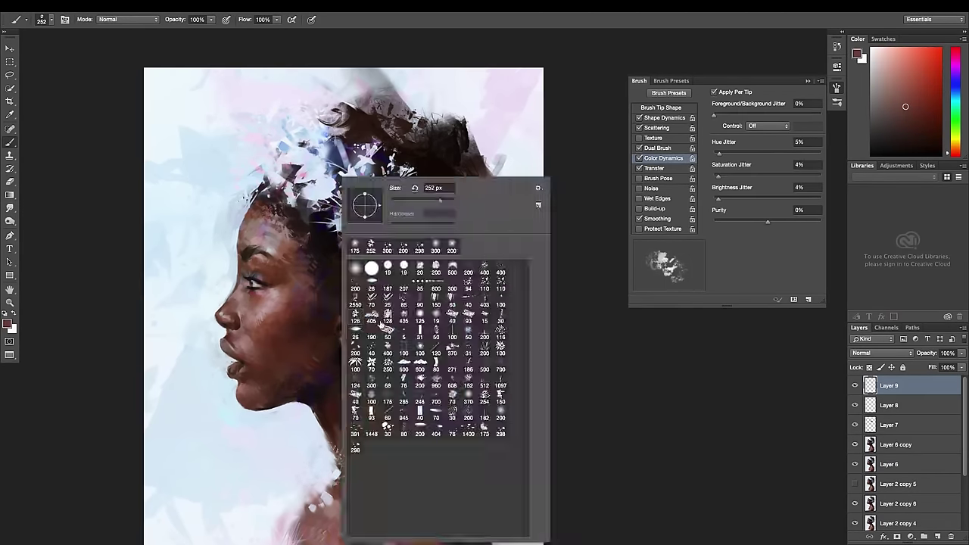
double_click(435, 414)
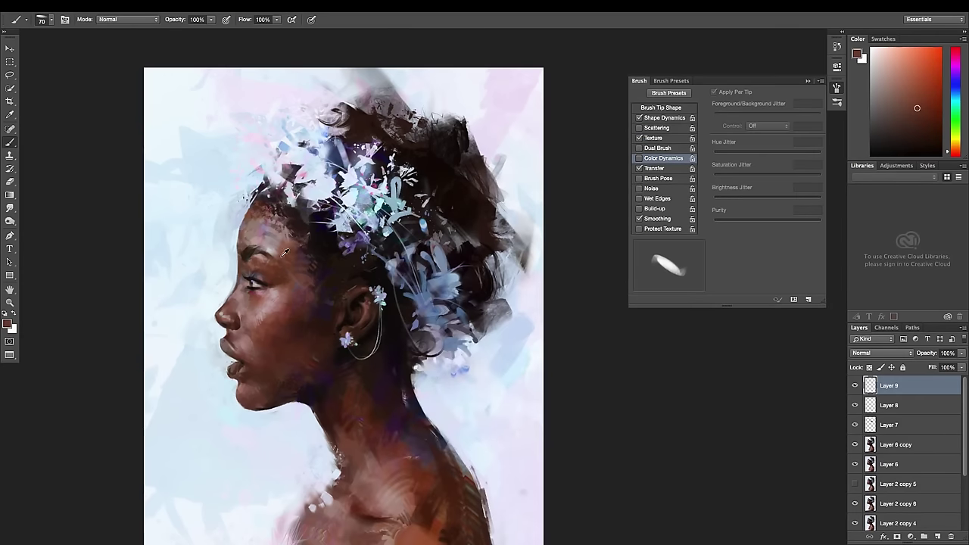
Touch up with sampled skin, light pinkish-grey and dark red-brown tones on a smaller brush
left_click(285, 252, "alt")
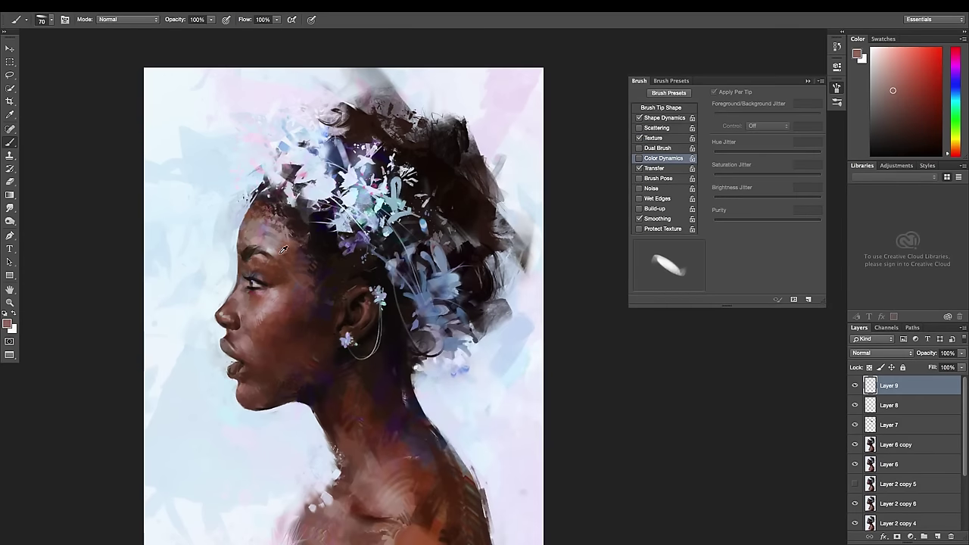
left_click(280, 289, "alt")
key("bracketleft")
key("bracketleft")
key("bracketleft")
left_click(261, 257, "alt")
key("bracketleft")
key("bracketleft")
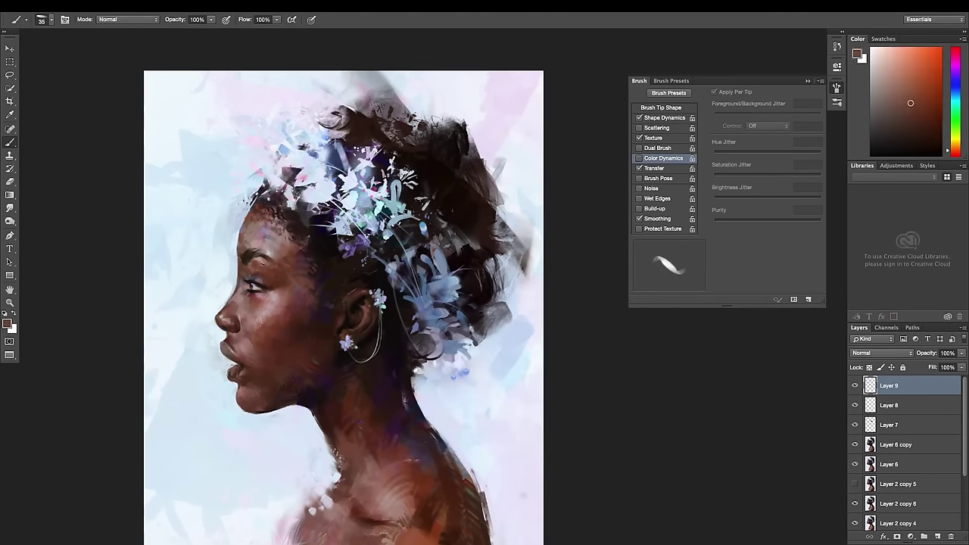
right_click(257, 261)
key("Escape")
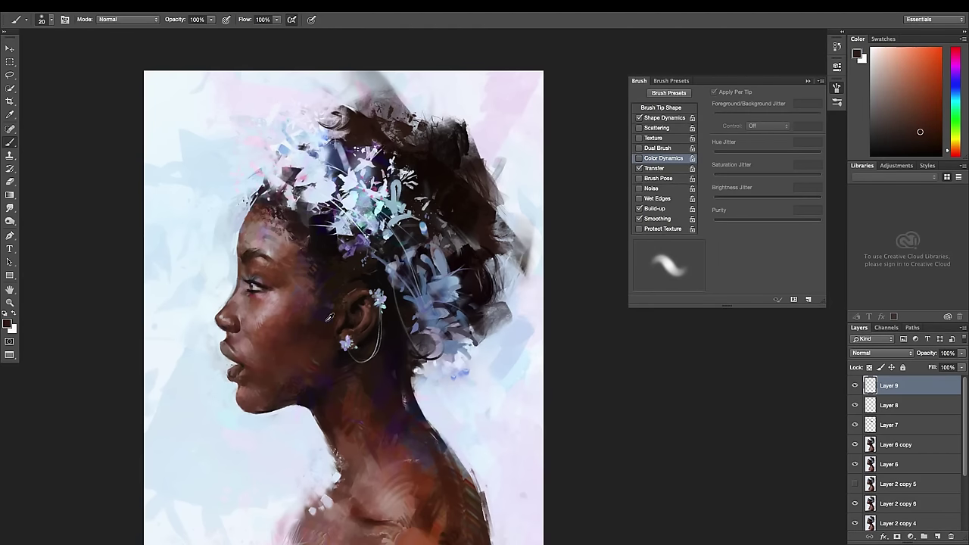
Merge Layers 9, 8, 7 and 6 copy into Layer 9, then duplicate it
key("o")
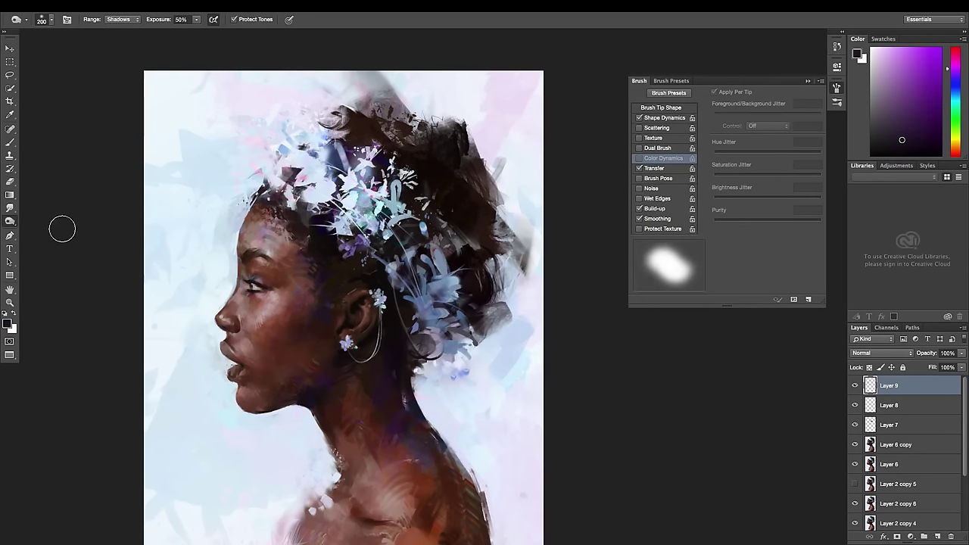
key("bracketright")
key("bracketright")
key("bracketright")
key("bracketright")
key("bracketright")
left_click(912, 434, "shift")
key("ctrl+e")
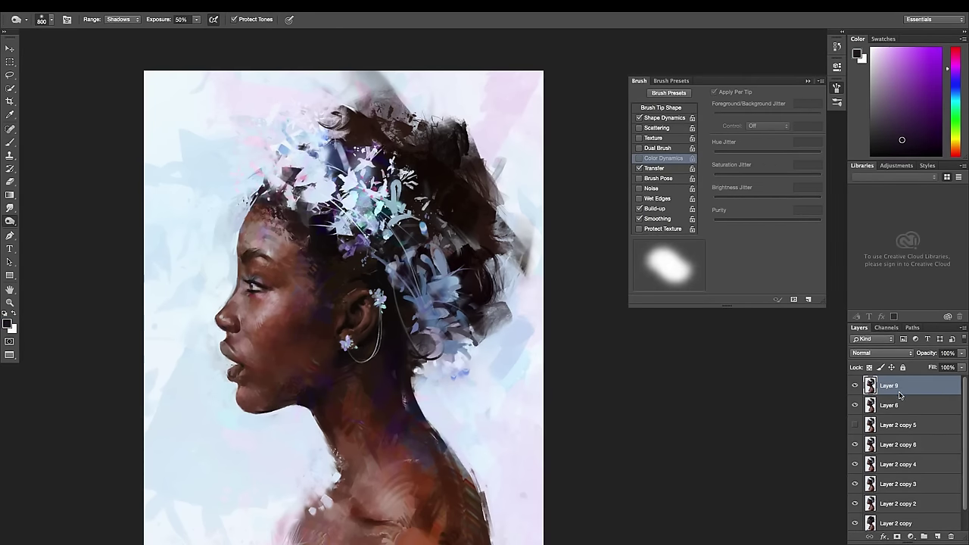
key("ctrl+j")
Switch back to the brush with a smaller scatter brush preset
key("bracketleft")
key("bracketleft")
key("bracketleft")
key("b")
right_click(342, 331)
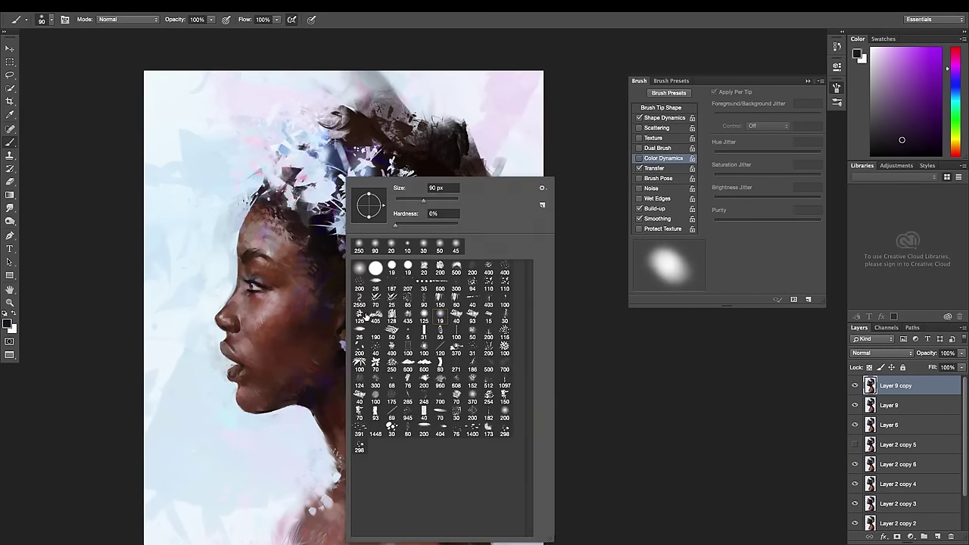
double_click(424, 340)
left_click(360, 244, "alt")
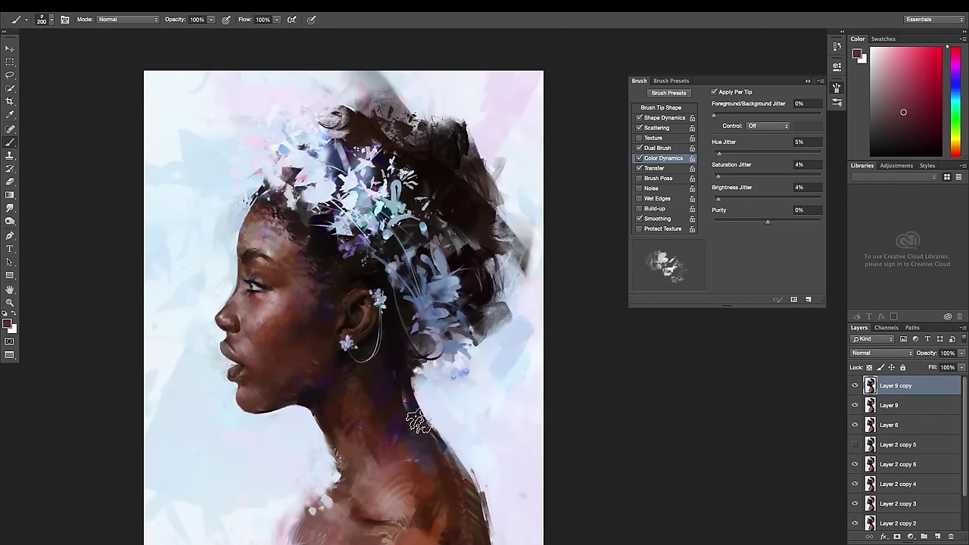
Liquify-warp the ear, then the hair behind the ear
key("ctrl+shift+x")
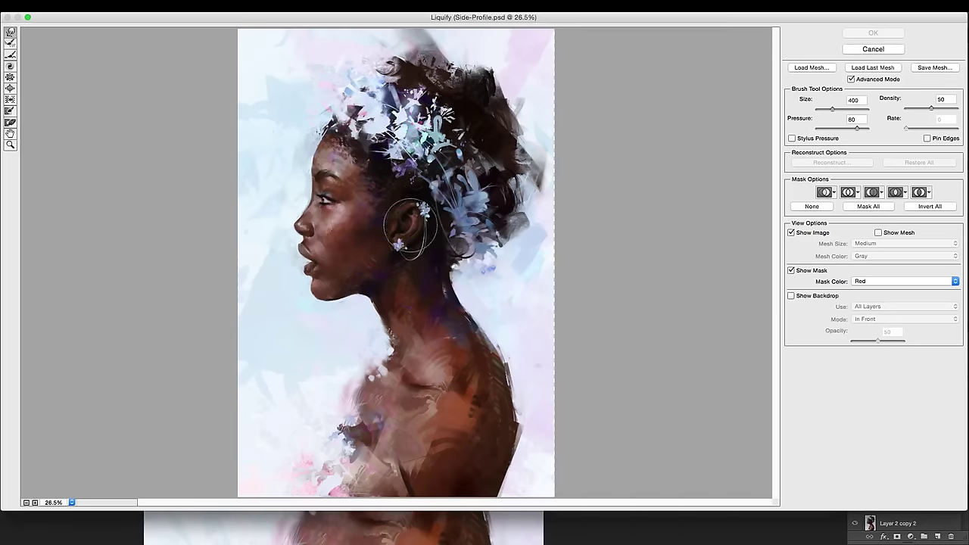
left_click_drag(410, 229, 400, 238)
left_click(872, 34)
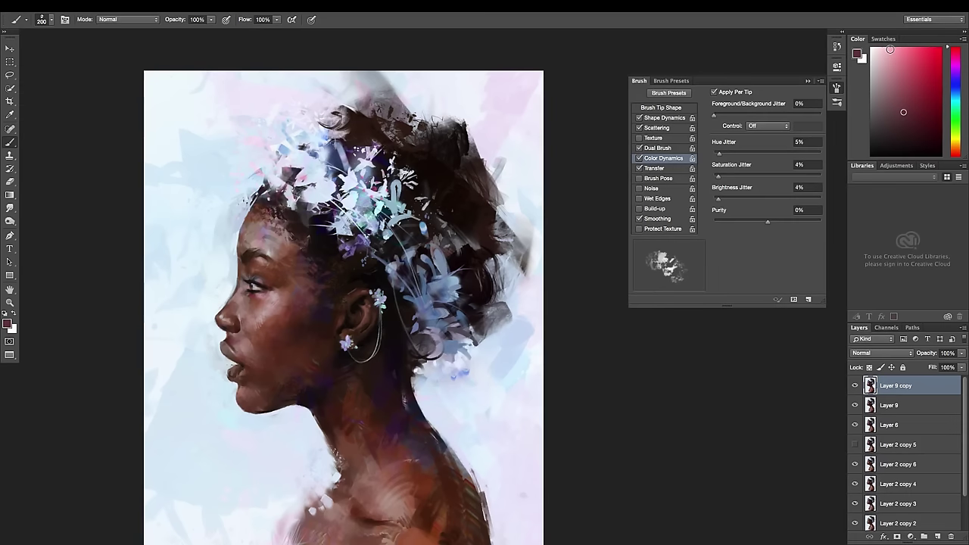
key("ctrl+shift+x")
left_click_drag(401, 242, 406, 234)
left_click(874, 33)
Sample a near-white colour and enlarge the brush to 143 px
right_click(454, 246)
left_click(379, 75, "alt")
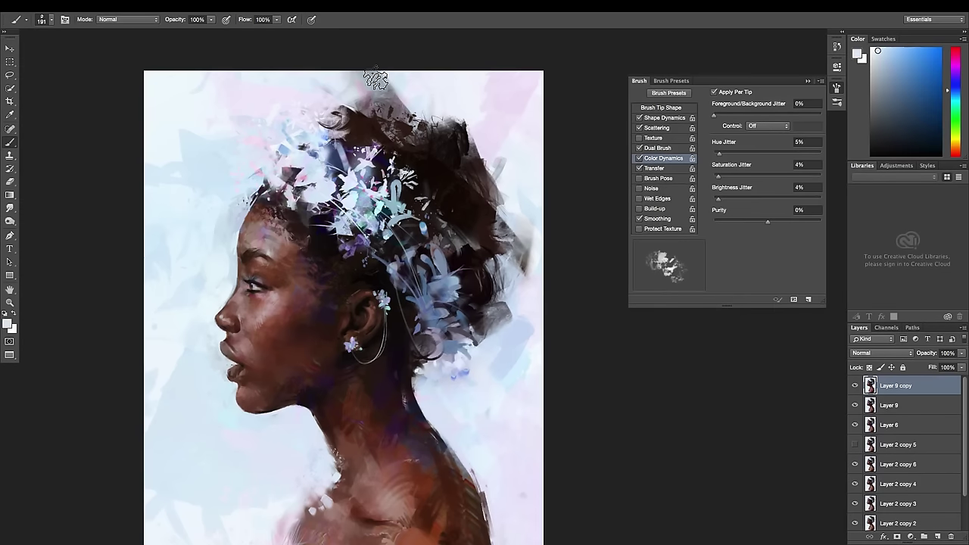
right_click(401, 102)
left_click_drag(482, 119, 494, 119)
key("Return")
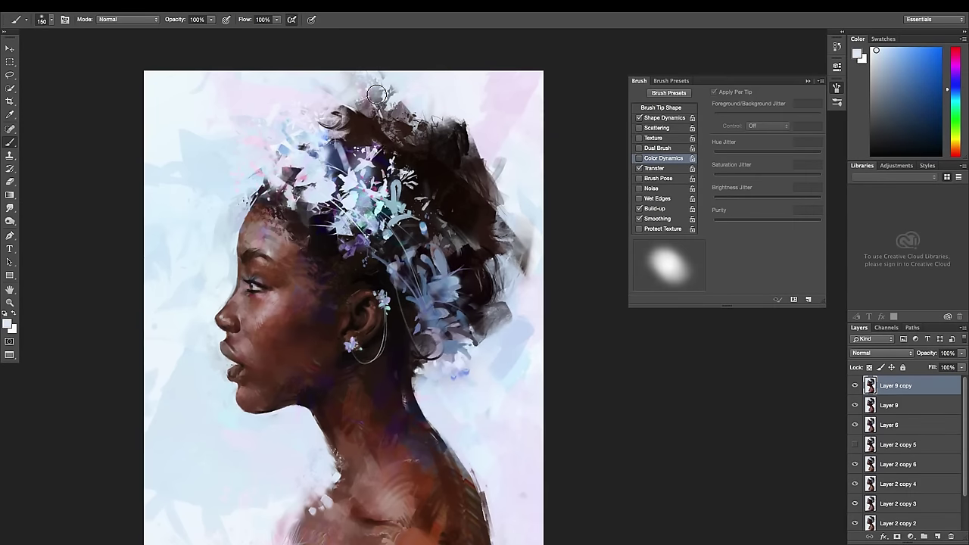
Choose a different brush tip and sample colours, ending on a purple
left_click(464, 394, "ctrl+alt")
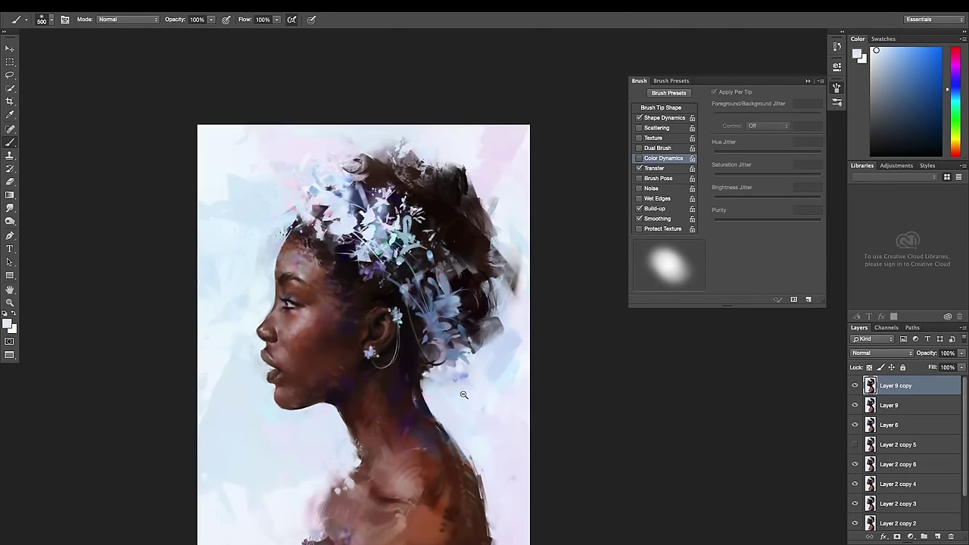
right_click(433, 314)
double_click(503, 412)
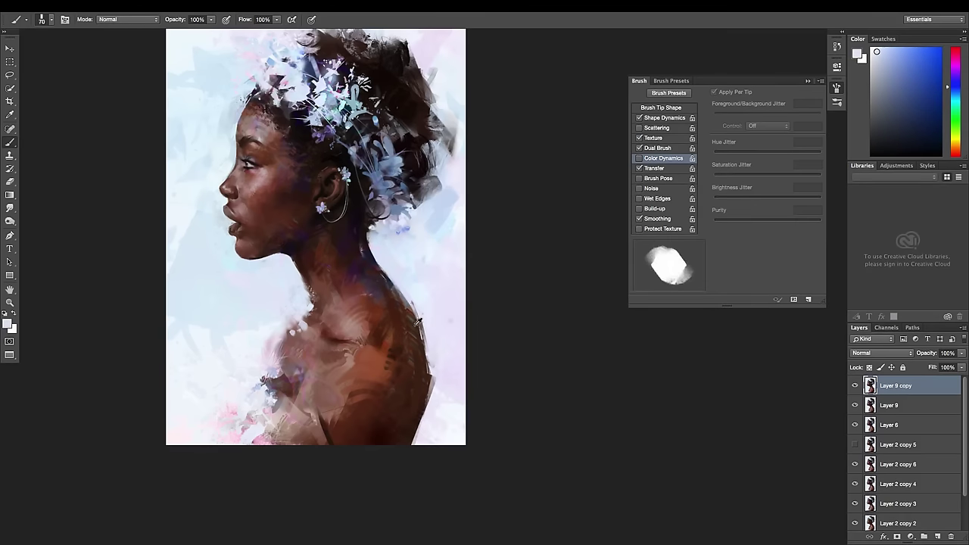
left_click(417, 322, "alt")
left_click(416, 310, "alt")
left_click(425, 328, "alt")
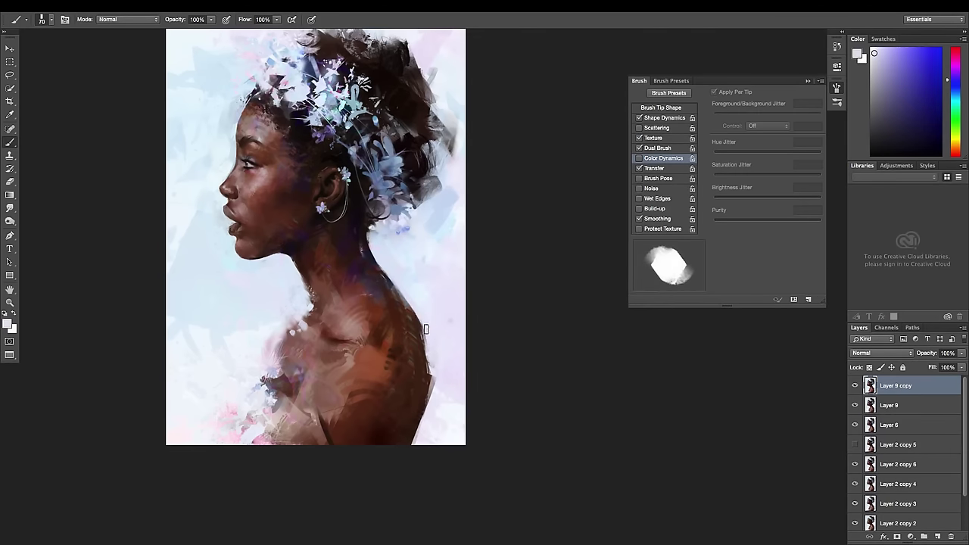
Set a soft round brush to Screen mode with a magenta-leaning pink-purple colour
left_click(294, 229, "ctrl")
right_click(321, 228)
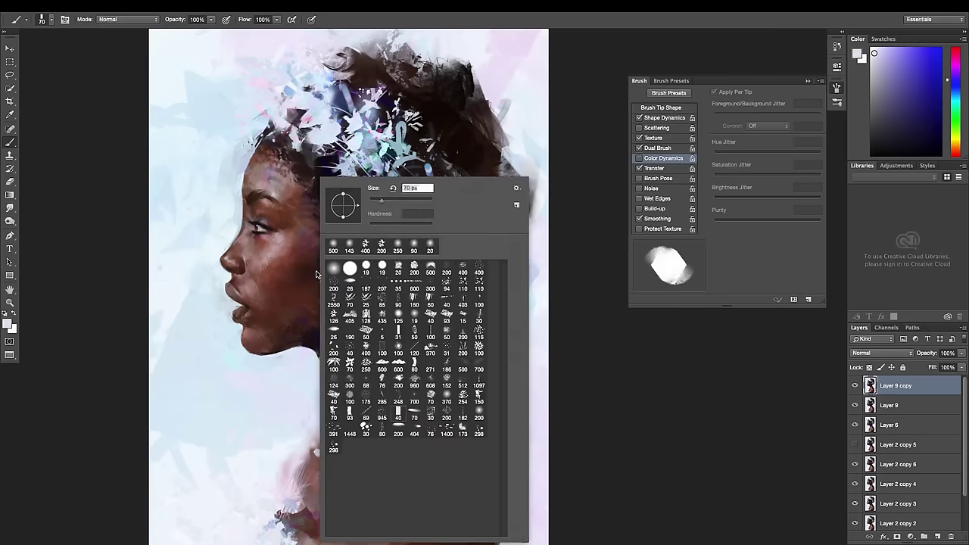
double_click(340, 268)
left_click(125, 19)
left_click(113, 106)
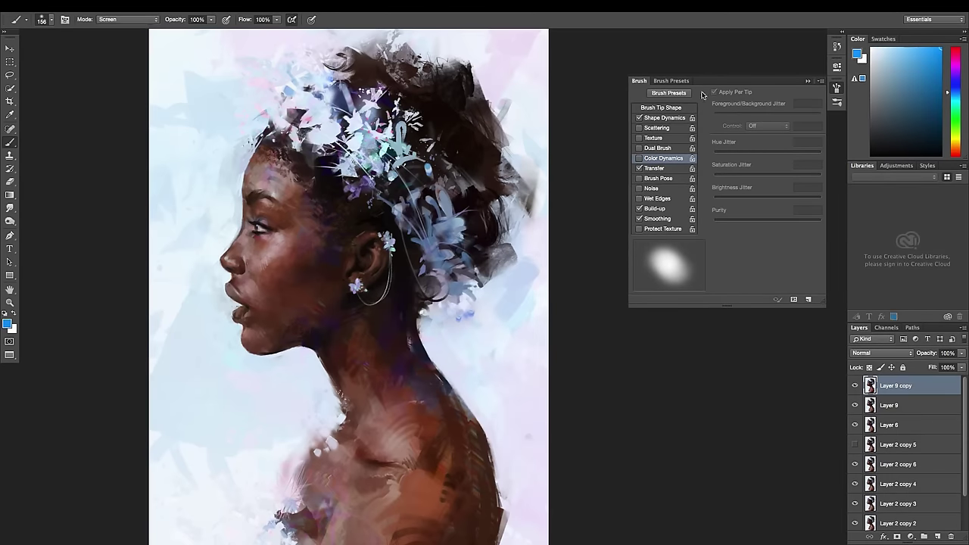
left_click(955, 75)
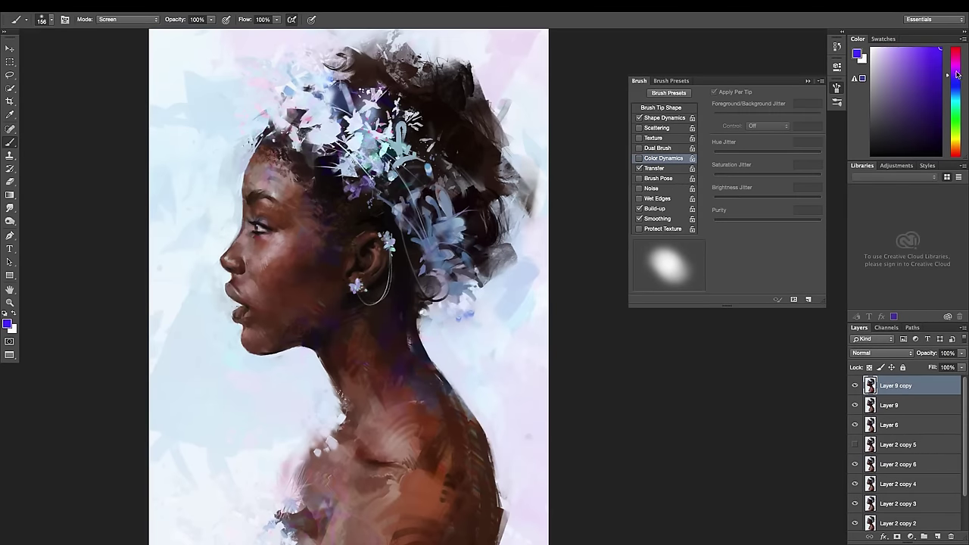
left_click_drag(956, 75, 955, 63)
left_click(897, 70)
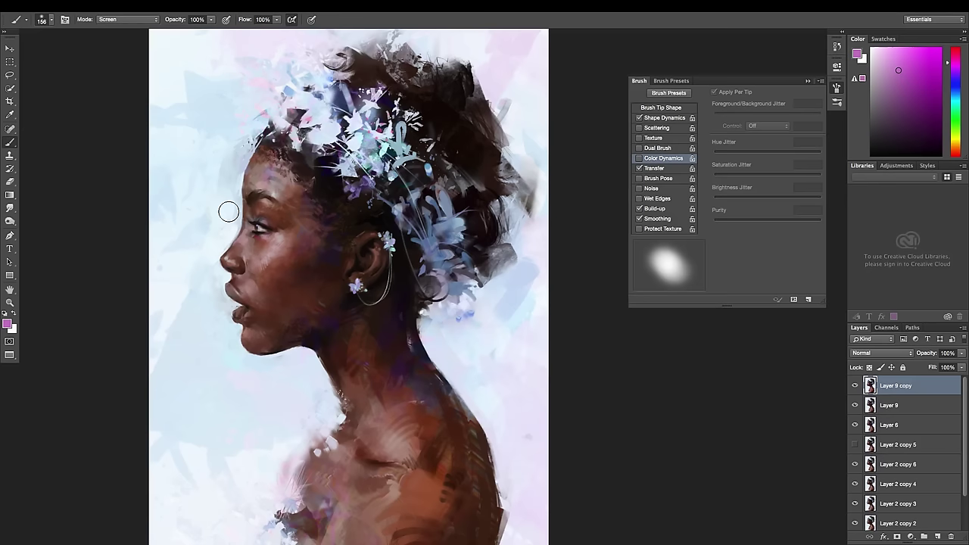
Choose the 700 px brush and return its blending to Normal
left_click(419, 389, "alt")
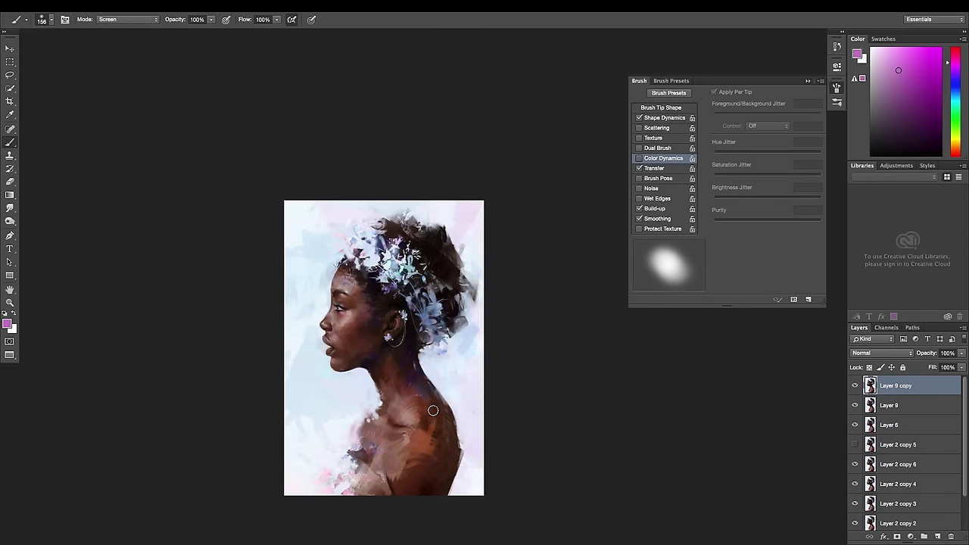
right_click(437, 447)
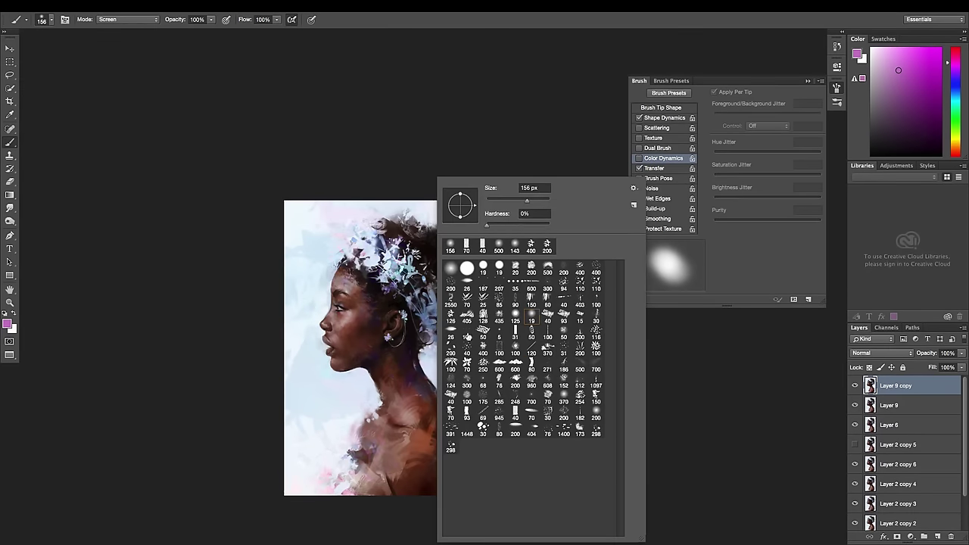
double_click(515, 395)
left_click(423, 454, "alt")
left_click(129, 19)
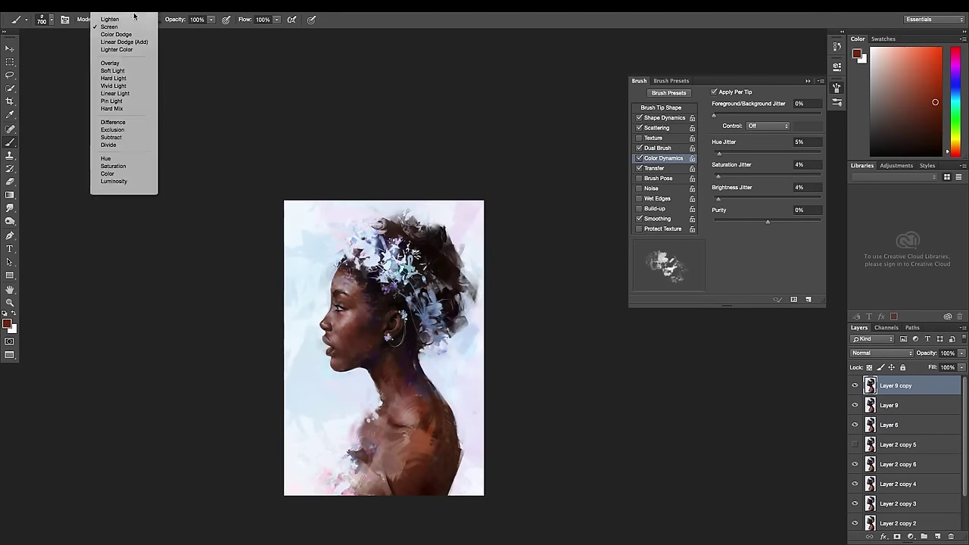
key("ctrl+minus")
Choose a 175 px soft round brush and sample a light colour
right_click(401, 361)
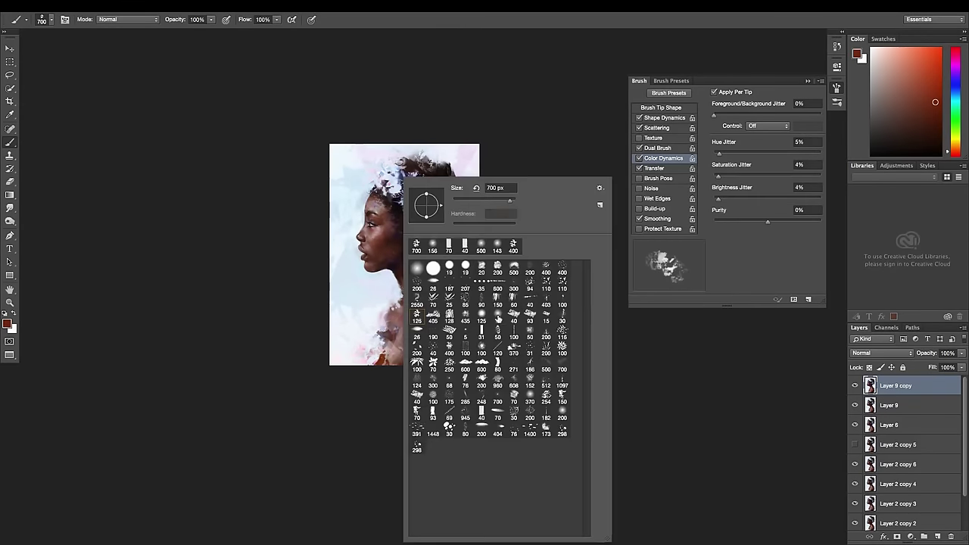
left_click(449, 395)
left_click(383, 354, "alt")
key("ctrl+plus")
key("ctrl+plus")
key("ctrl+plus")
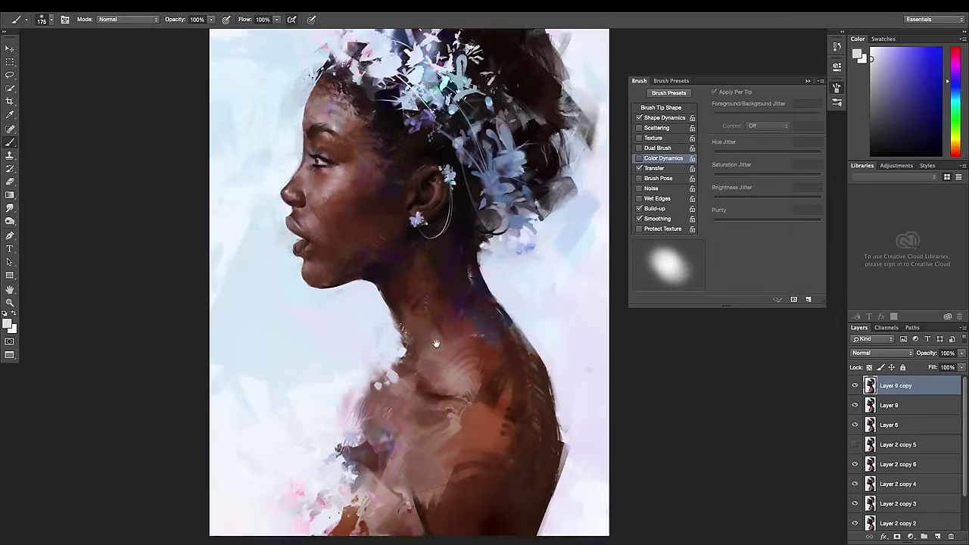
right_click(436, 413)
Set Layer 10 to Color blend mode with a splatter brush and raised hue jitter
left_click(424, 323)
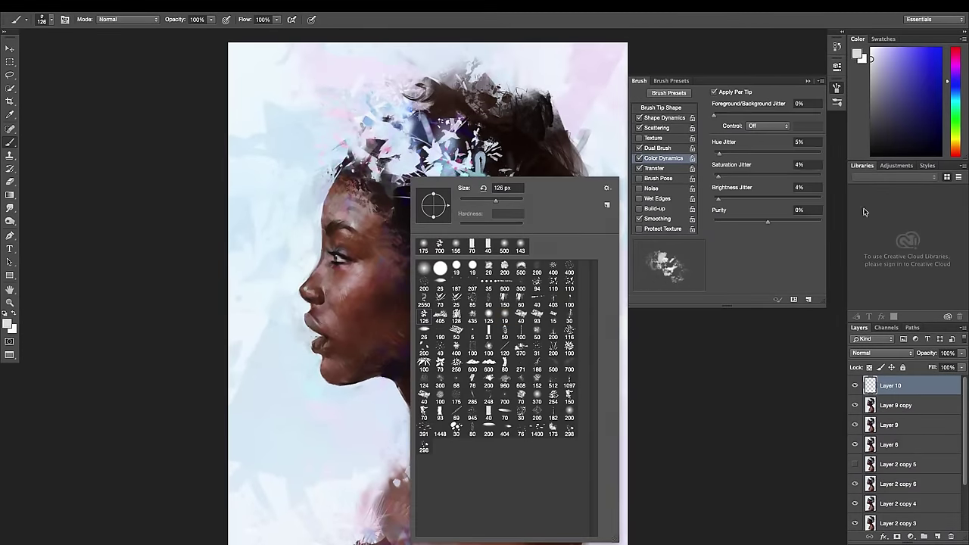
left_click(877, 353)
left_click(867, 528)
left_click(744, 154)
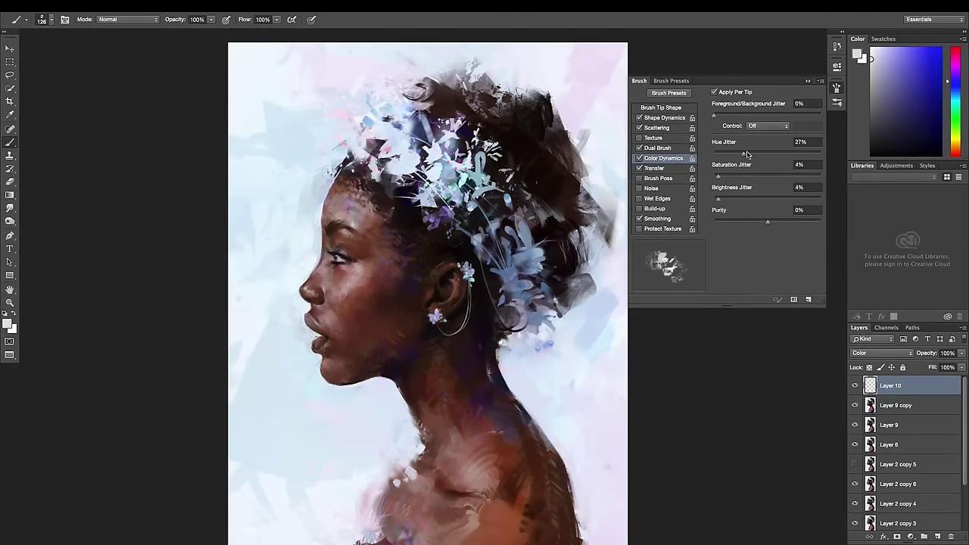
key("bracketright")
key("bracketright")
key("bracketright")
Dab light blue and purple tints over the hair flowers
left_click(549, 294, "alt")
left_click_drag(364, 129, 424, 158)
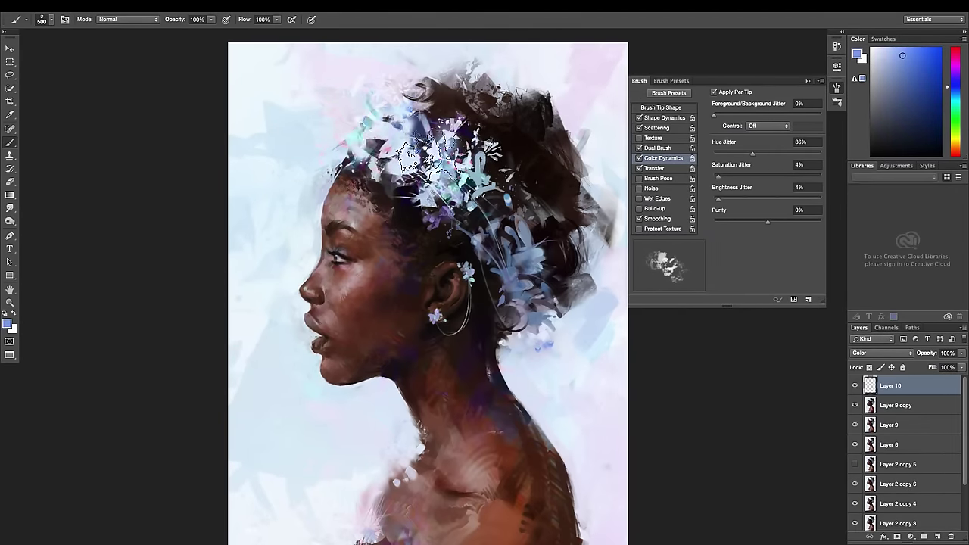
left_click(481, 139, "alt")
key("bracketleft")
key("bracketleft")
key("bracketleft")
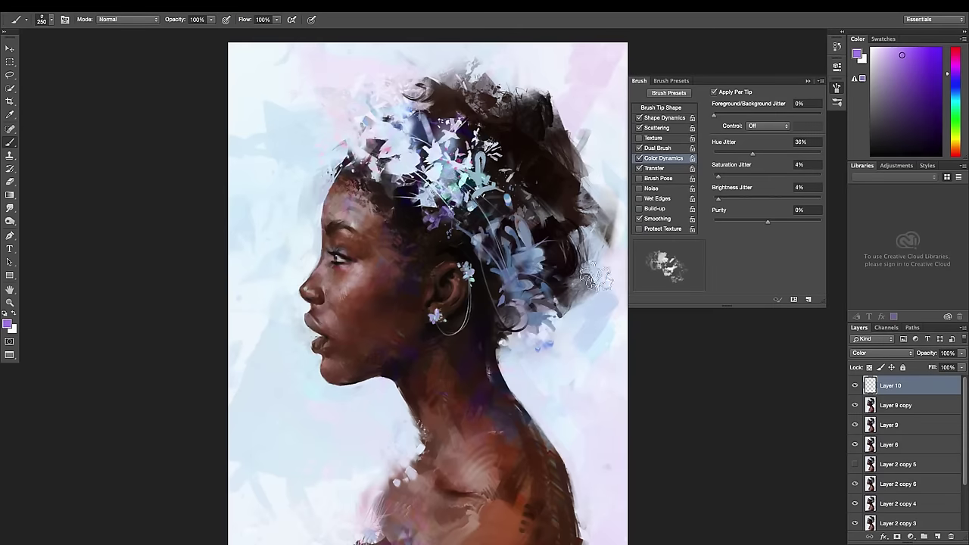
right_click(529, 143)
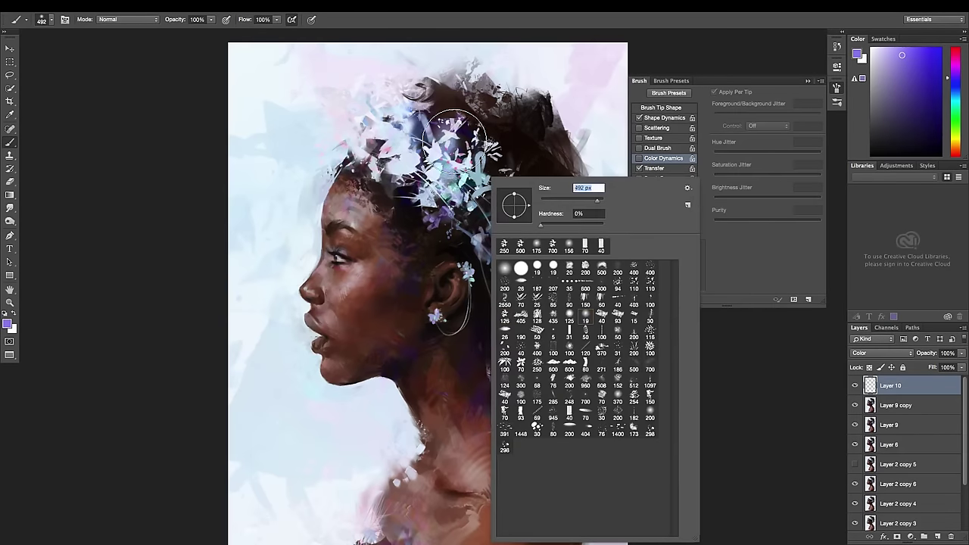
key("Return")
Enlarge the brush to 1000 px and merge the colour layer with the portrait layer
key("bracketright")
key("bracketright")
key("bracketright")
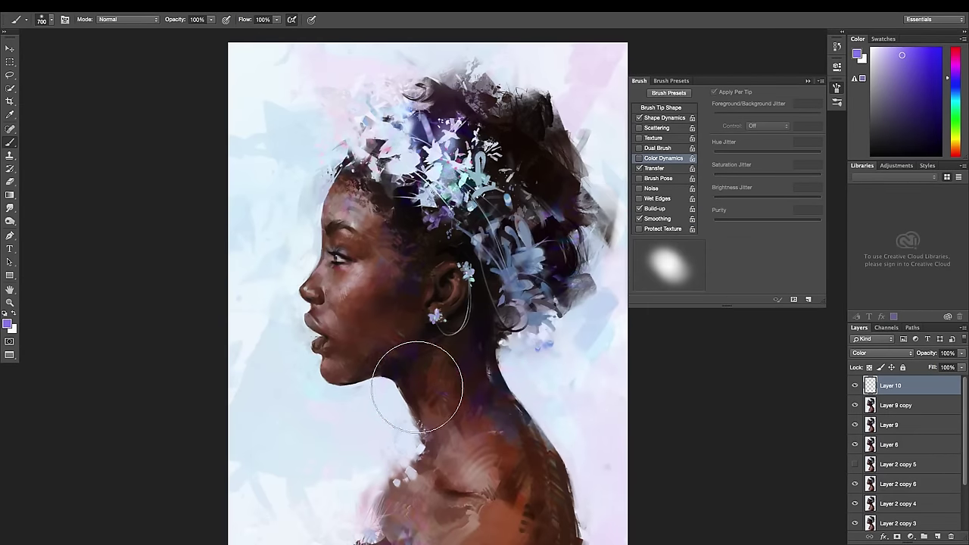
key("ctrl+minus")
key("ctrl+minus")
key("bracketright")
key("bracketright")
key("bracketright")
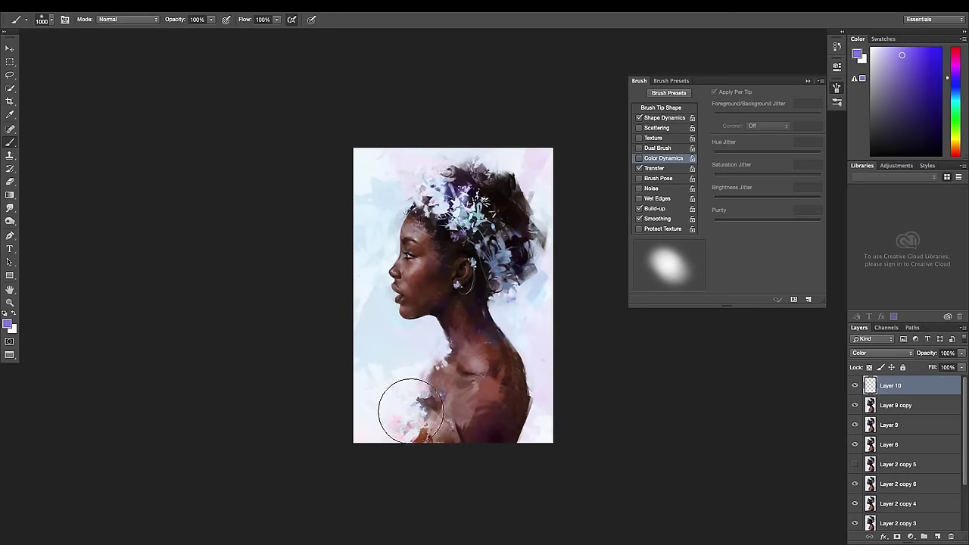
key("ctrl+plus")
key("ctrl+plus")
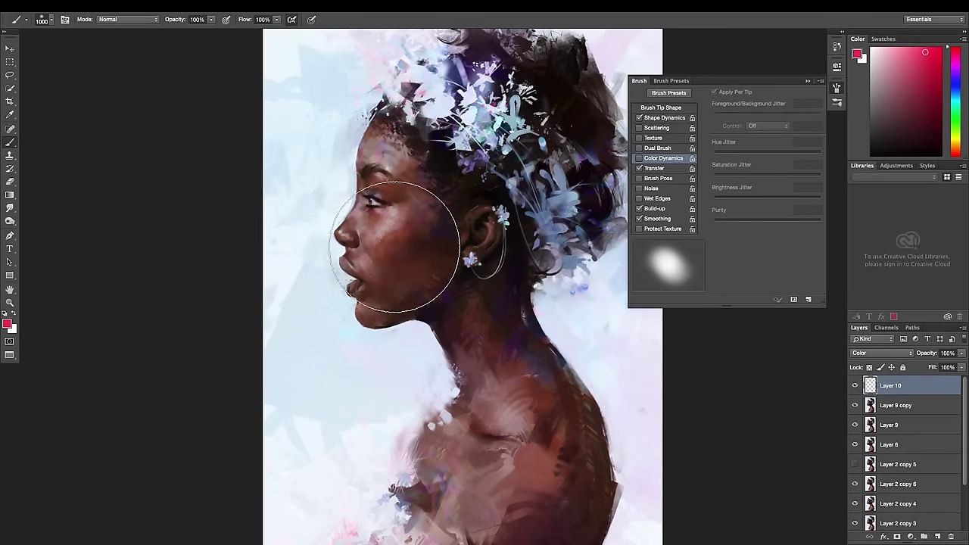
left_click(897, 405, "shift")
key("ctrl+e")
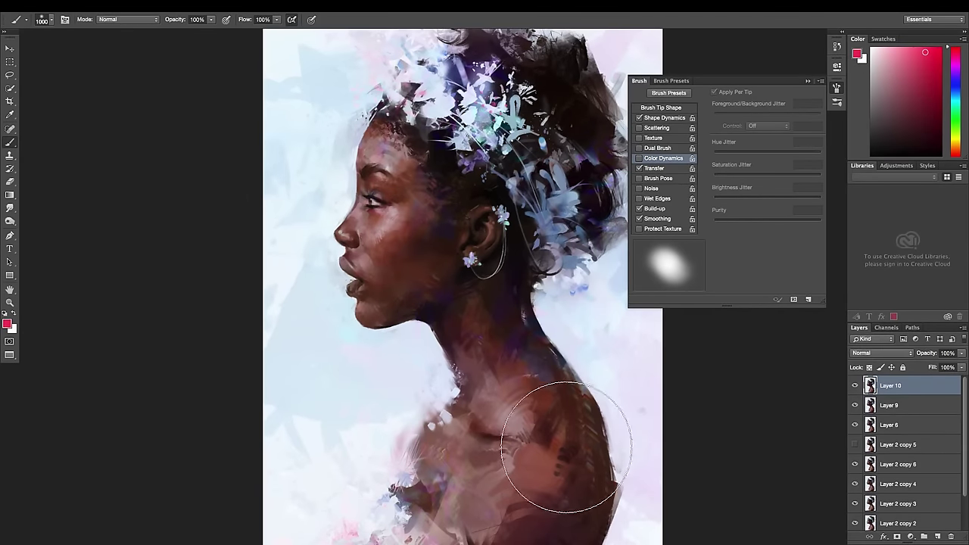